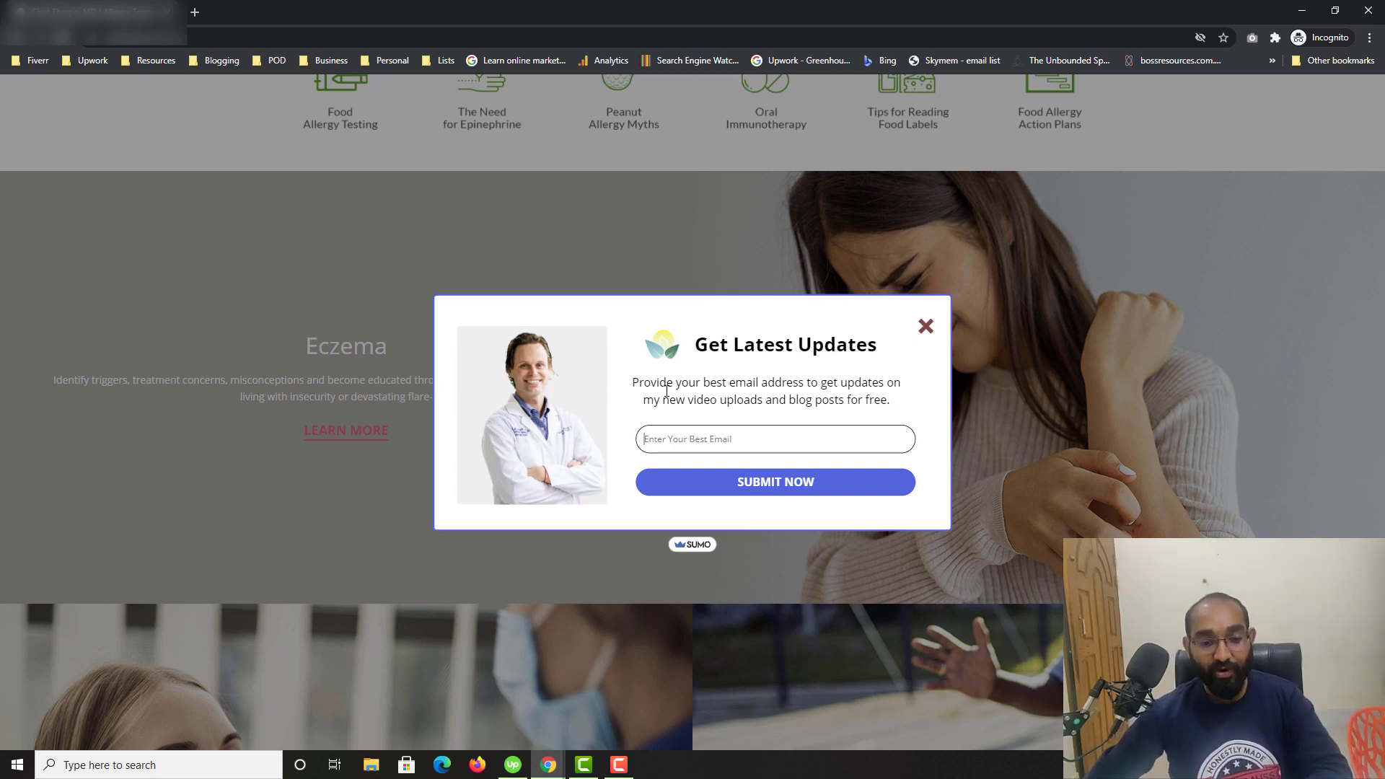
Step: Switch to the WordPress admin dashboard and open the page for adding new plugins
left_click(548, 765)
left_click(514, 730)
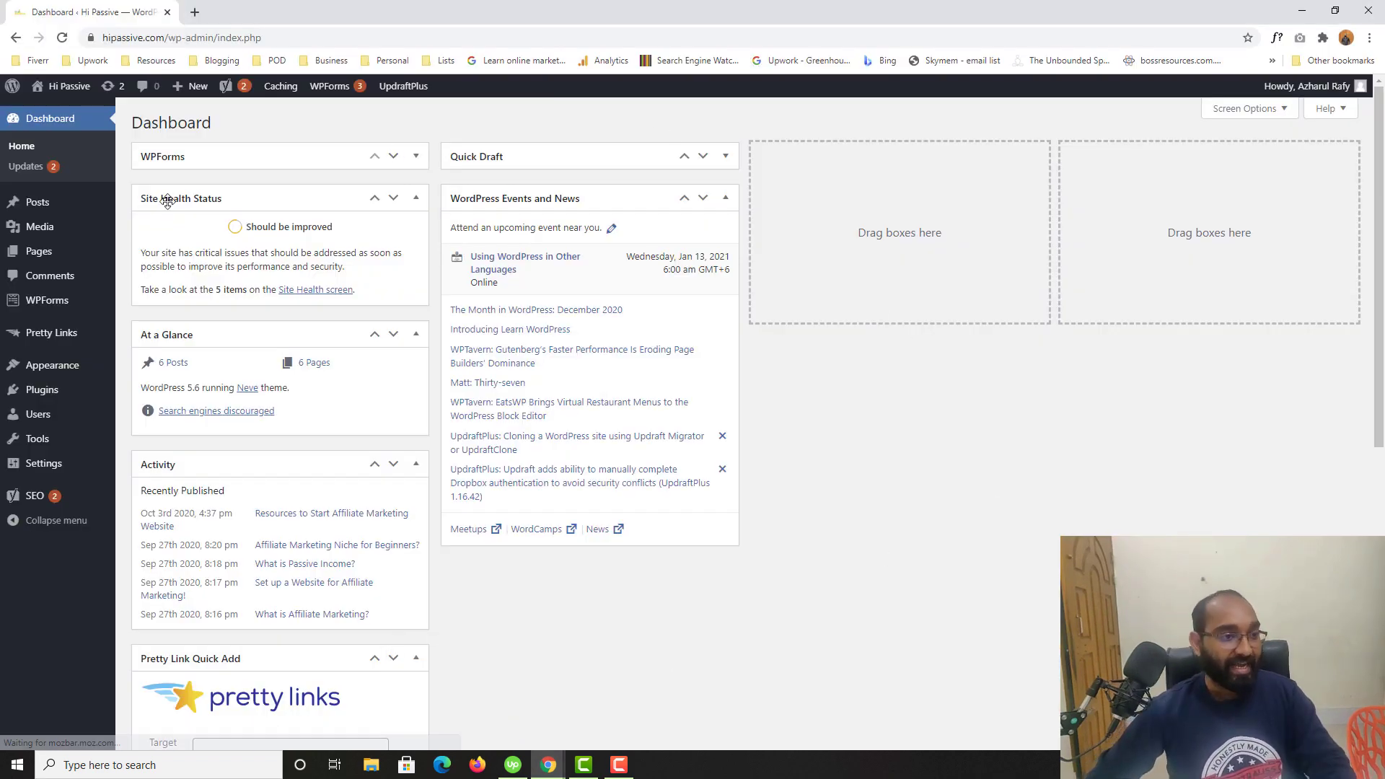
mouse_move(45, 394)
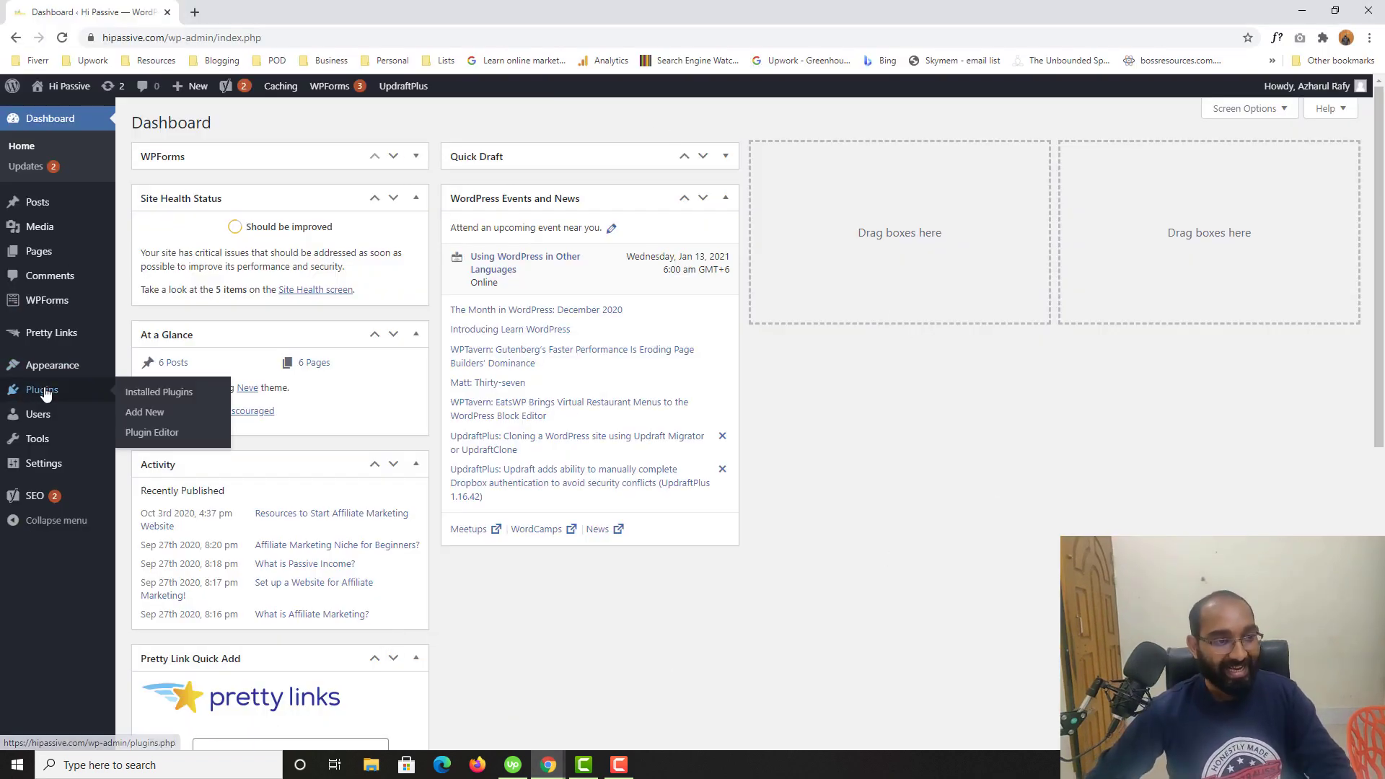
left_click(155, 432)
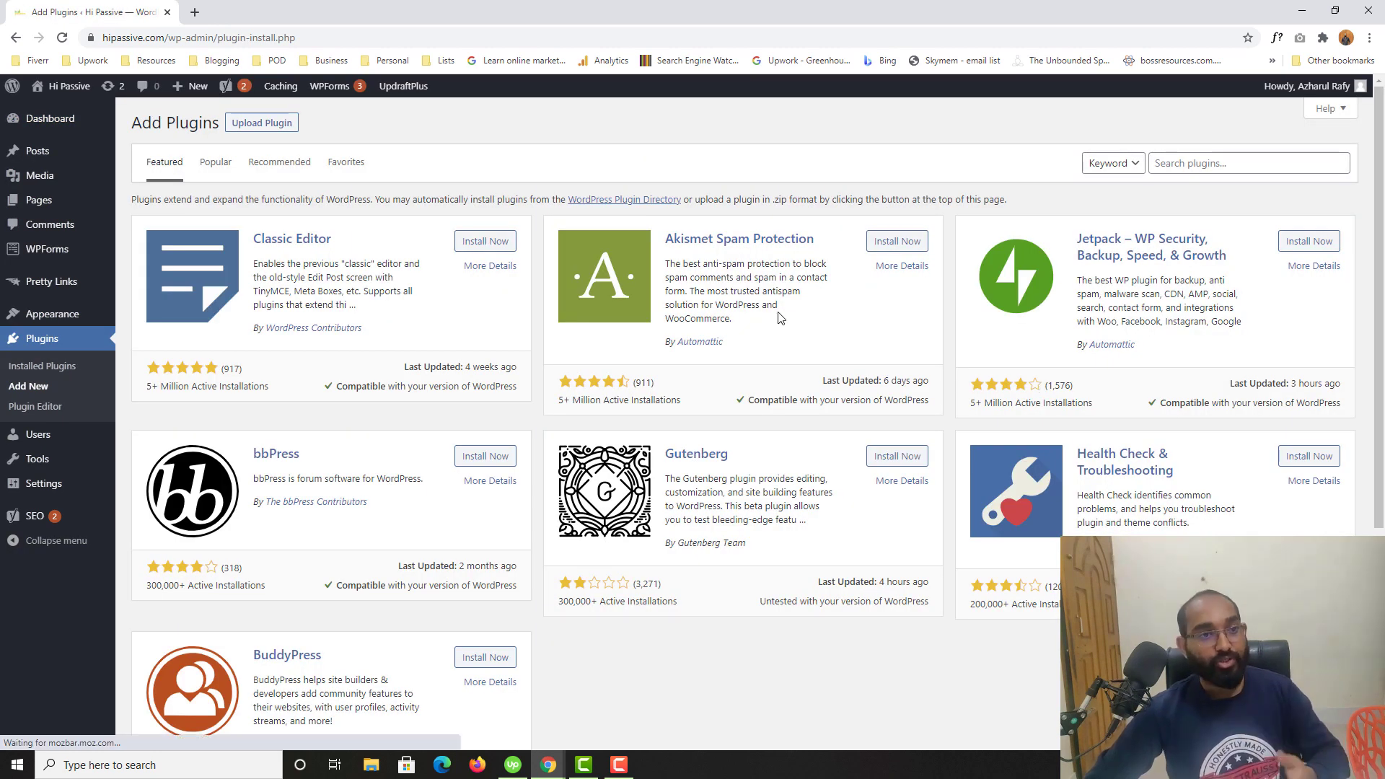
Step: Search the plugin directory for "sumo", and install and activate the Sumo – Boost Conversion and Sales plugin
left_click(1227, 163)
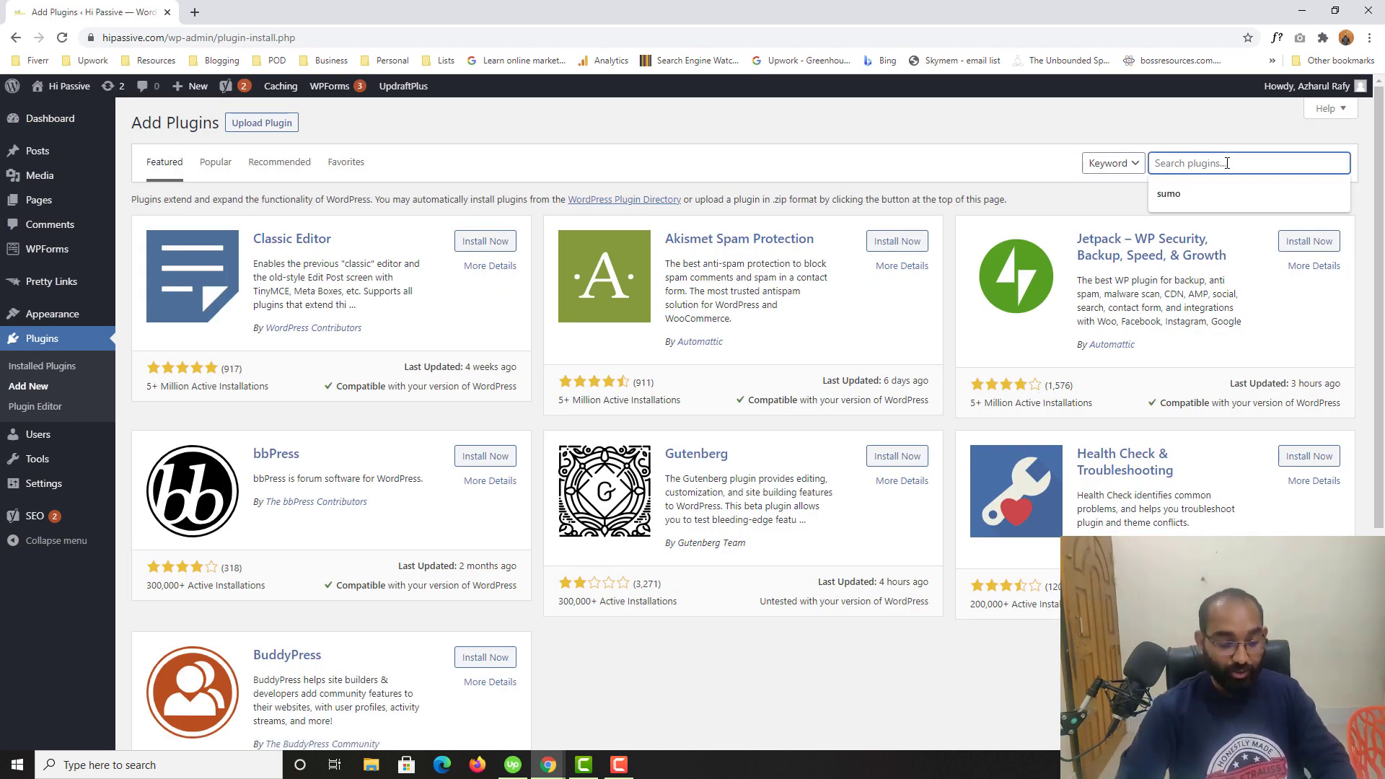
type("sumo")
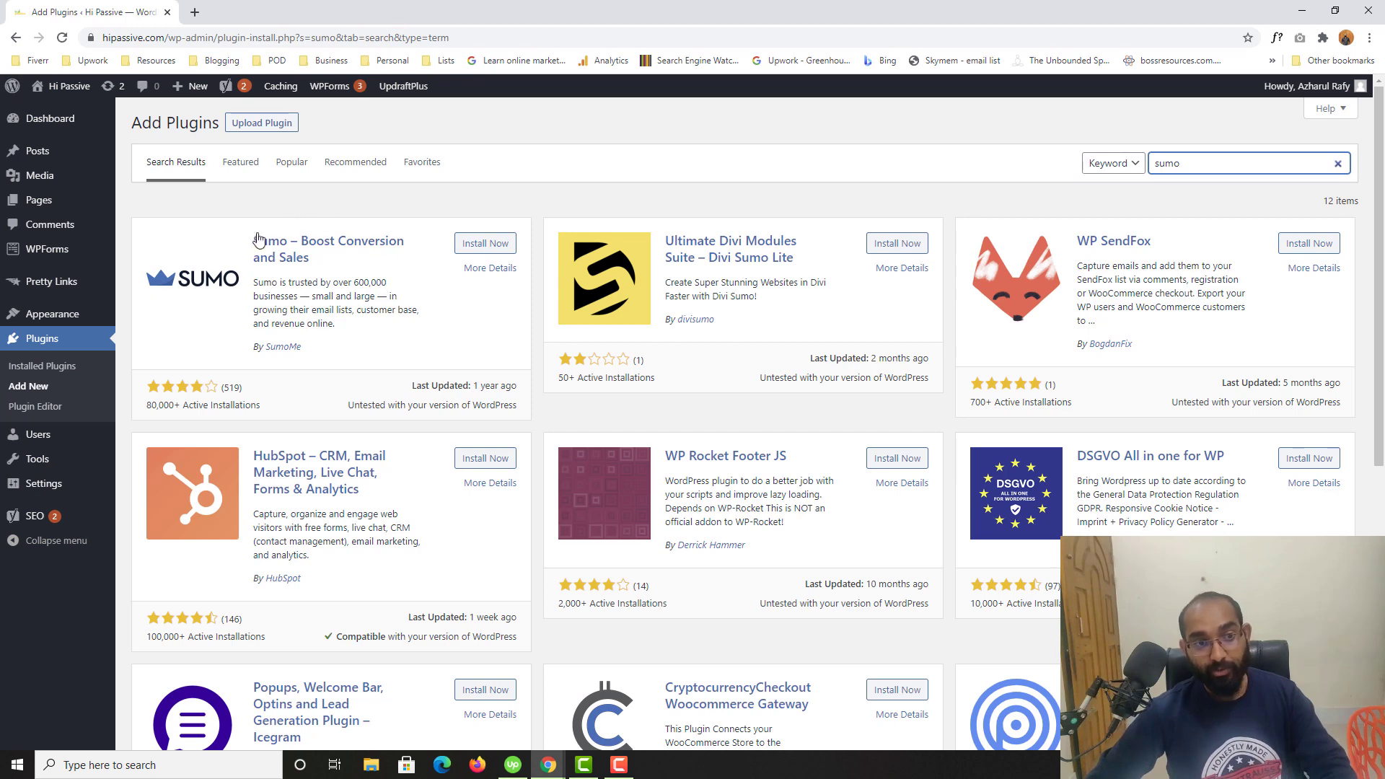
left_click(492, 247)
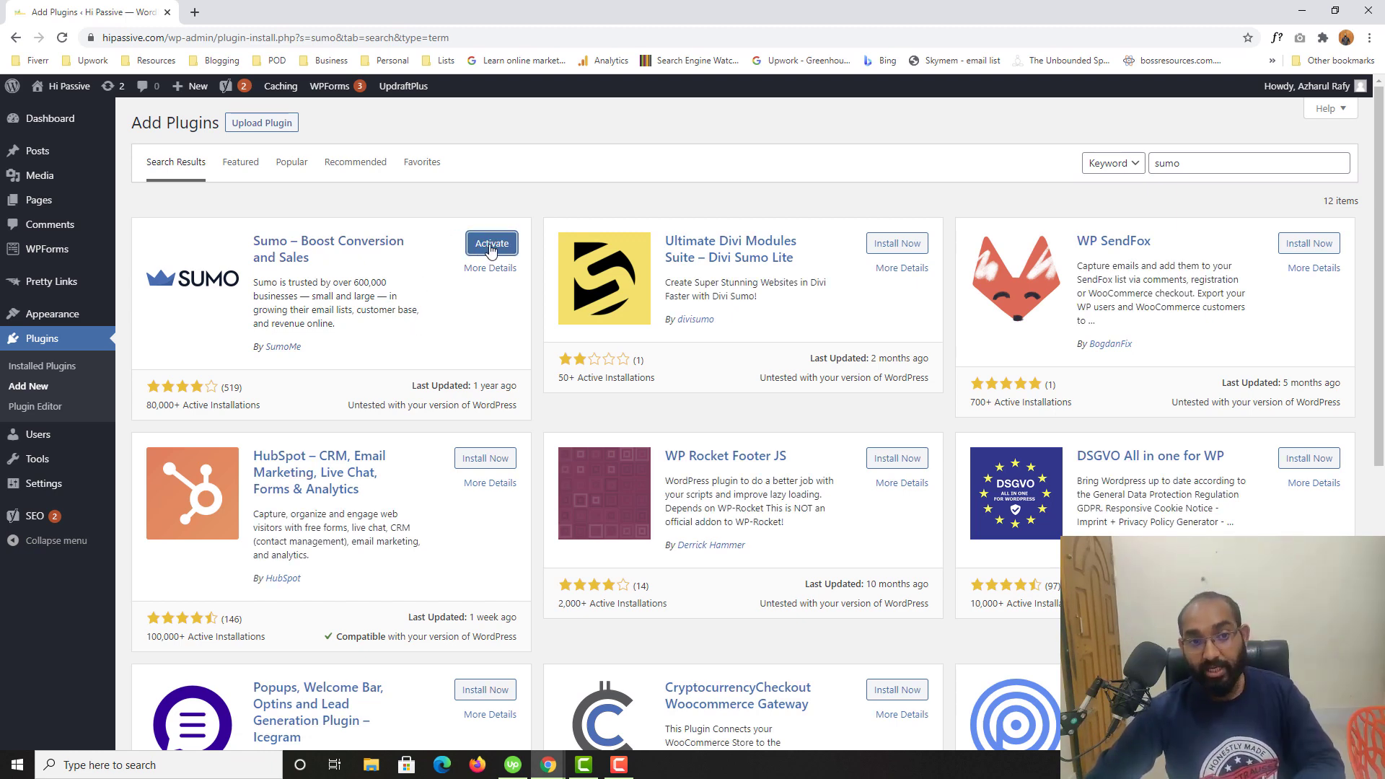
left_click(487, 249)
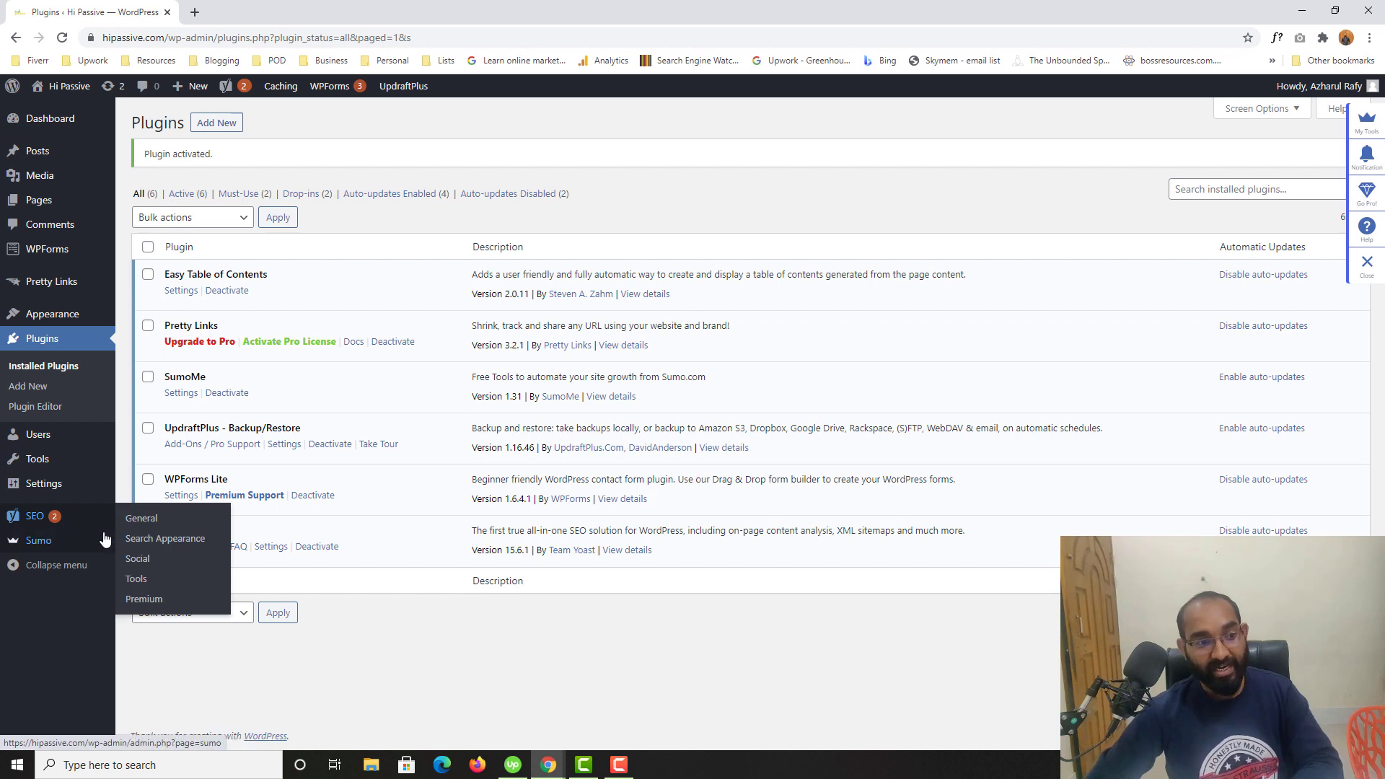
Step: Open the SumoMe plugin's settings, go to My Apps and create a new form in Sumo
mouse_move(35, 548)
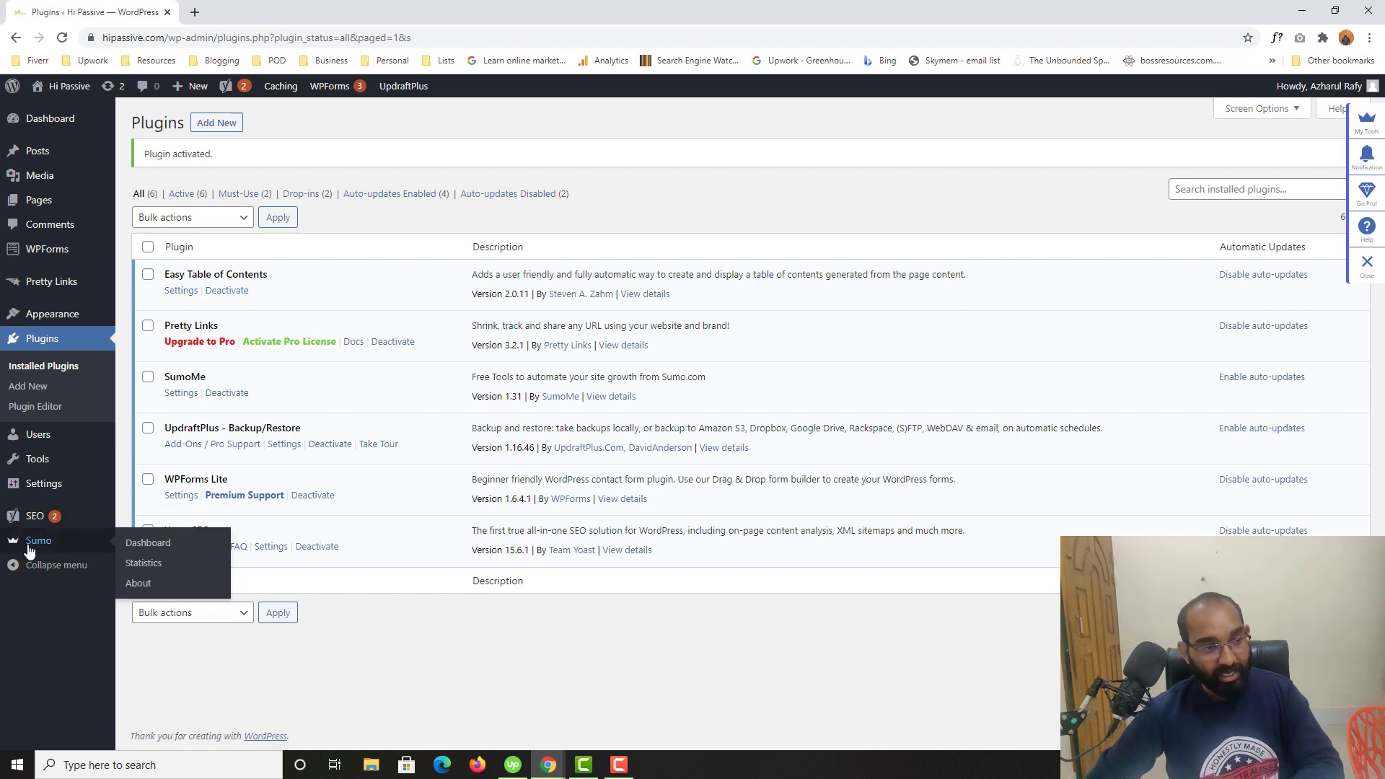
left_click(177, 397)
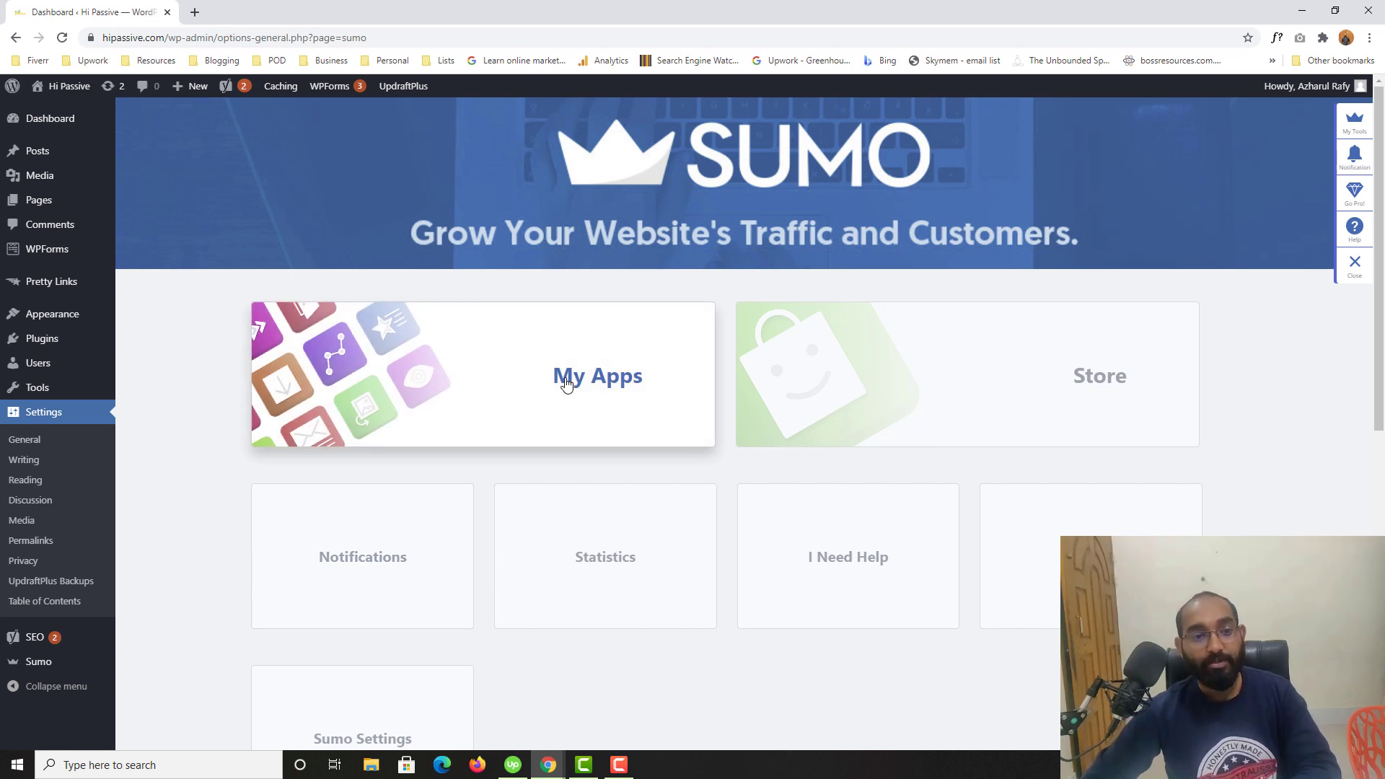
left_click(566, 384)
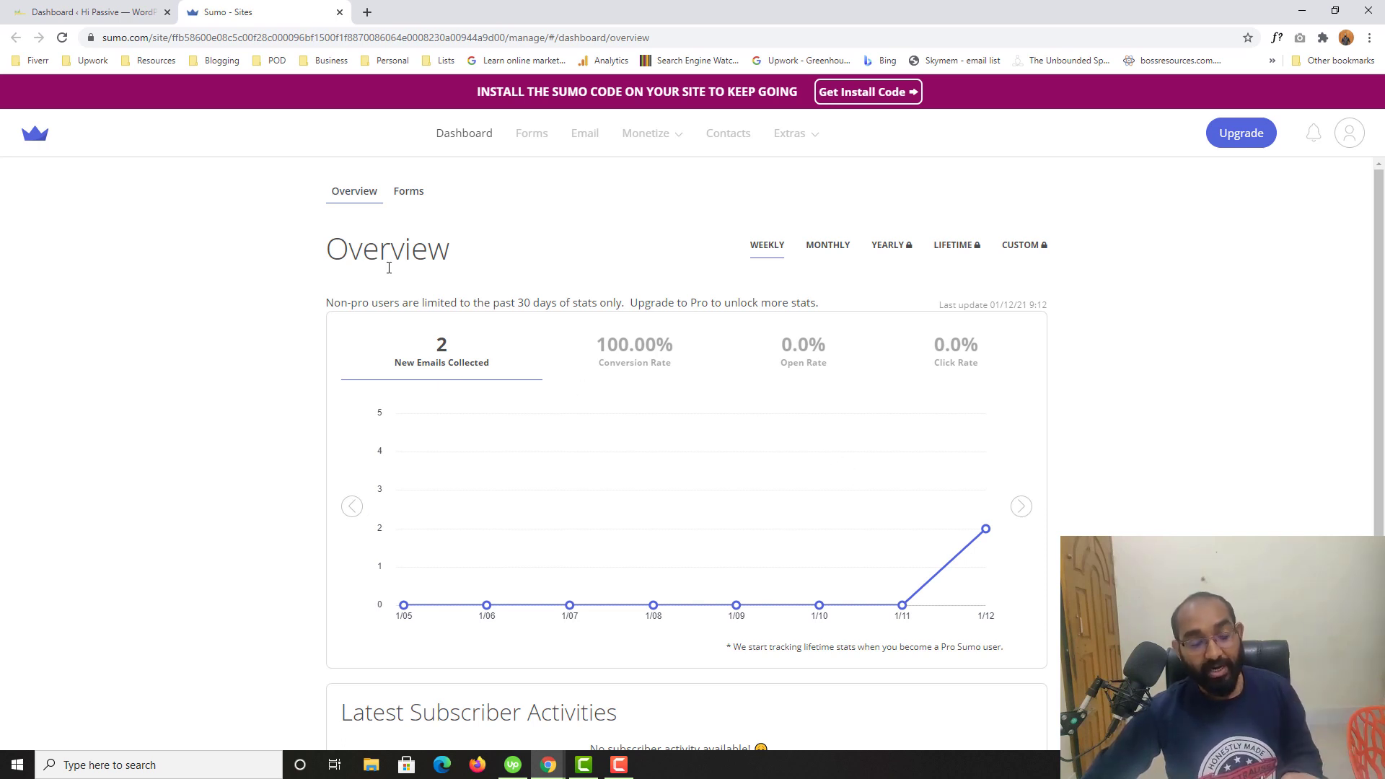
left_click(528, 140)
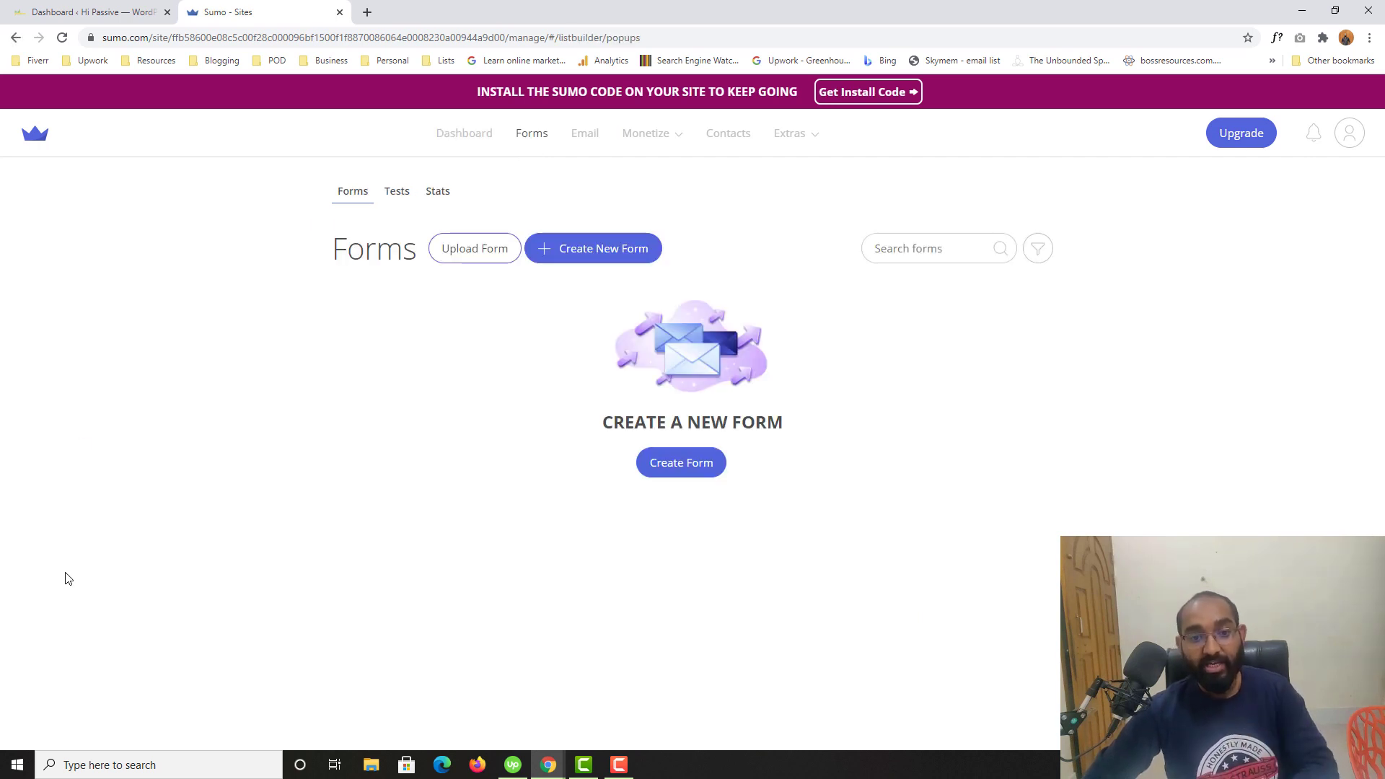
left_click(664, 473)
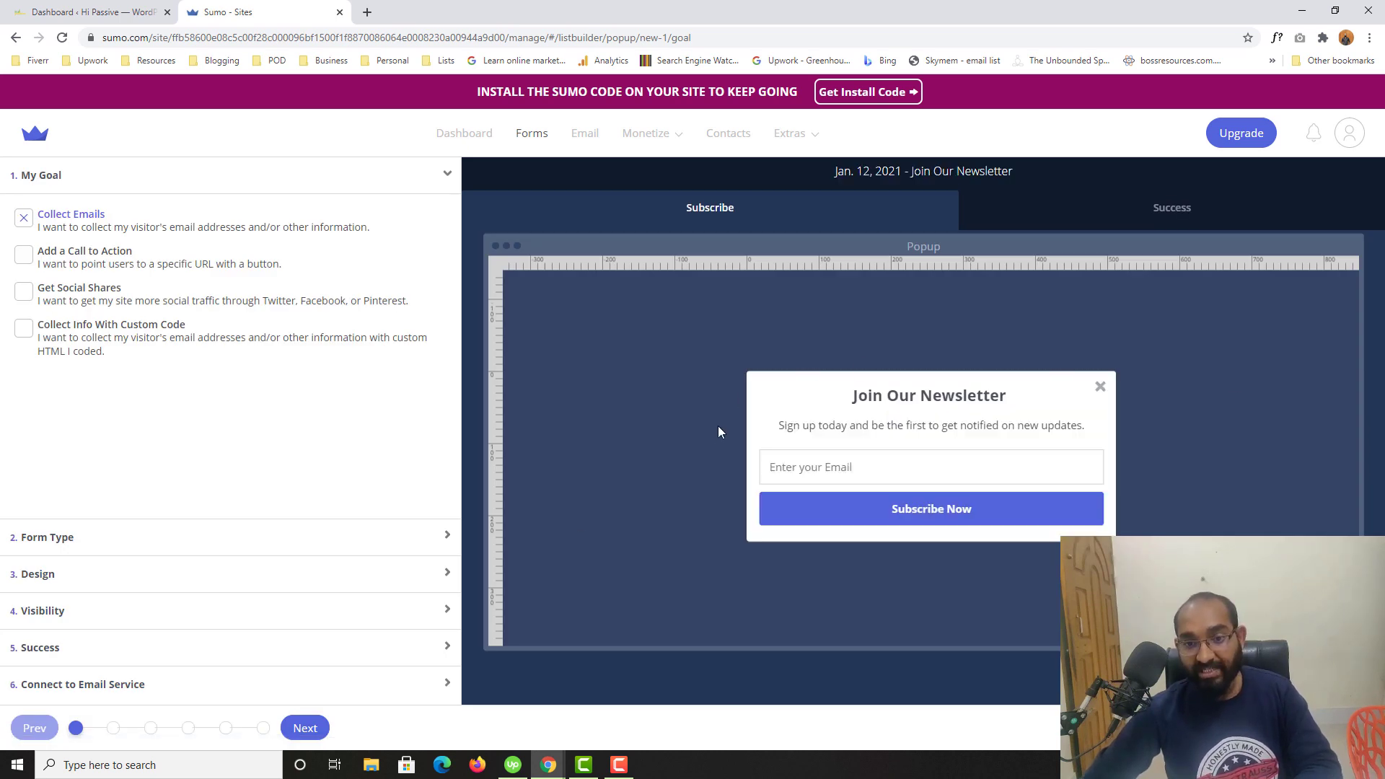
Step: Examine the popup's heading and description text settings, and return to the form's goal options
left_click(916, 401)
left_click(909, 430)
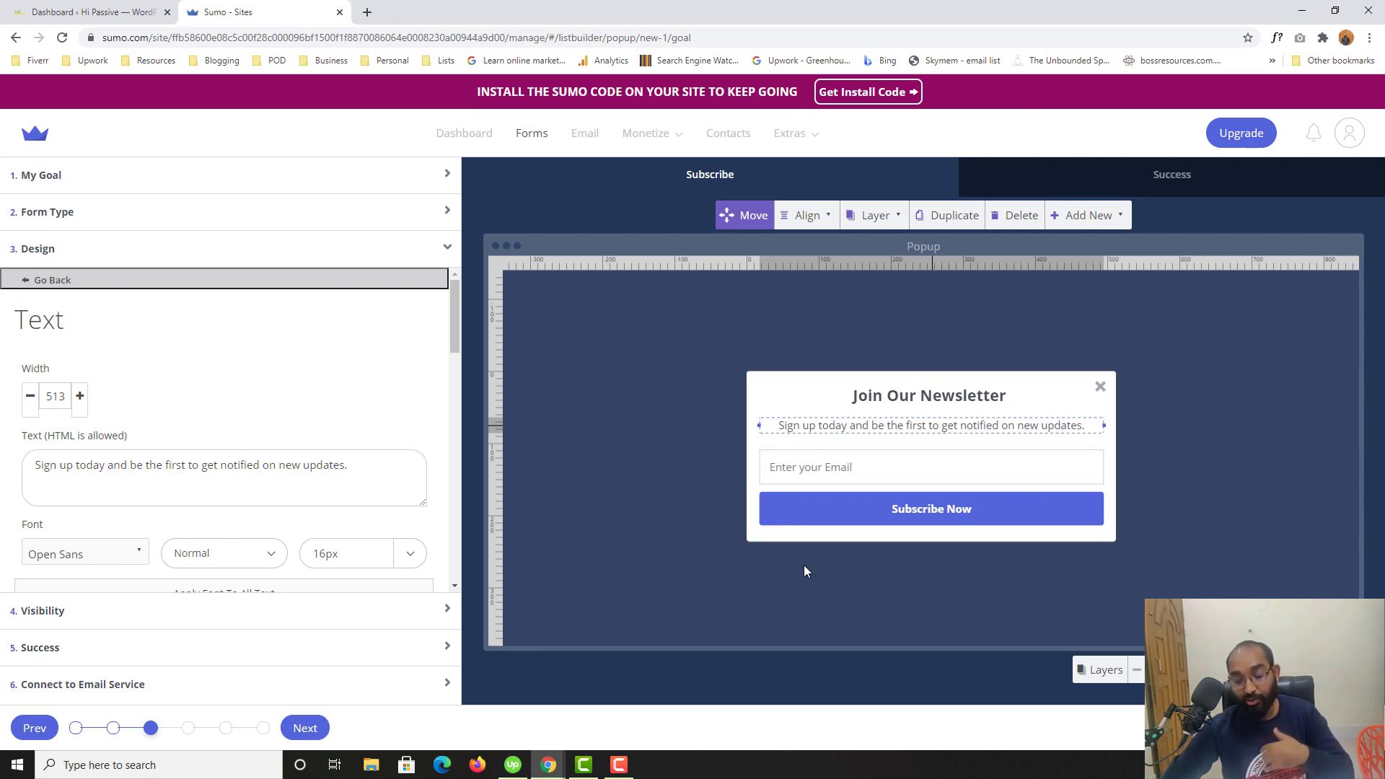
left_click(38, 186)
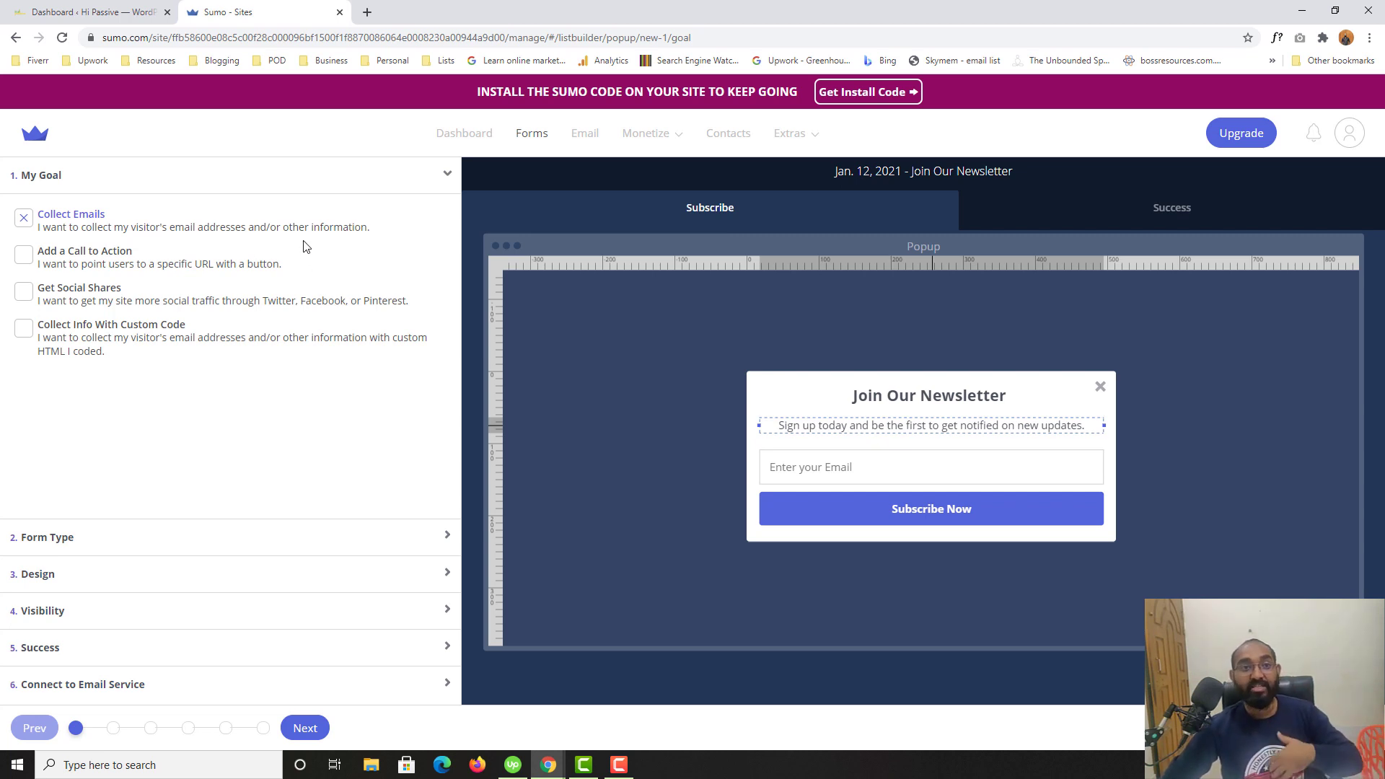
Step: Try the Add a Call to Action, Get Social Shares and Collect Info With Custom Code goals, and return to Collect Emails
left_click(90, 263)
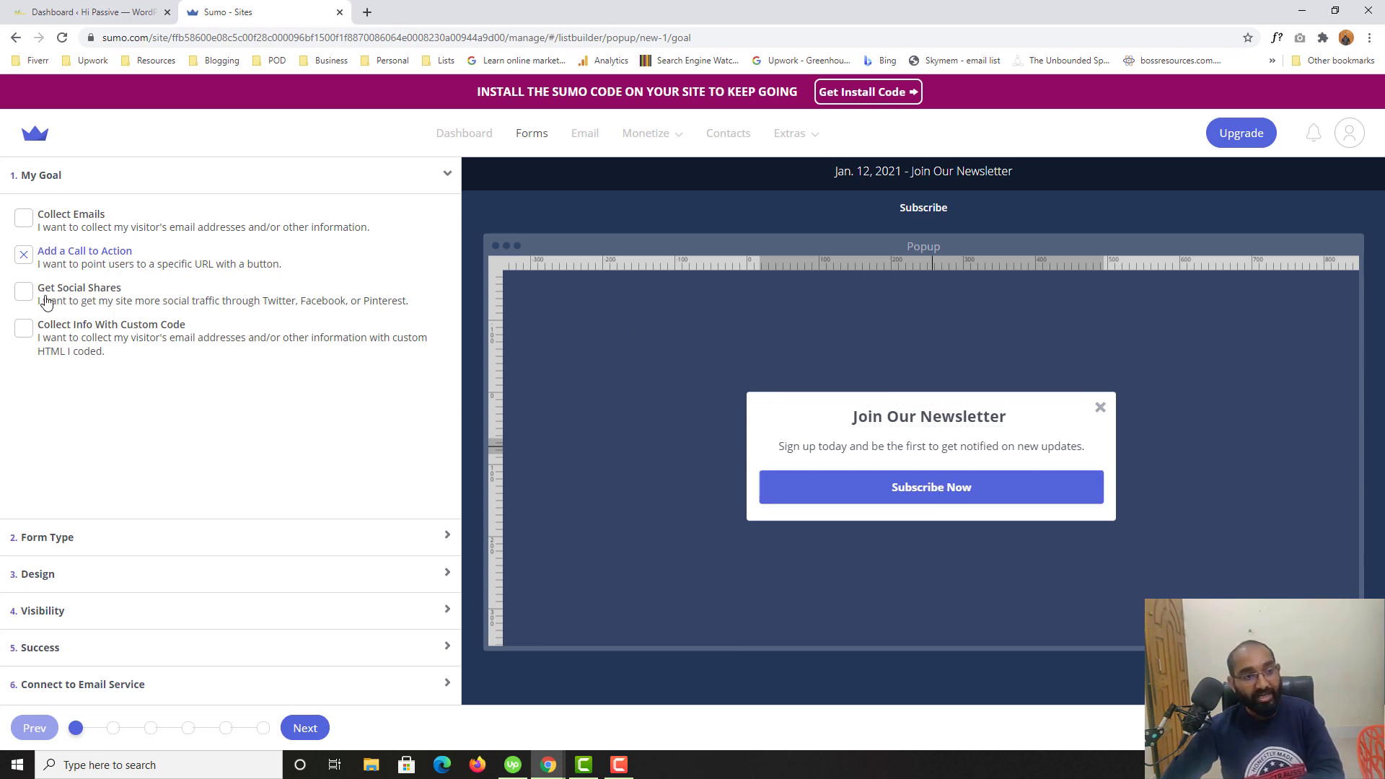
left_click(79, 294)
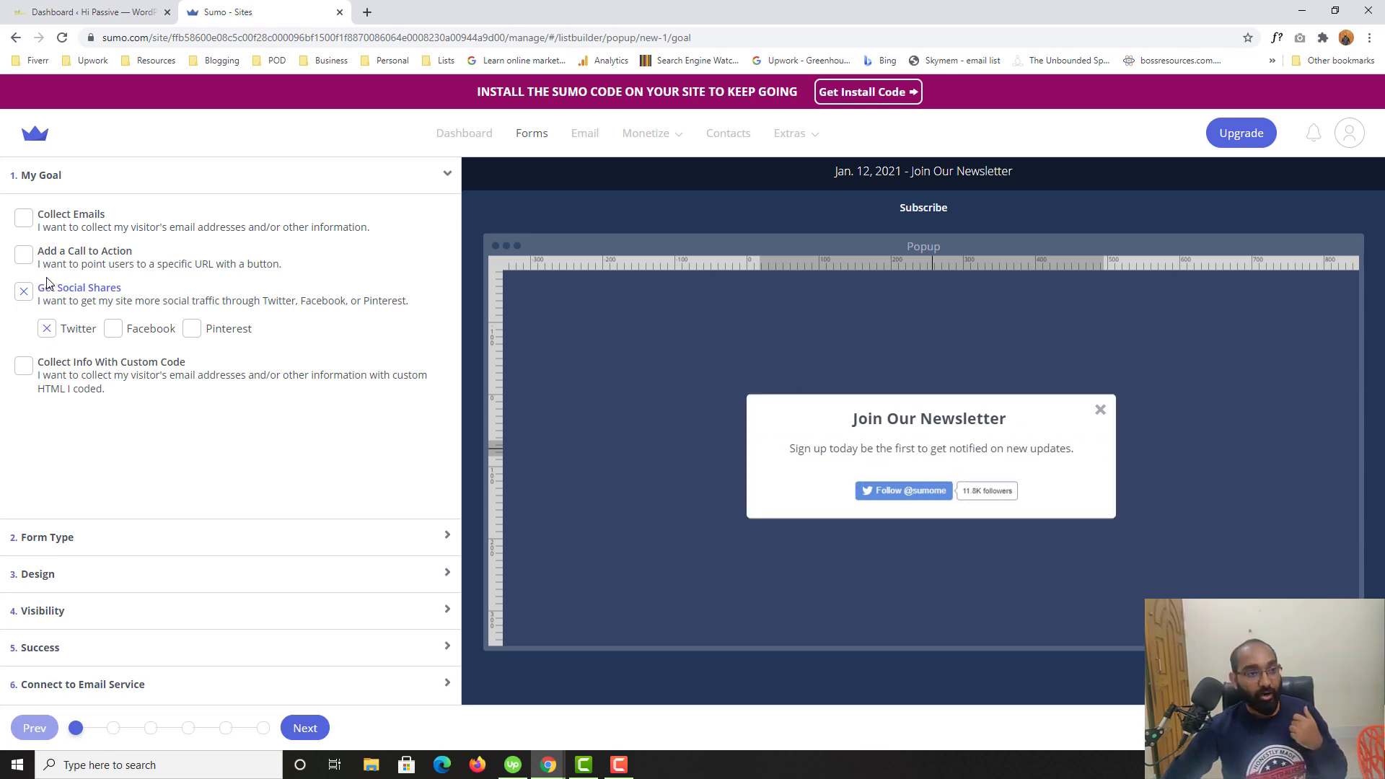
left_click(70, 394)
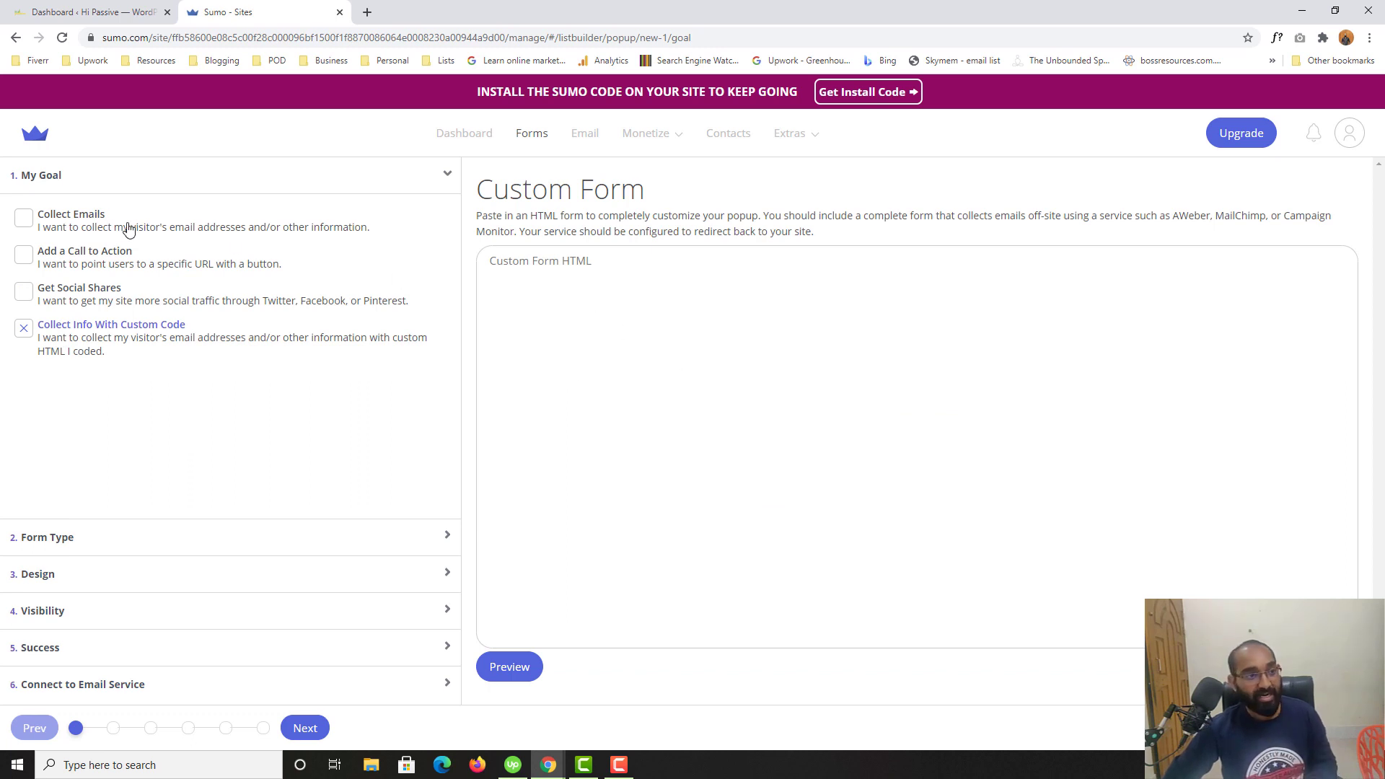
left_click(65, 225)
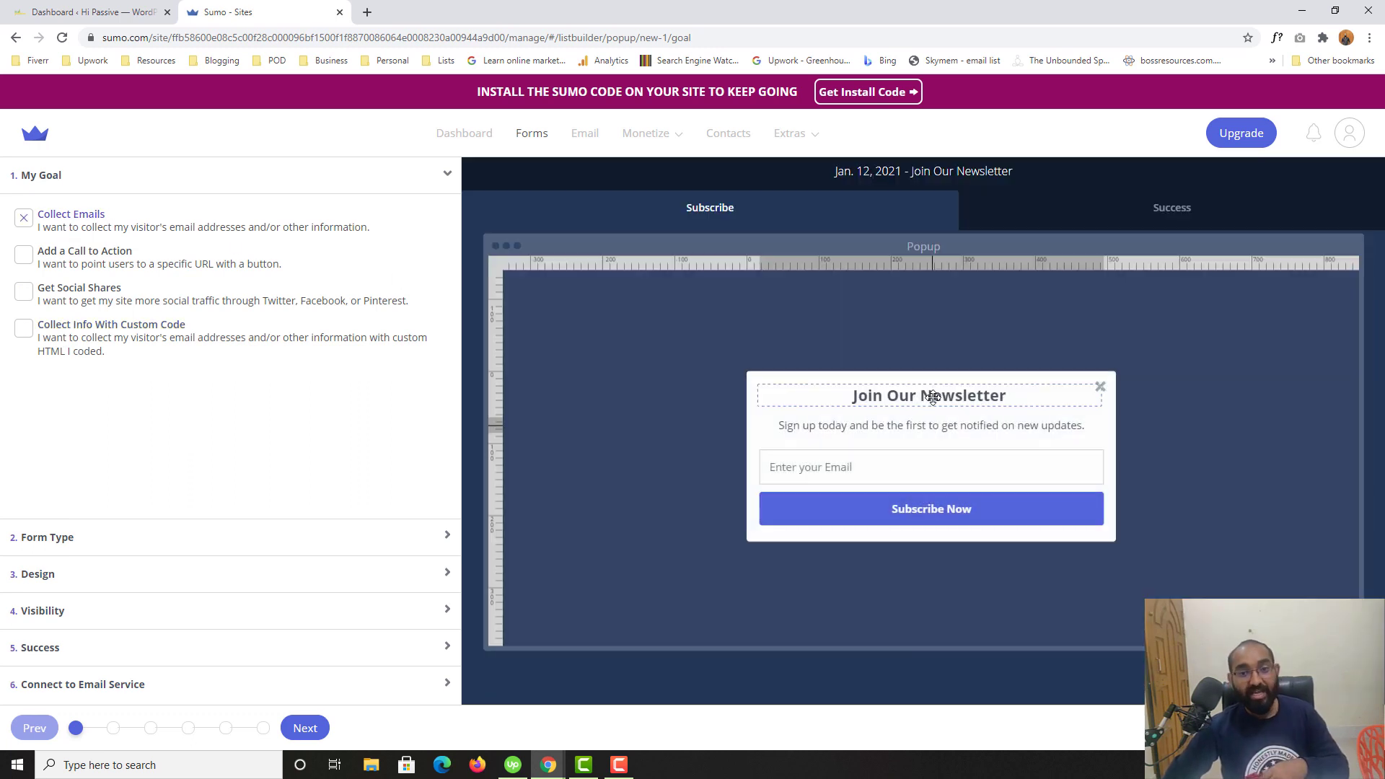
Step: Preview the Scroll Box, Inline Form, Click Trigger Popup, Welcome Mat and Smart Bar form types, and return to Popup
left_click(33, 541)
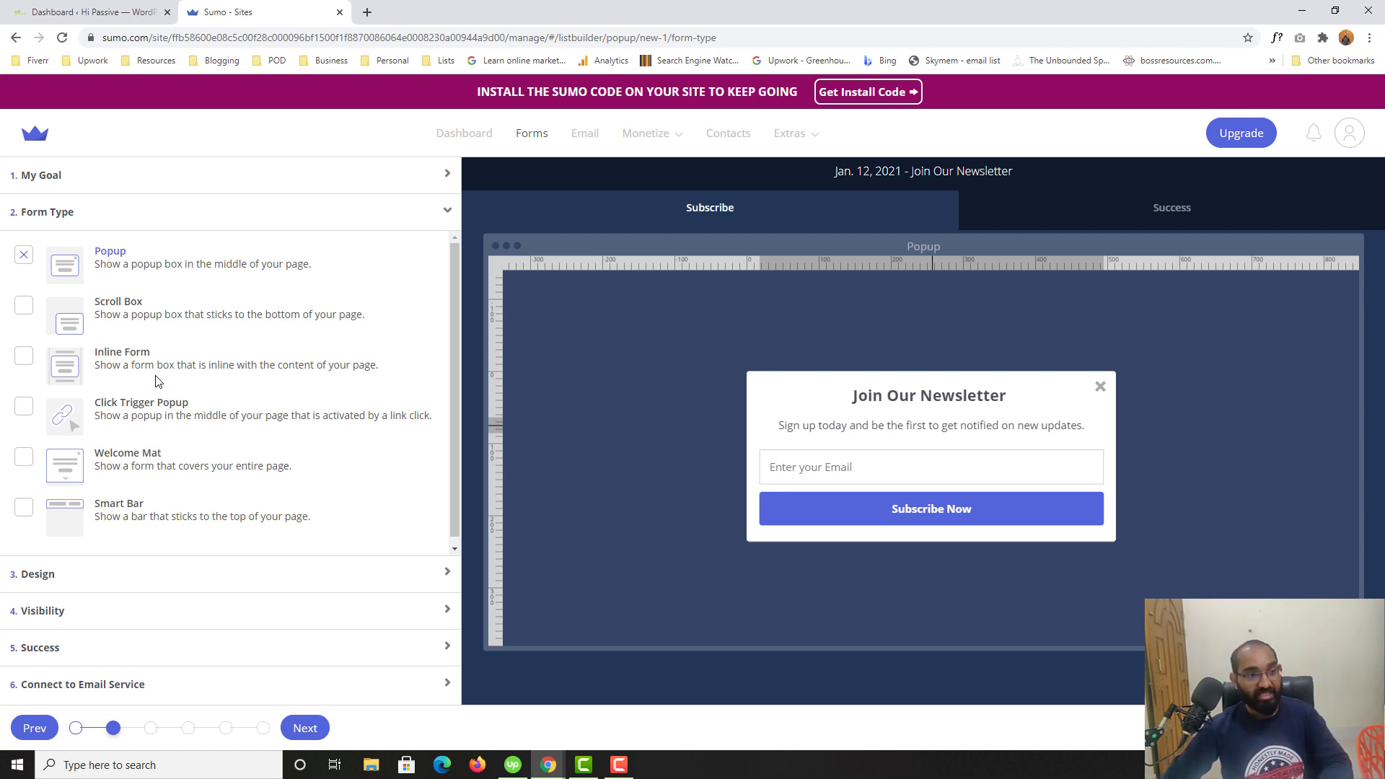
left_click(118, 315)
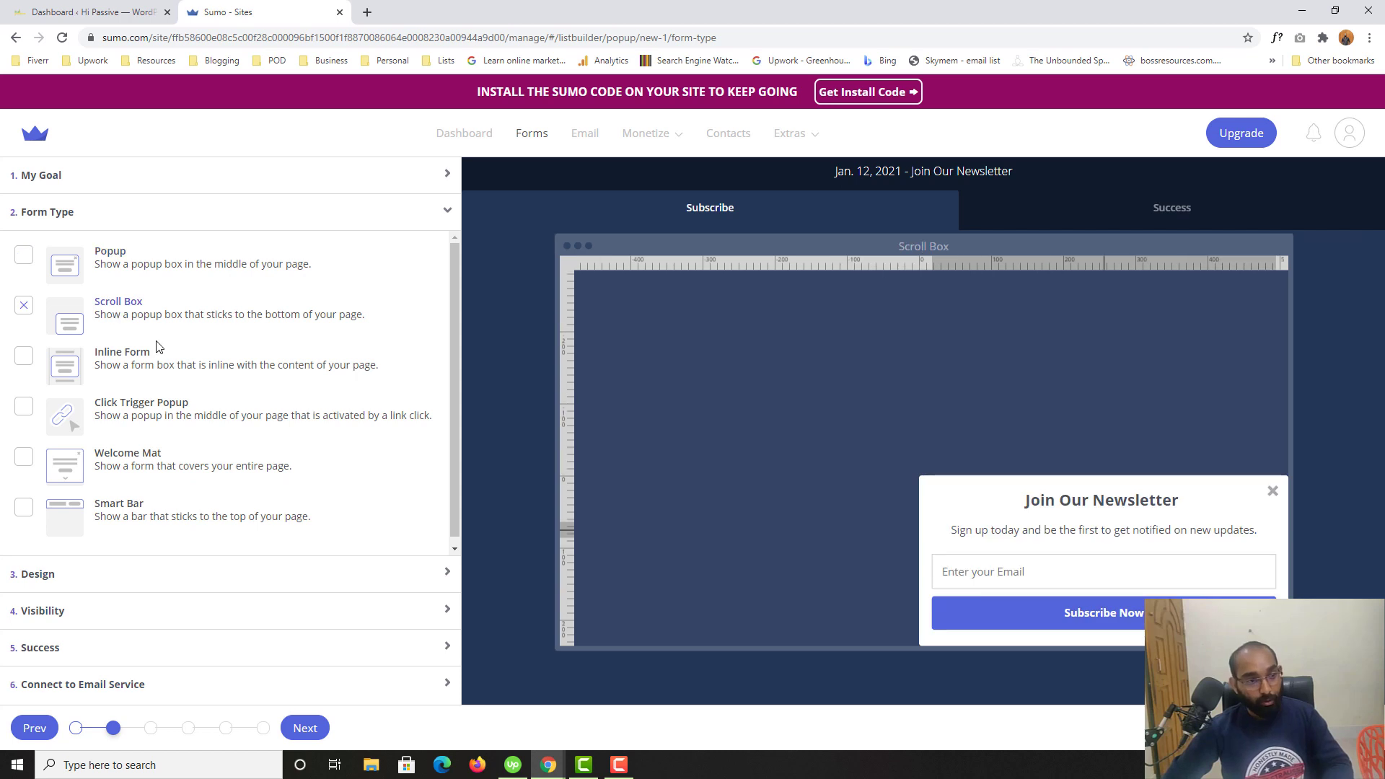
left_click(112, 365)
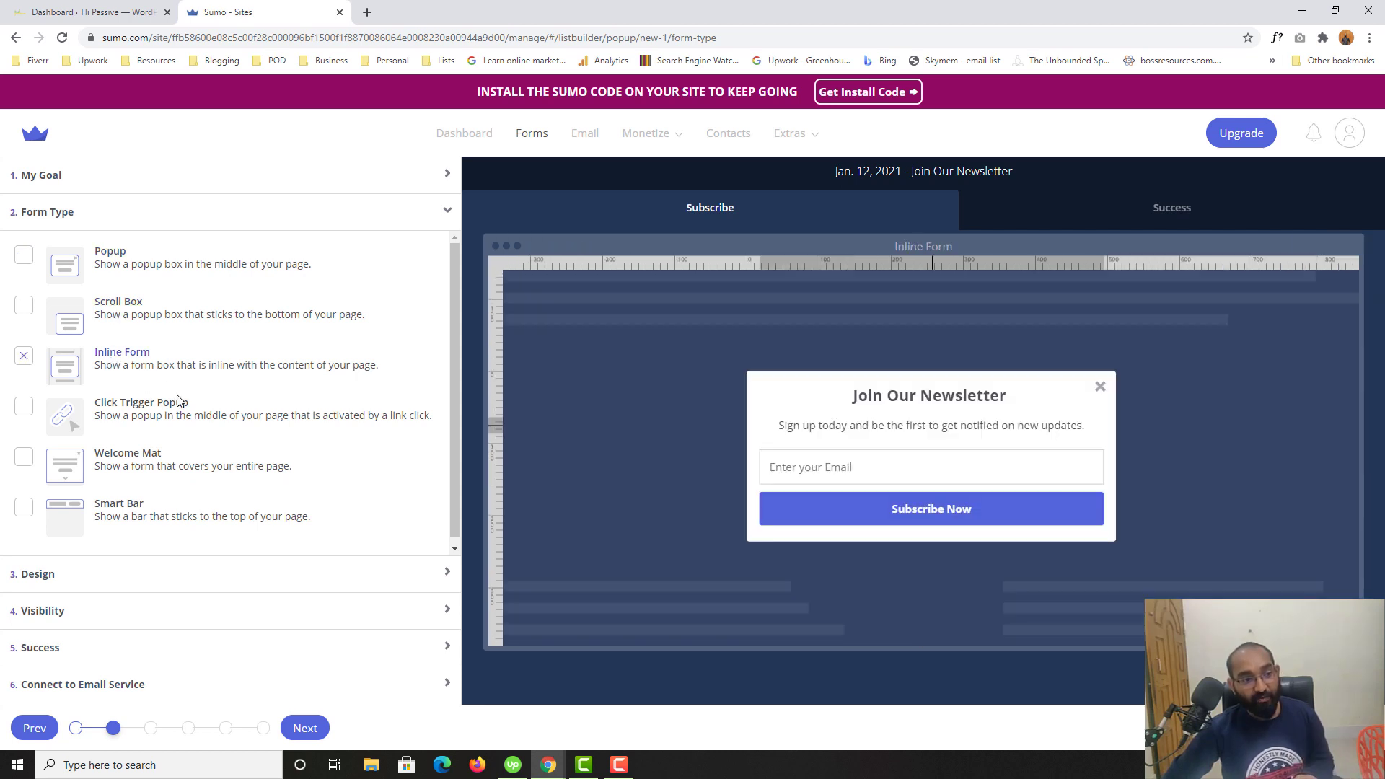
left_click(121, 424)
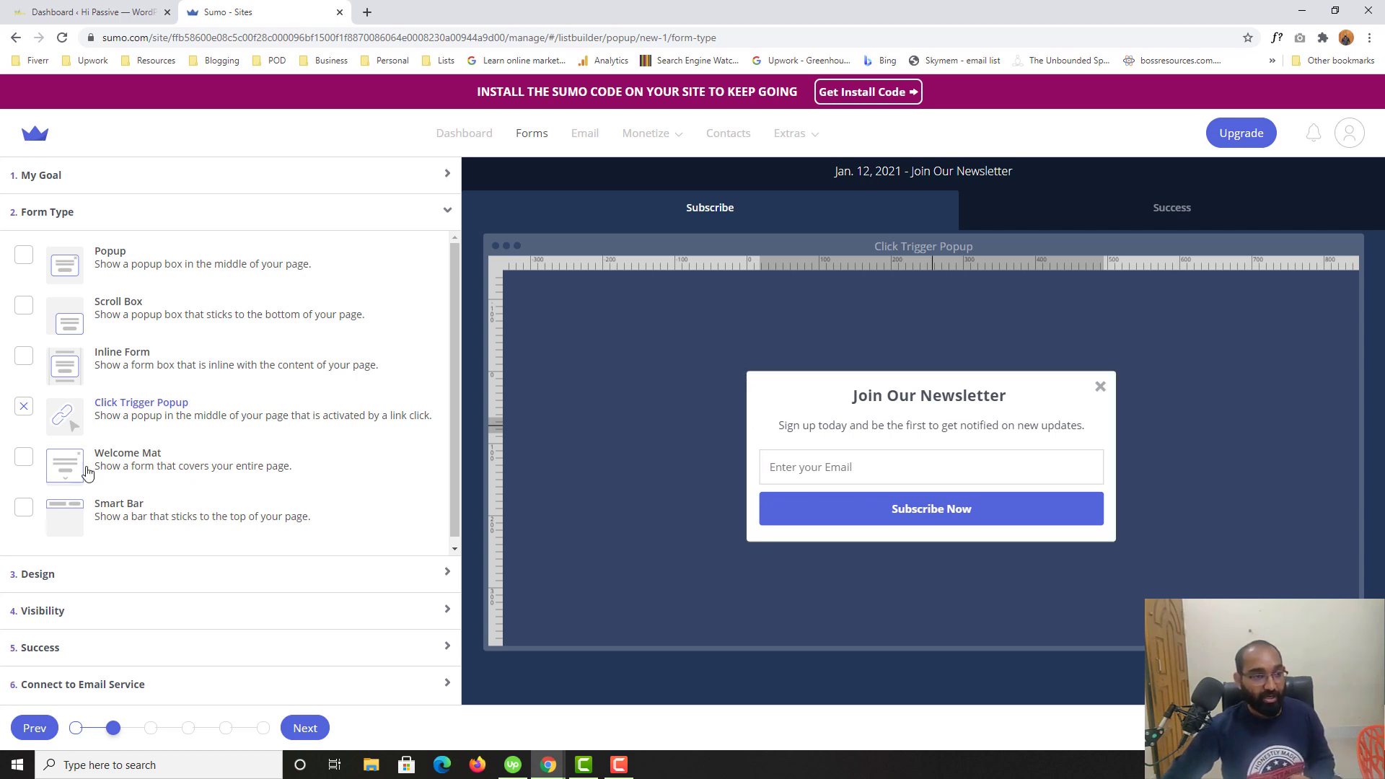
left_click(141, 474)
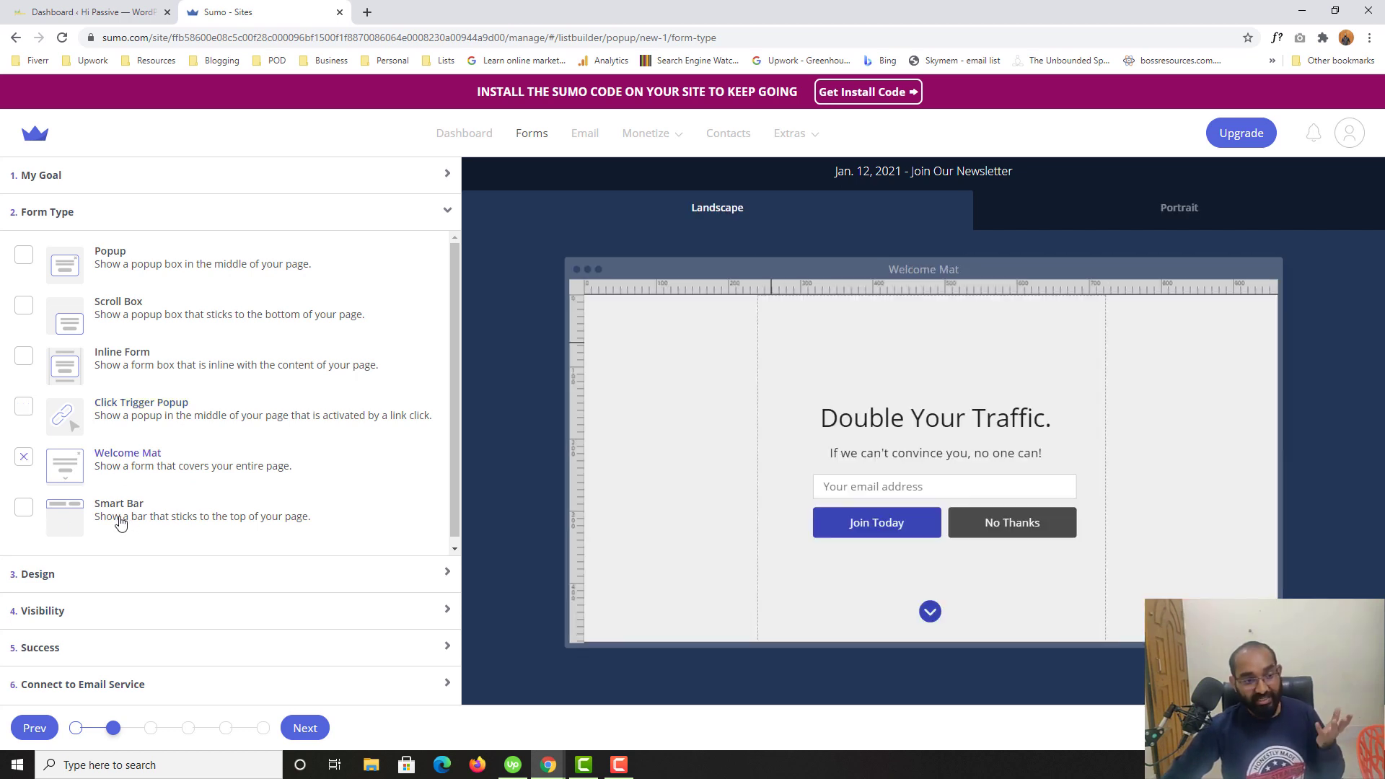
left_click(119, 516)
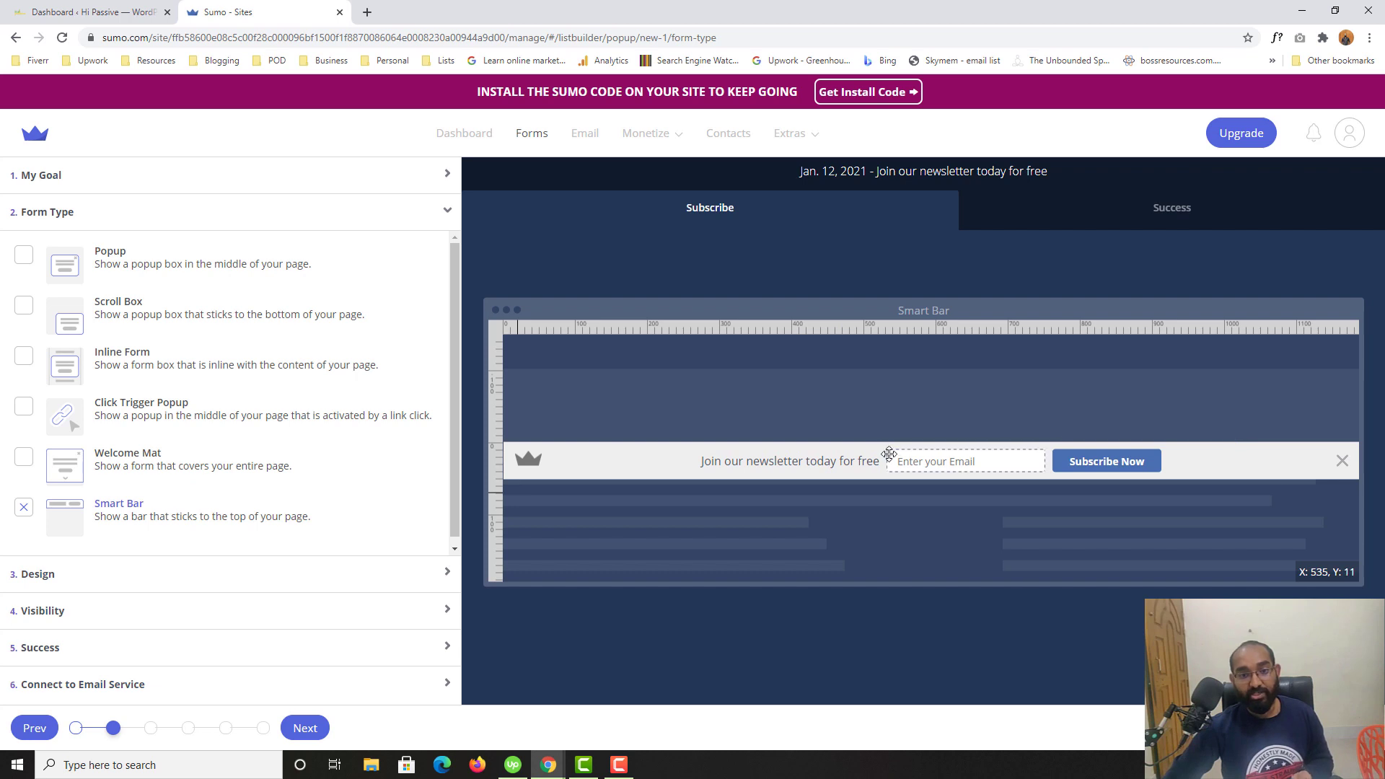
left_click(112, 259)
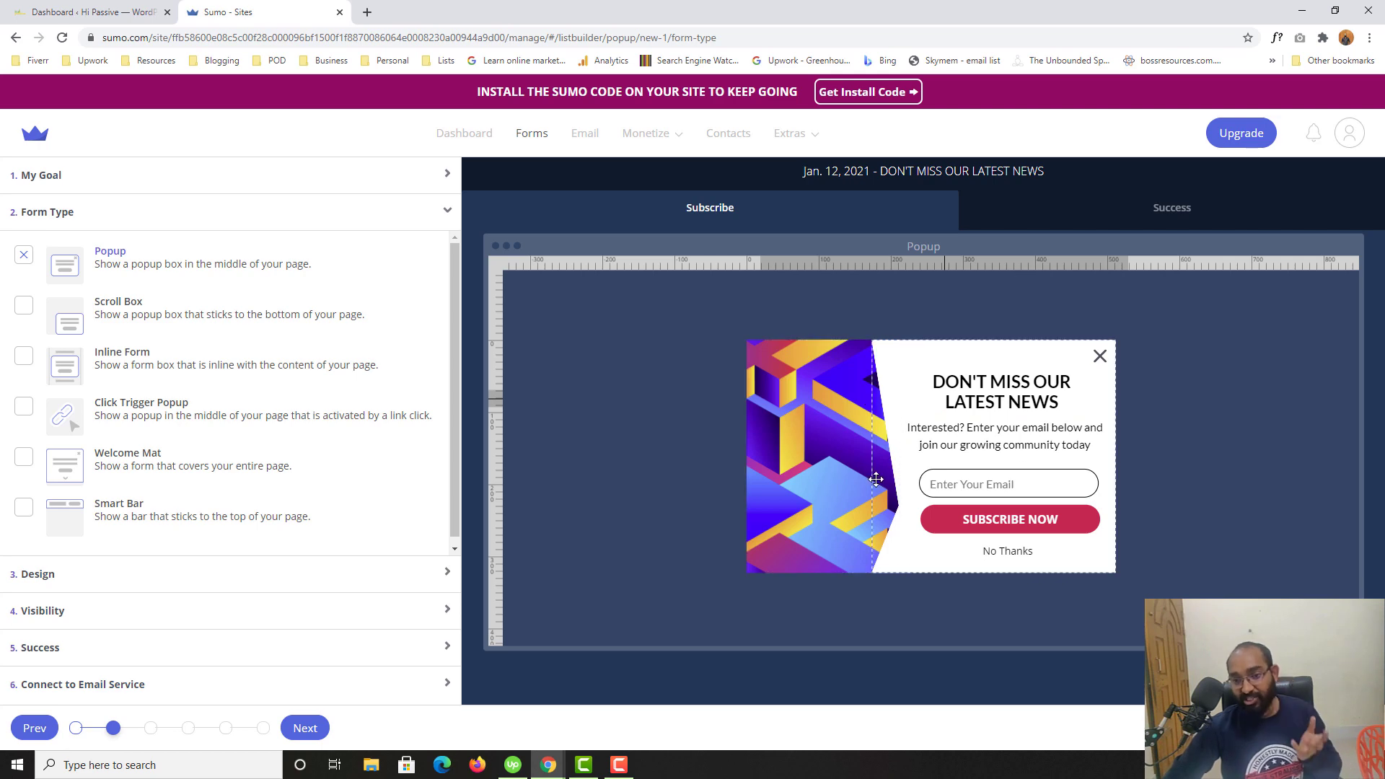
Step: Delete the colourful geometric image from the popup design
left_click(829, 446)
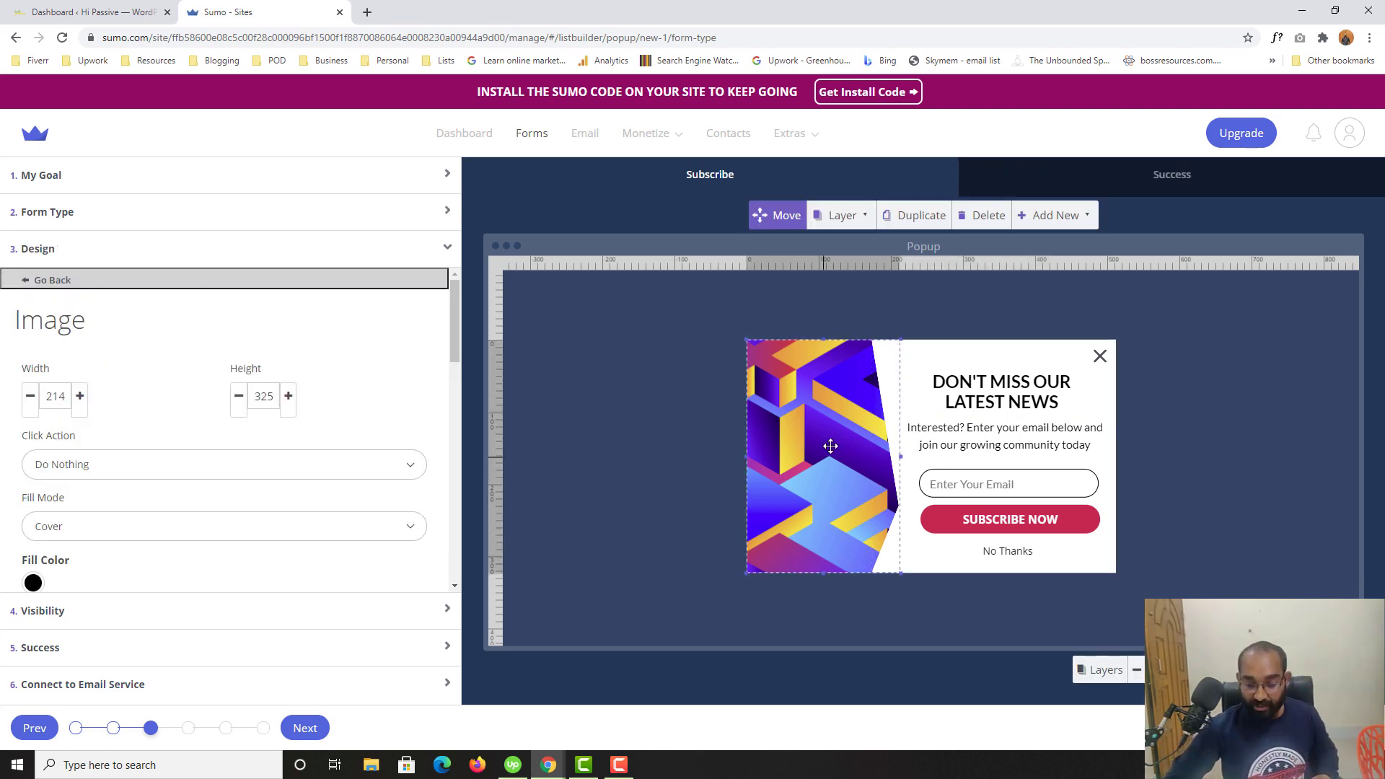
key("Delete")
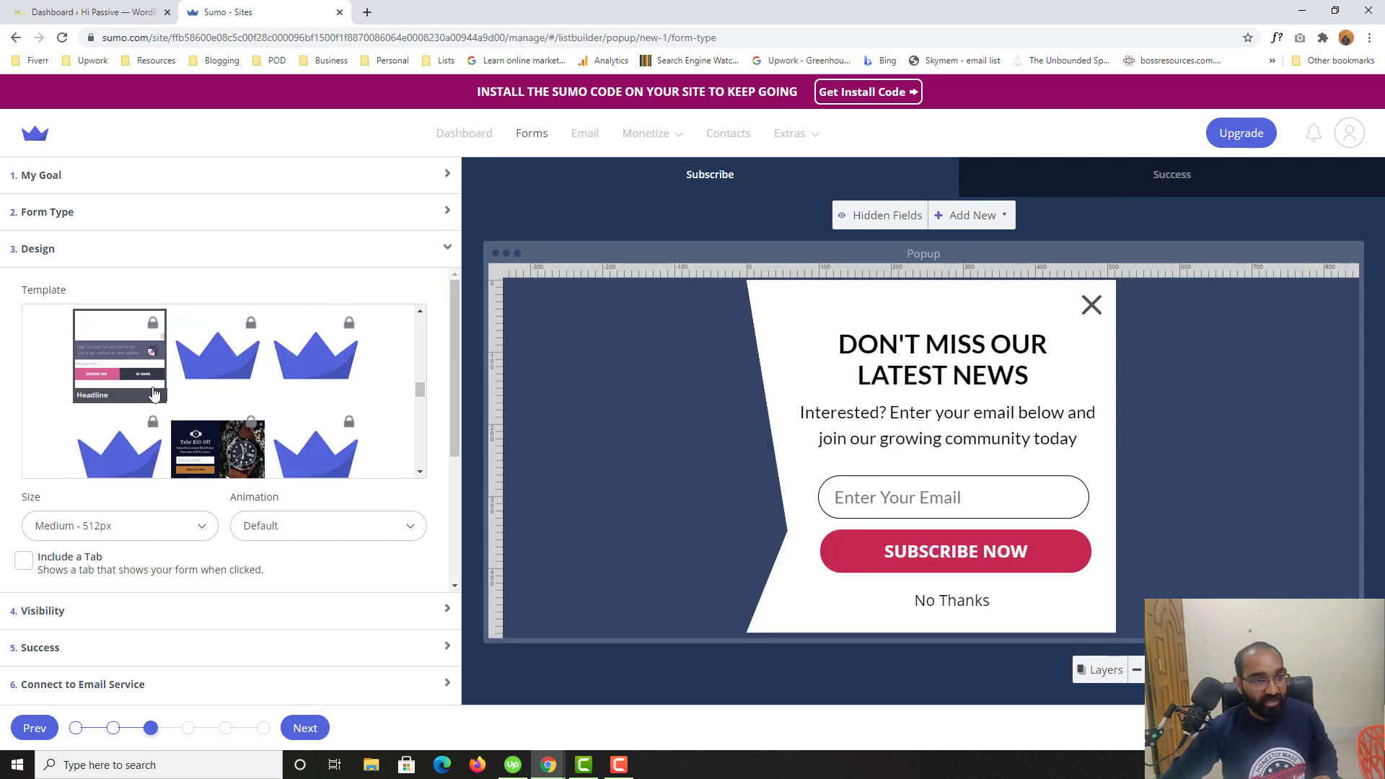
Step: Browse the popup design templates and apply the Default template to the form
scroll(58, 346, "up", 3)
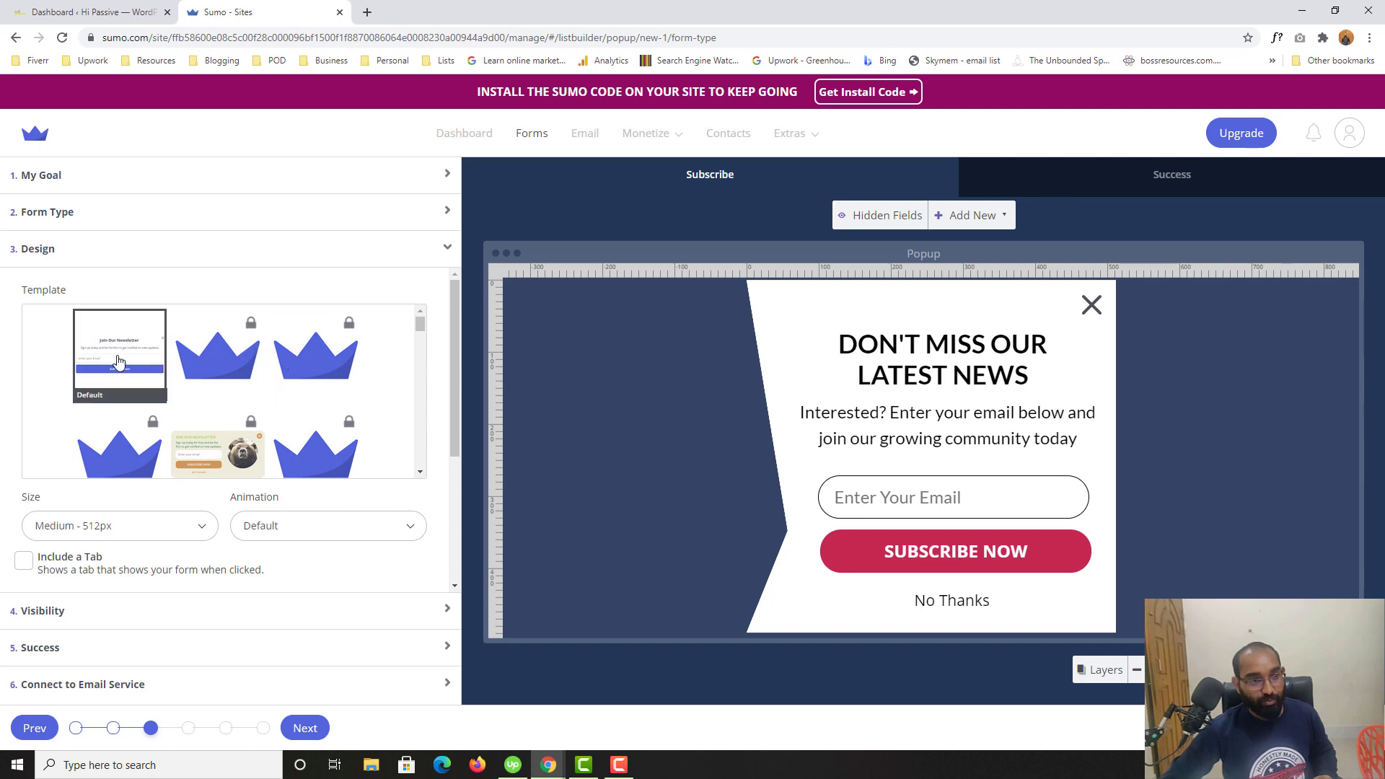
scroll(397, 334, "down", 5)
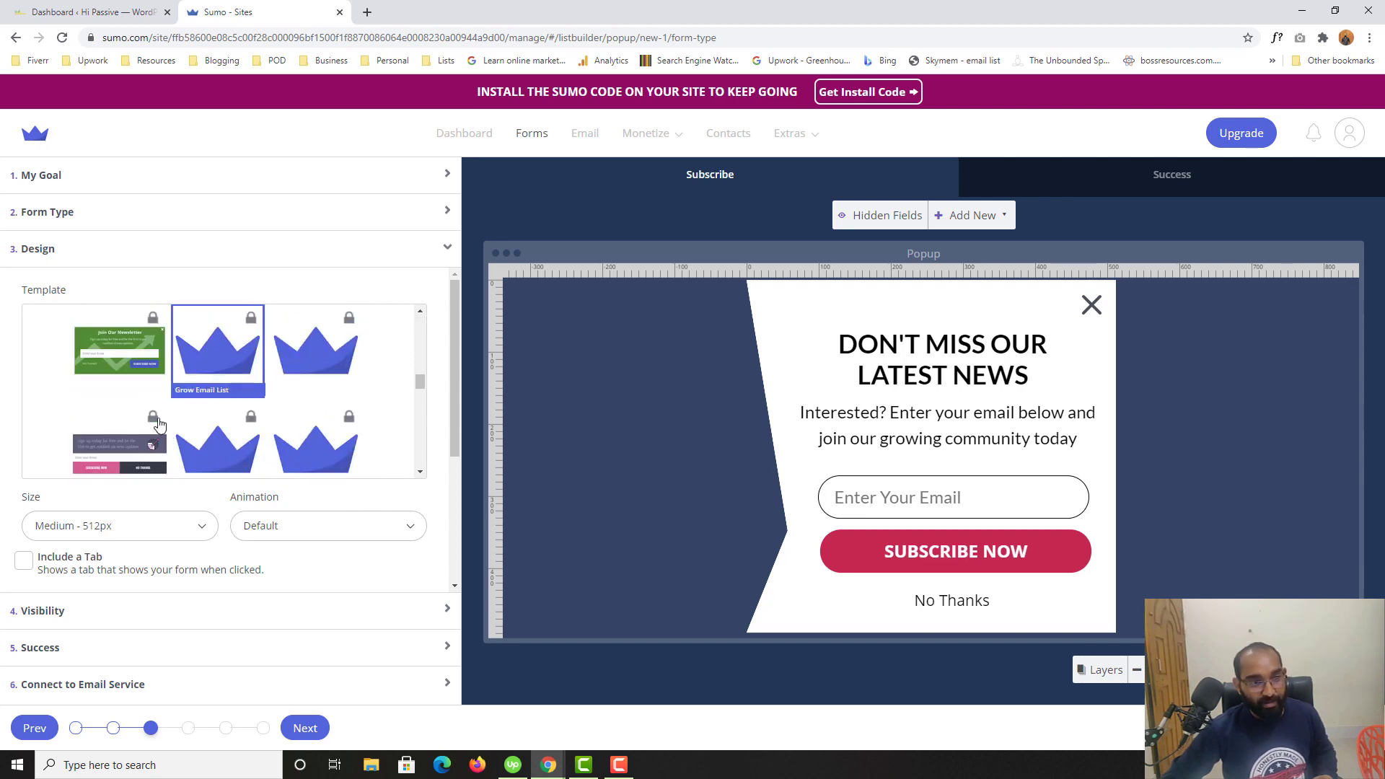
scroll(158, 424, "down", 5)
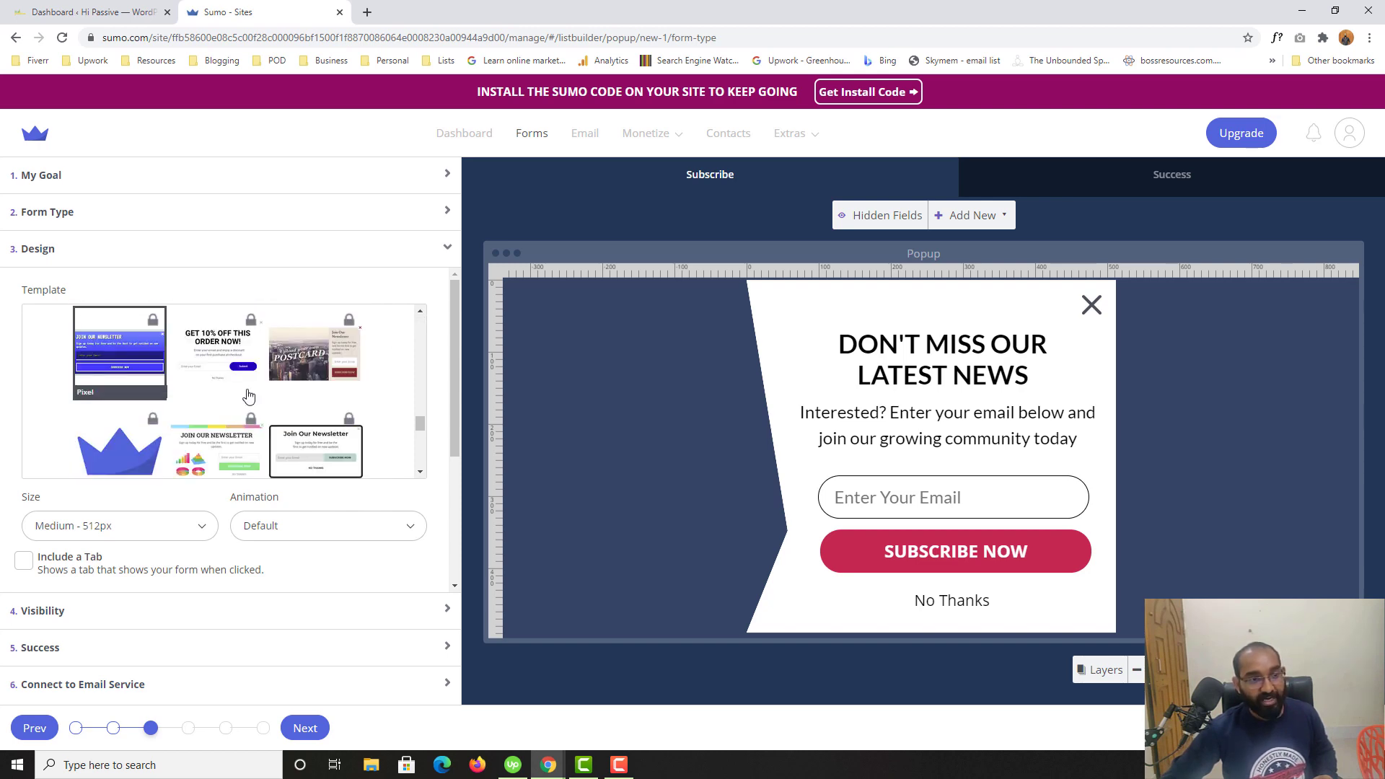
scroll(248, 395, "down", 5)
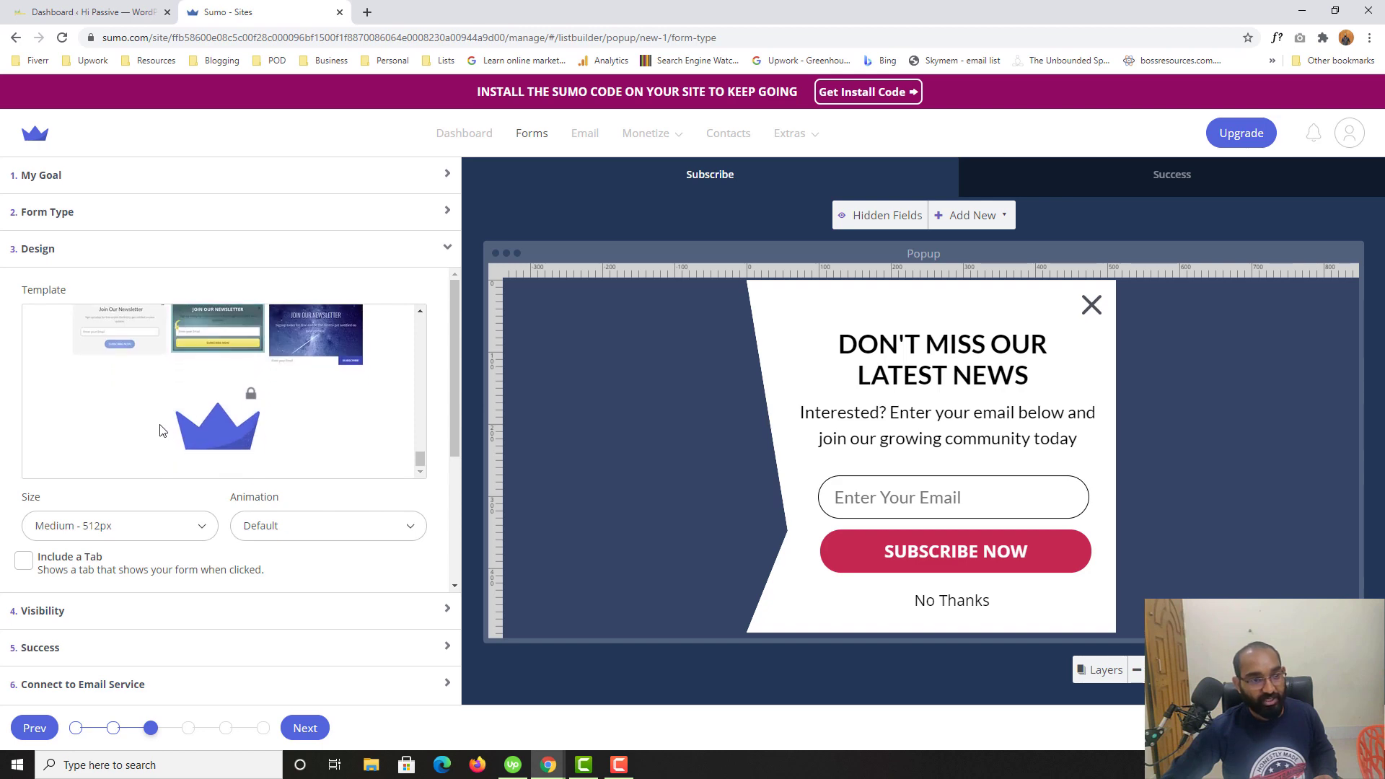
scroll(173, 411, "down", 5)
left_click(113, 357)
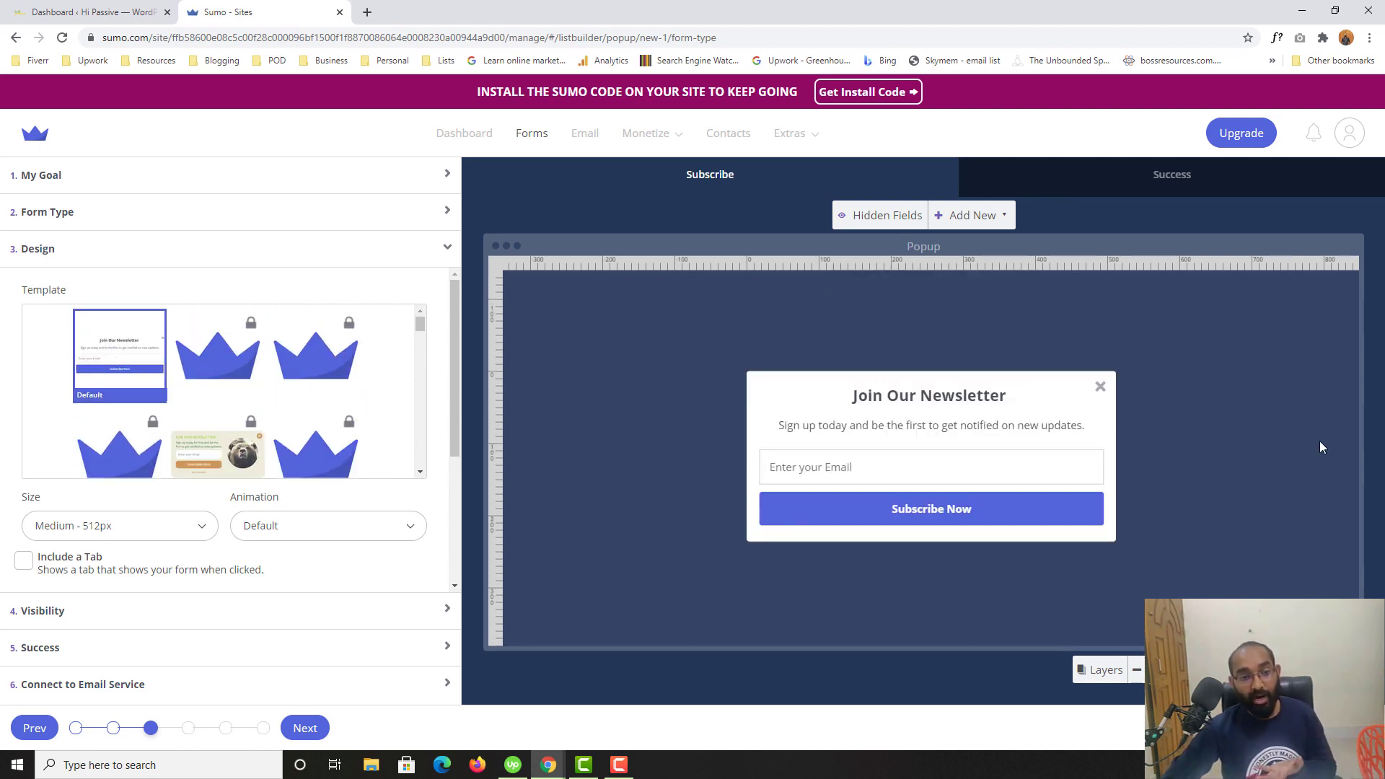
Step: Replace the popup's "Join Our Newsletter" heading text with "Get Latest Updates"
left_click(899, 398)
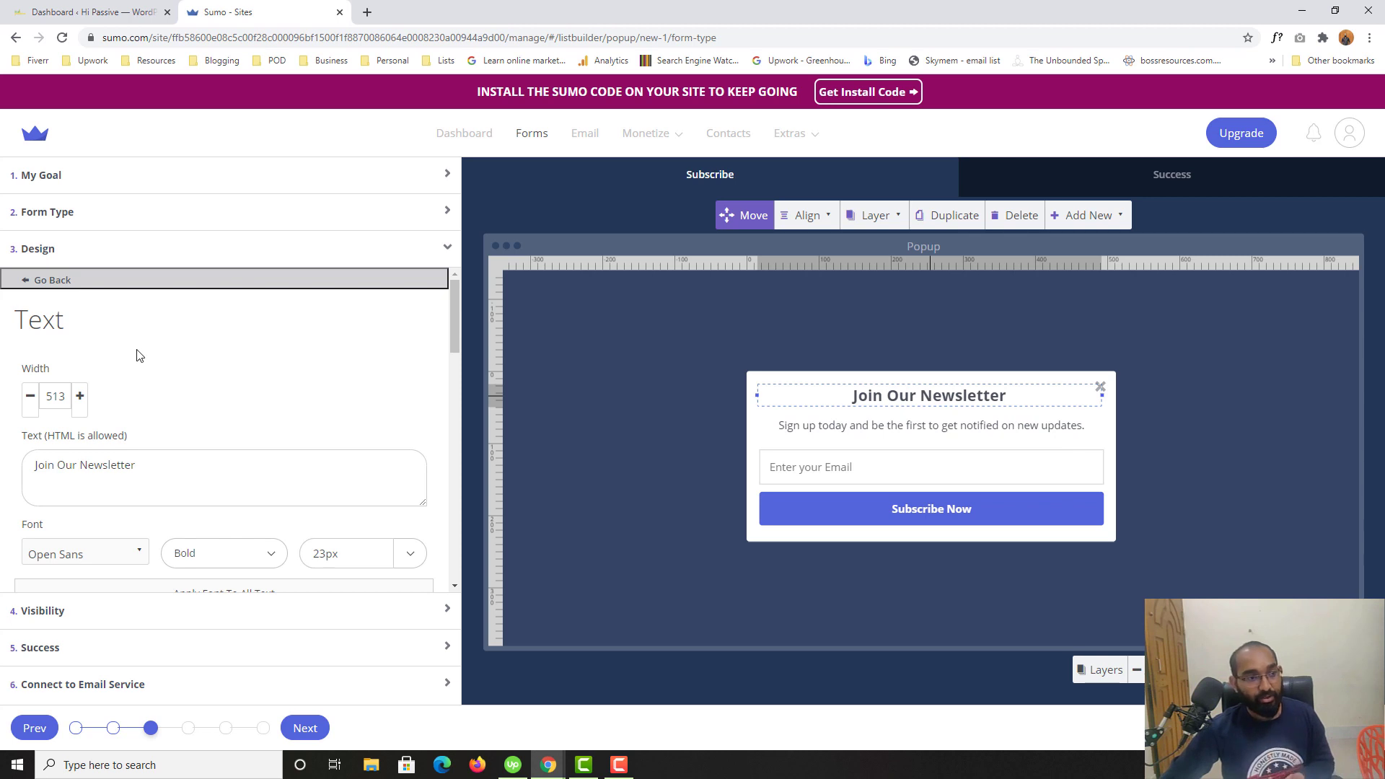
left_click_drag(137, 465, 3, 472)
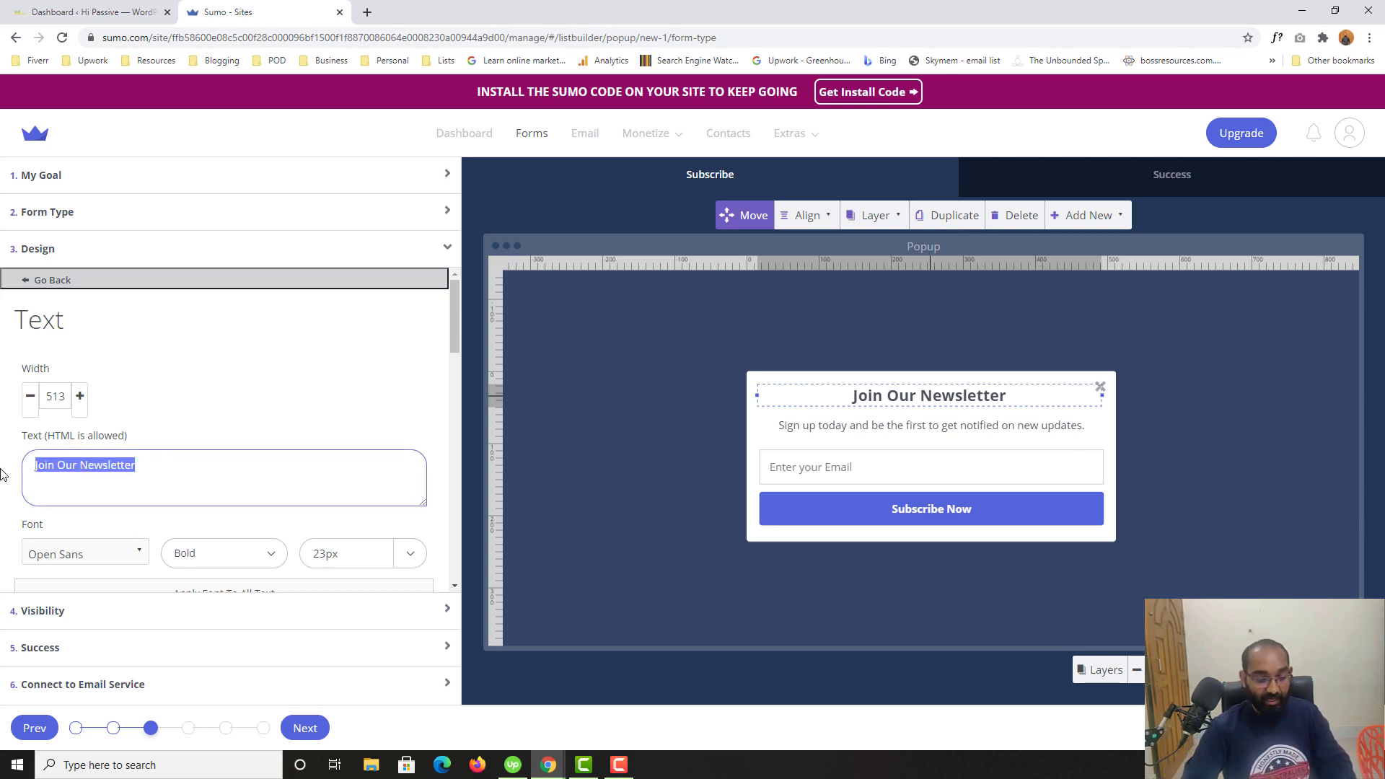
type("Get Notie")
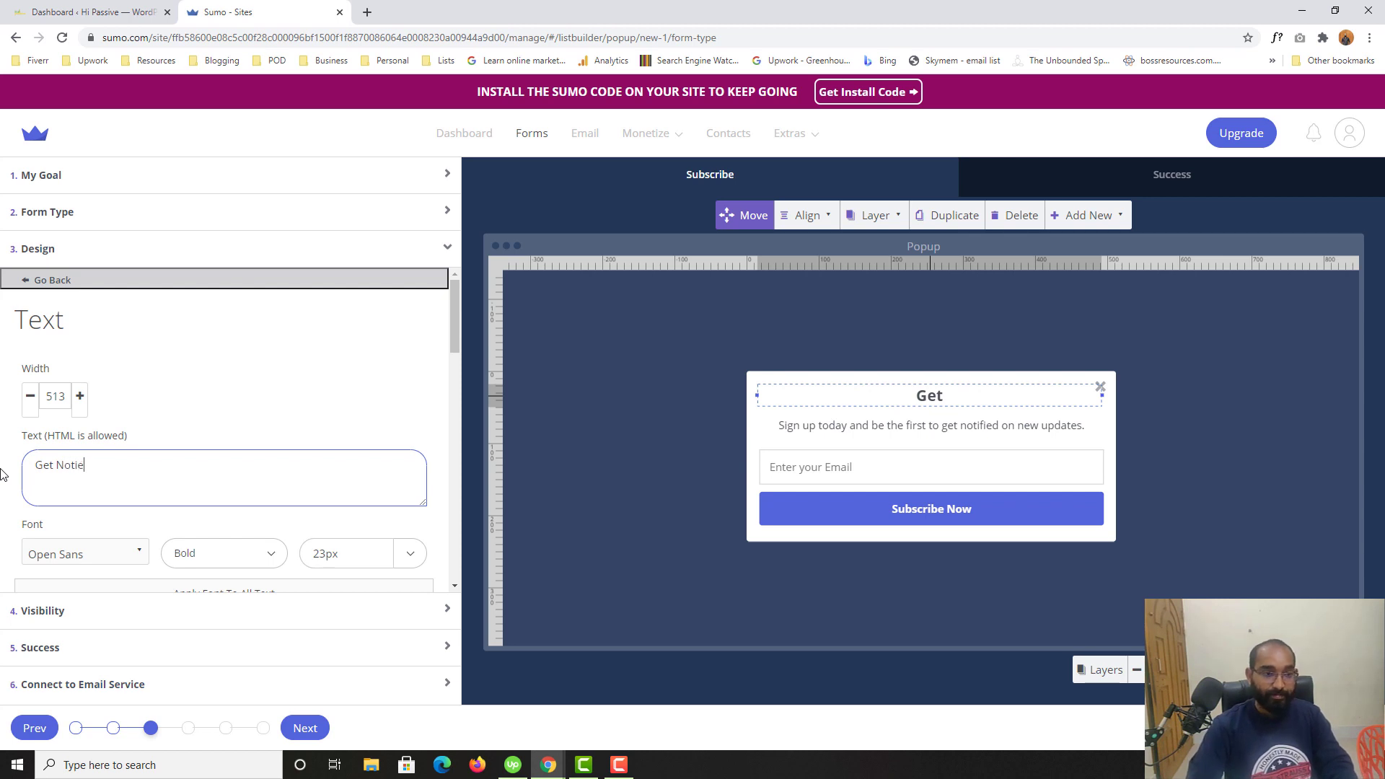
key("BackSpace")
key("BackSpace")
key("BackSpace")
key("BackSpace")
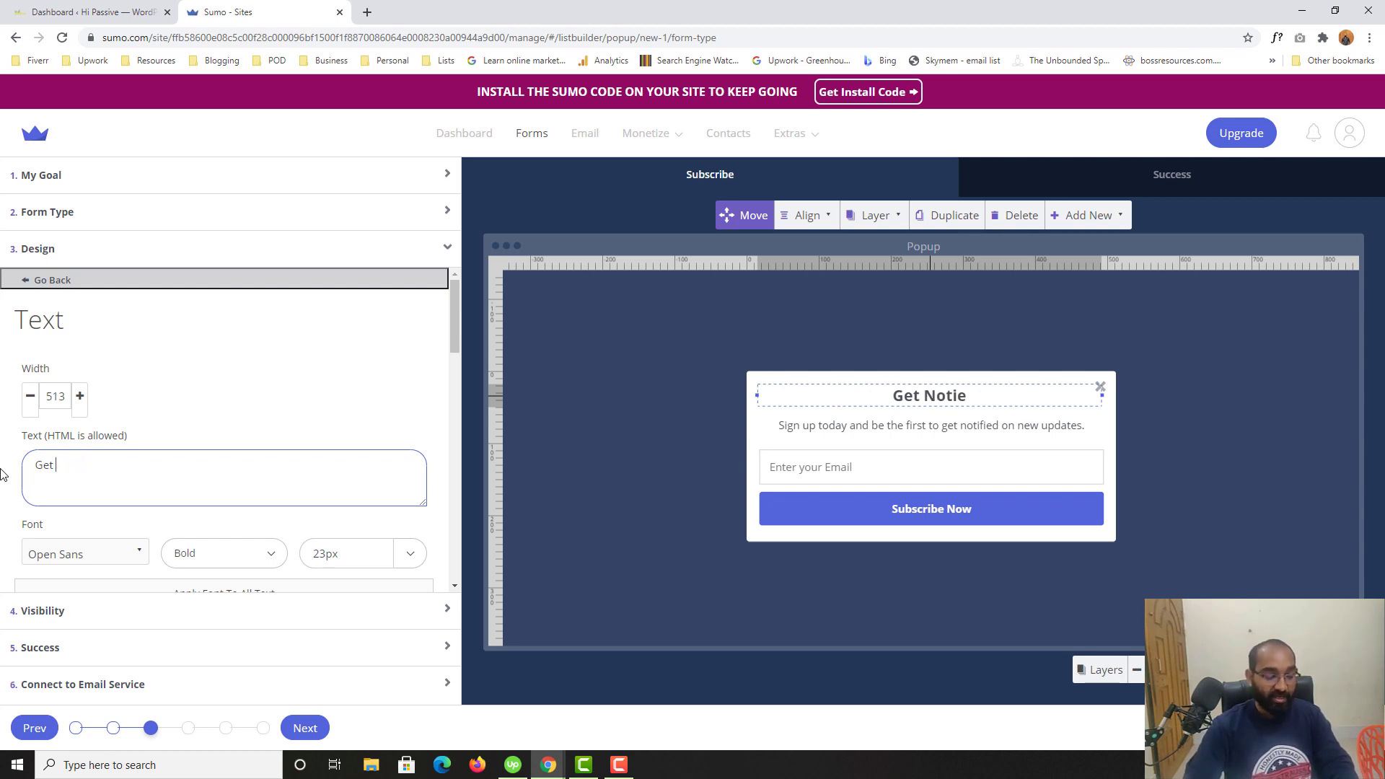
type("Latest Up")
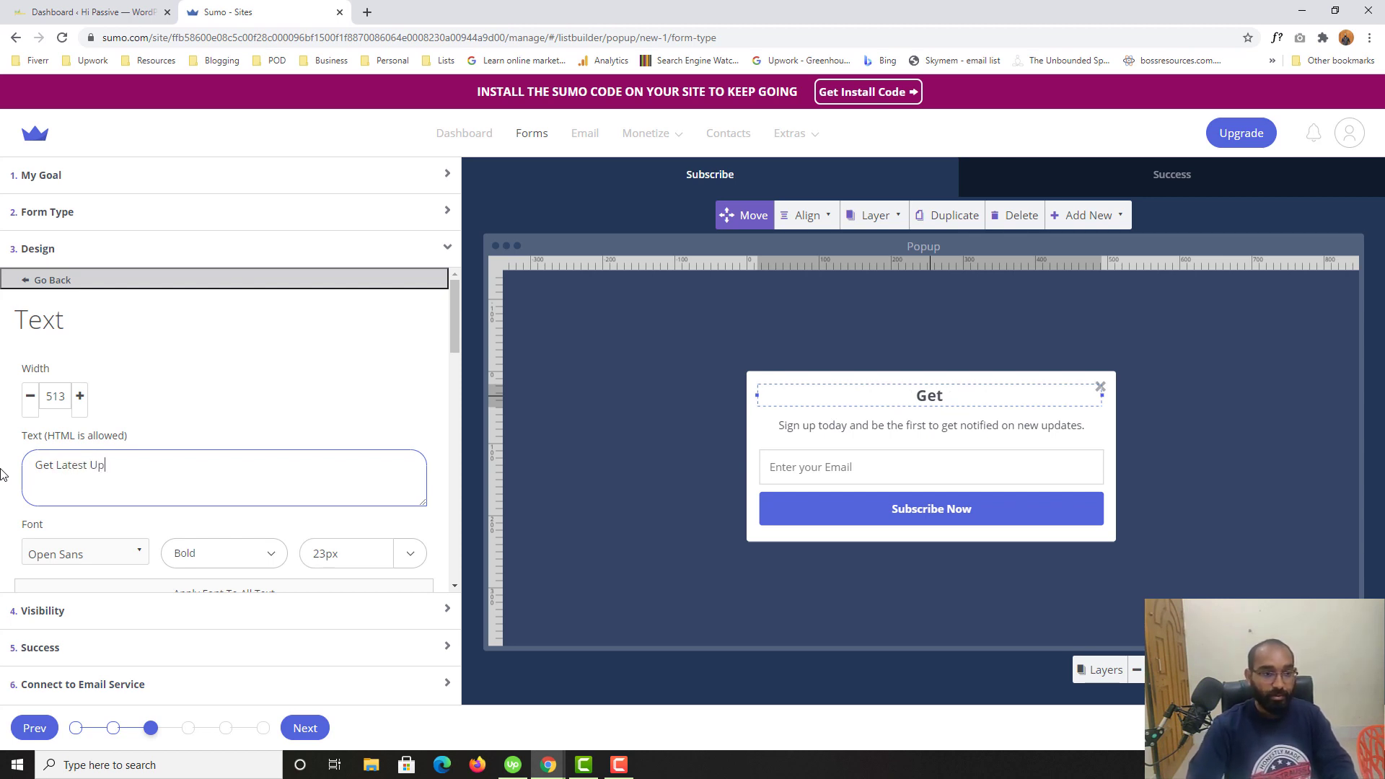
type("dates")
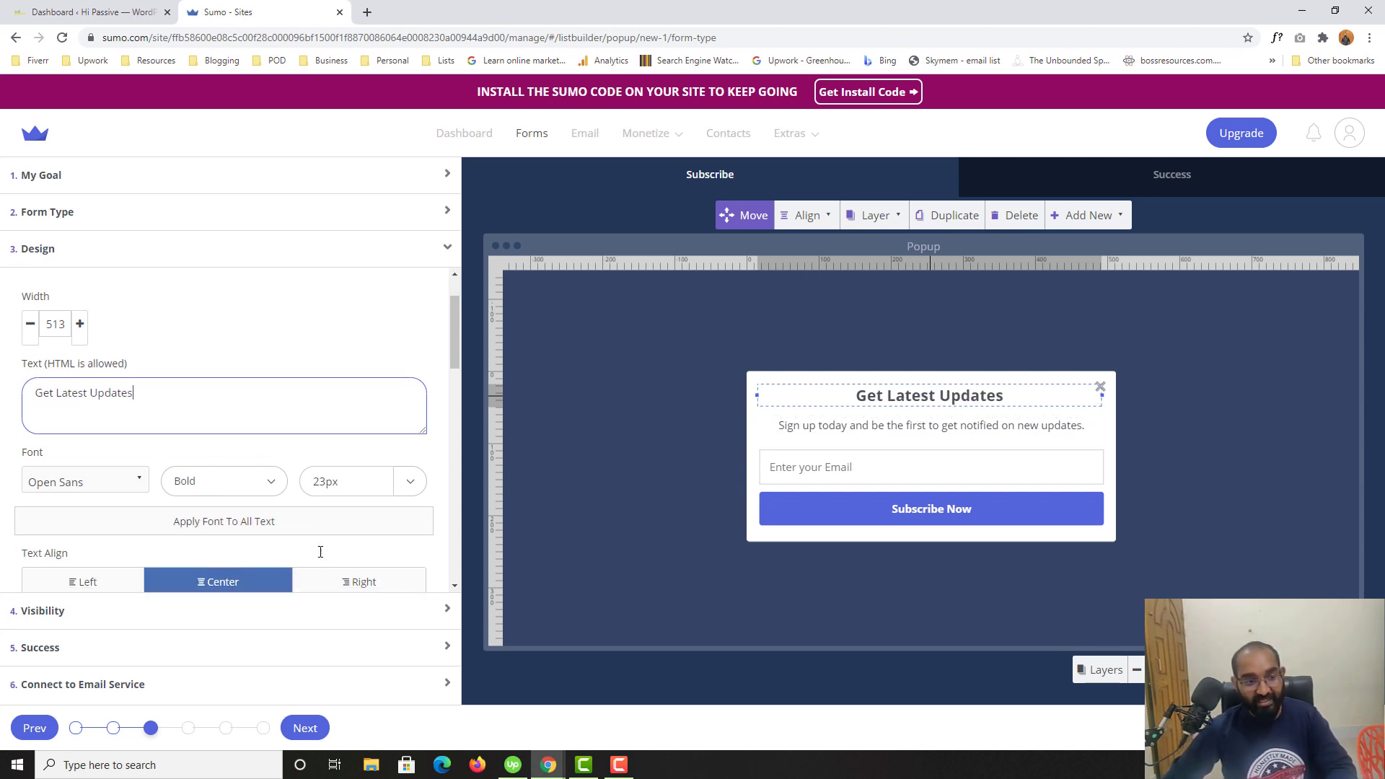
Step: Set the heading's font size to 30px and look through the available font families and weights without changing them
scroll(317, 550, "down", 1)
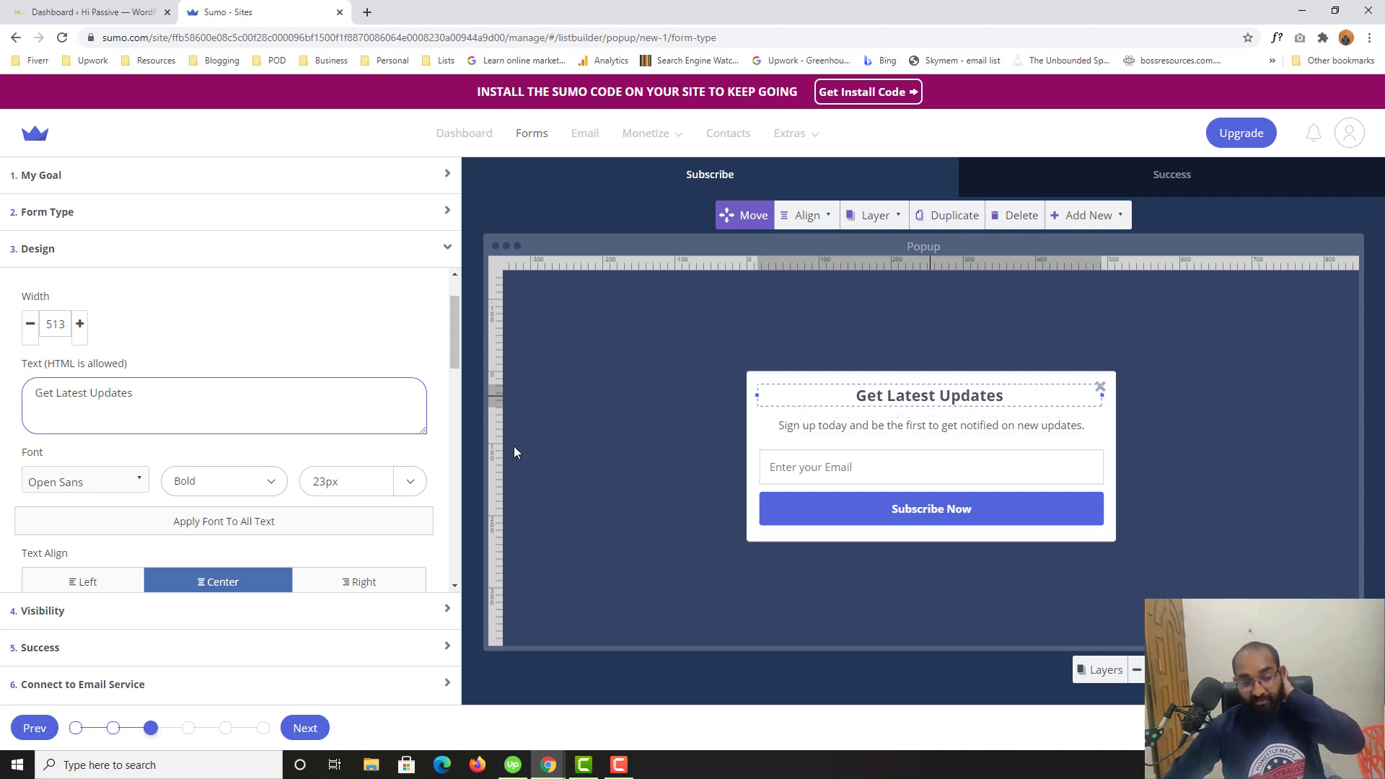
double_click(344, 483)
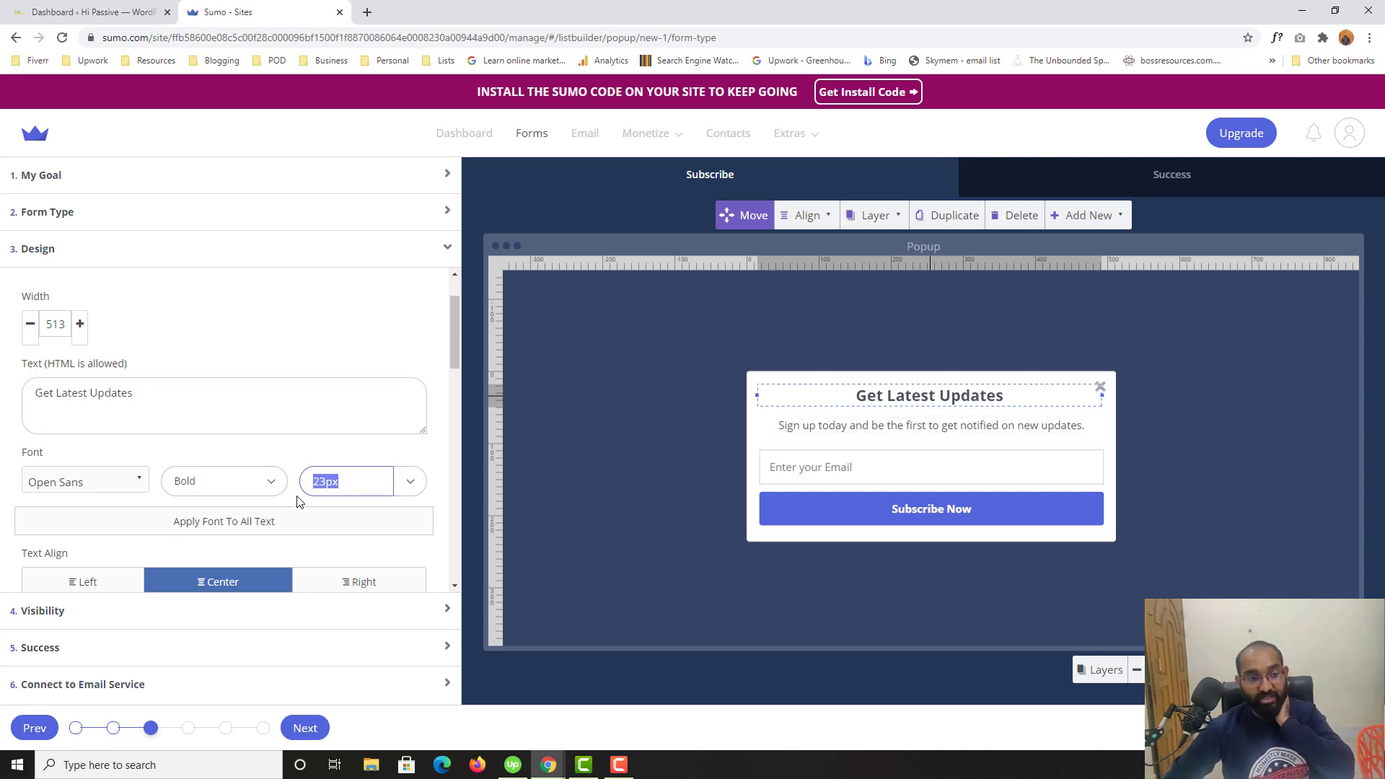
type("30")
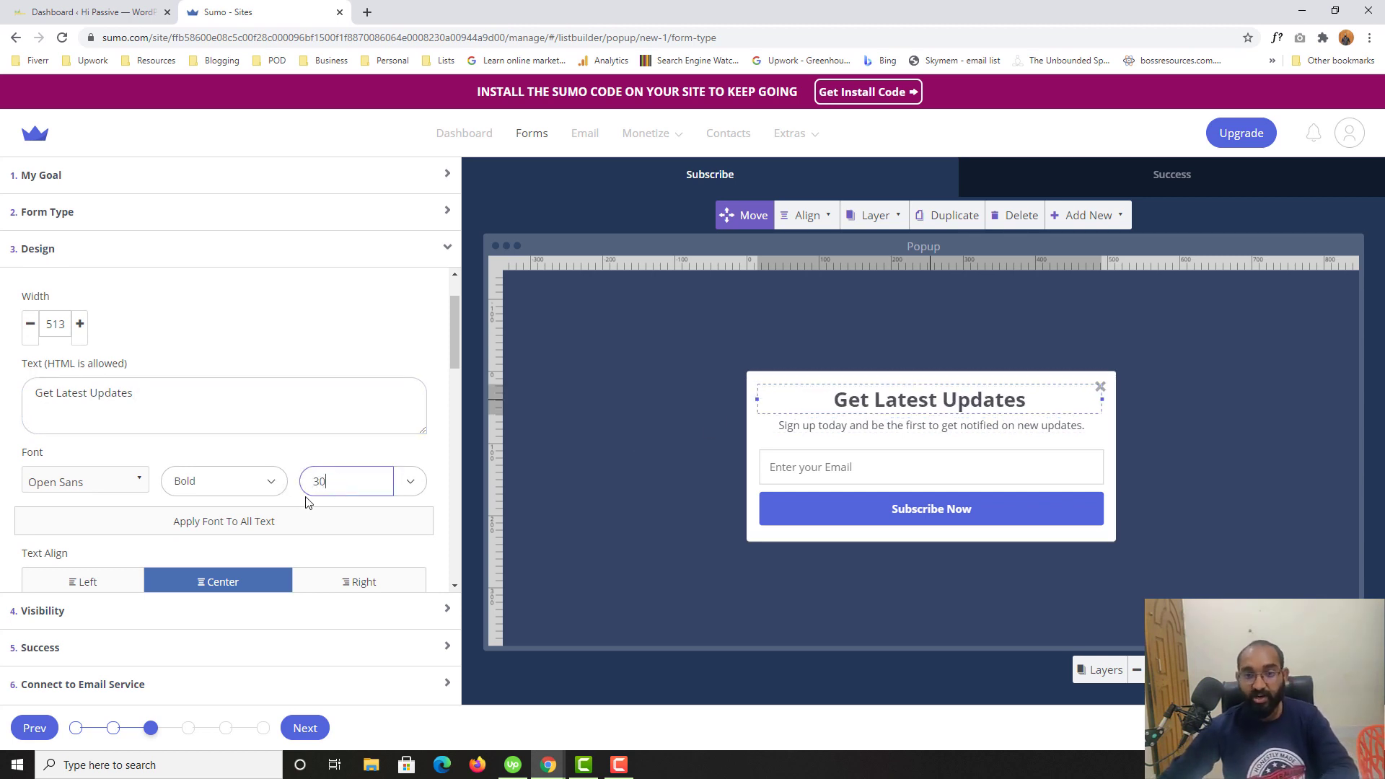
left_click(47, 488)
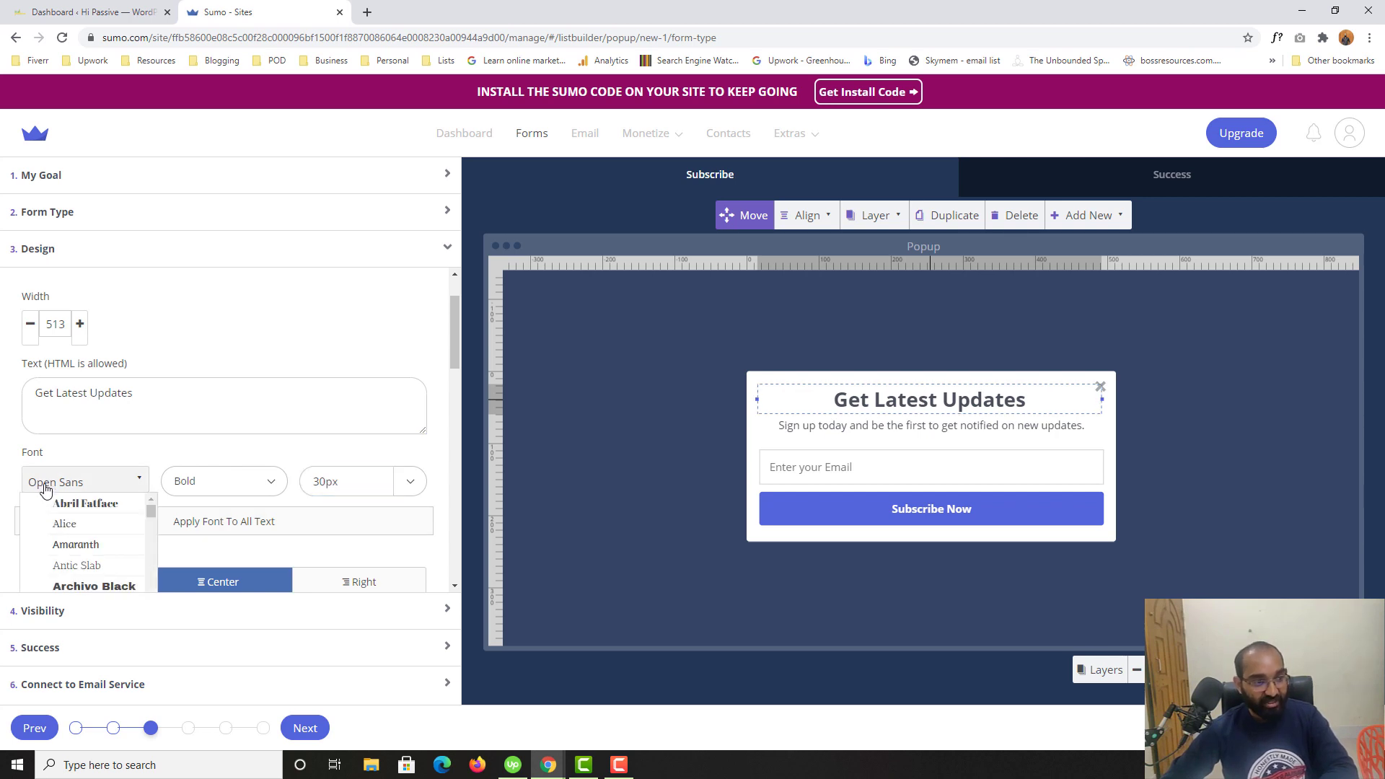
left_click(235, 488)
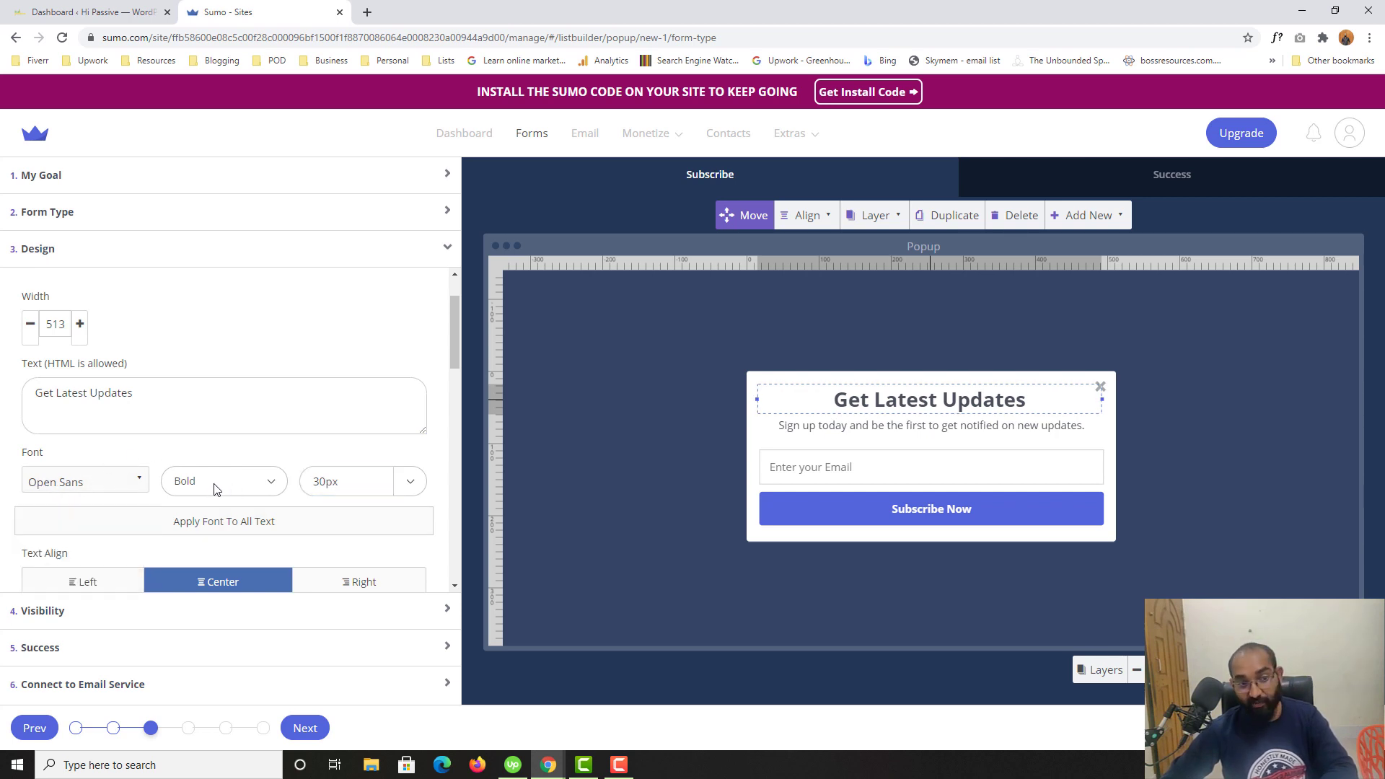
left_click(226, 478)
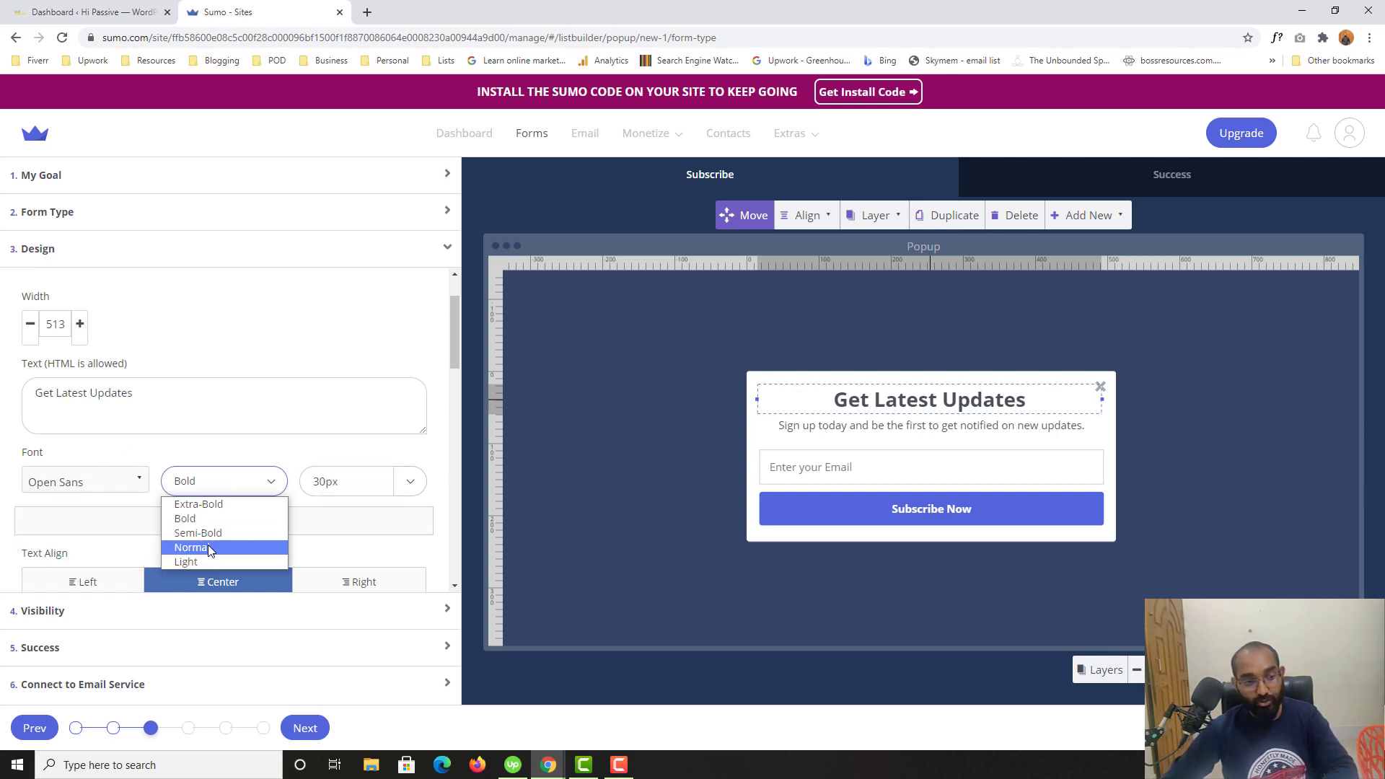
left_click(249, 451)
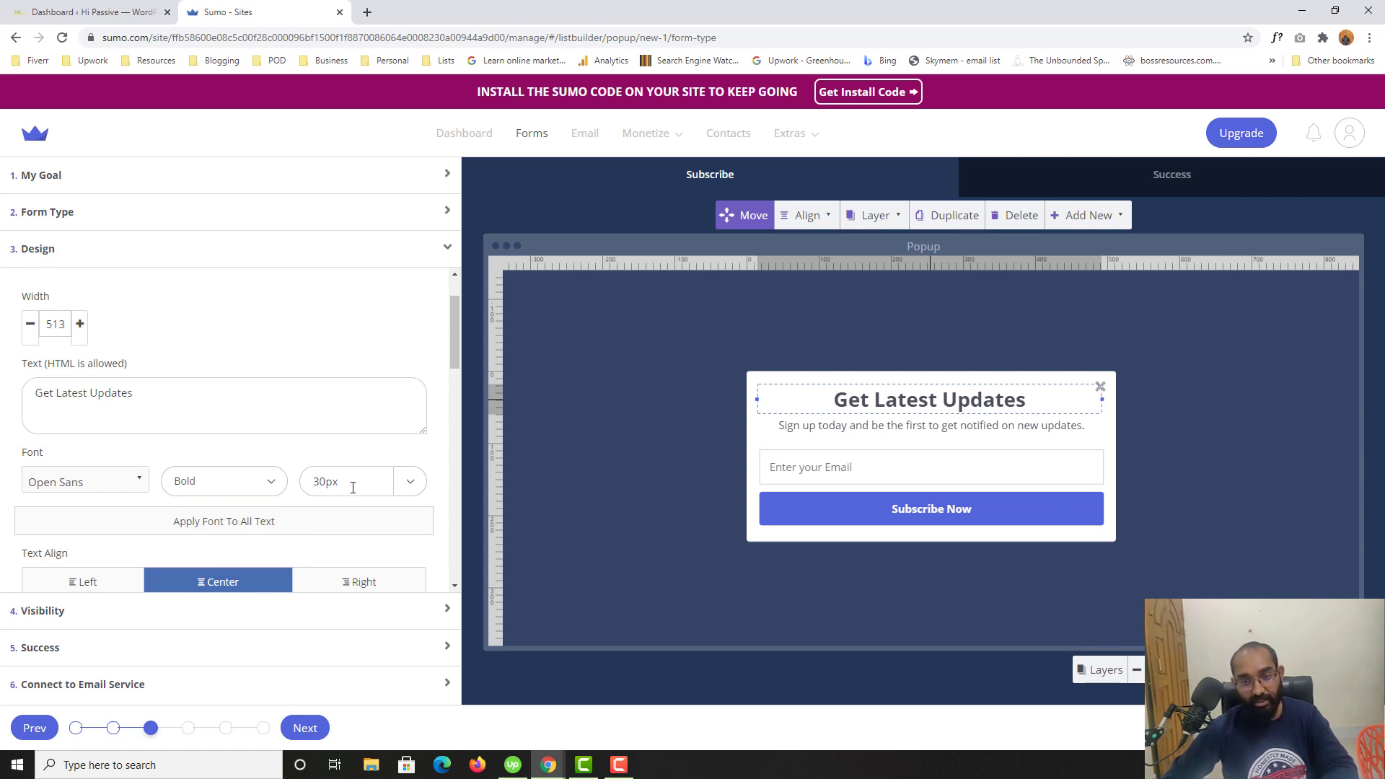
scroll(240, 482, "down", 2)
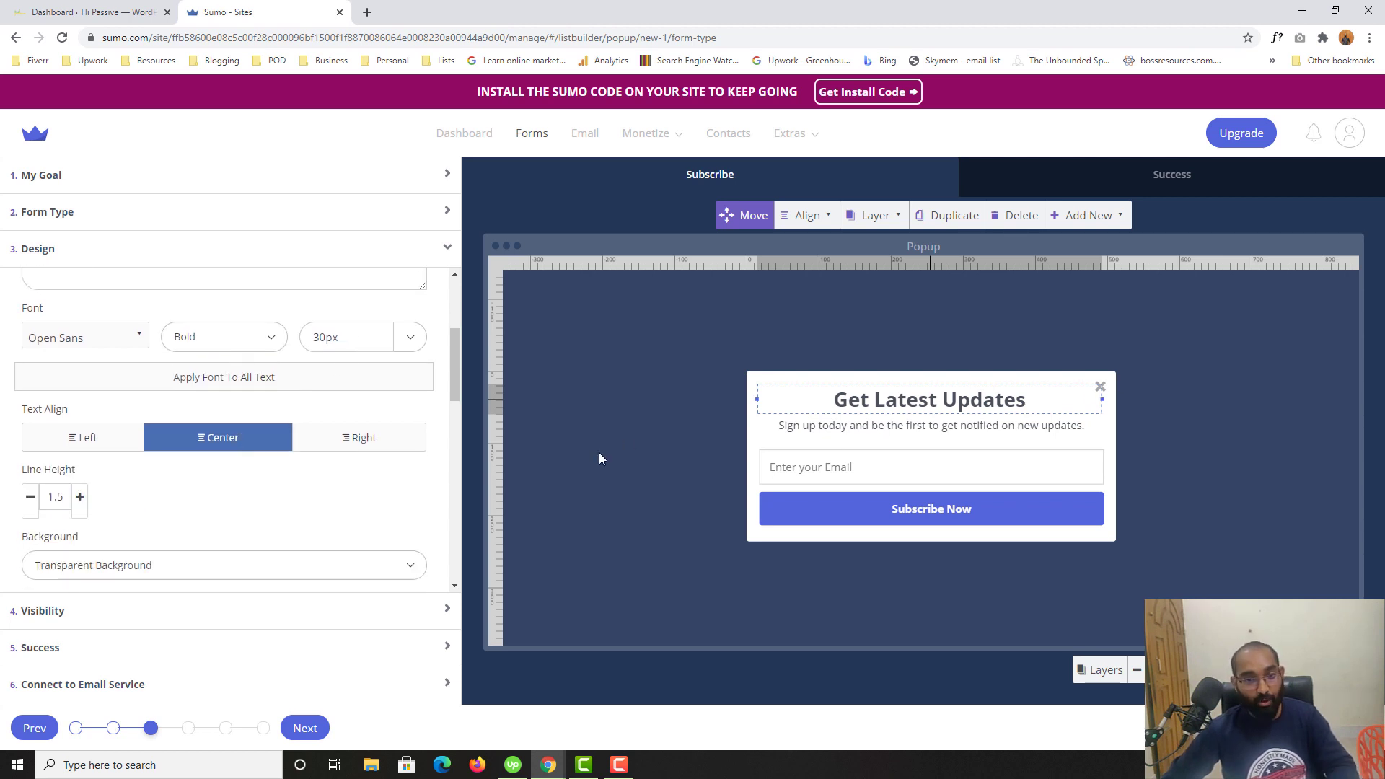
Step: Replace the text below the heading with "Provide you best email to get notified on my latest video and blog uploads"
left_click(834, 425)
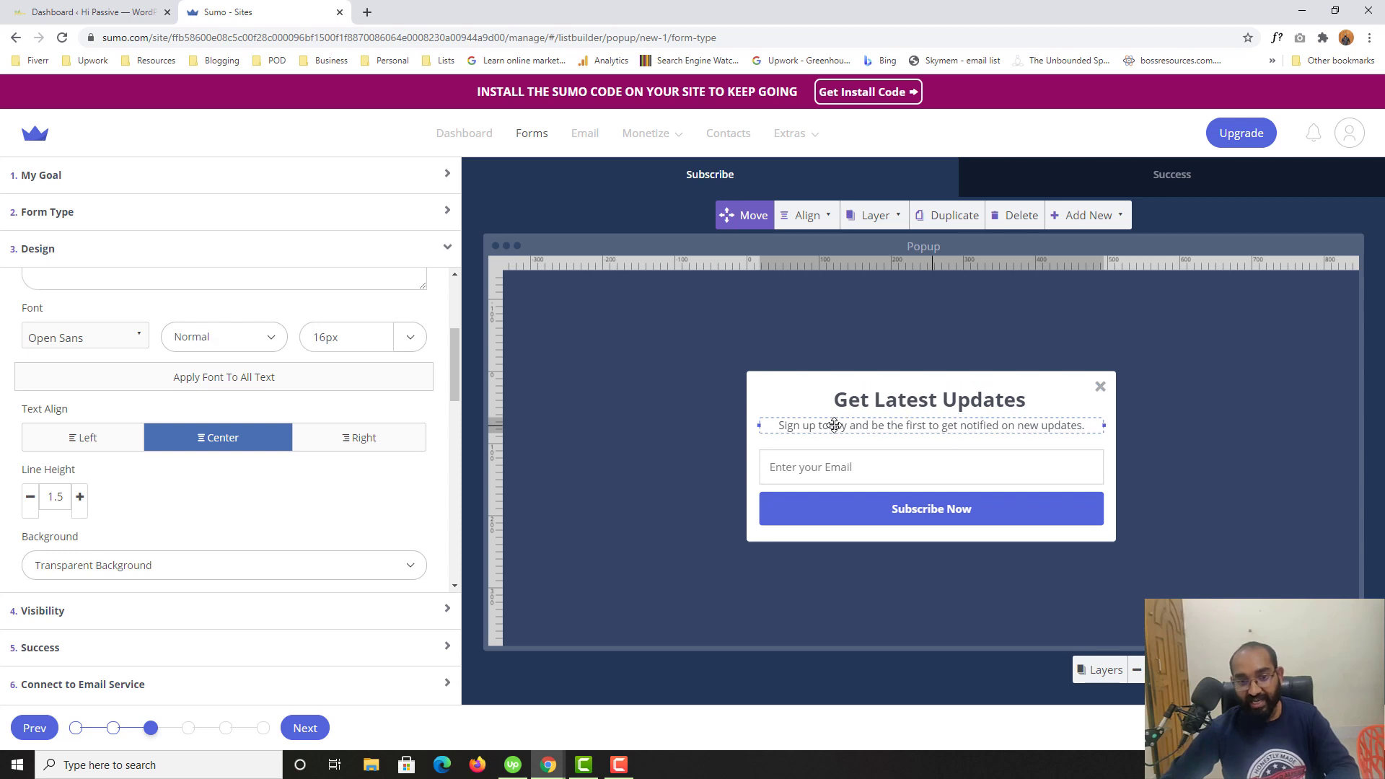
scroll(252, 476, "up", 3)
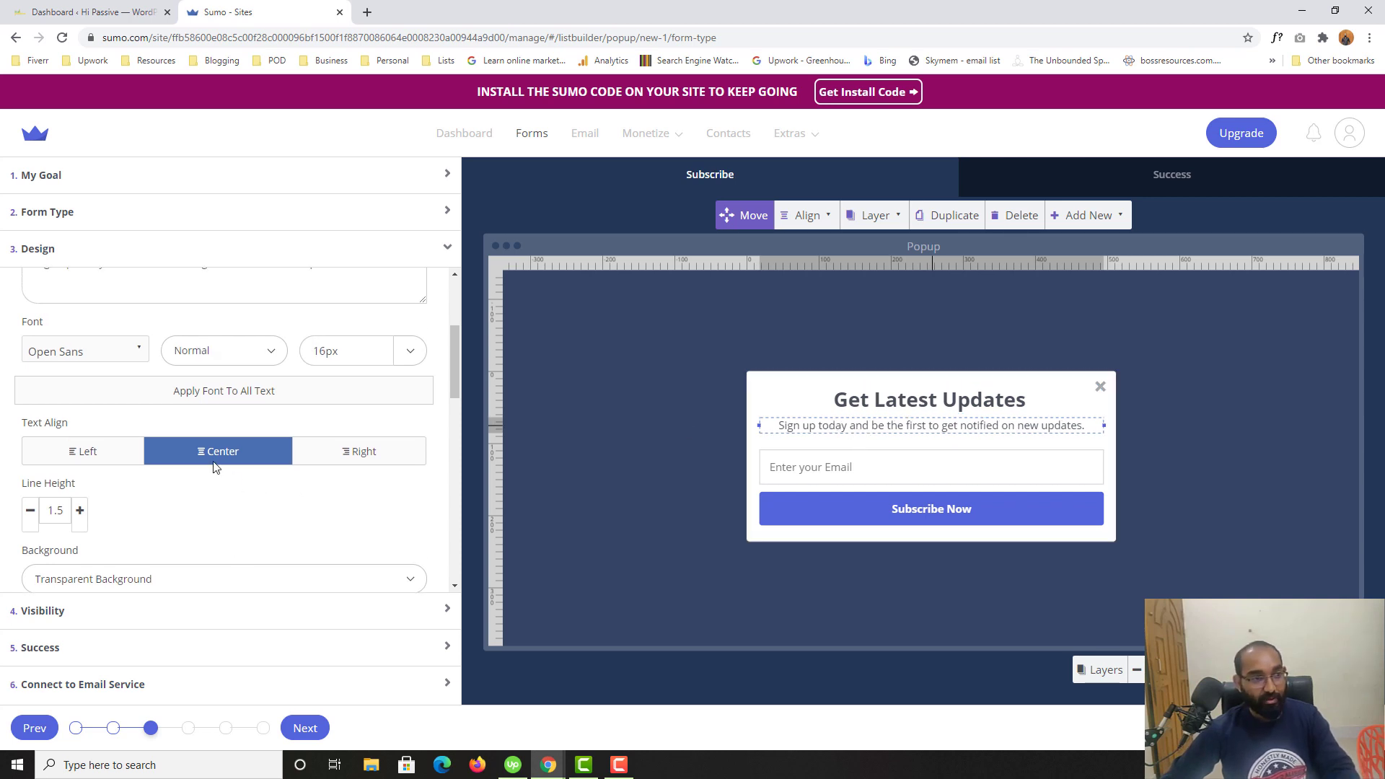
left_click(200, 467)
key("ctrl+a")
key("BackSpace")
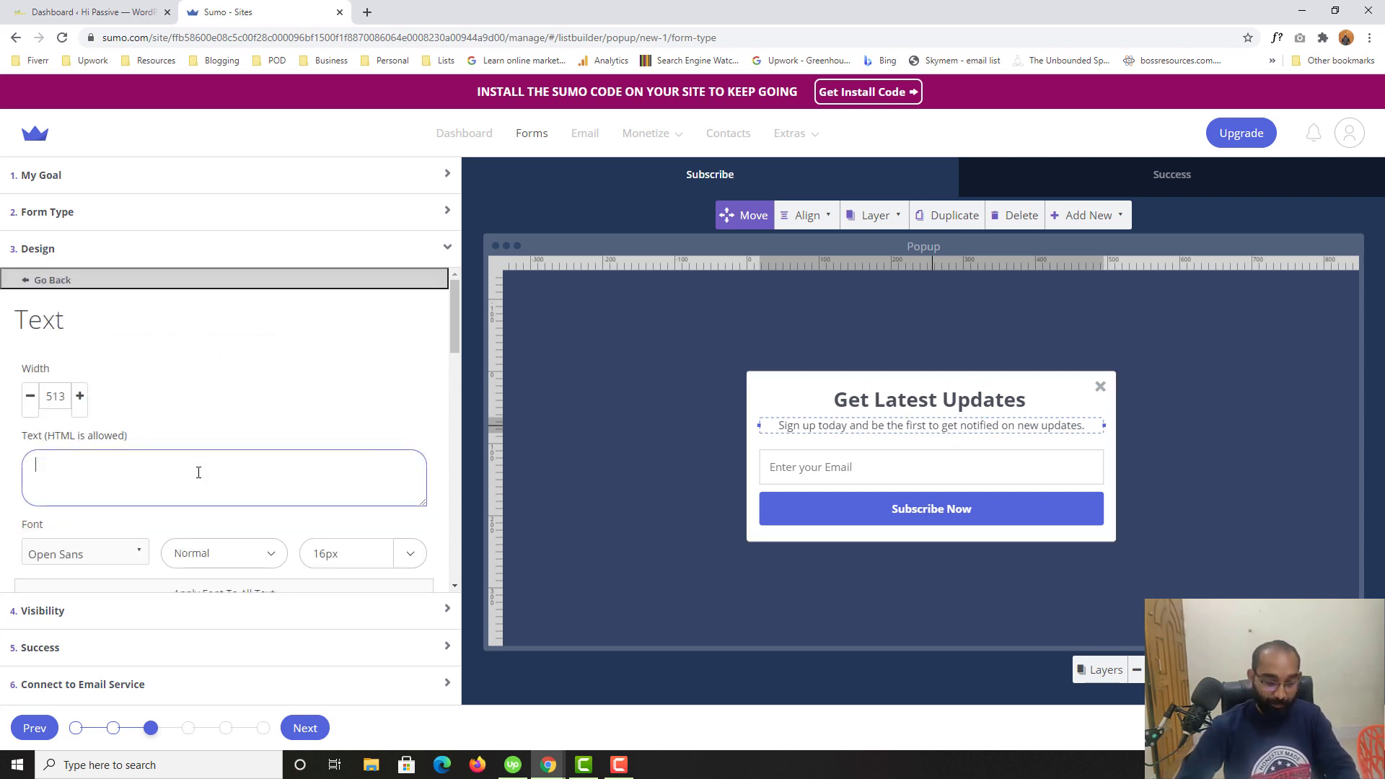
type("Pl")
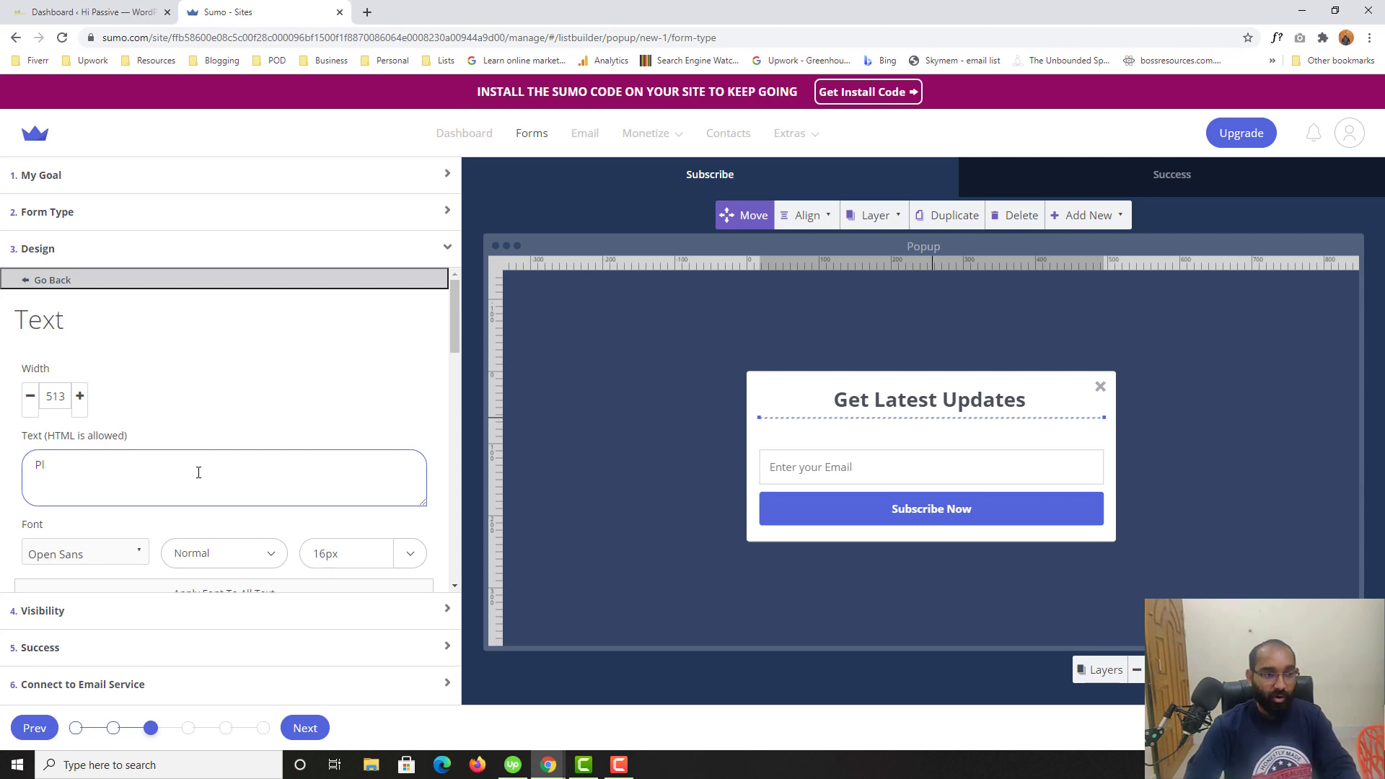
type("rovide you best email to get notified on my latest video and bl")
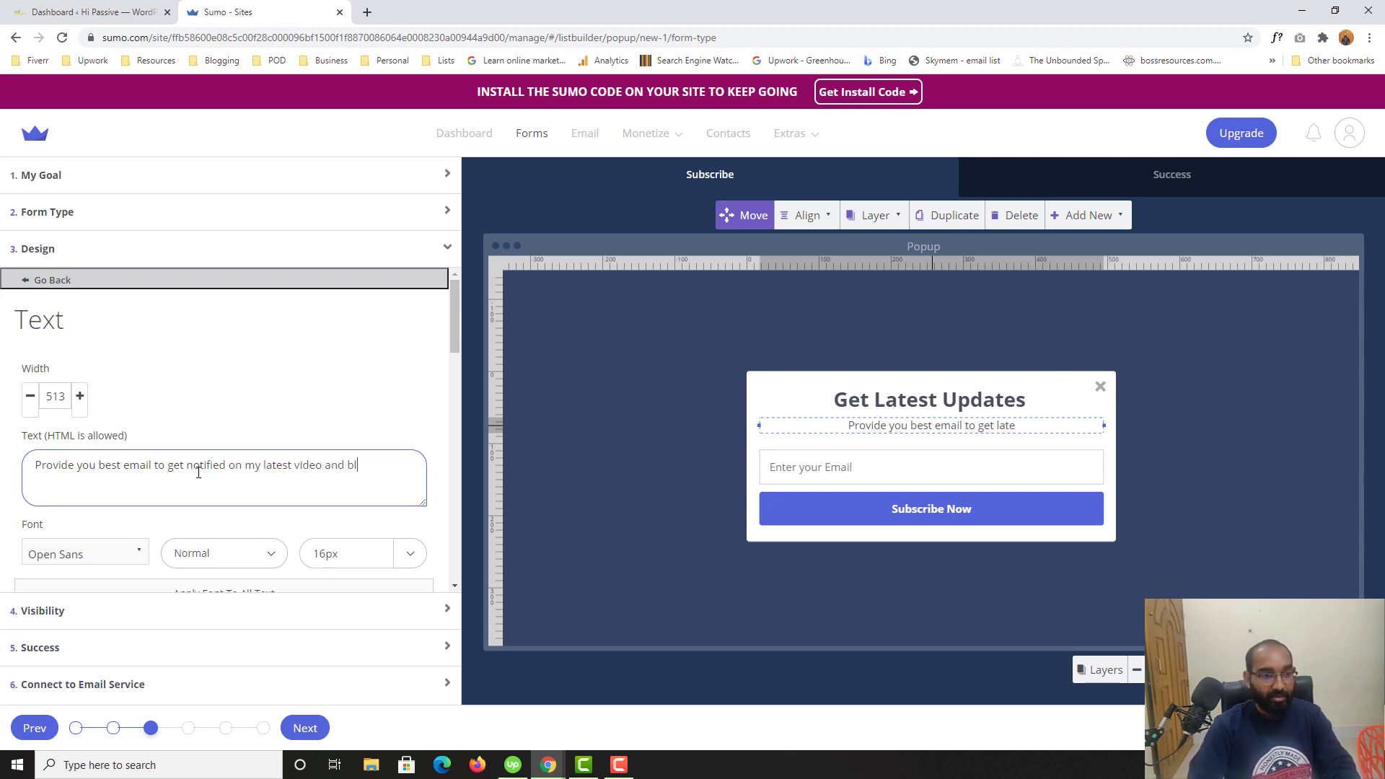
type("g uploads")
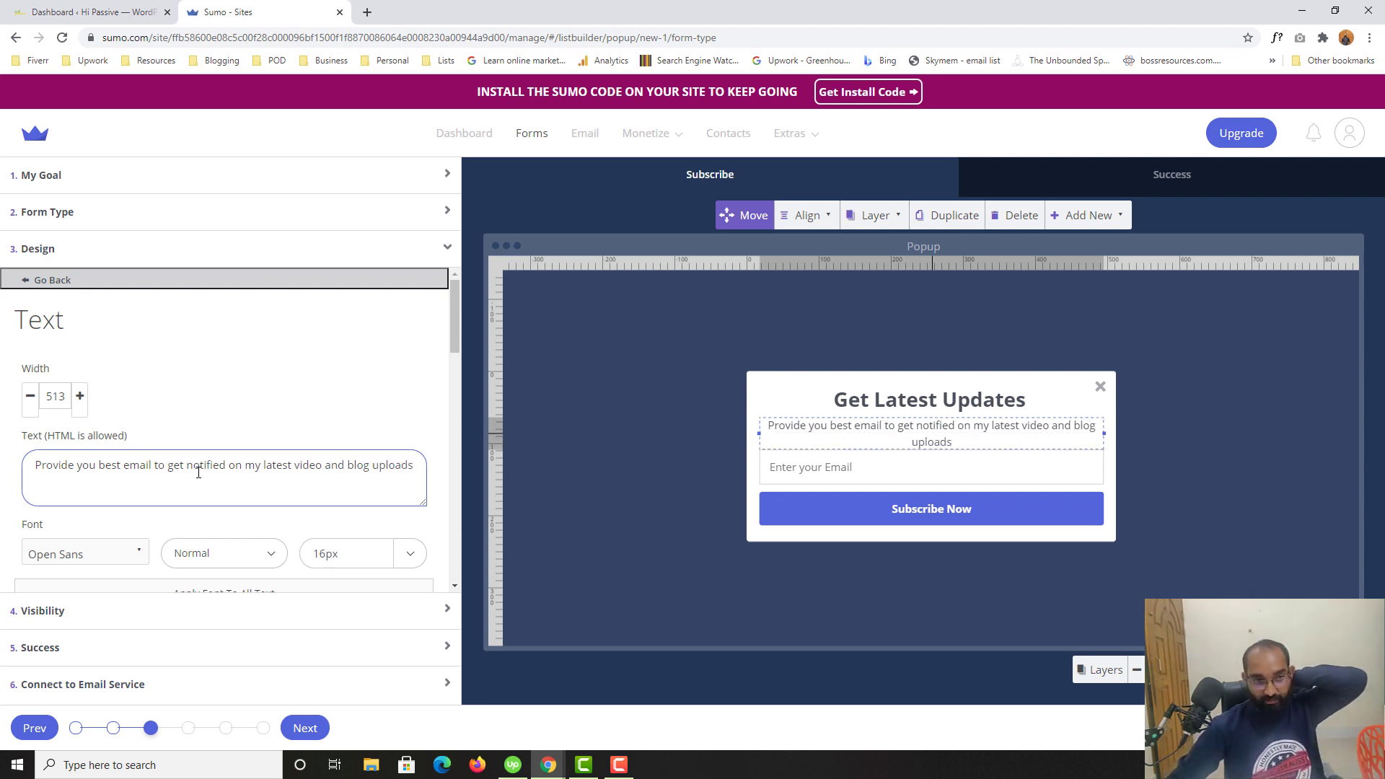
Step: Revise the ending of the description text to read "my latest video uploads and blog posts."
left_click(324, 467)
type("video u")
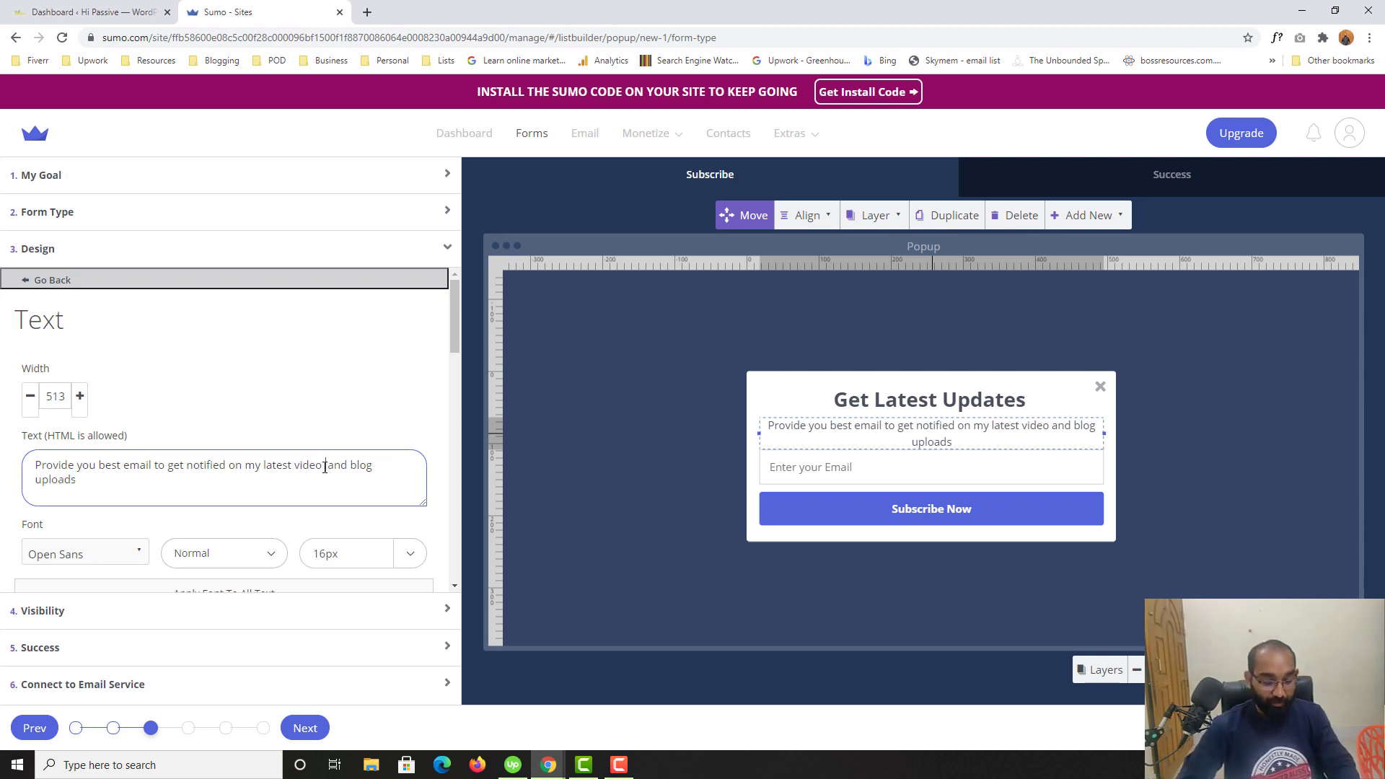
type("ploa")
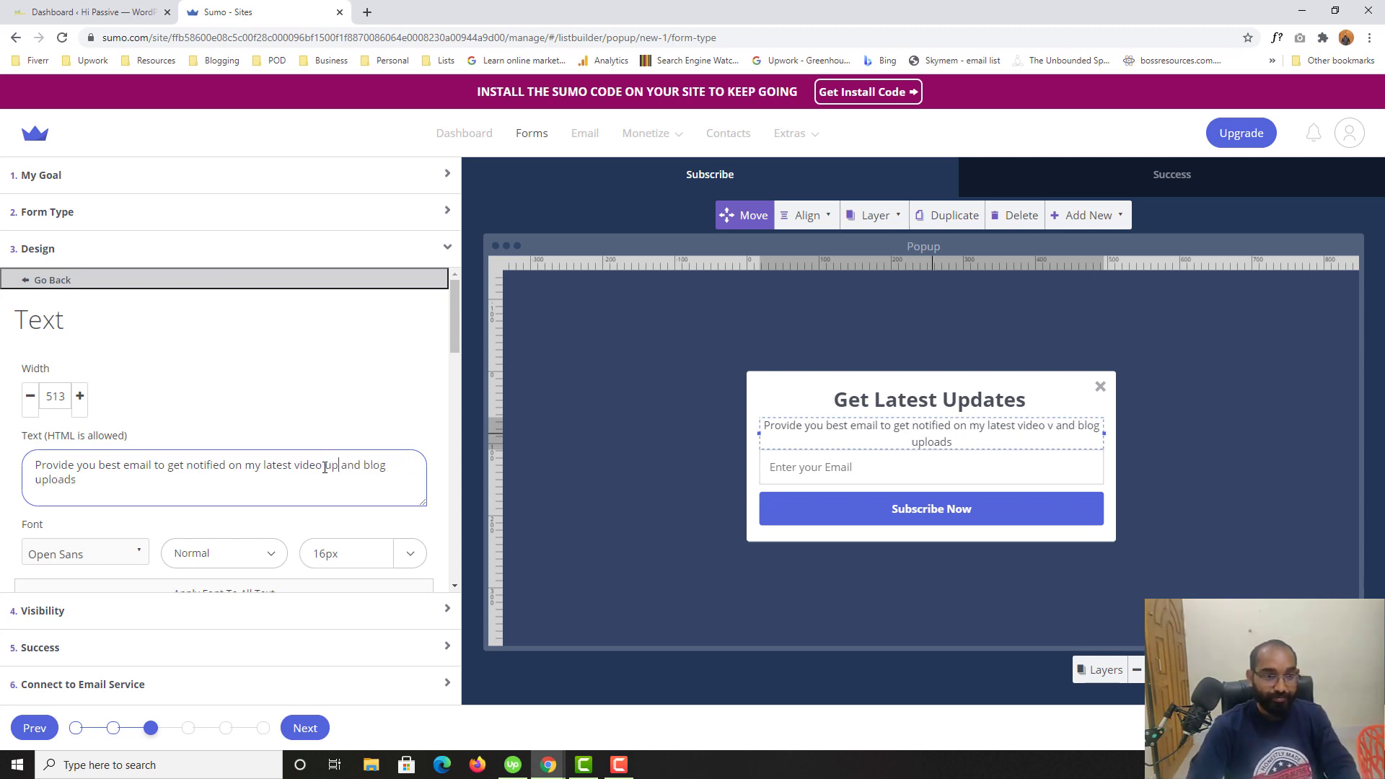
type("ds")
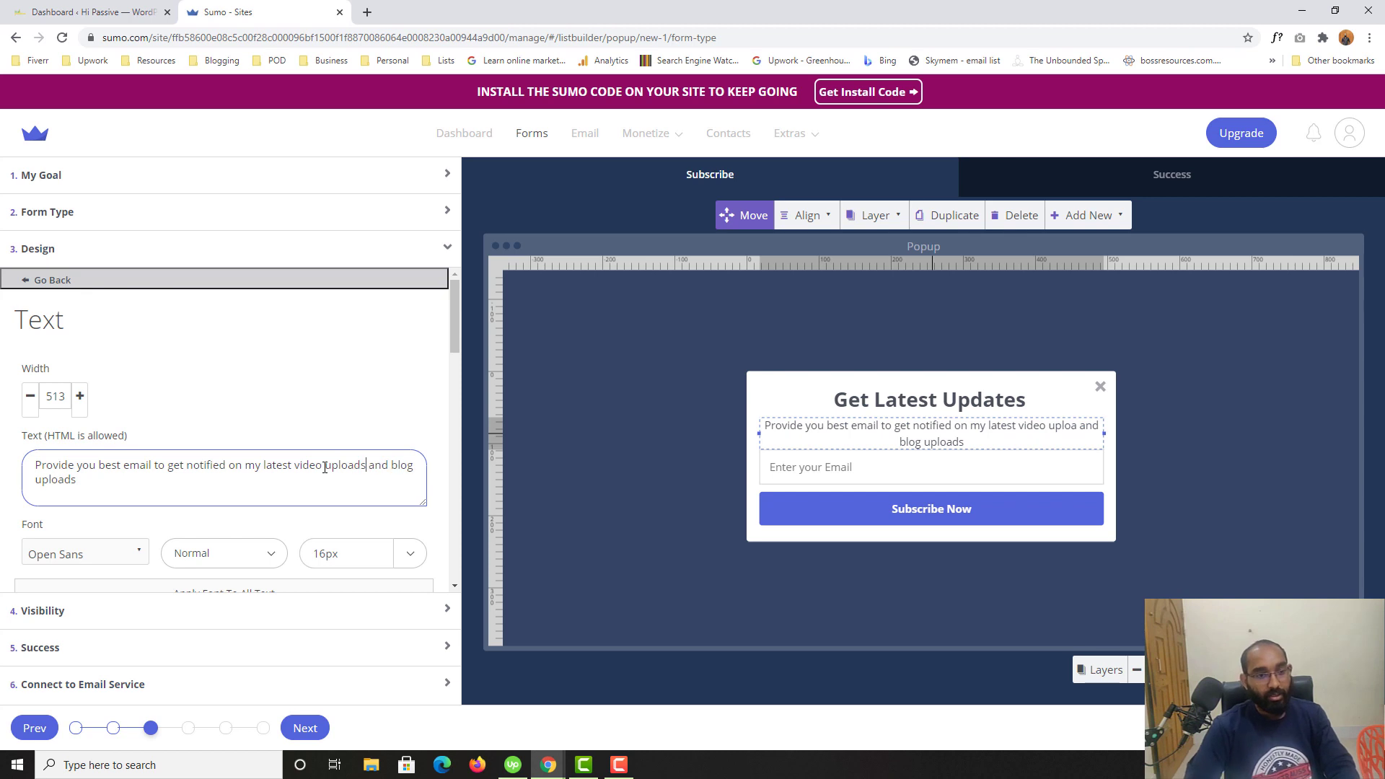
left_click_drag(415, 469, 436, 500)
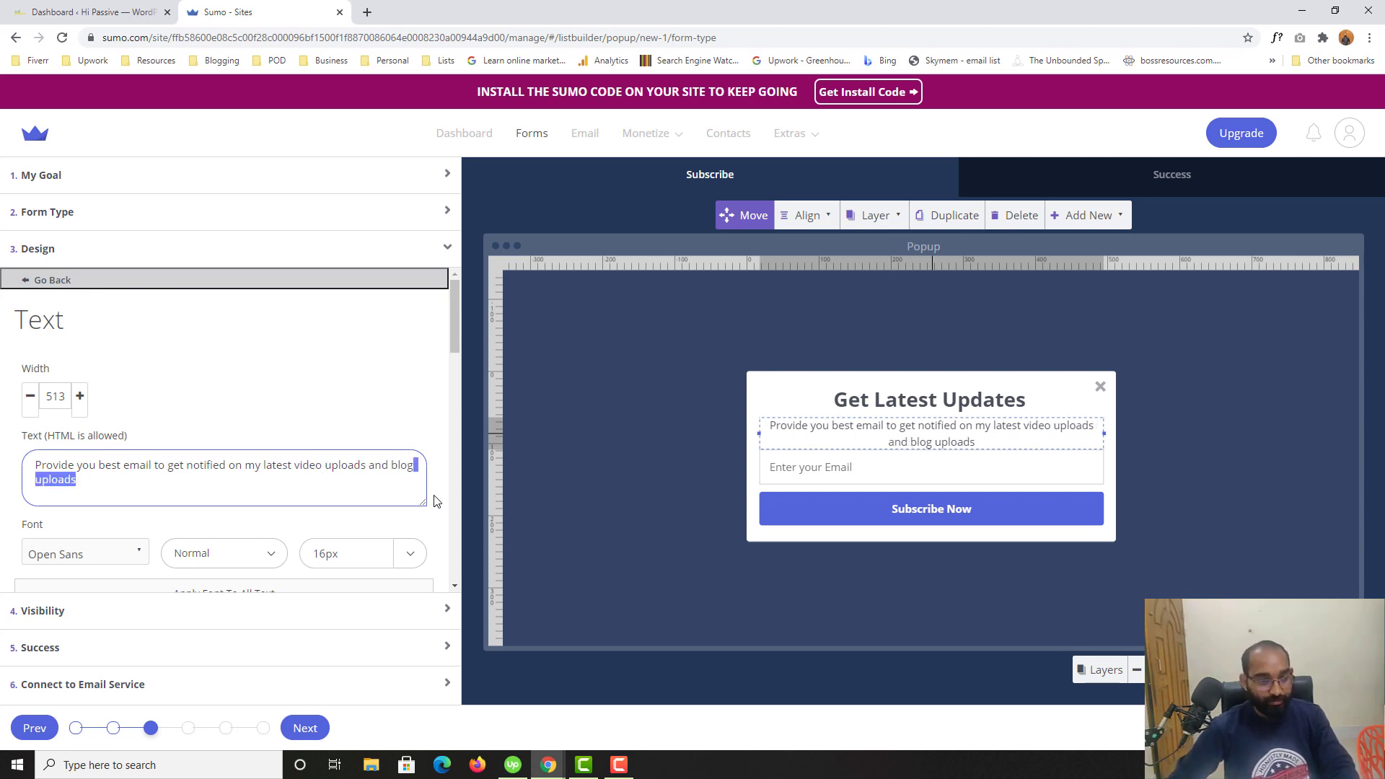
type("po")
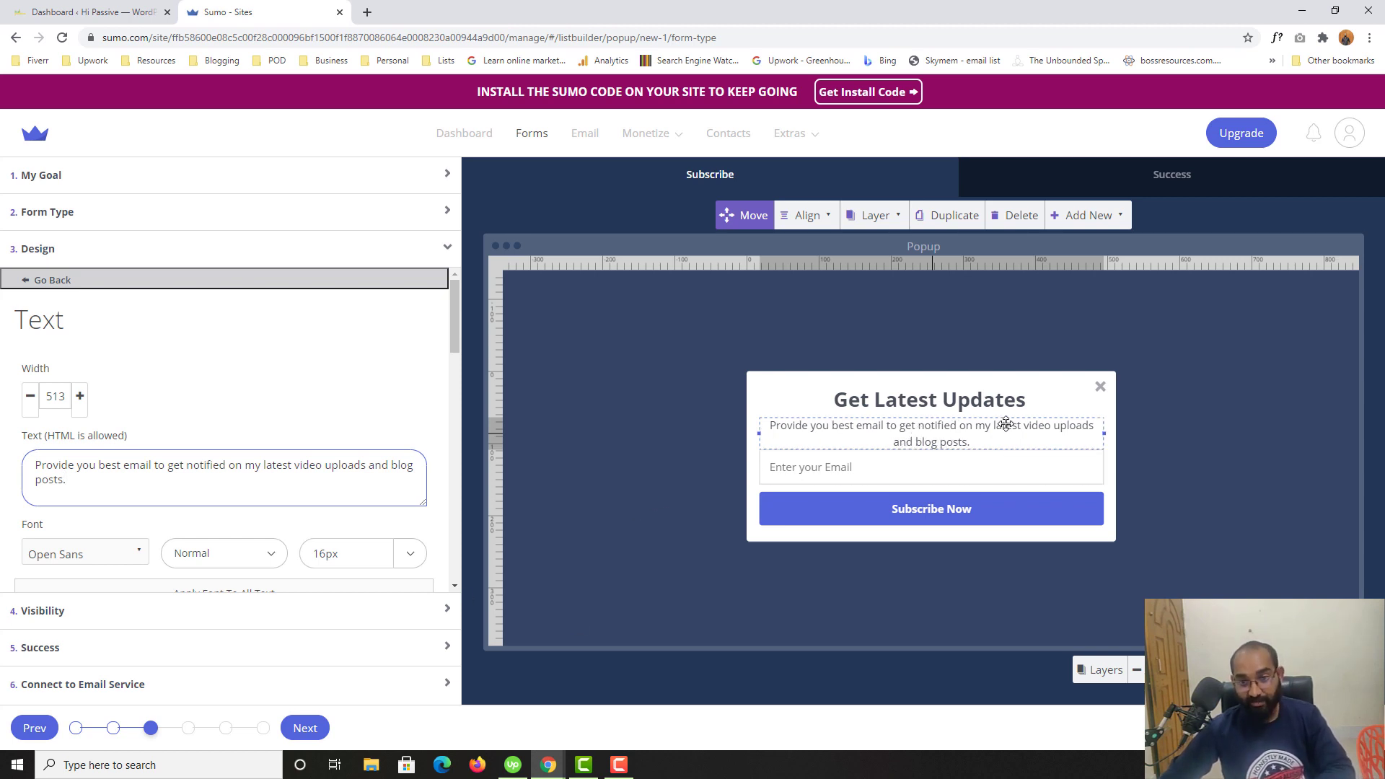
Step: Set the description text's font size to 21px
scroll(216, 447, "down", 2)
left_click_drag(313, 409, 327, 409)
type("21")
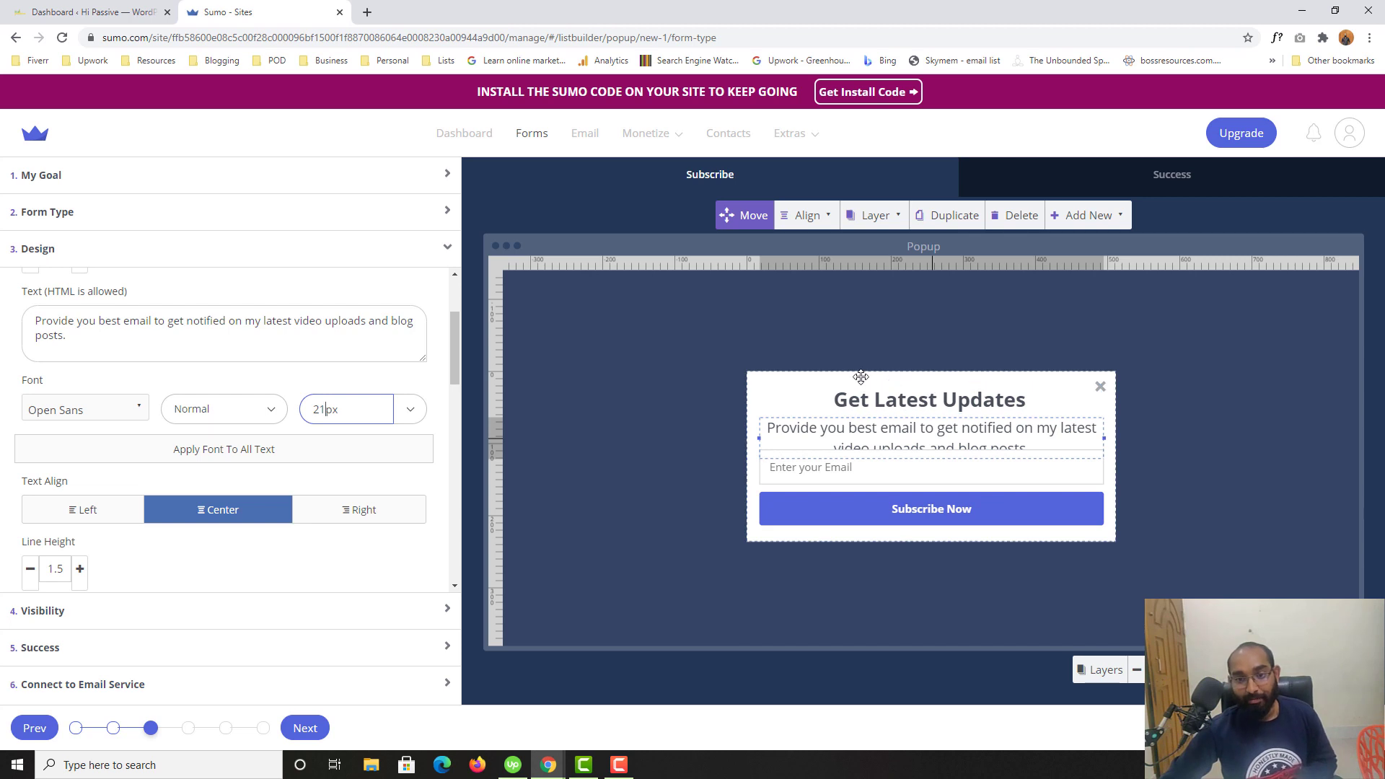
Step: Enlarge the popup's white background box by extending its upper and lower edges outward
left_click(936, 376)
left_click_drag(935, 370, 932, 346)
left_click_drag(932, 554, 931, 574)
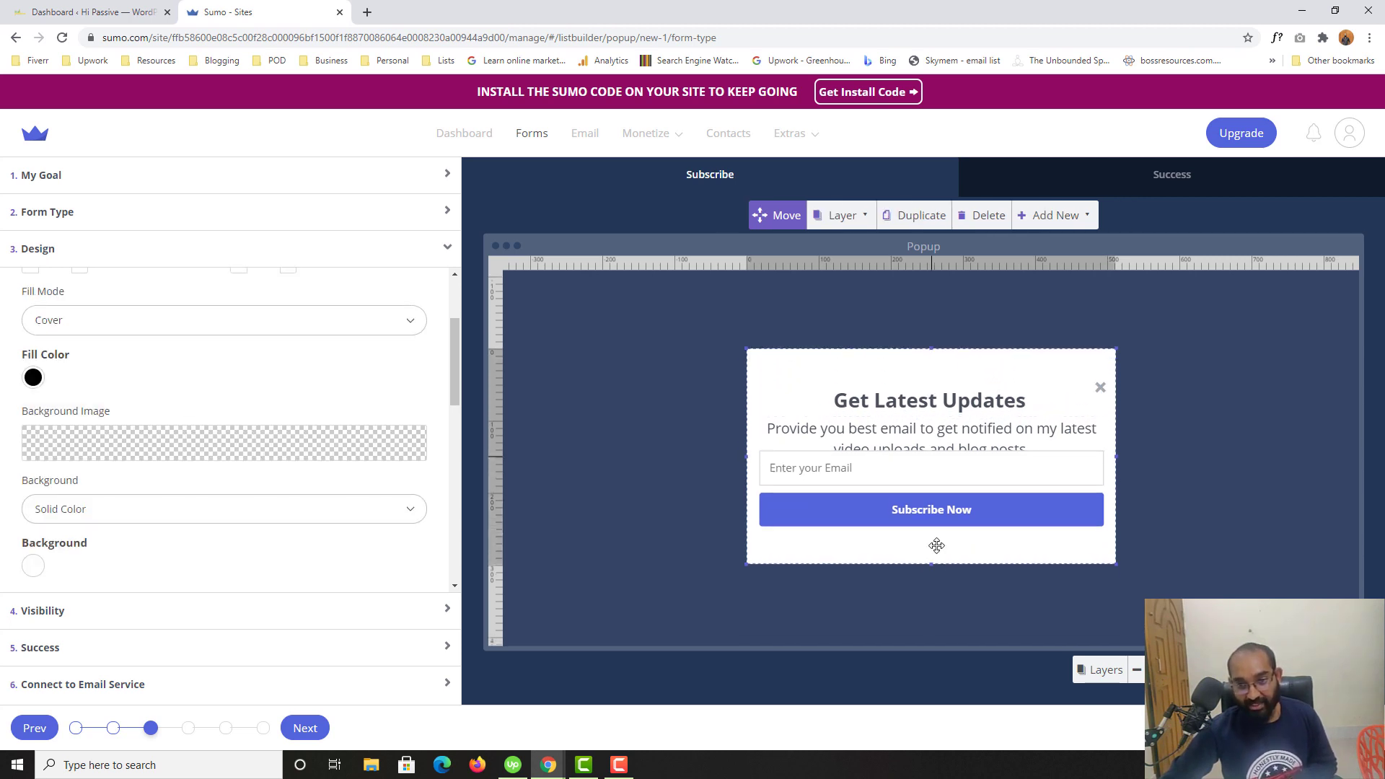
Step: Move the Subscribe Now button and the email field slightly down so the two-line description fits above them
left_click_drag(931, 518, 931, 534)
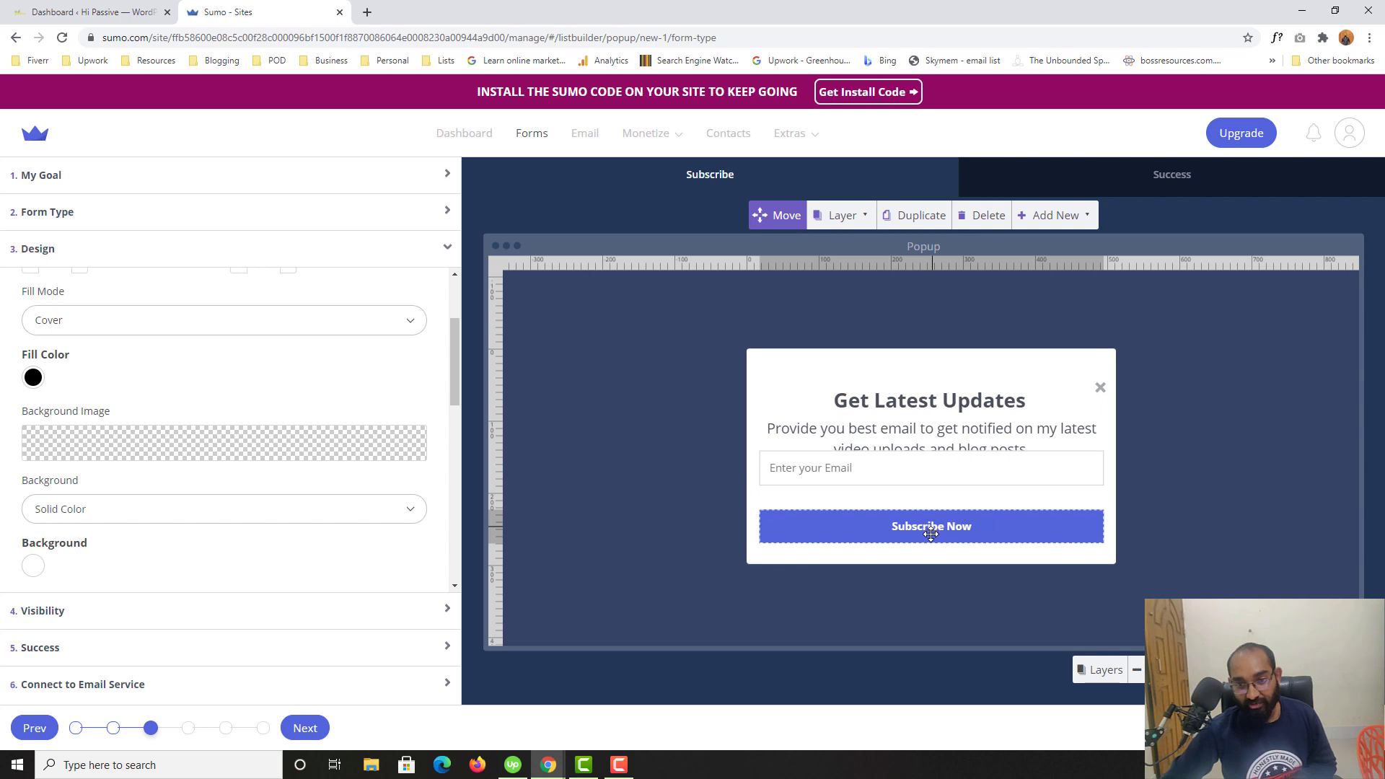
left_click(923, 470)
left_click_drag(923, 471, 924, 484)
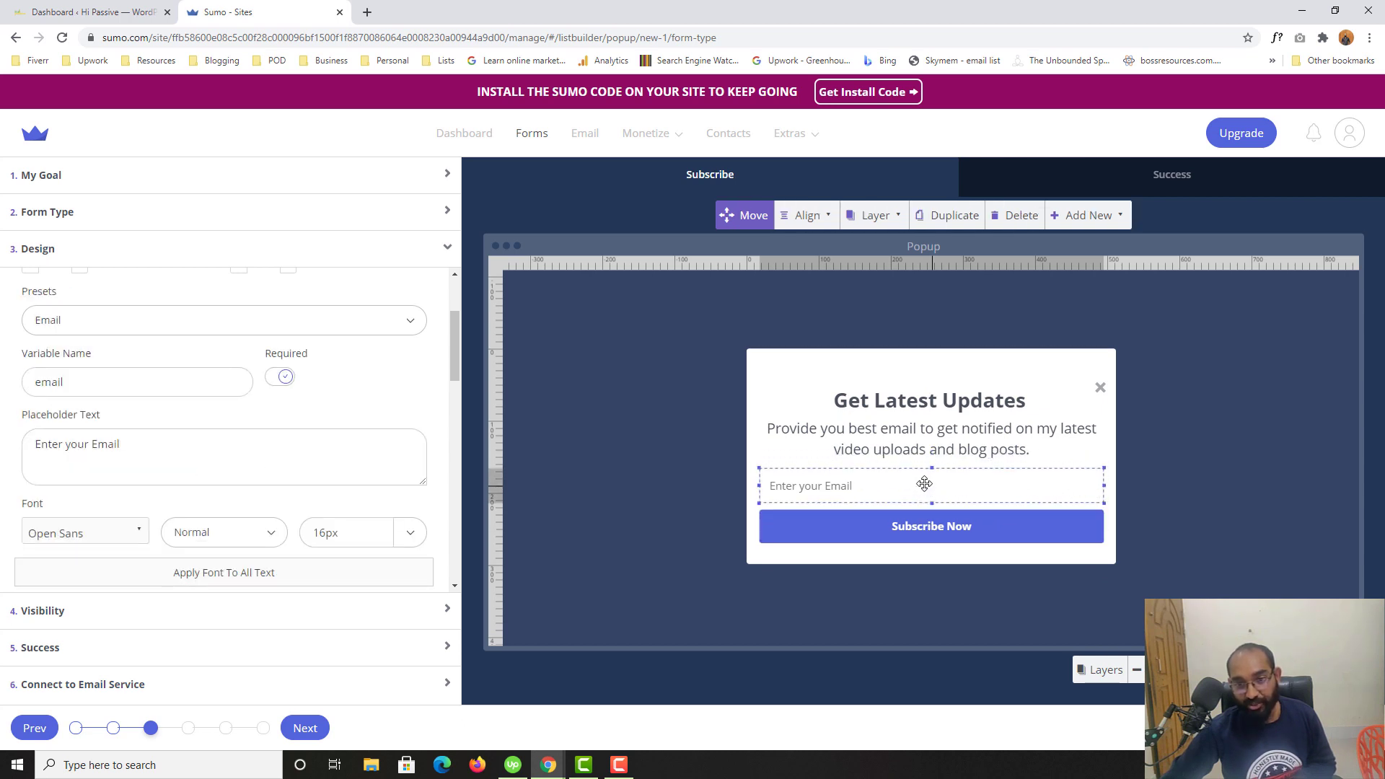
left_click(1314, 459)
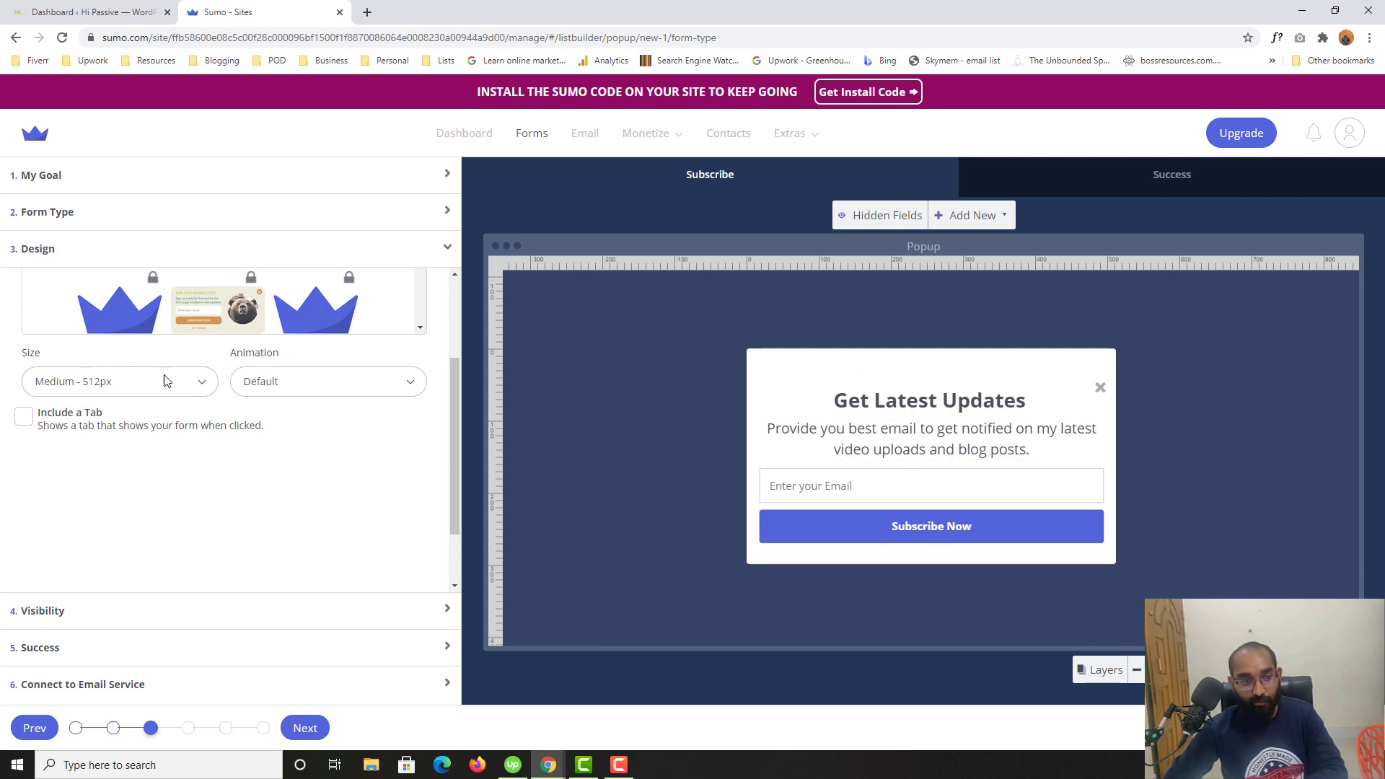
Step: Set the popup's size to X-Large - 720px and its animation to Hyperdrive
left_click(136, 381)
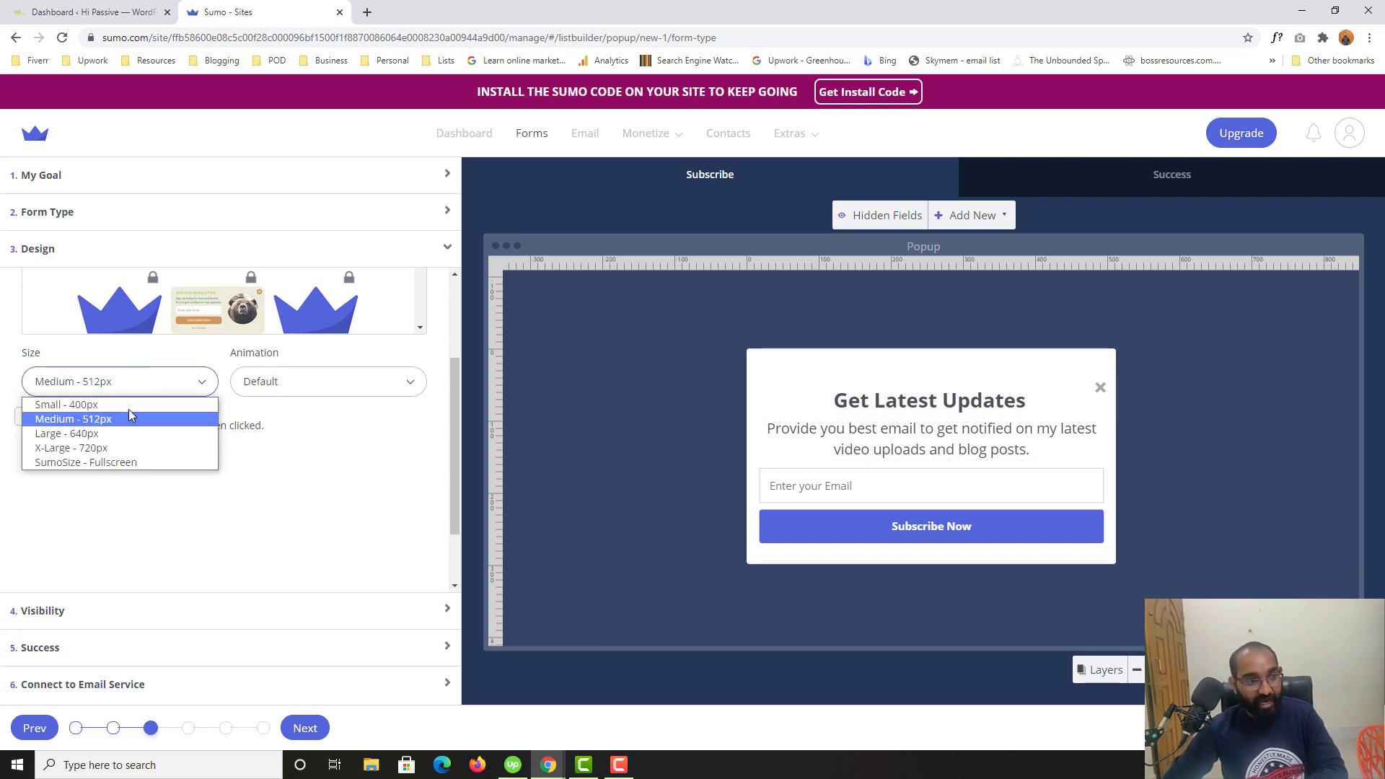
left_click(103, 449)
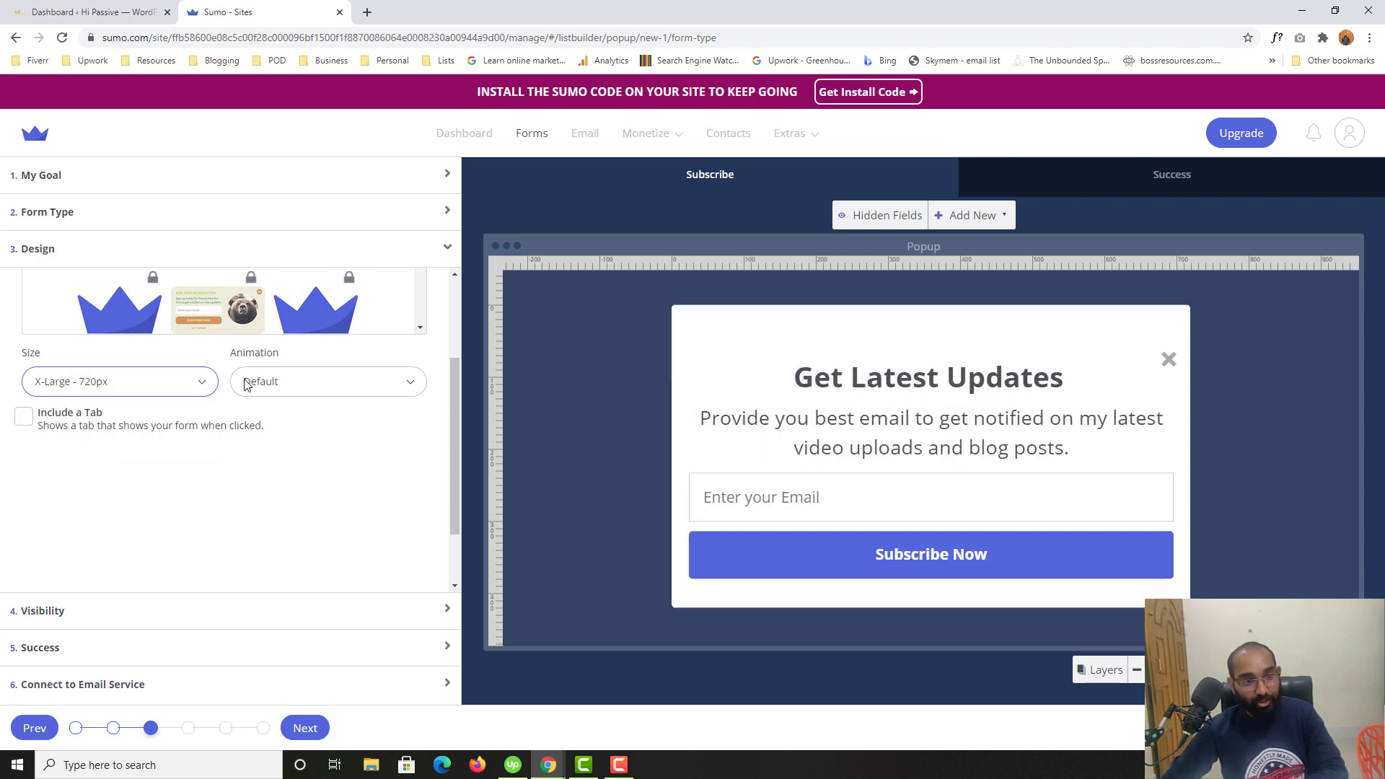
left_click(285, 379)
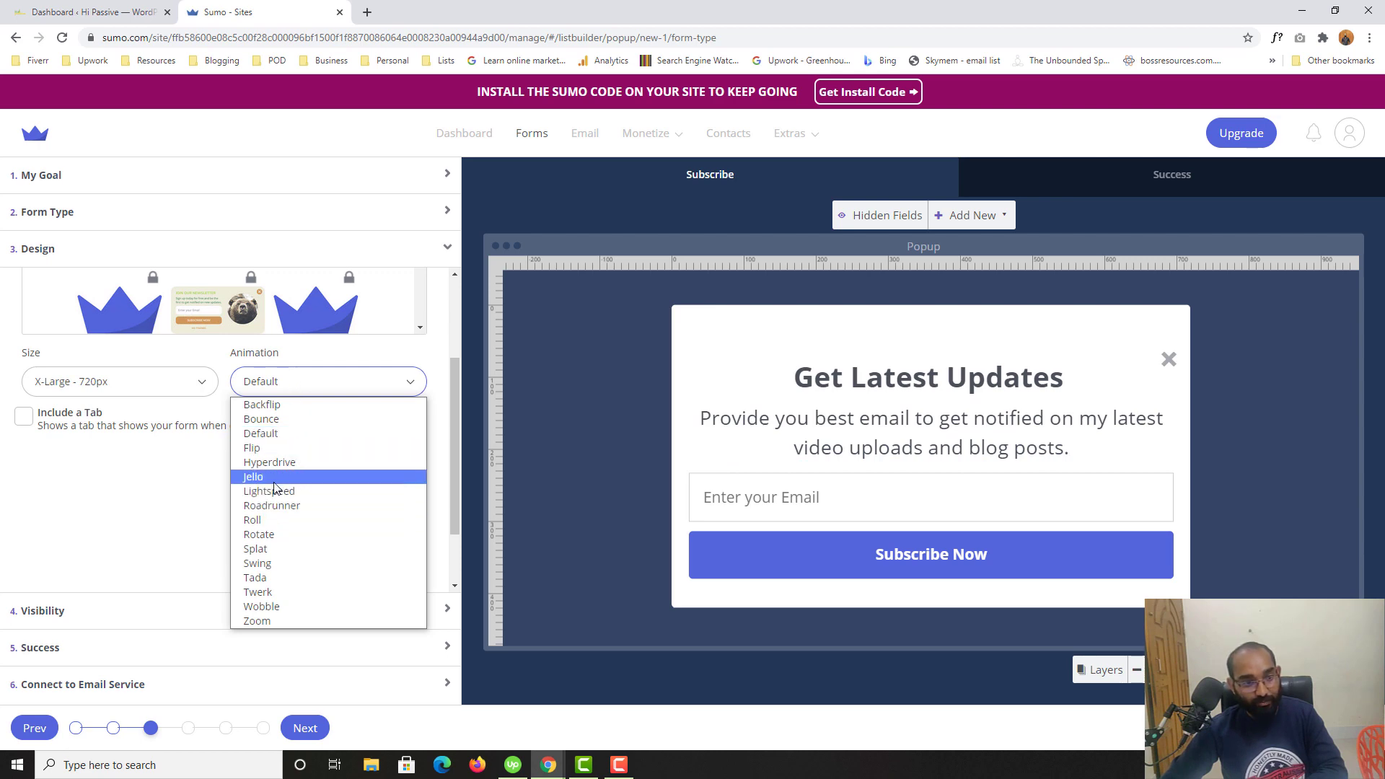
left_click(272, 477)
left_click(307, 389)
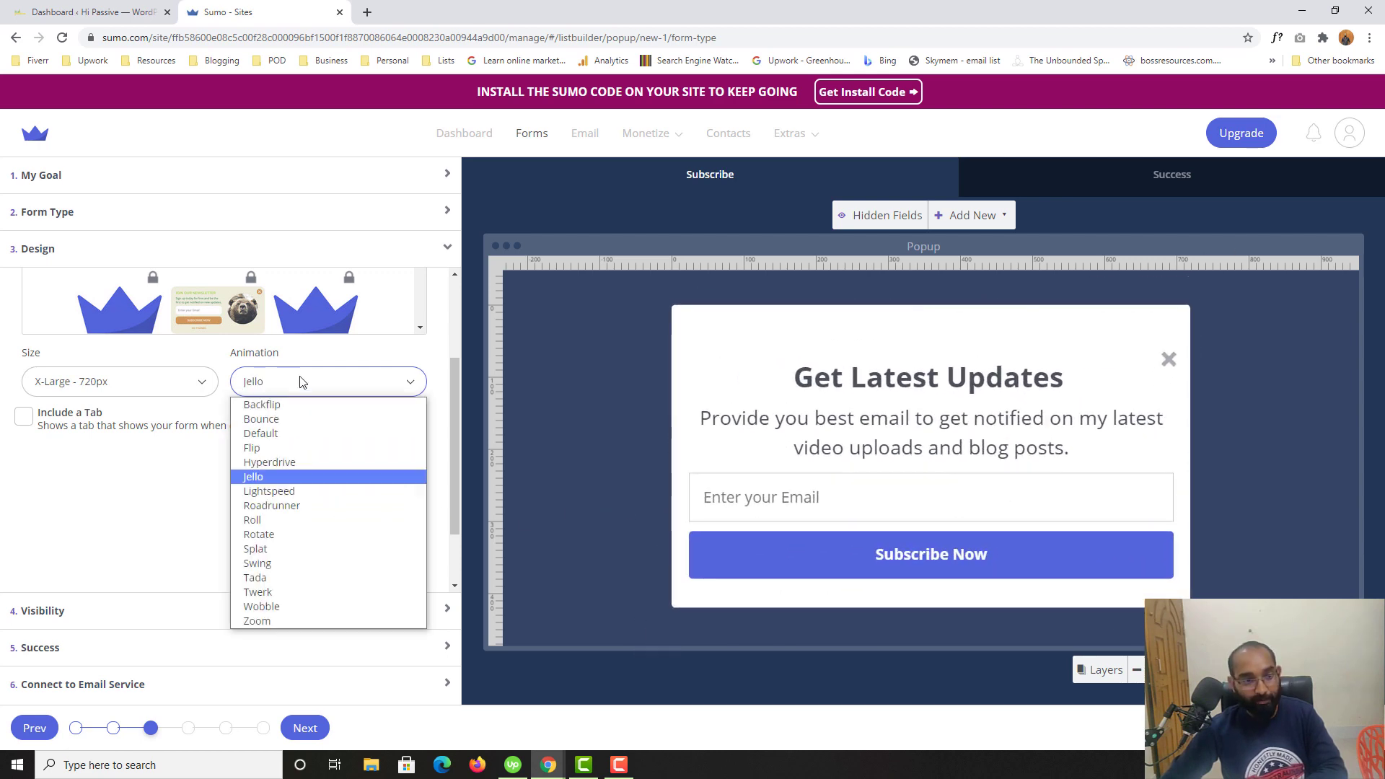
left_click(287, 464)
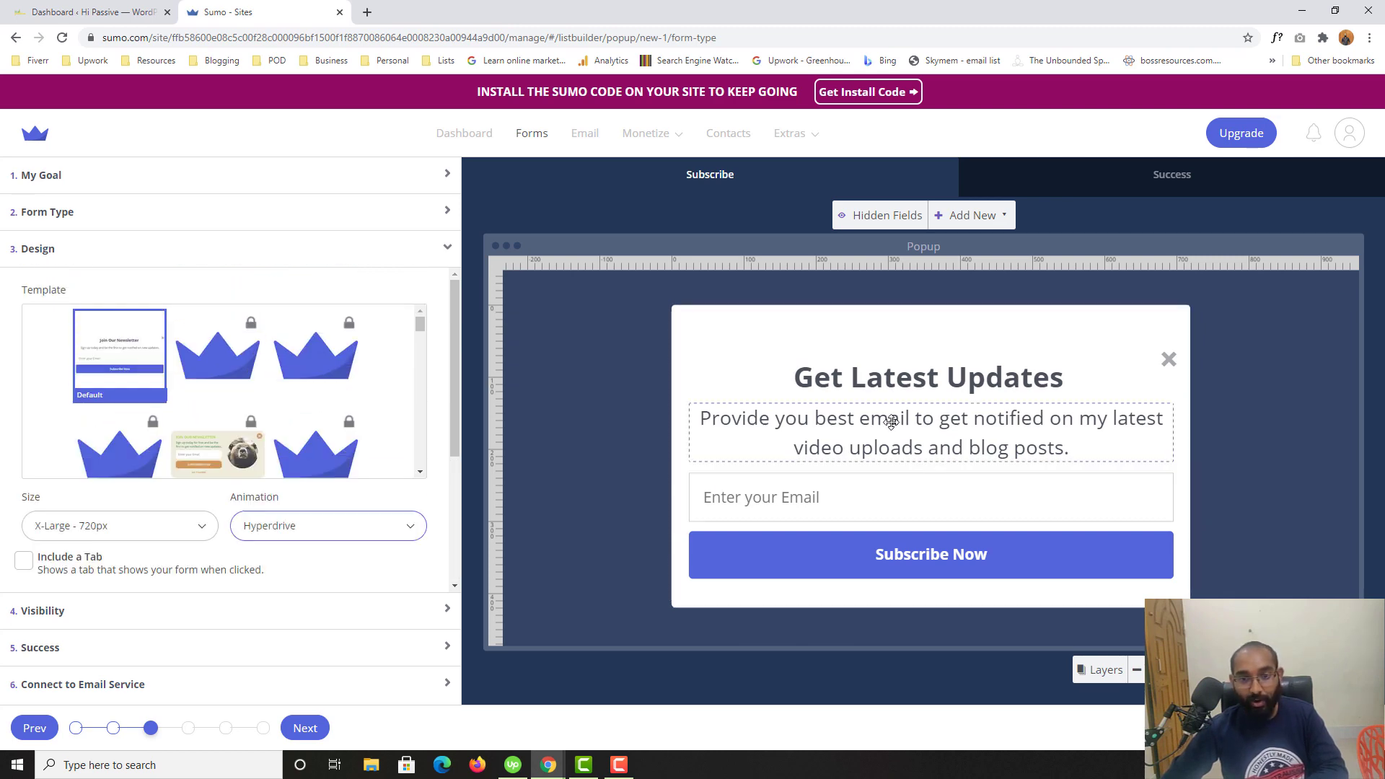
Step: Change the email field's placeholder text to "Enter Your Best Email"
left_click(787, 498)
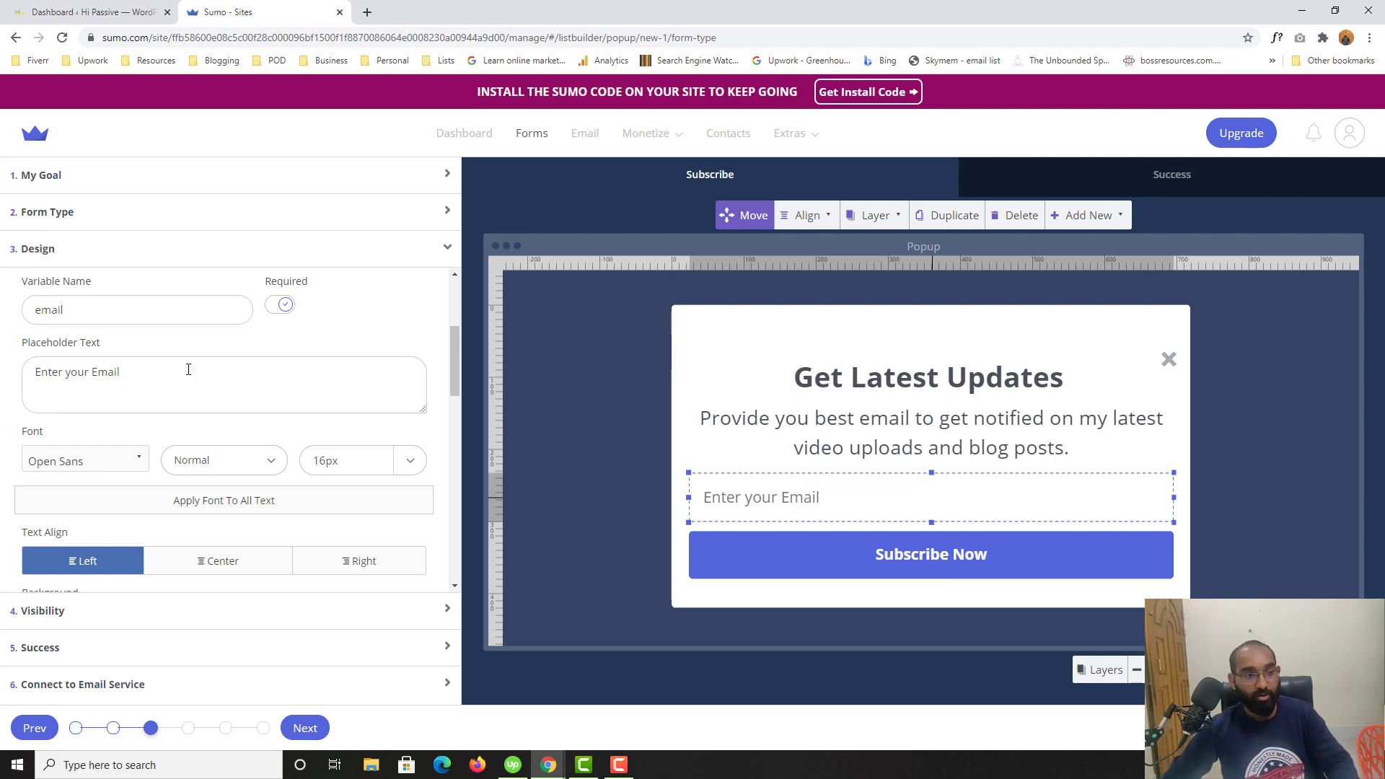
left_click(50, 373)
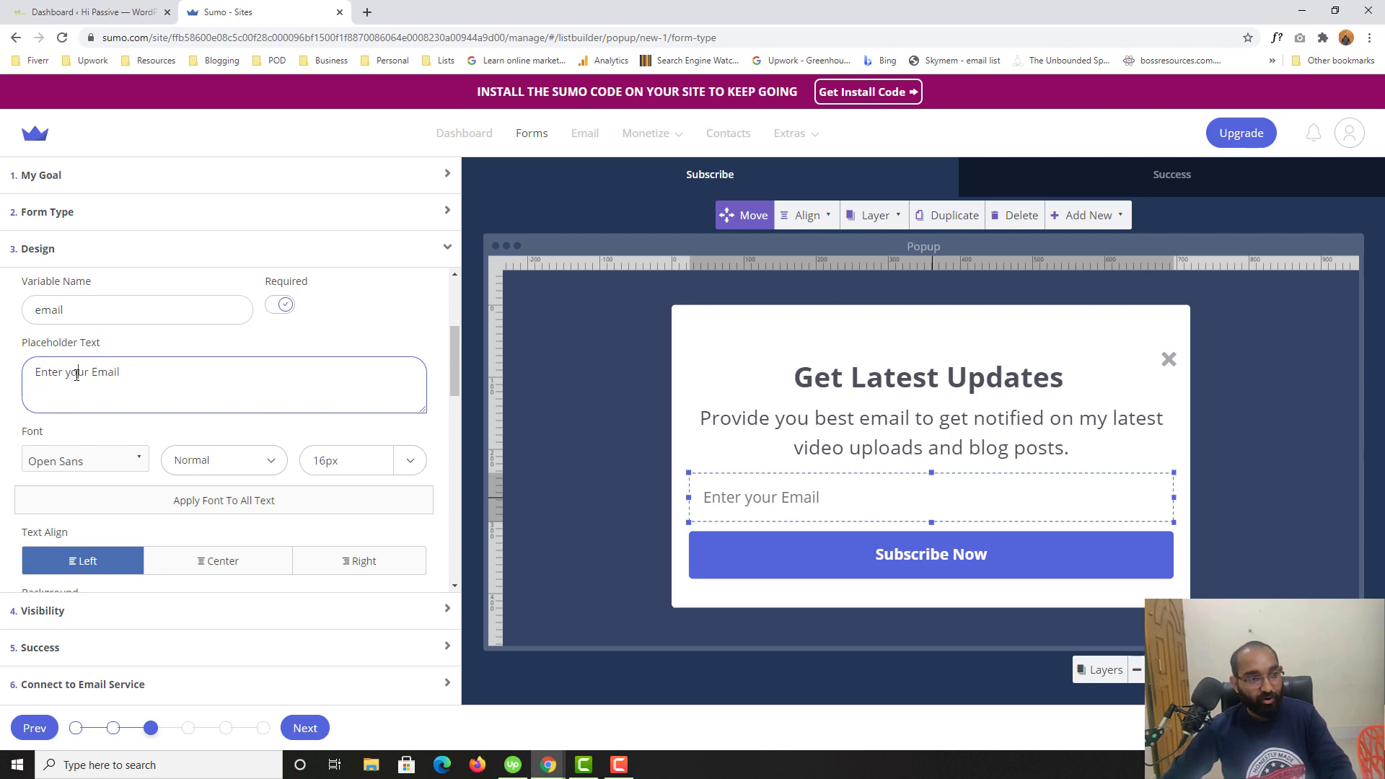
left_click_drag(78, 374, 192, 377)
type("YOU")
key("BackSpace")
key("BackSpace")
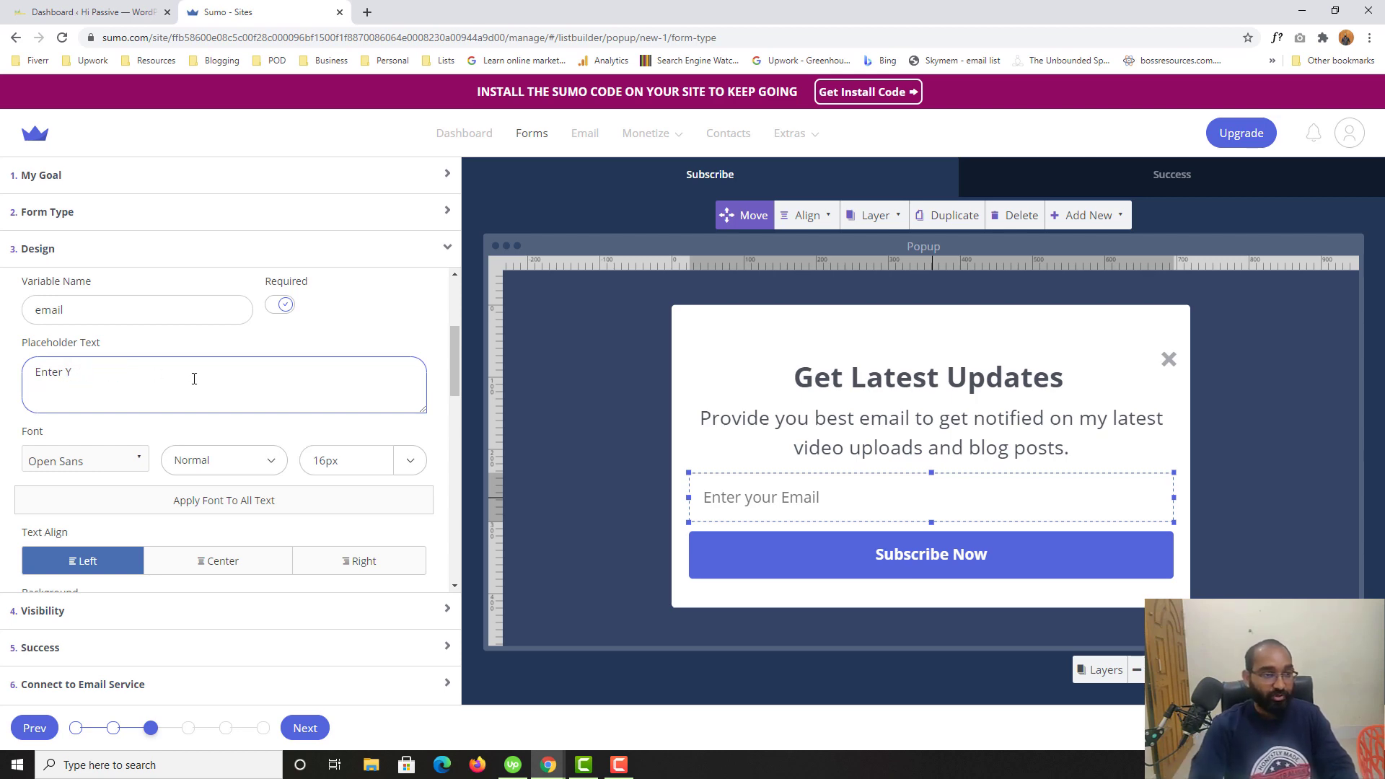
type("our Best Email")
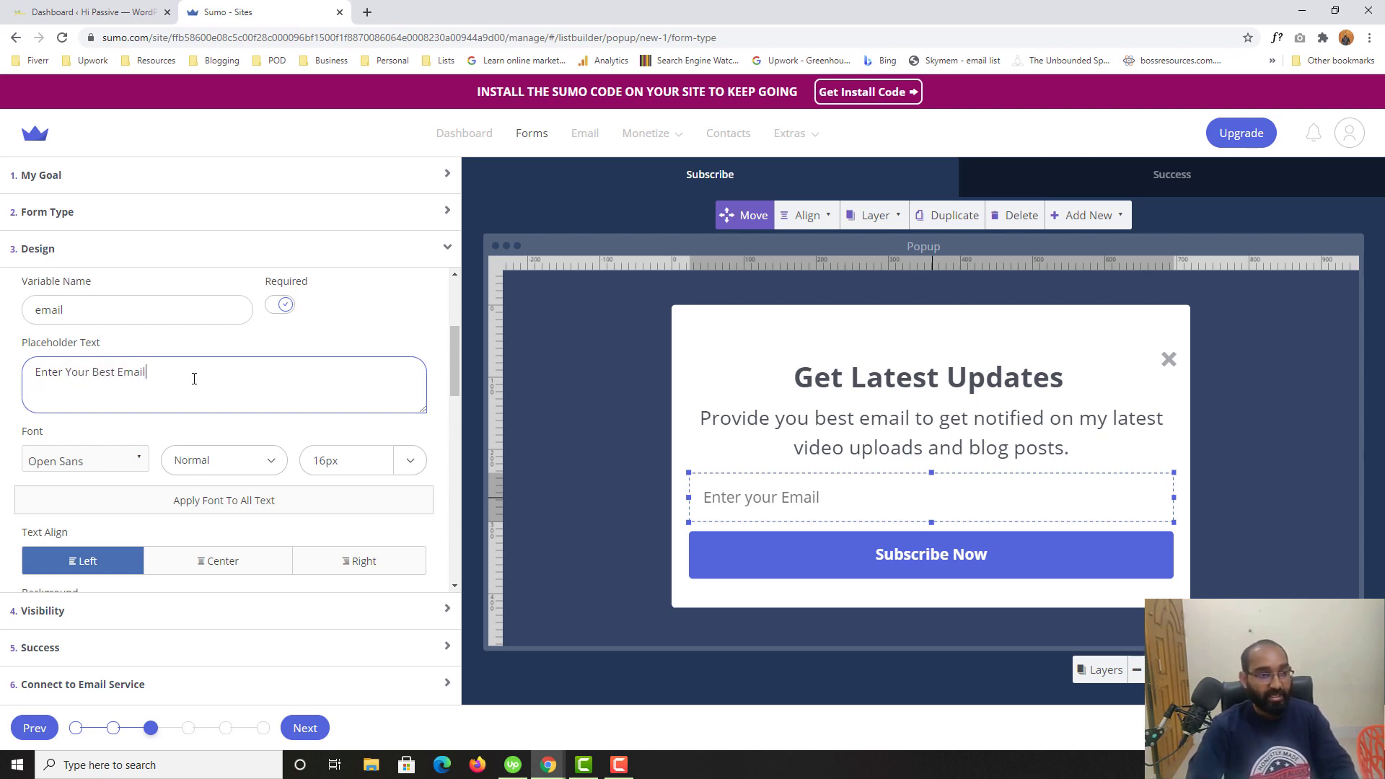
scroll(170, 375, "down", 2)
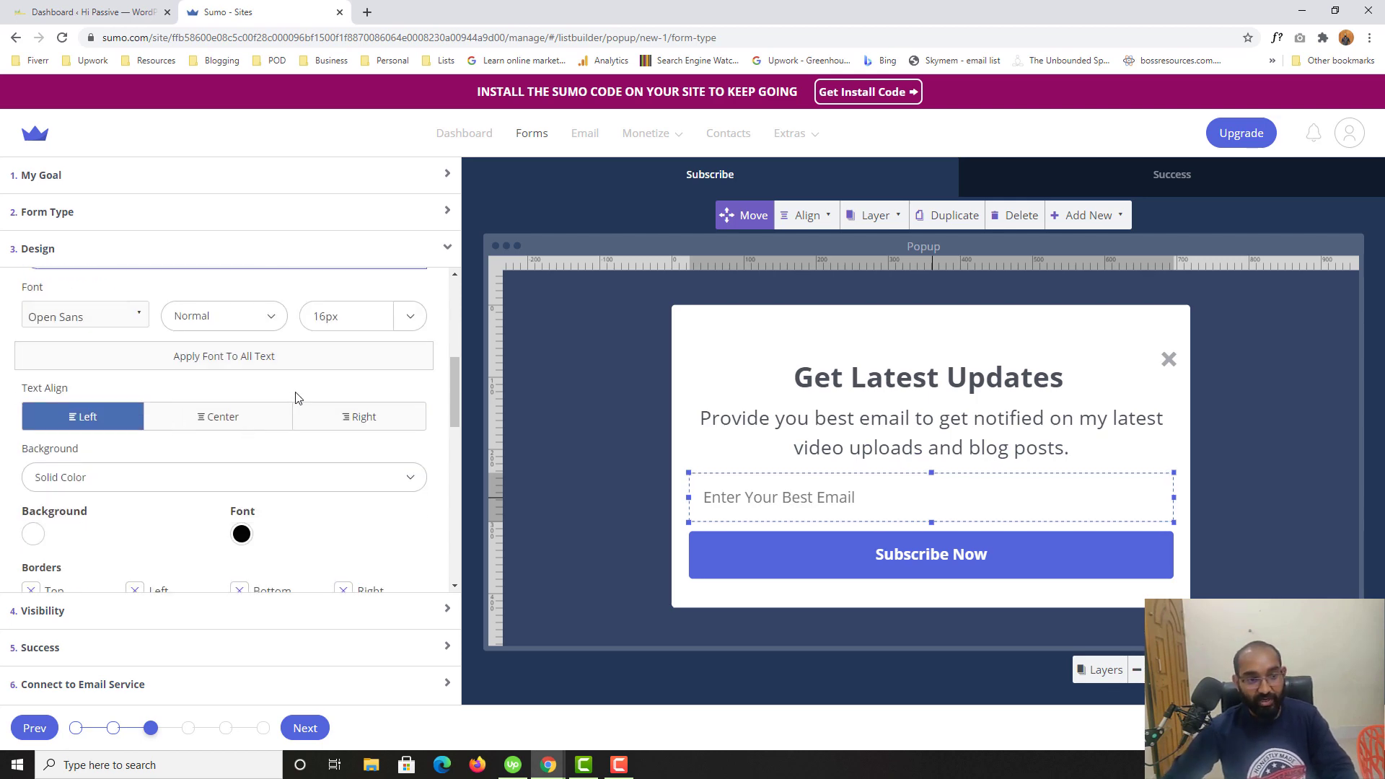
left_click_drag(333, 316, 316, 317)
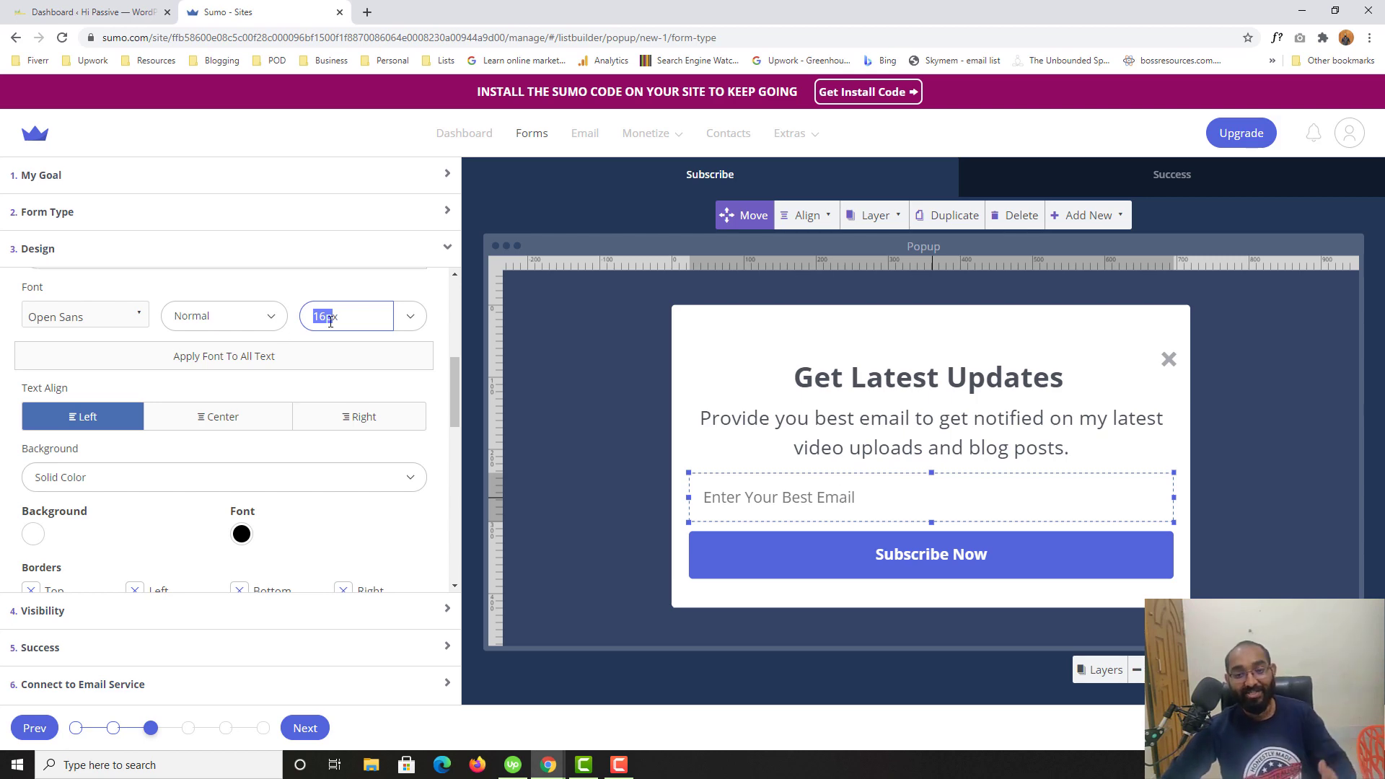
Step: Open the Subscribe Now button's background colour for editing and bring up the Hi Passive home page in a new tab
left_click(881, 567)
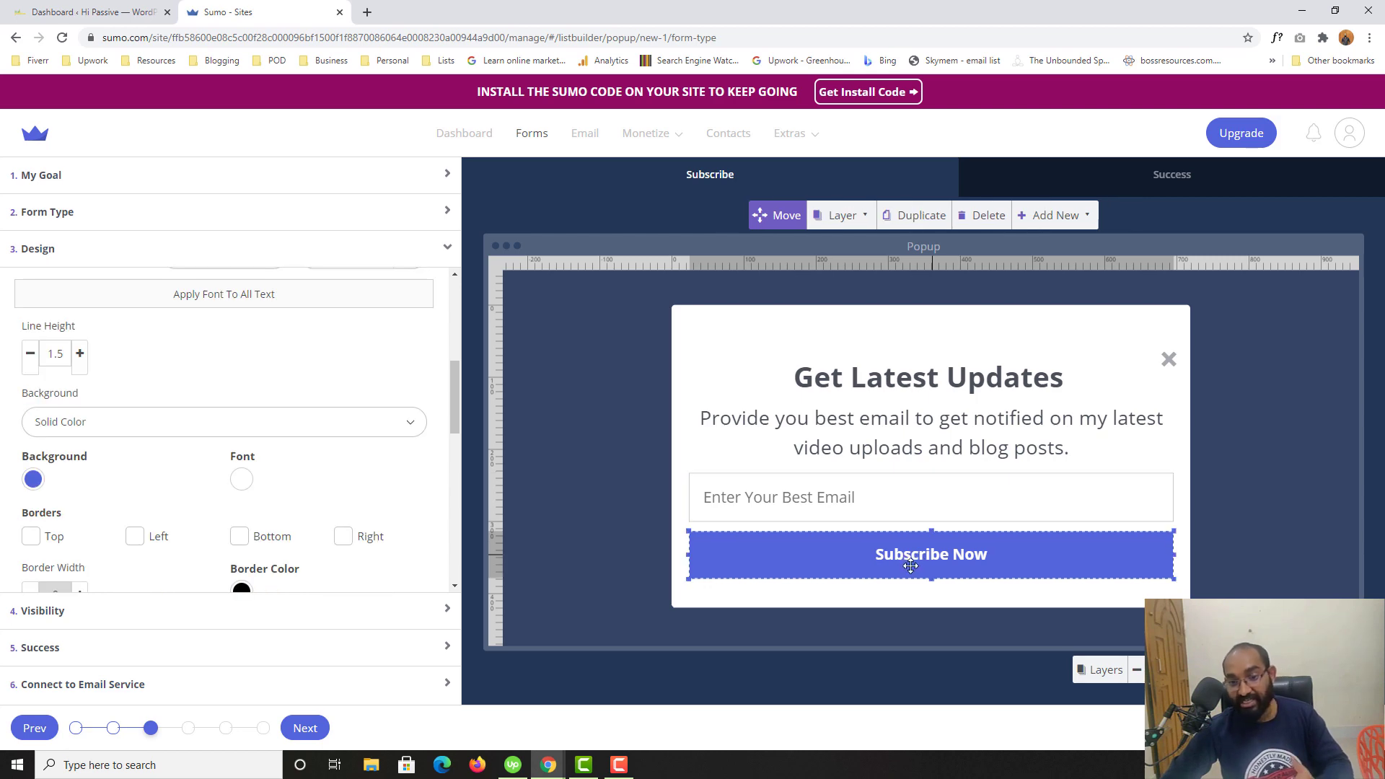
left_click(33, 479)
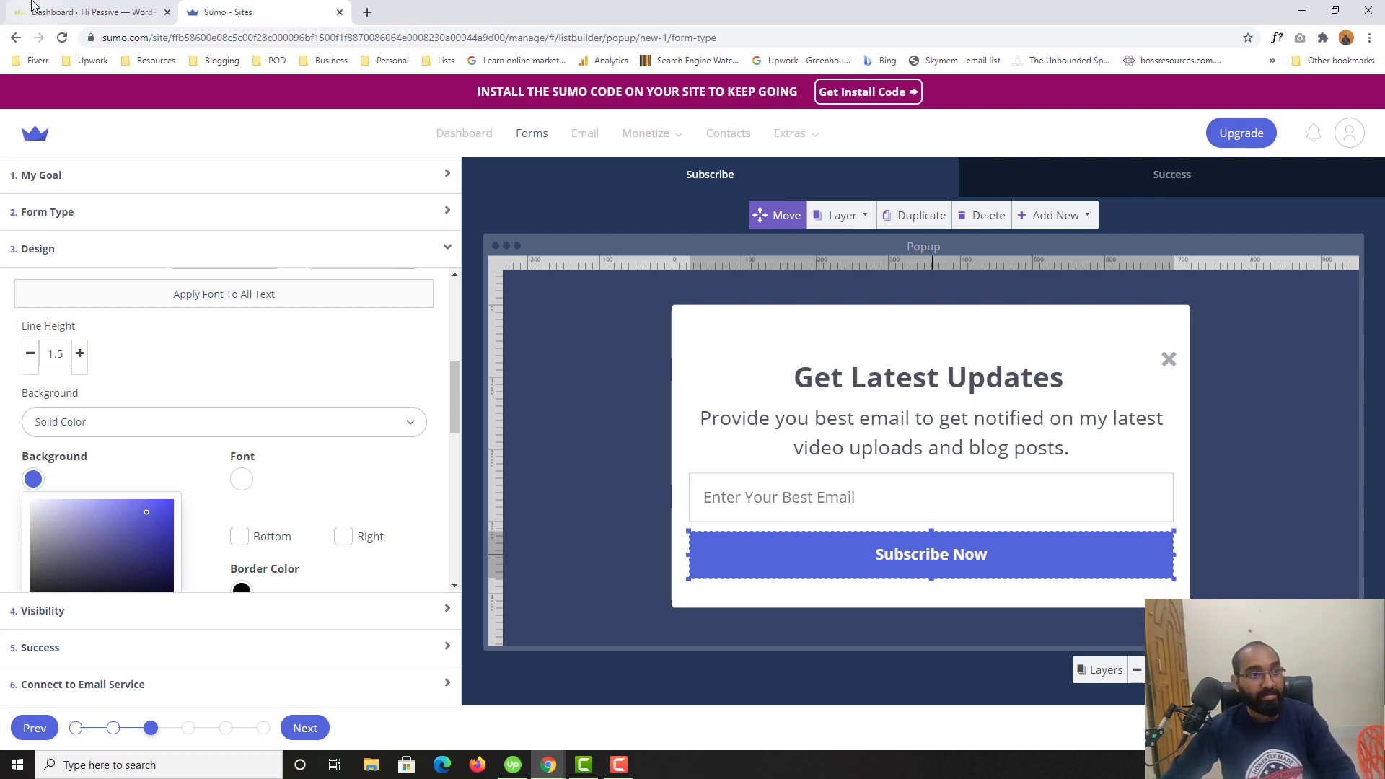
left_click(108, 13)
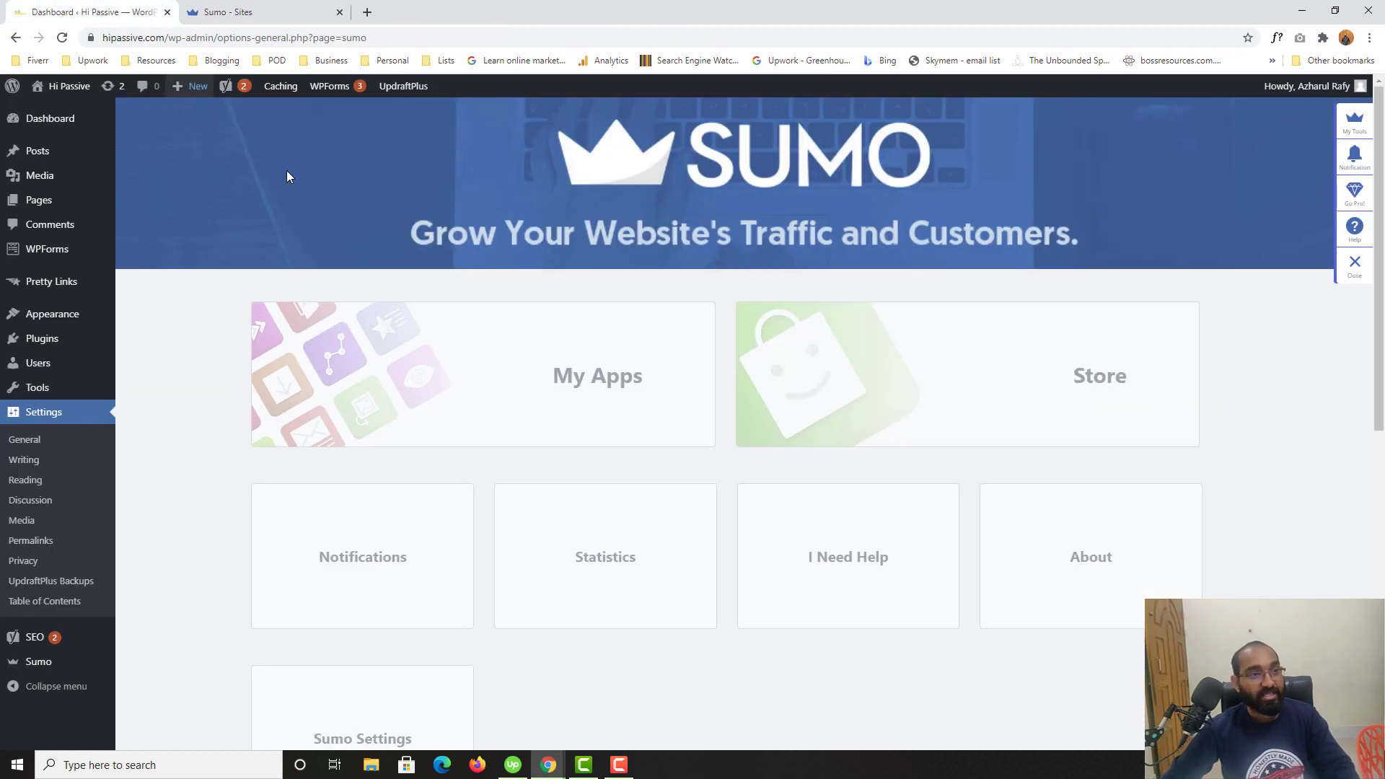
middle_click(63, 101)
left_click(364, 7)
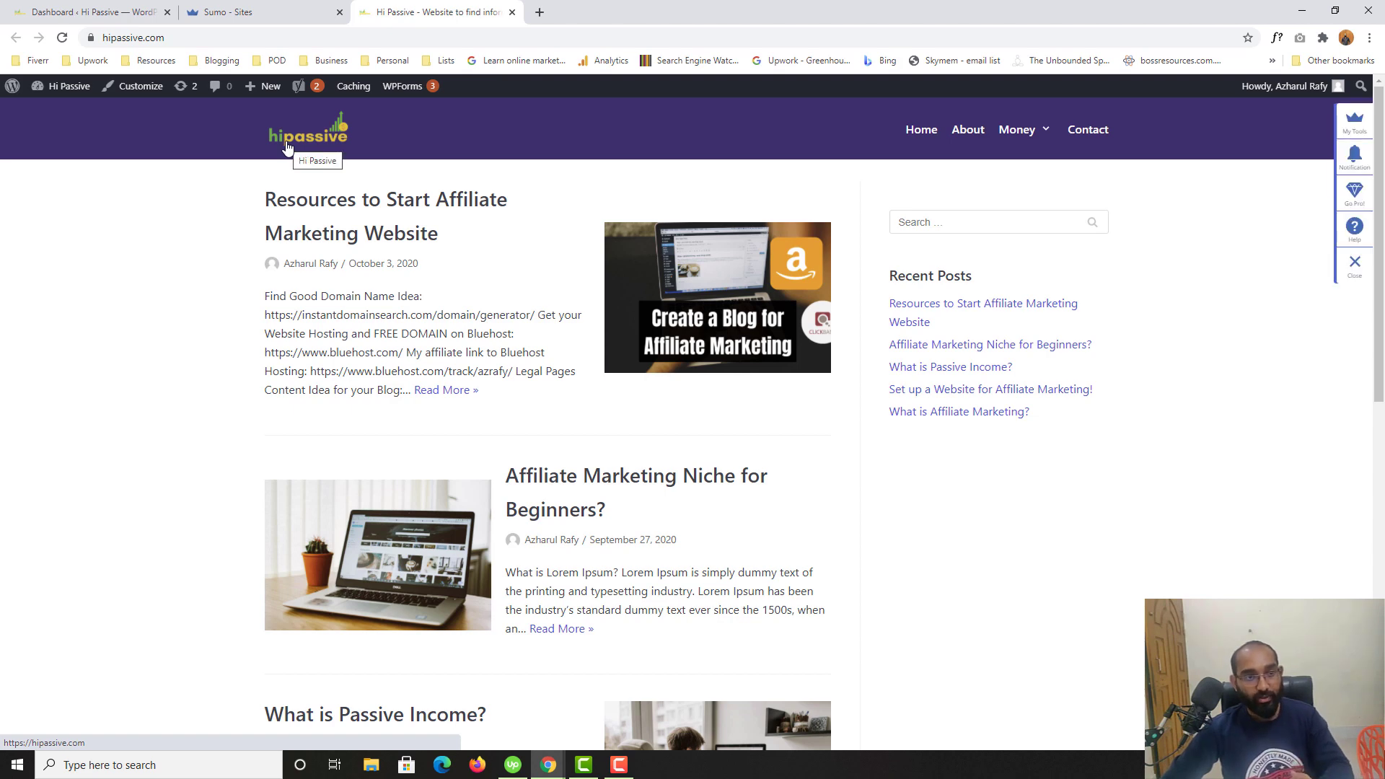
left_click(249, 10)
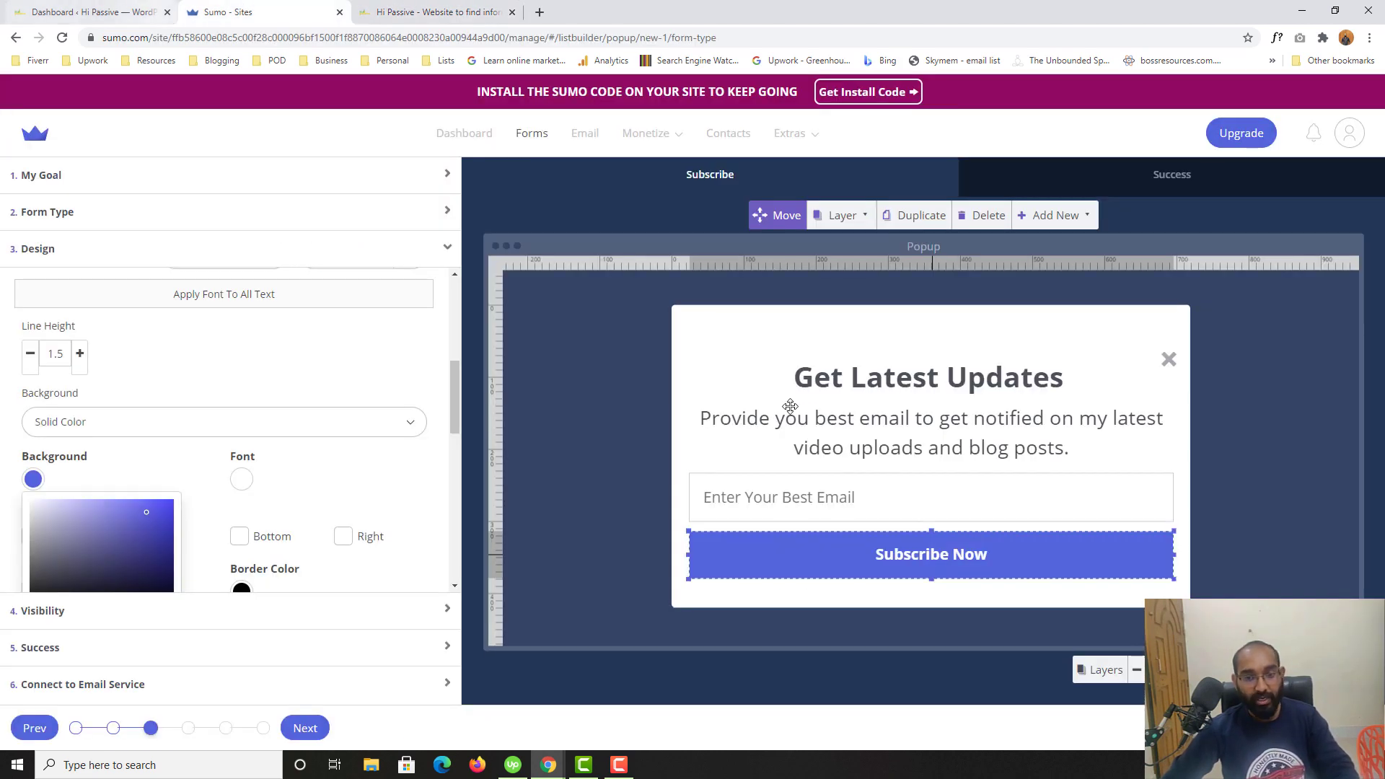
left_click(469, 10)
Step: Launch the pixie.exe colour picker and sample the yellow of the Hi Passive logo on the site's home page
left_click(198, 765)
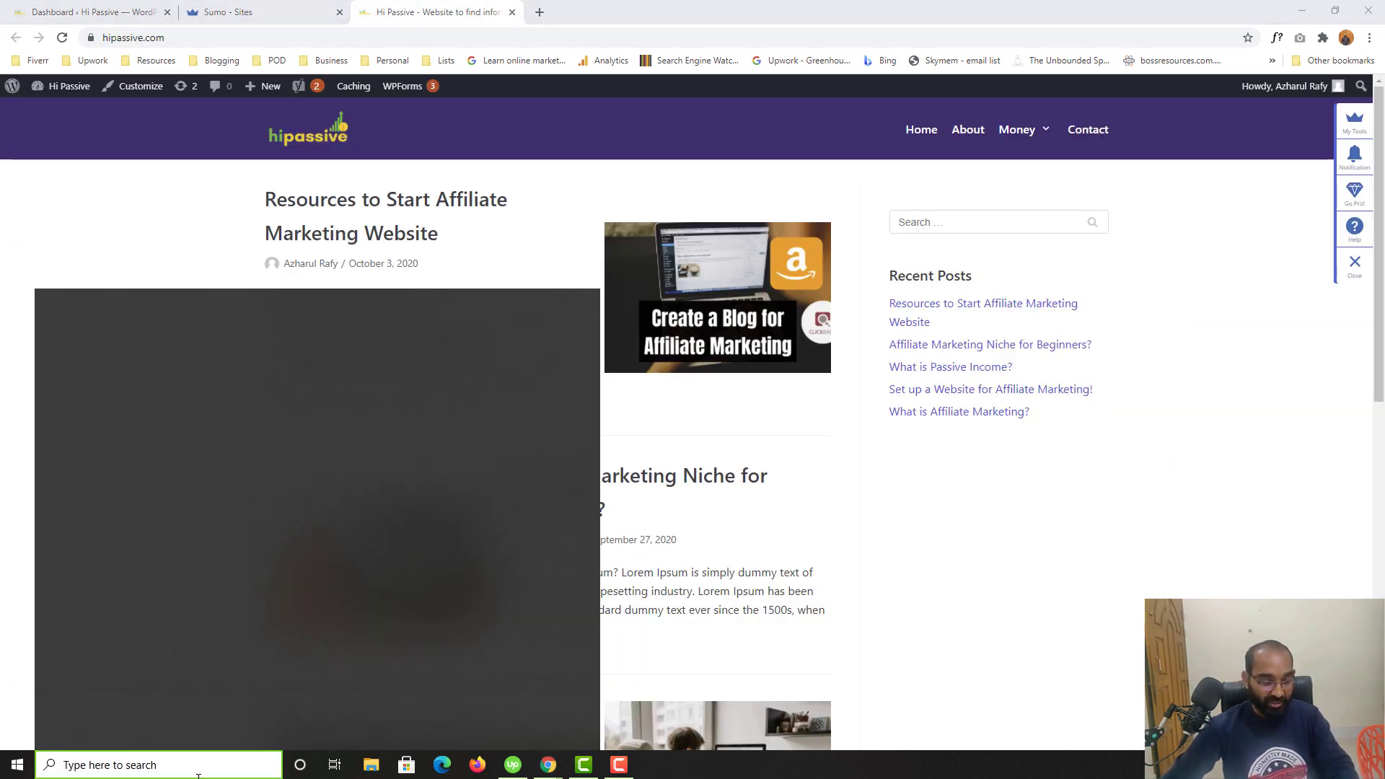
type("pi")
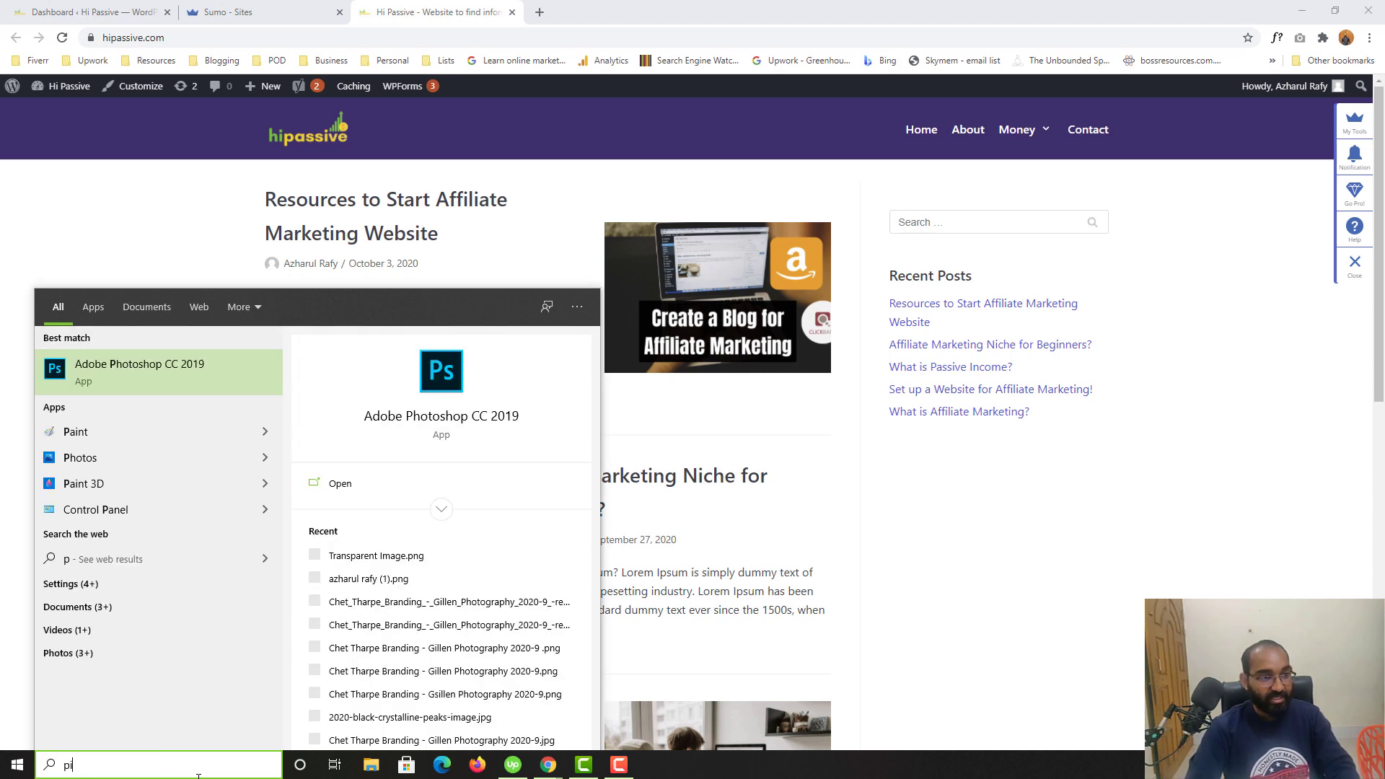
type("xie")
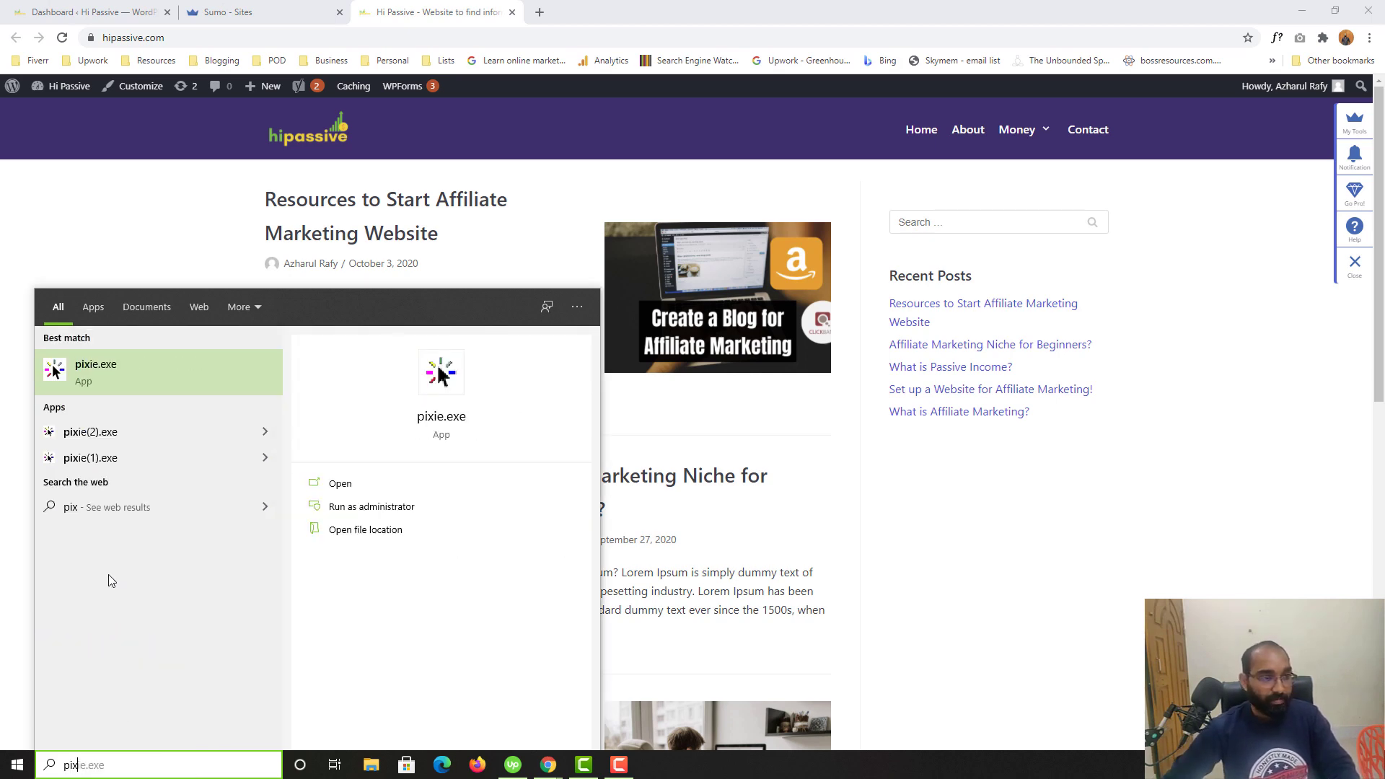
left_click(95, 382)
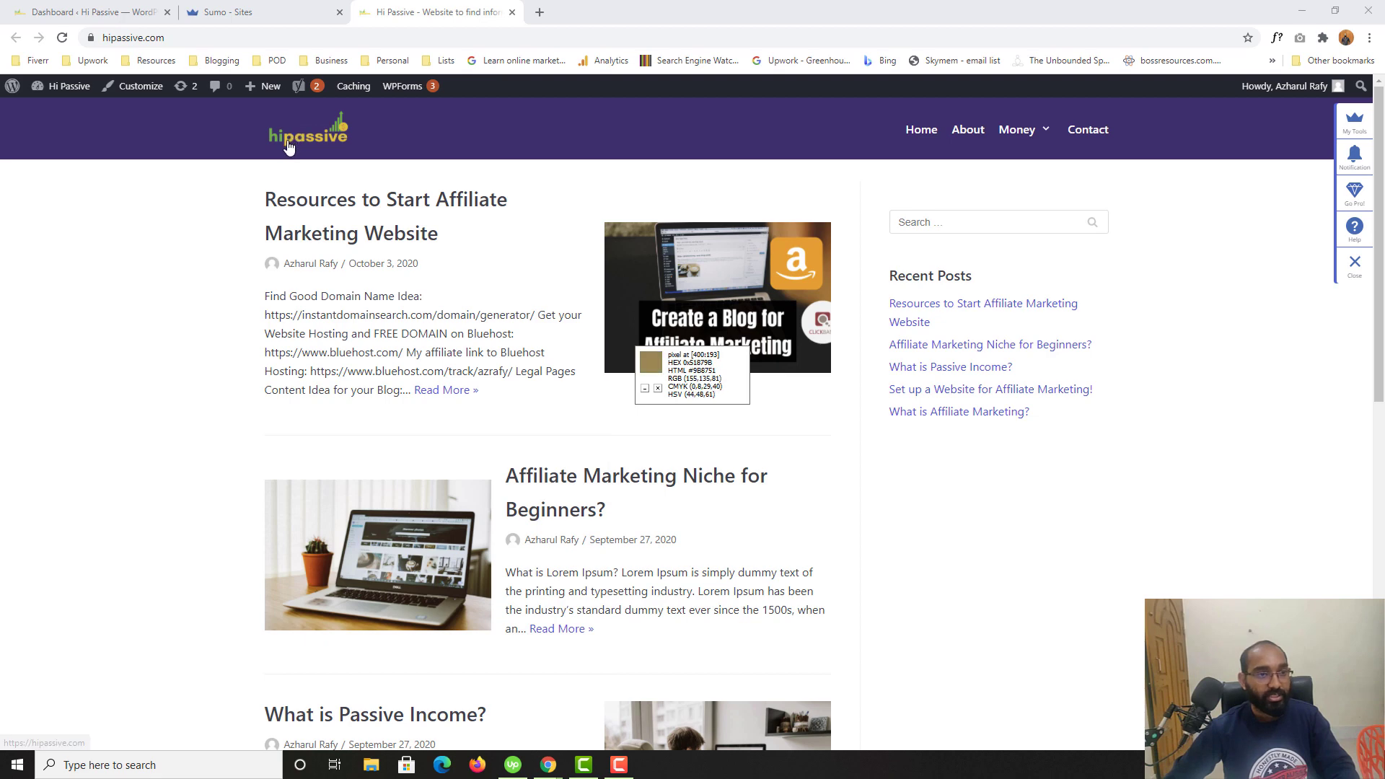
left_click(86, 11)
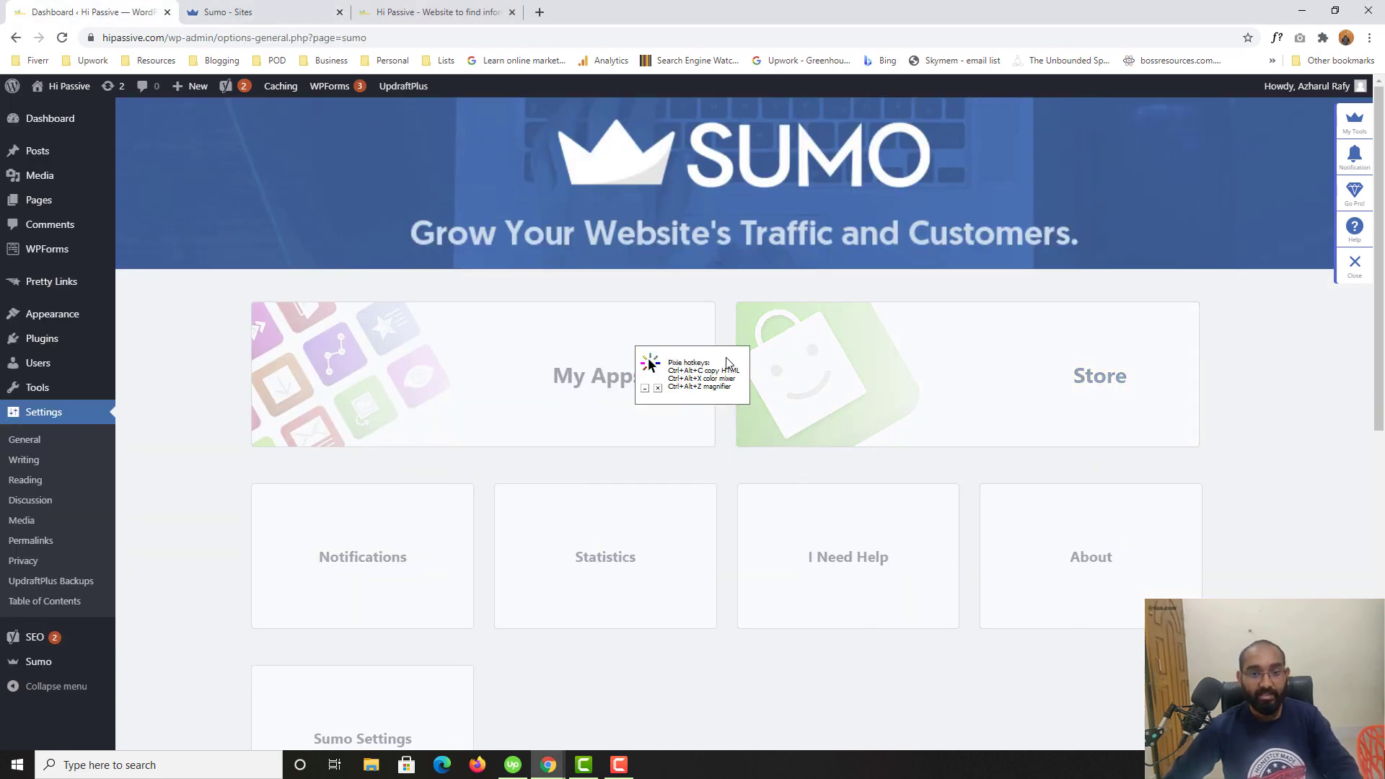
left_click(416, 3)
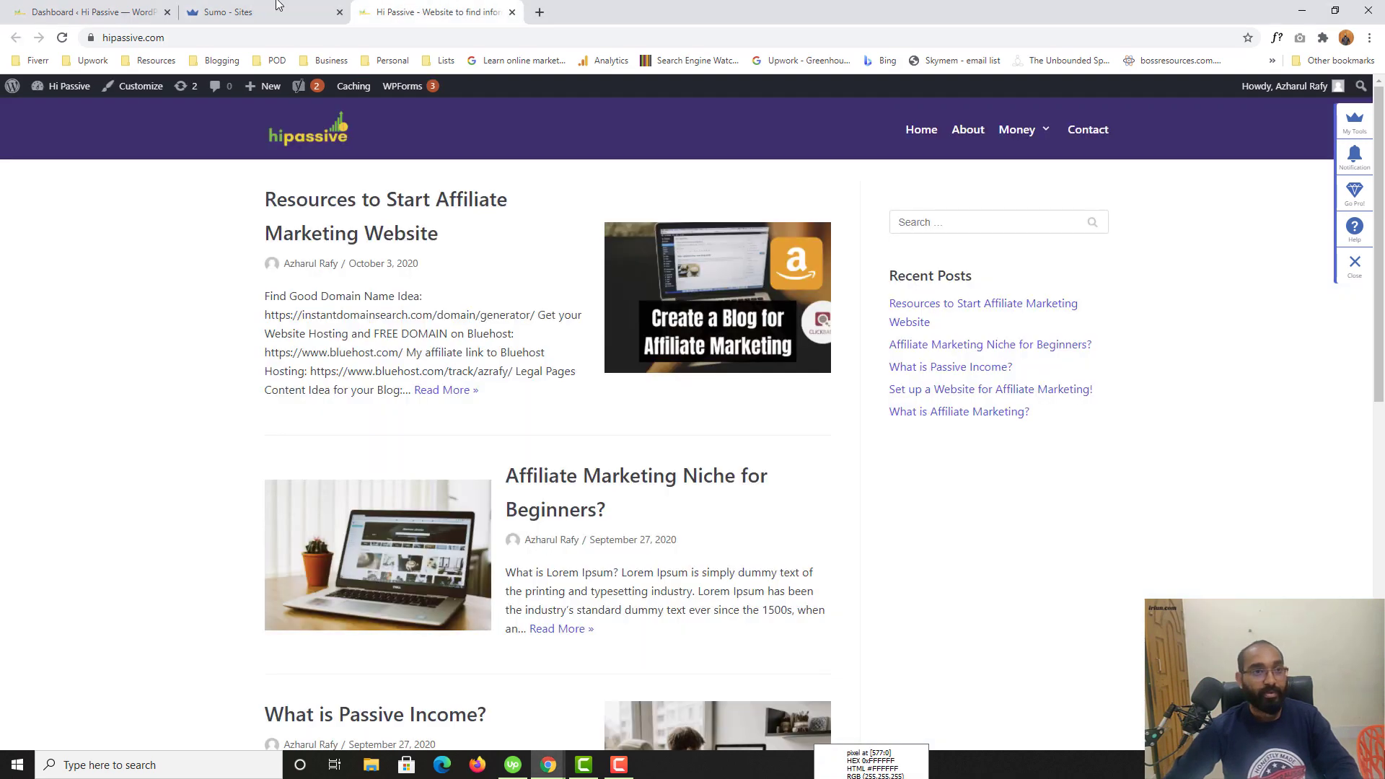
Step: Set the Subscribe Now button's background colour to hex DBC042 in the Sumo form editor
left_click(260, 12)
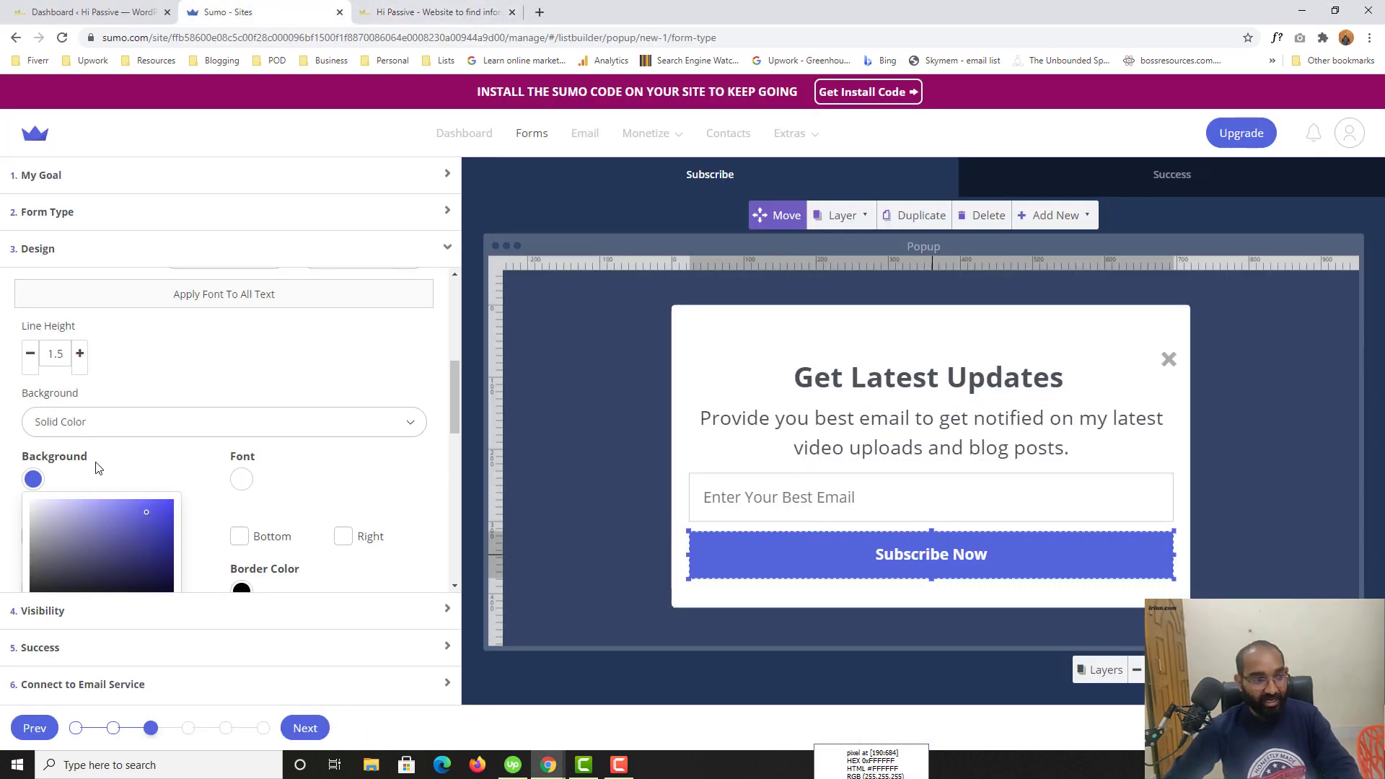
left_click(36, 480)
left_click(37, 481)
scroll(47, 488, "down", 2)
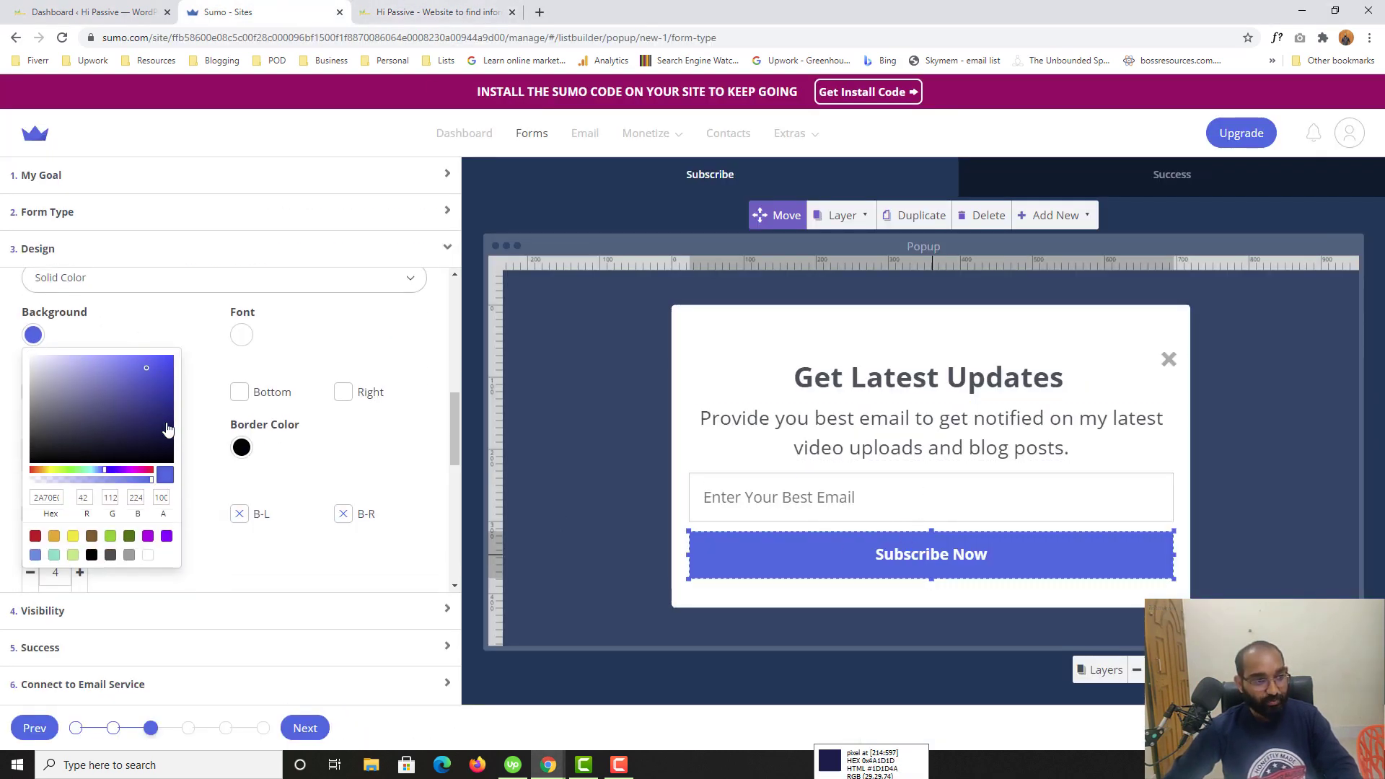
double_click(49, 497)
type("D7C042")
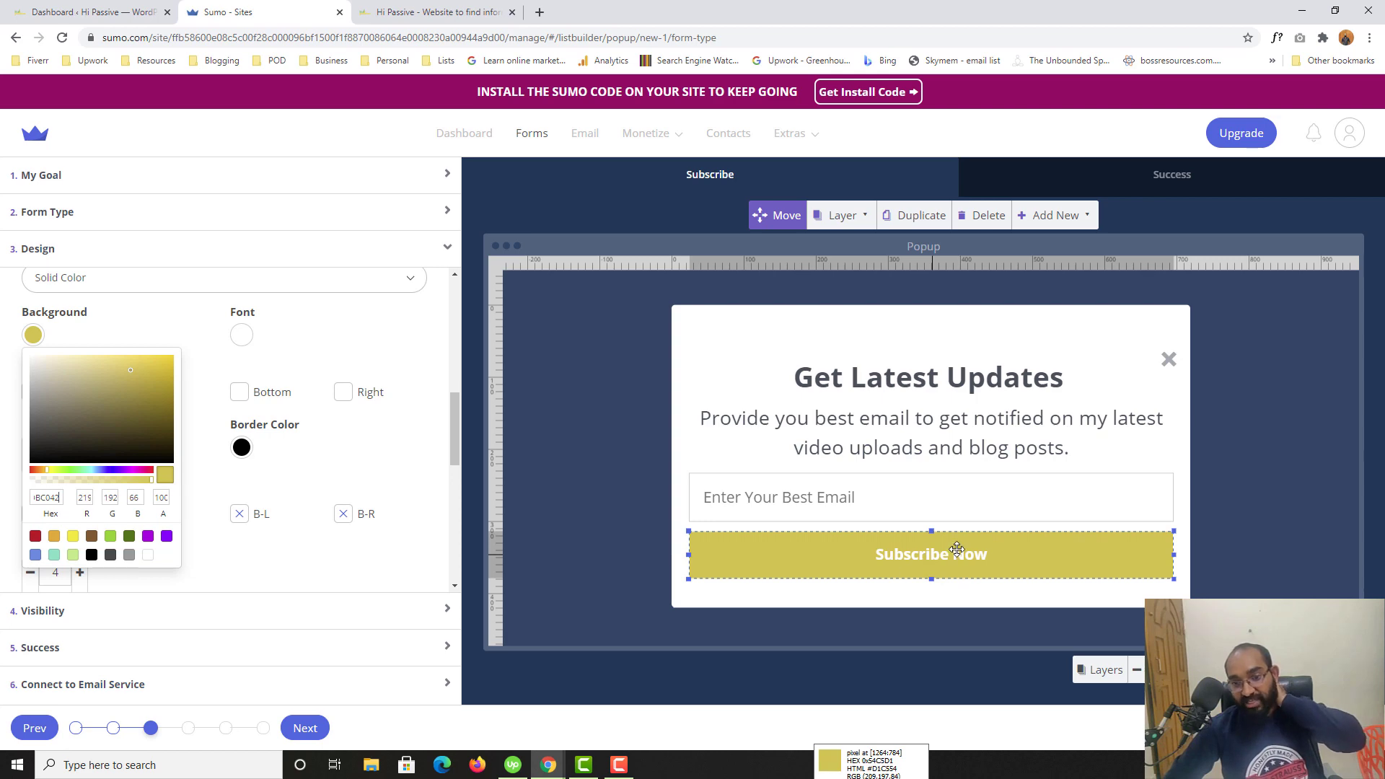
left_click(419, 461)
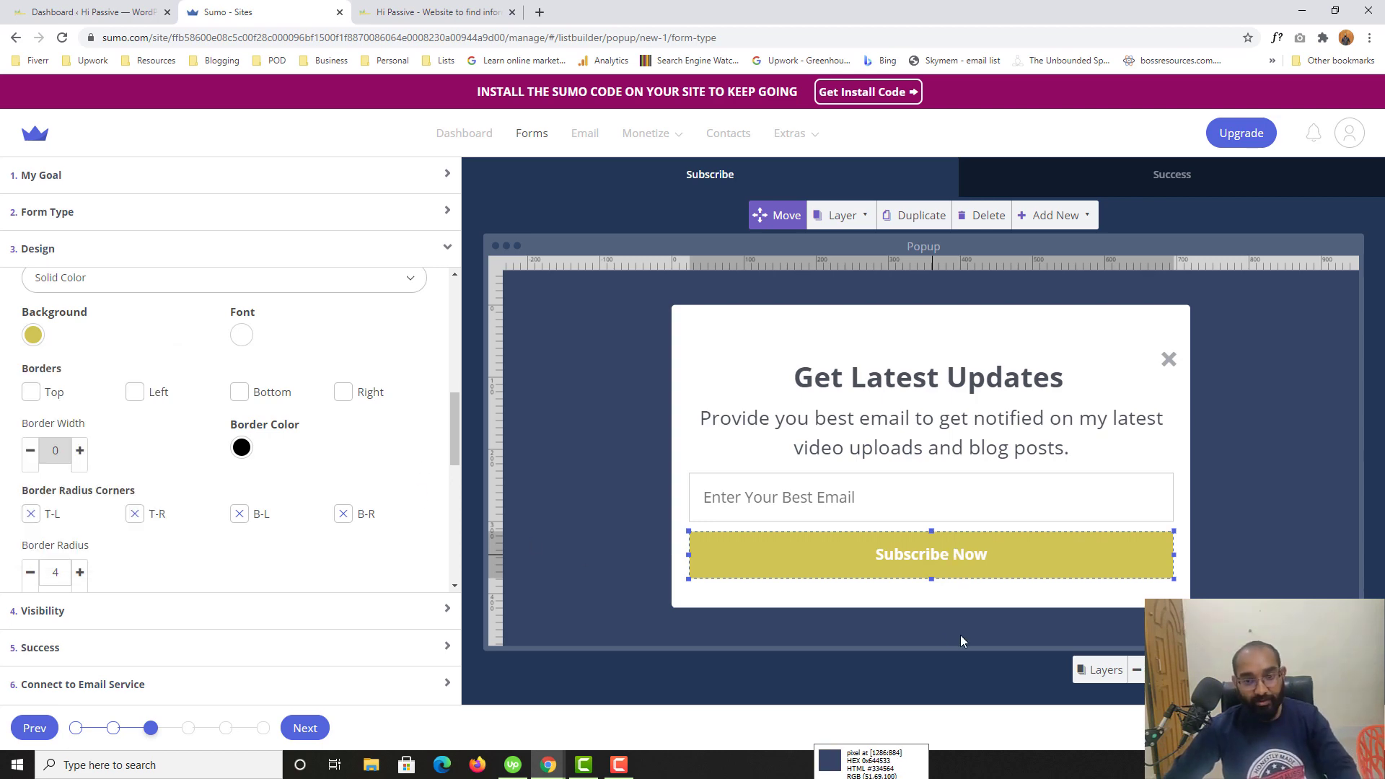
Step: Change the subscribe button's text to "SUBMIT NOW"
scroll(174, 411, "up", 5)
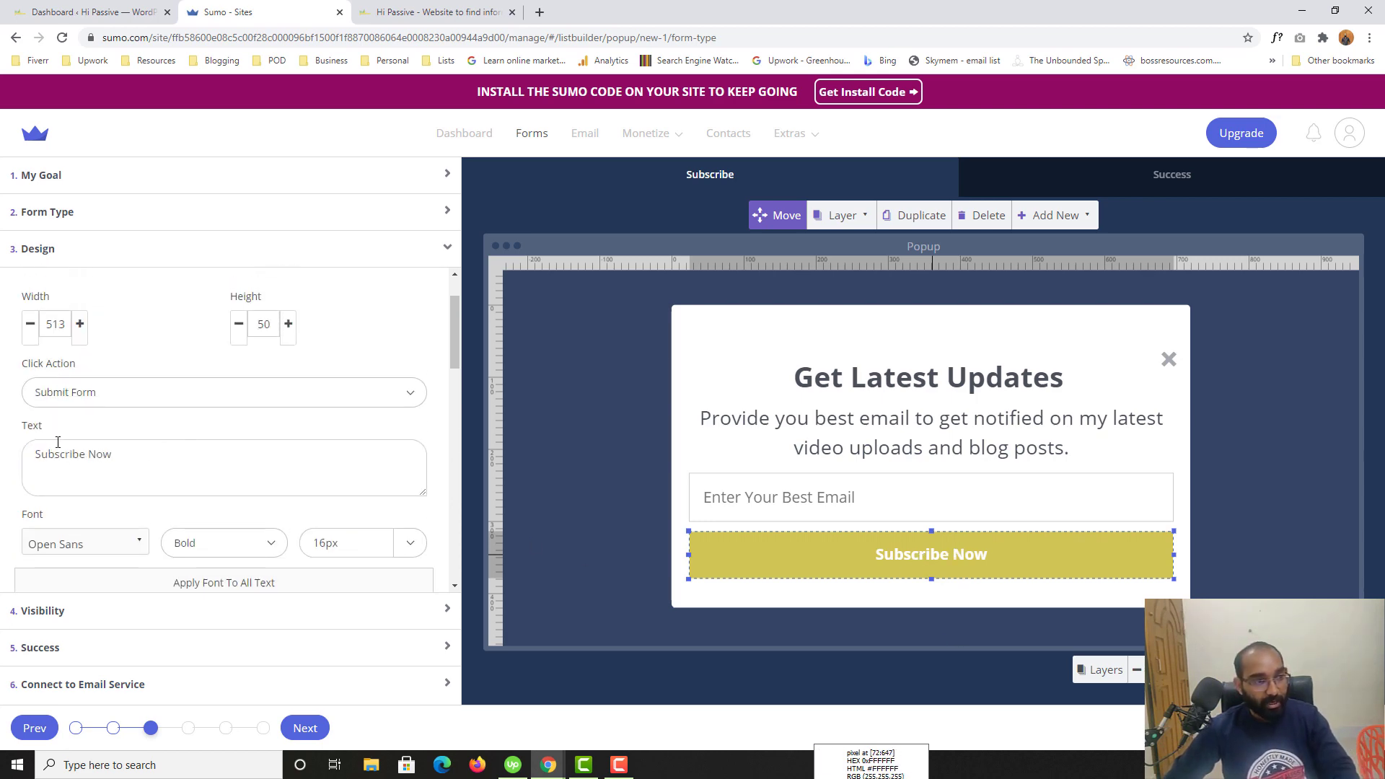
left_click_drag(136, 452, 34, 472)
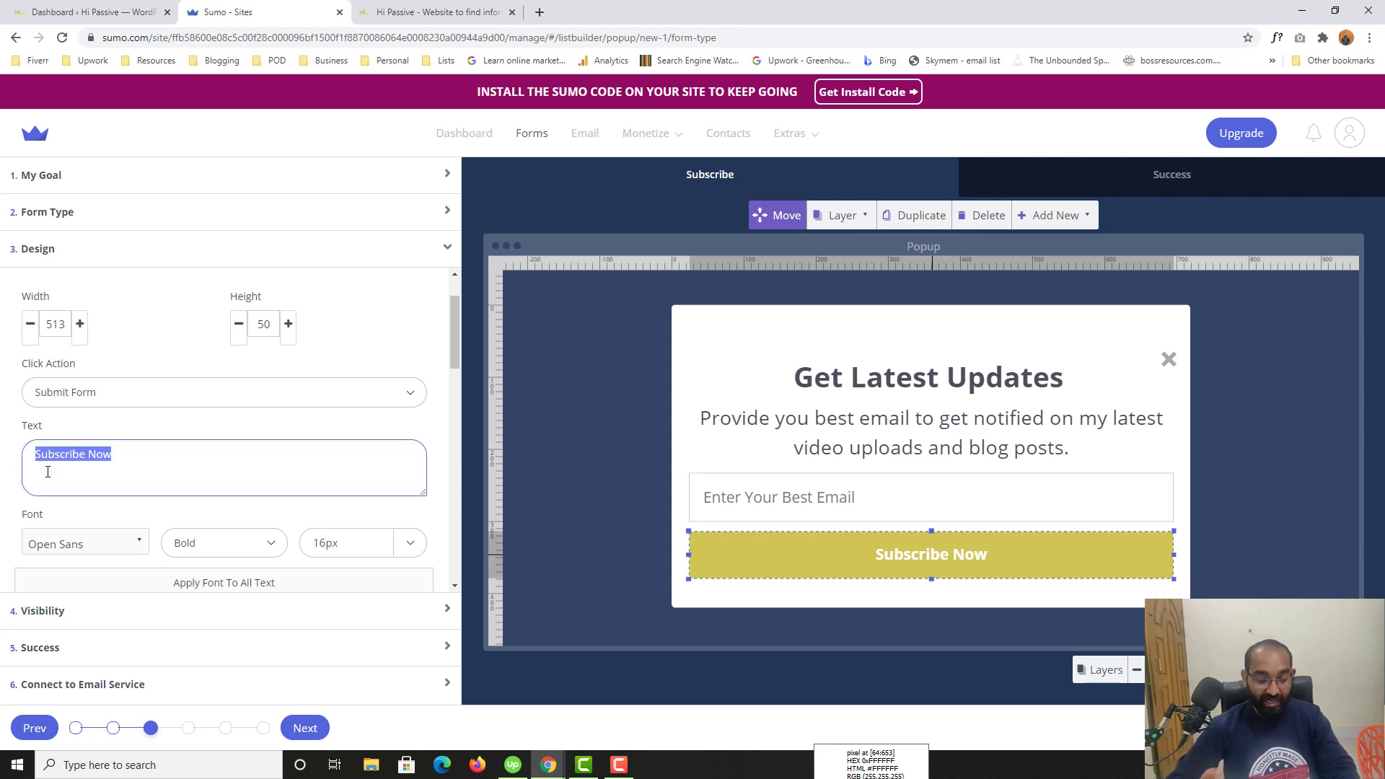
type("S")
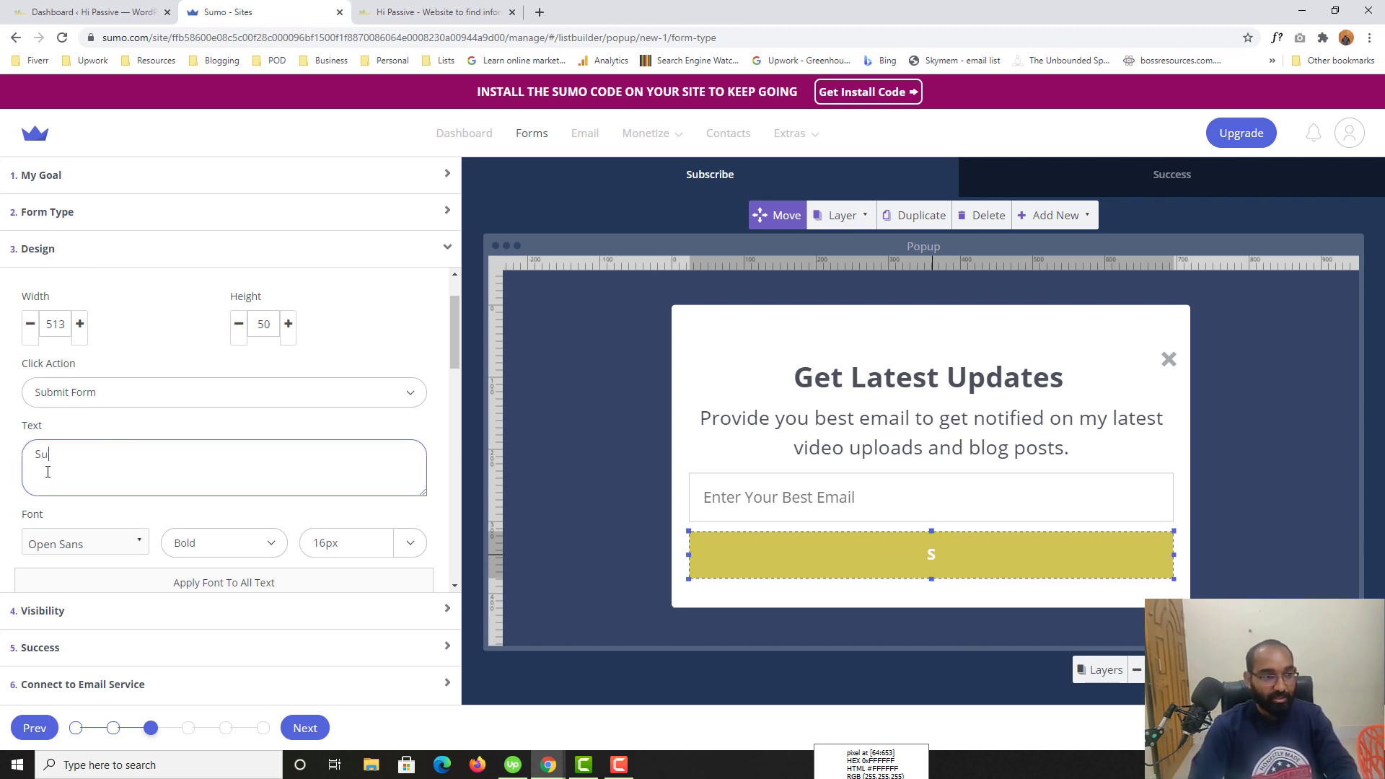
type("UBM")
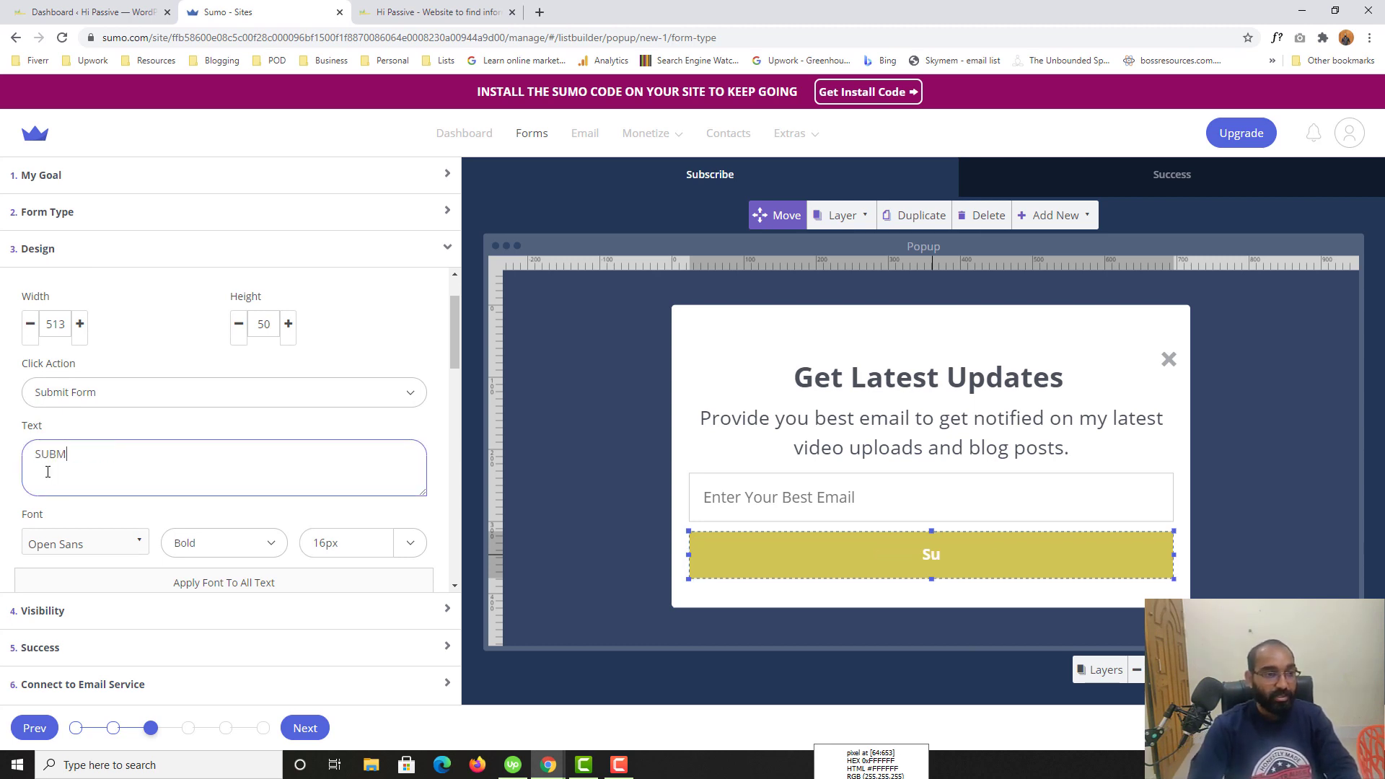
type("IT NOW")
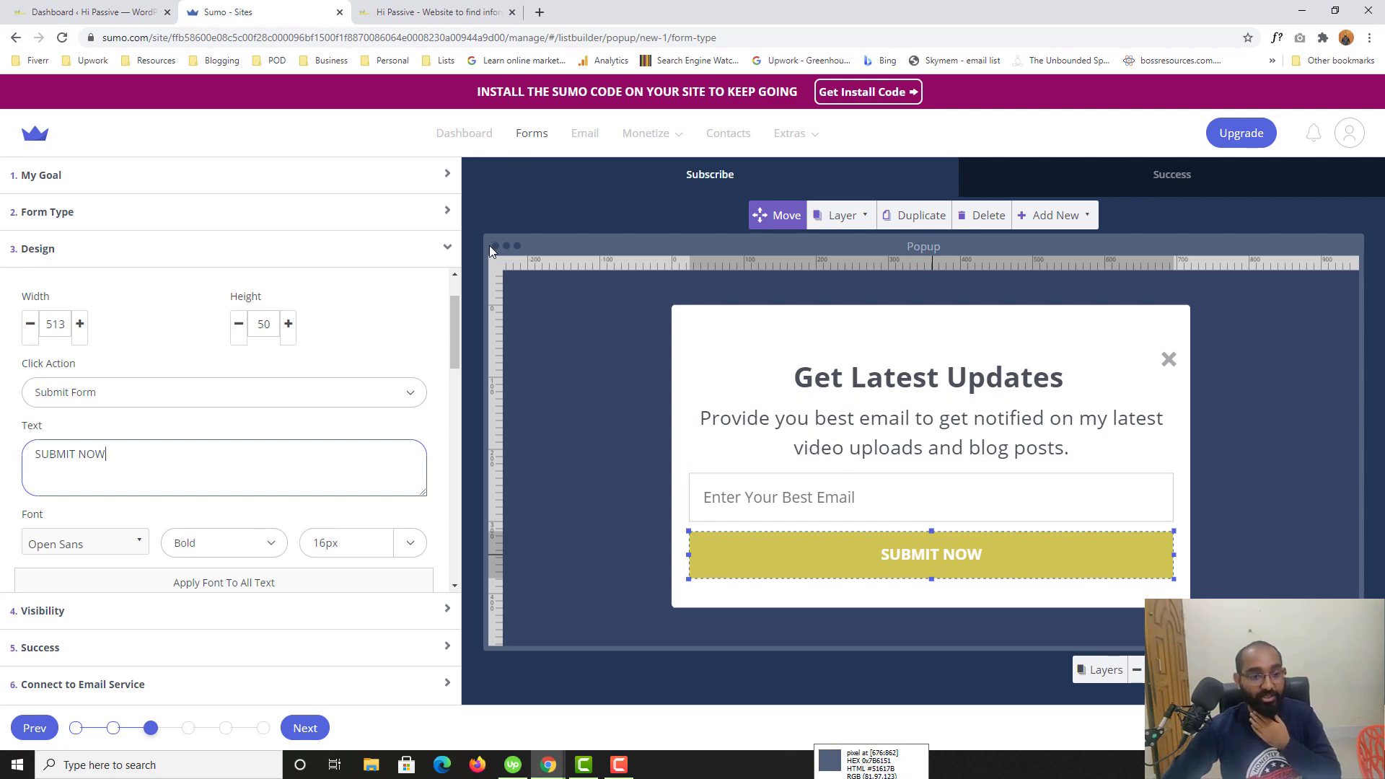
Step: Examine the example Sumo popup with a photo in the incognito Chrome window, and return to the form editor
mouse_move(542, 775)
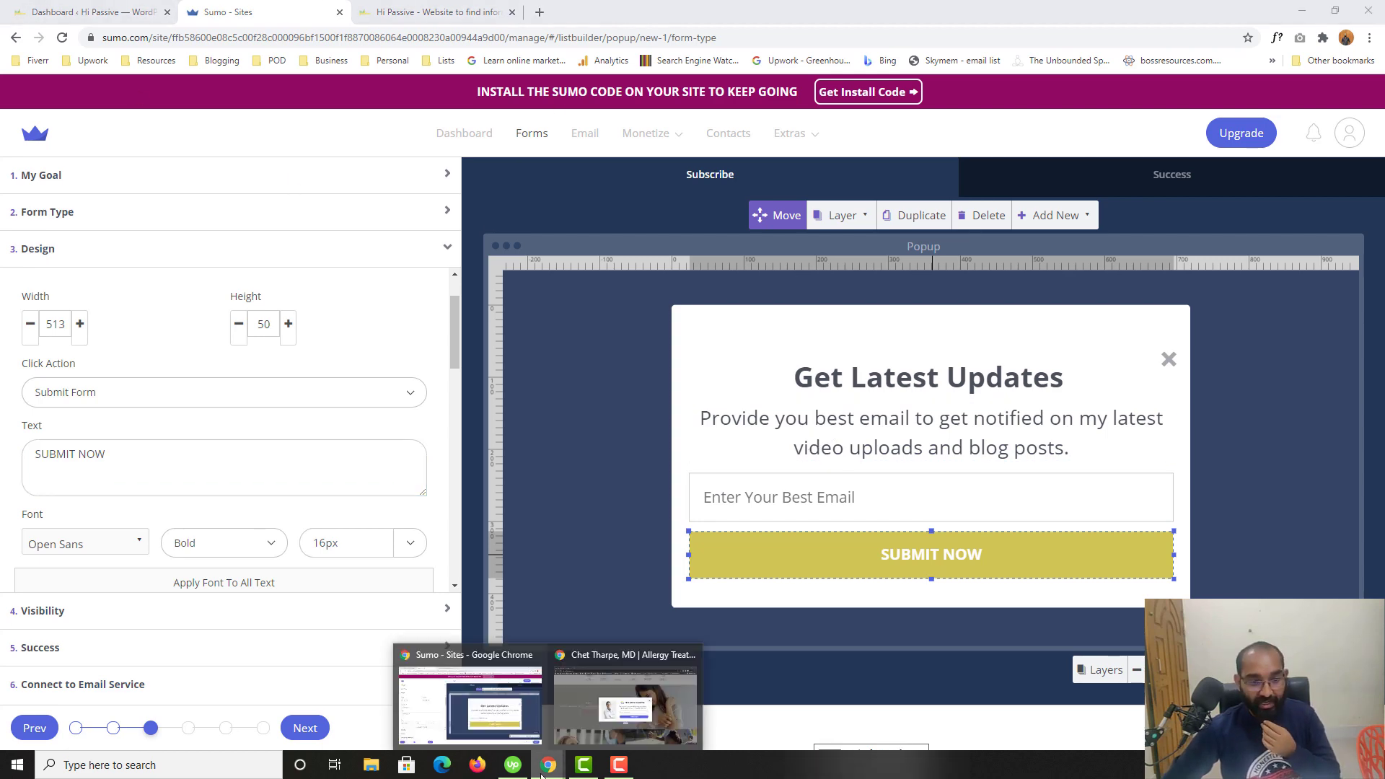
left_click(601, 730)
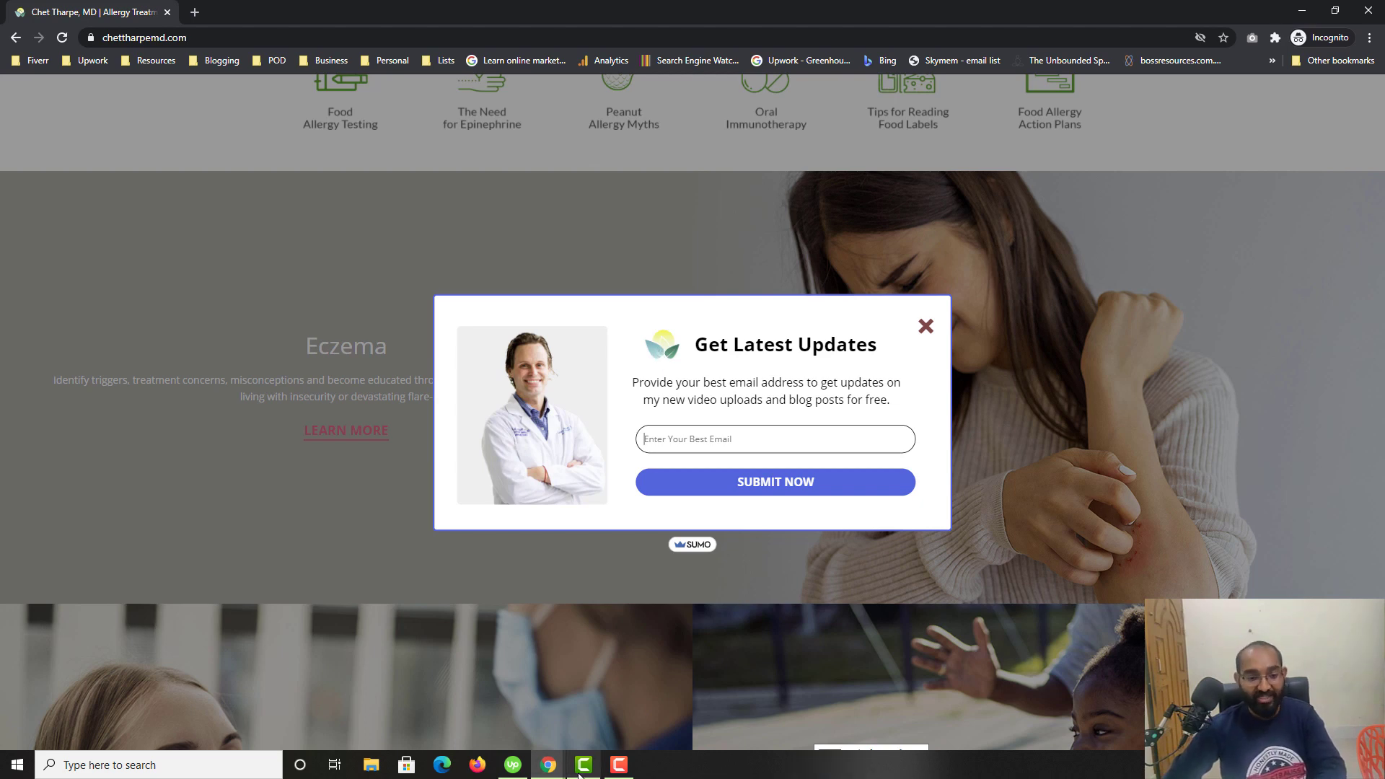
left_click(548, 765)
left_click(470, 703)
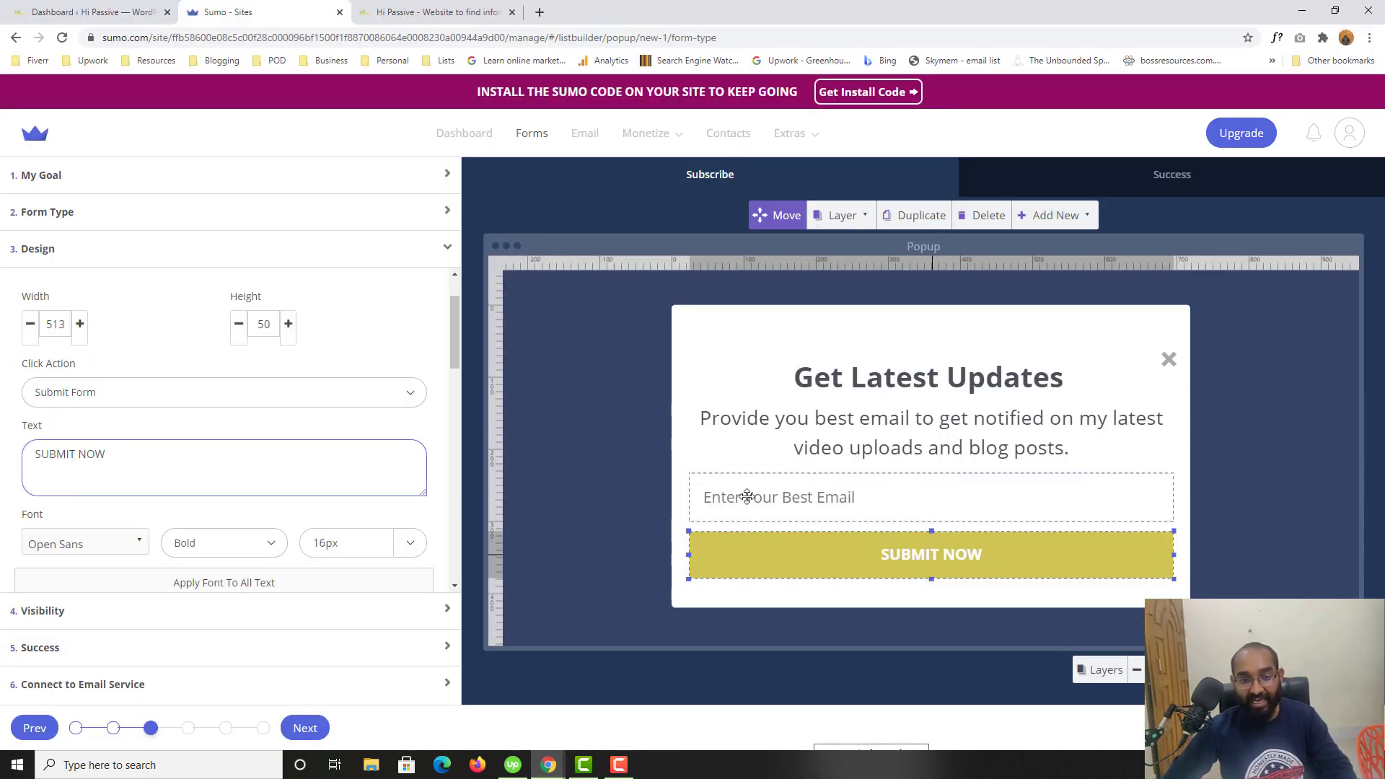
Step: Widen the popup's white background box toward its left side to a width of 704
left_click(672, 452)
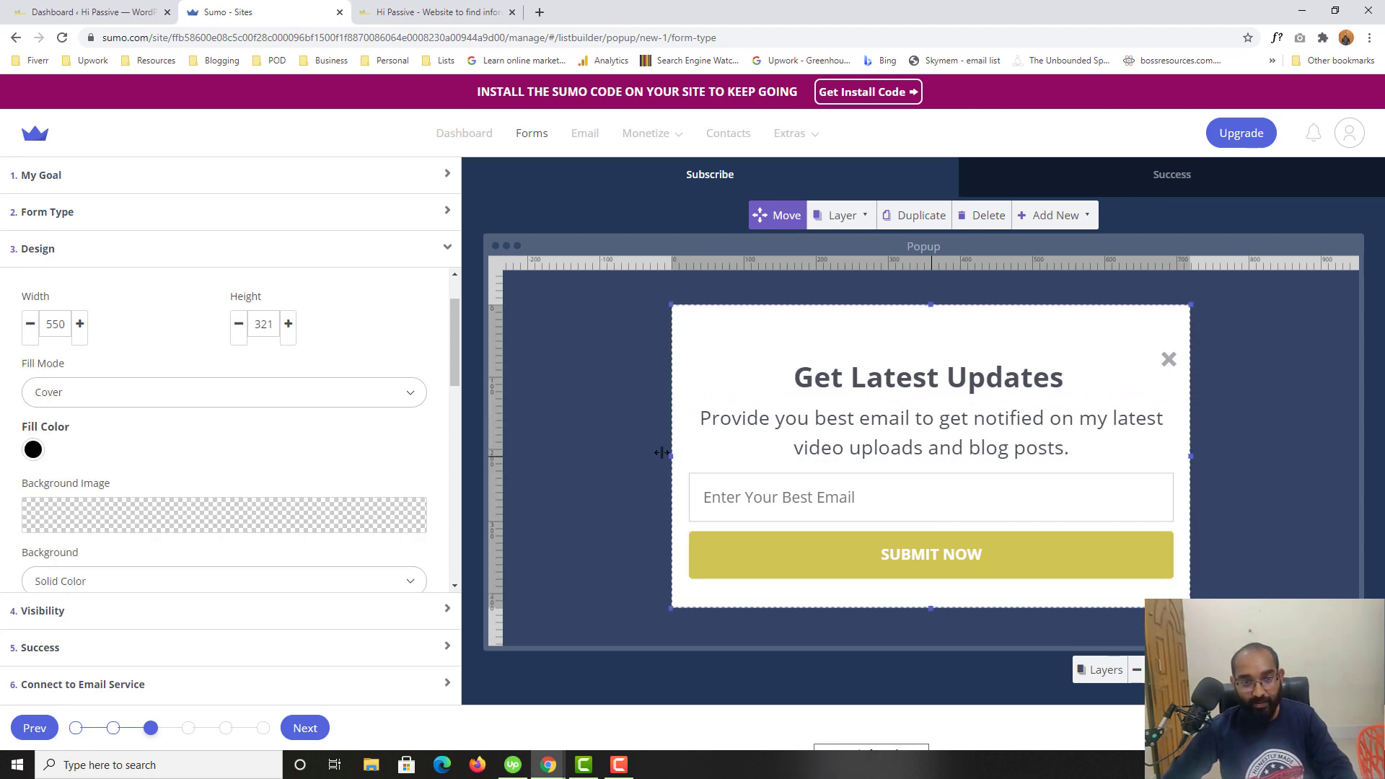
left_click_drag(661, 452, 526, 454)
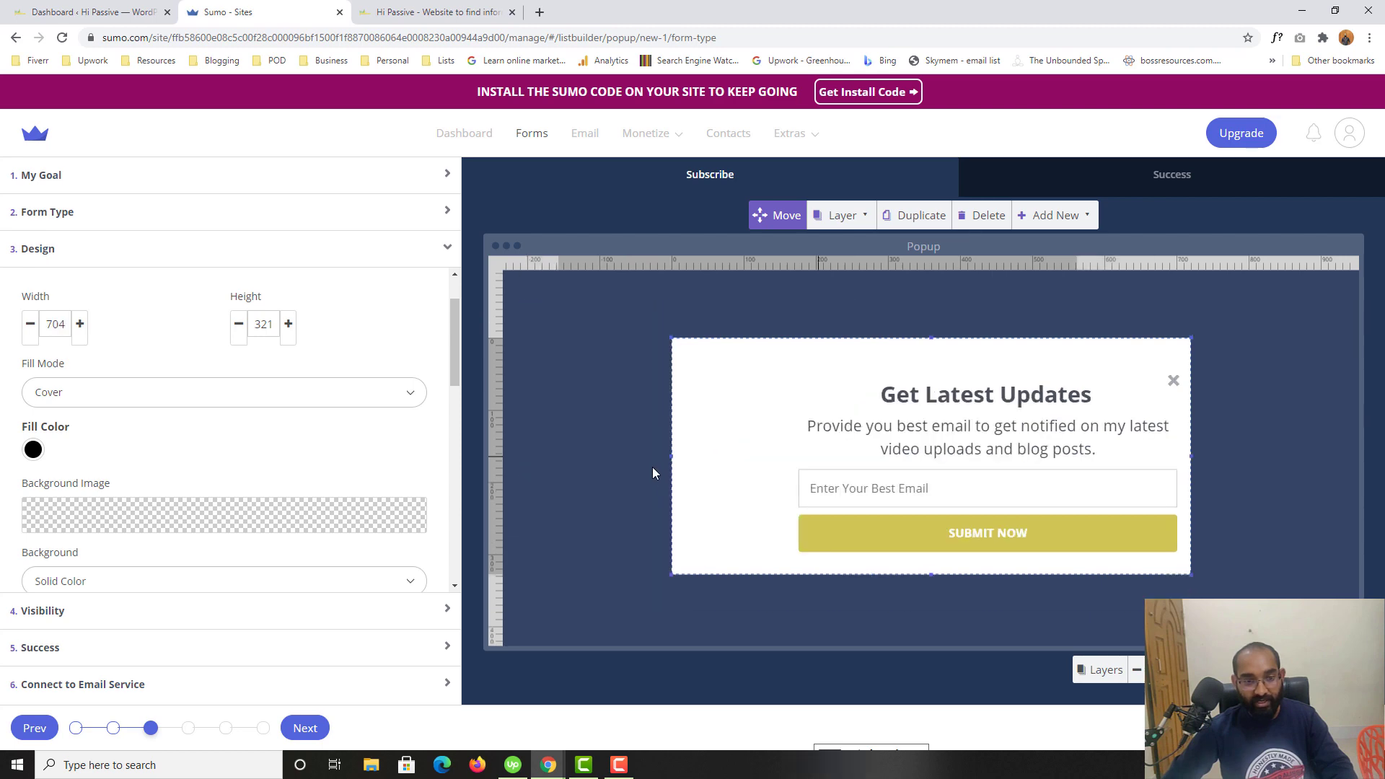
Step: Add a new background element to the popup and upload Transparent Image.png as its background image
left_click(1054, 215)
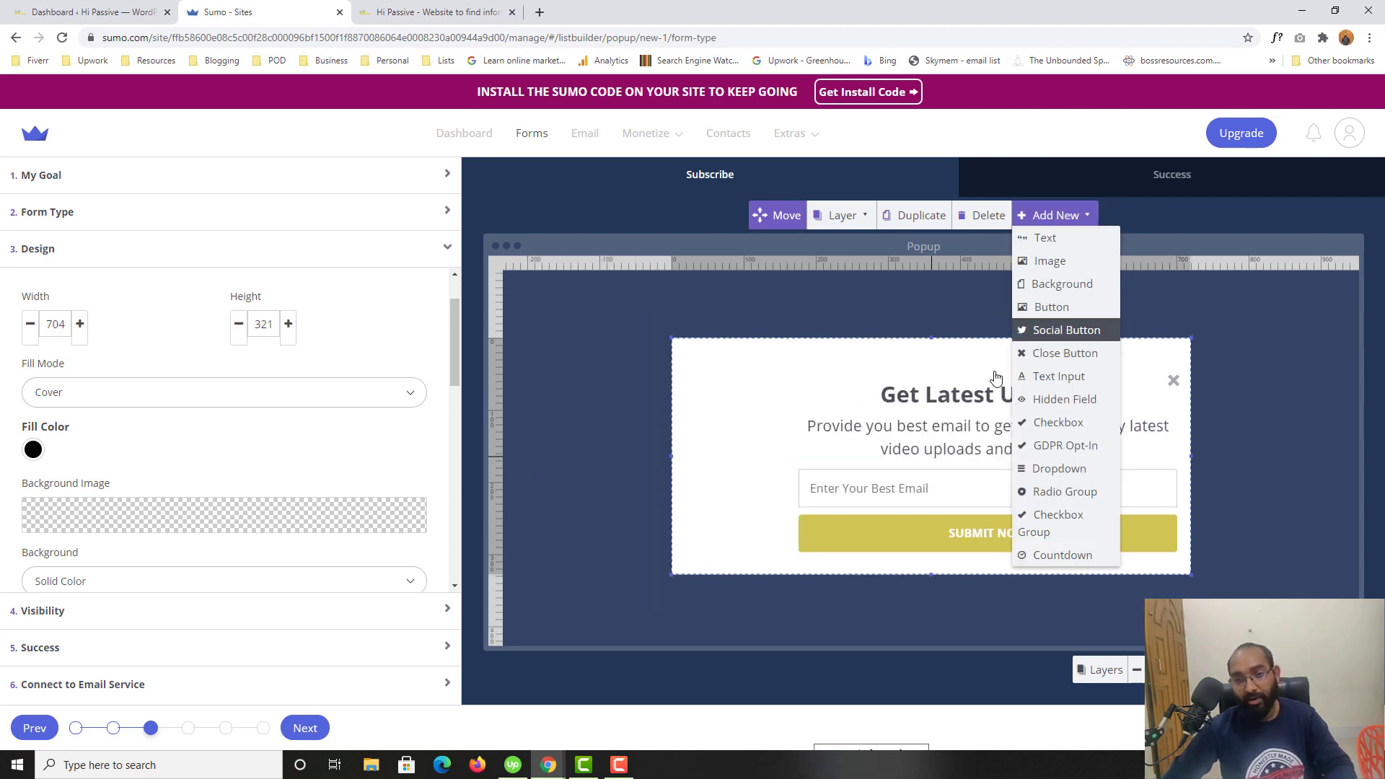
left_click(1054, 215)
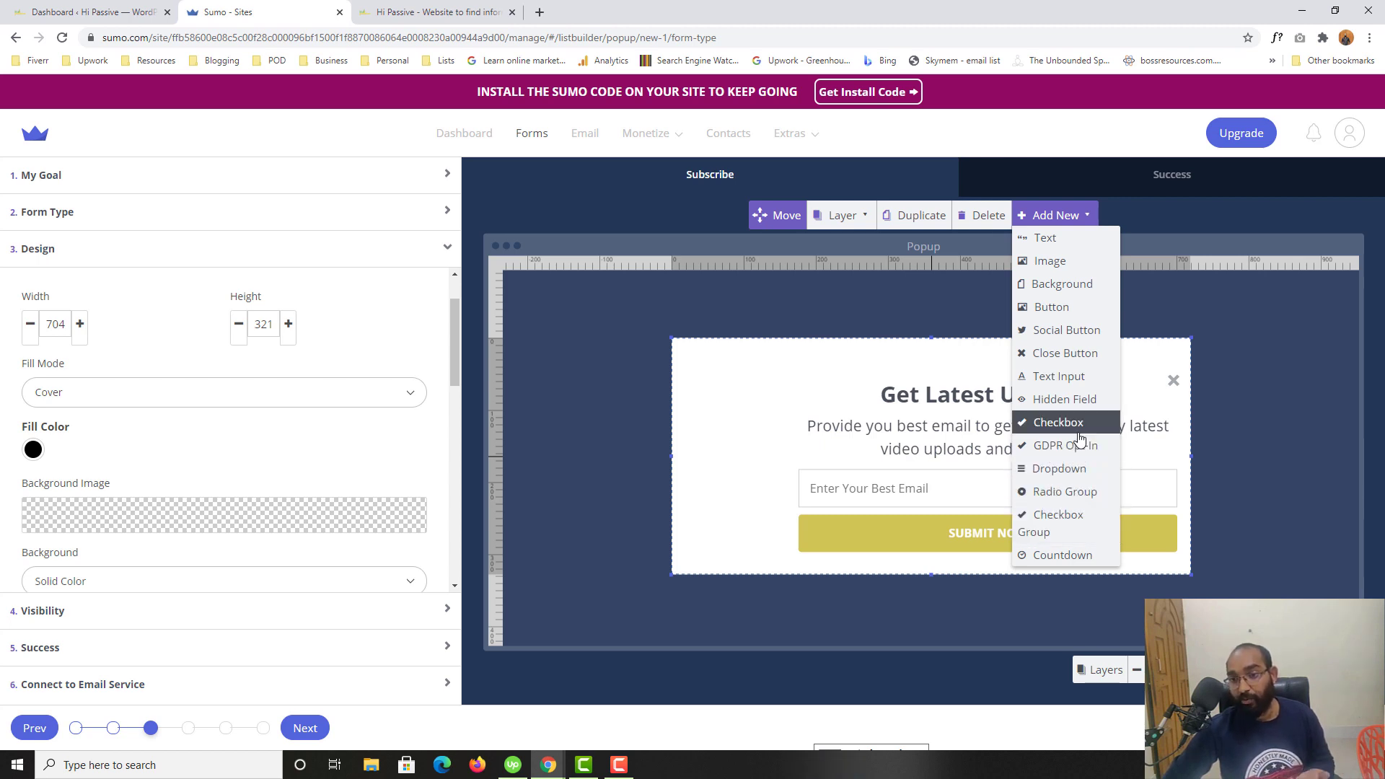
left_click(1065, 285)
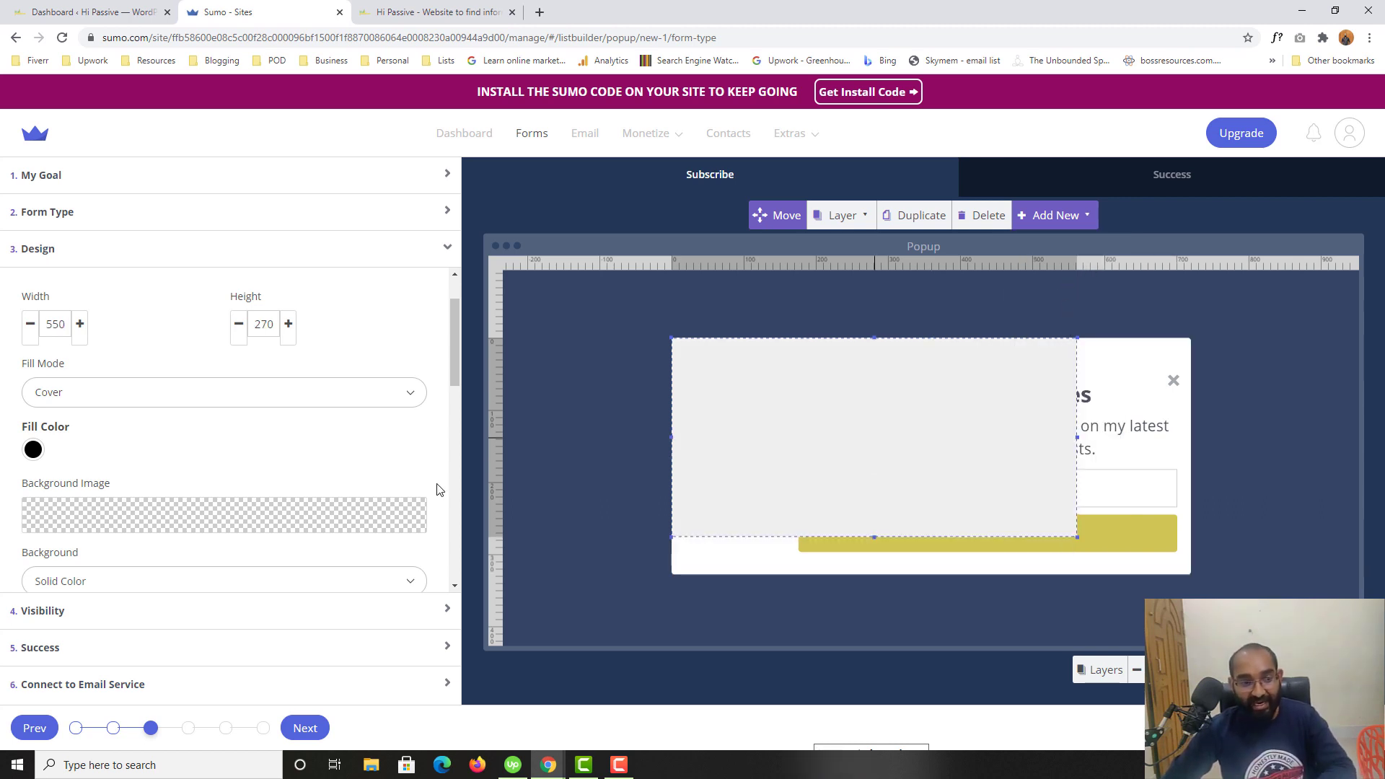
left_click(220, 517)
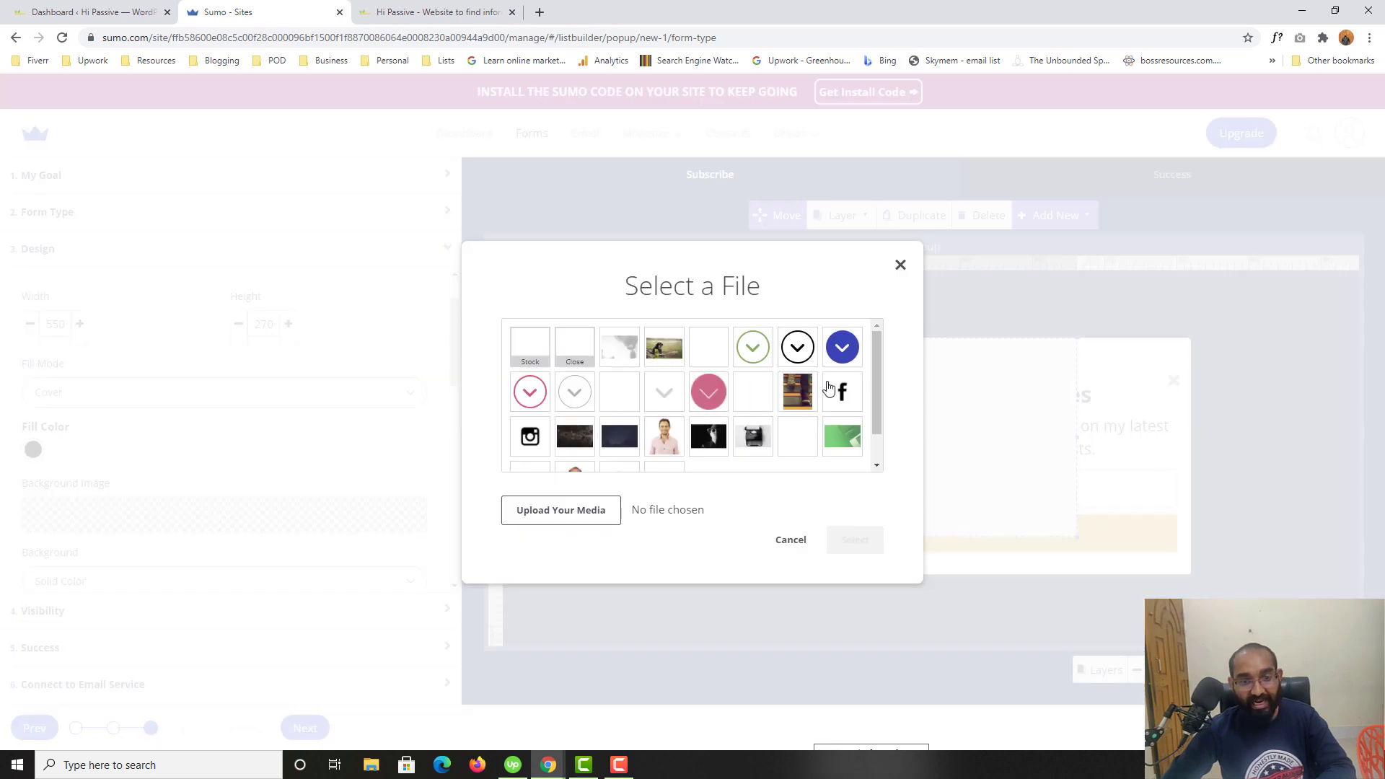
left_click(574, 510)
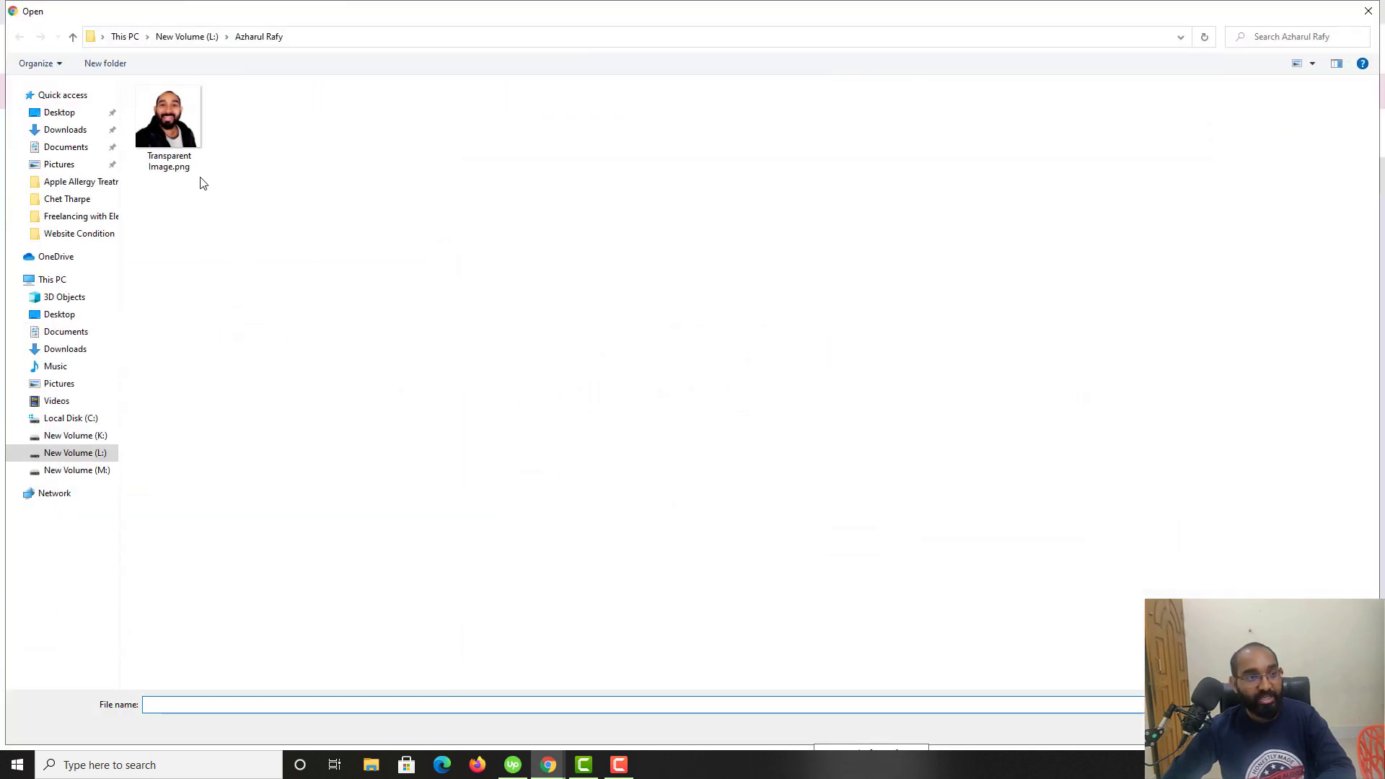
left_click(170, 141)
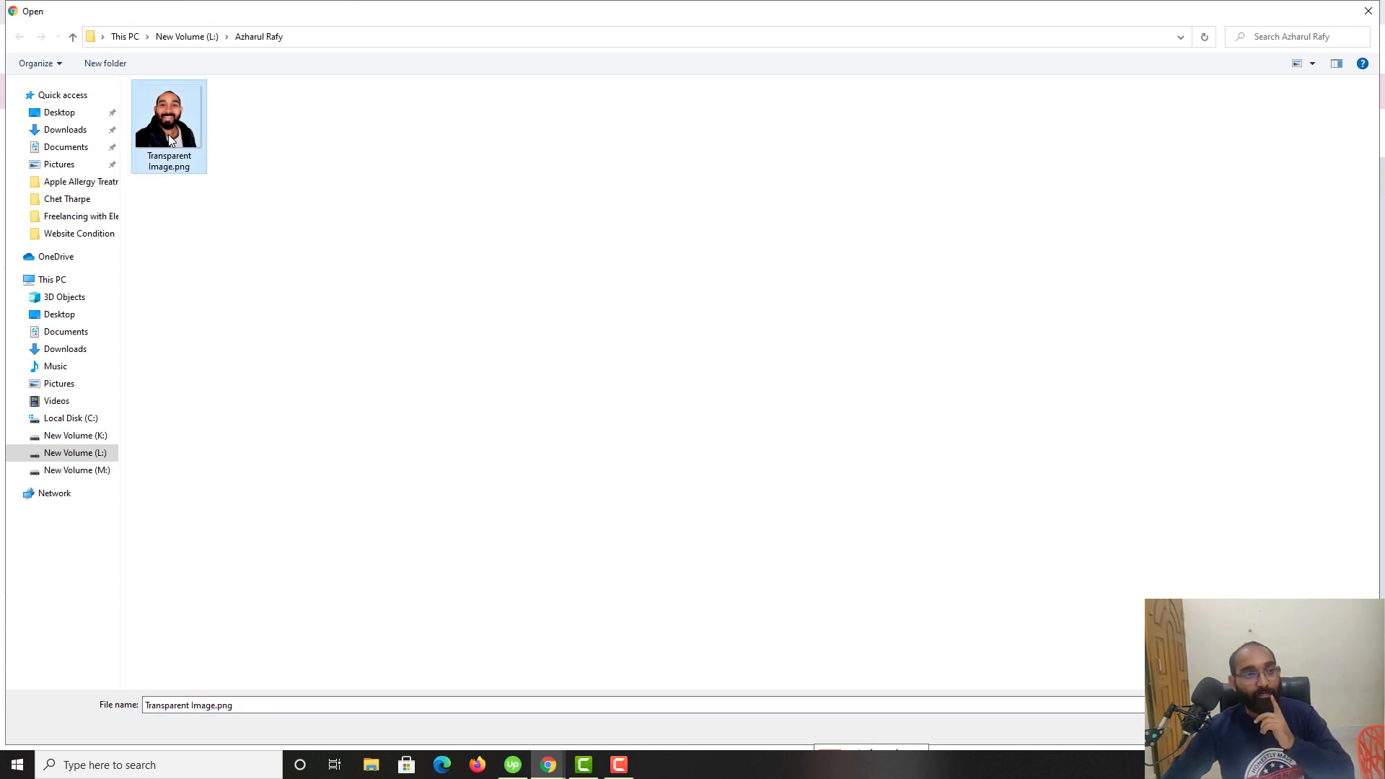
key("Return")
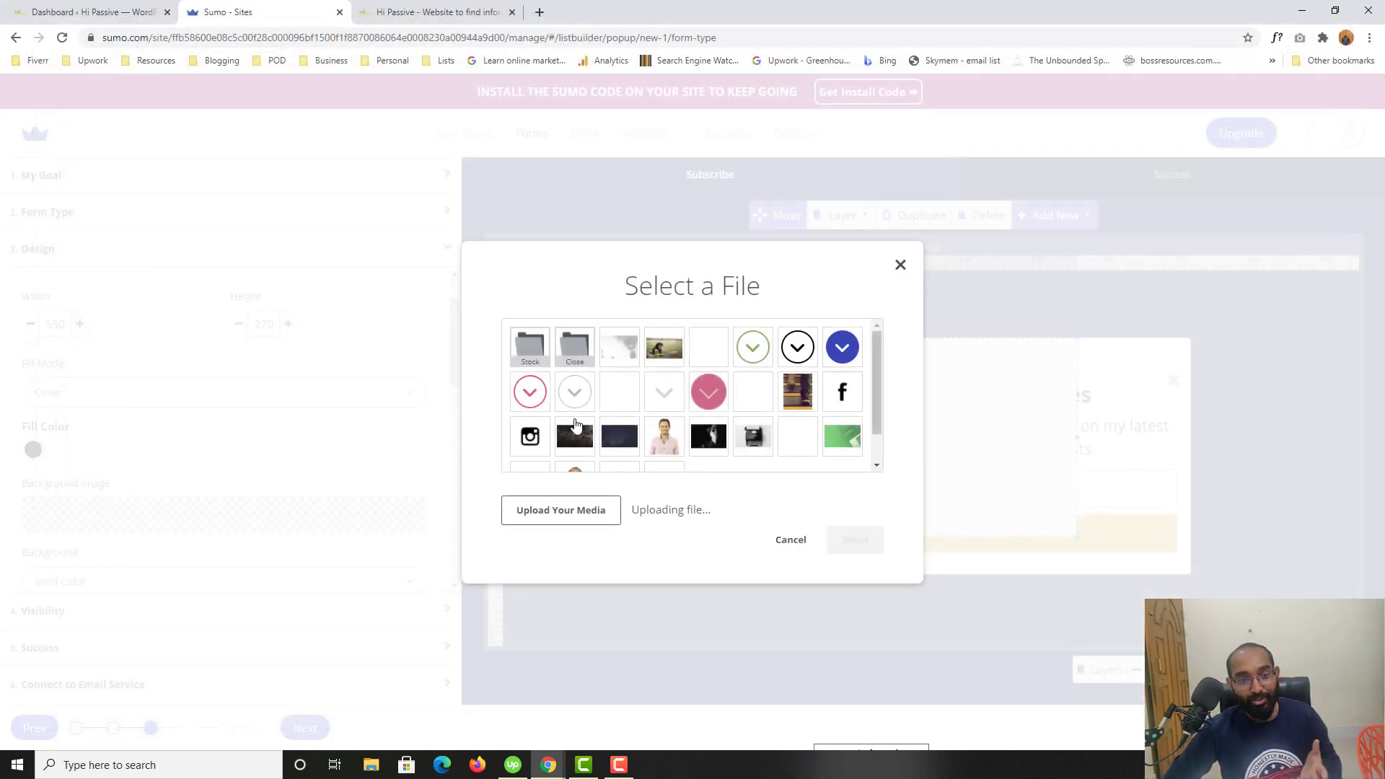
scroll(627, 406, "down", 1)
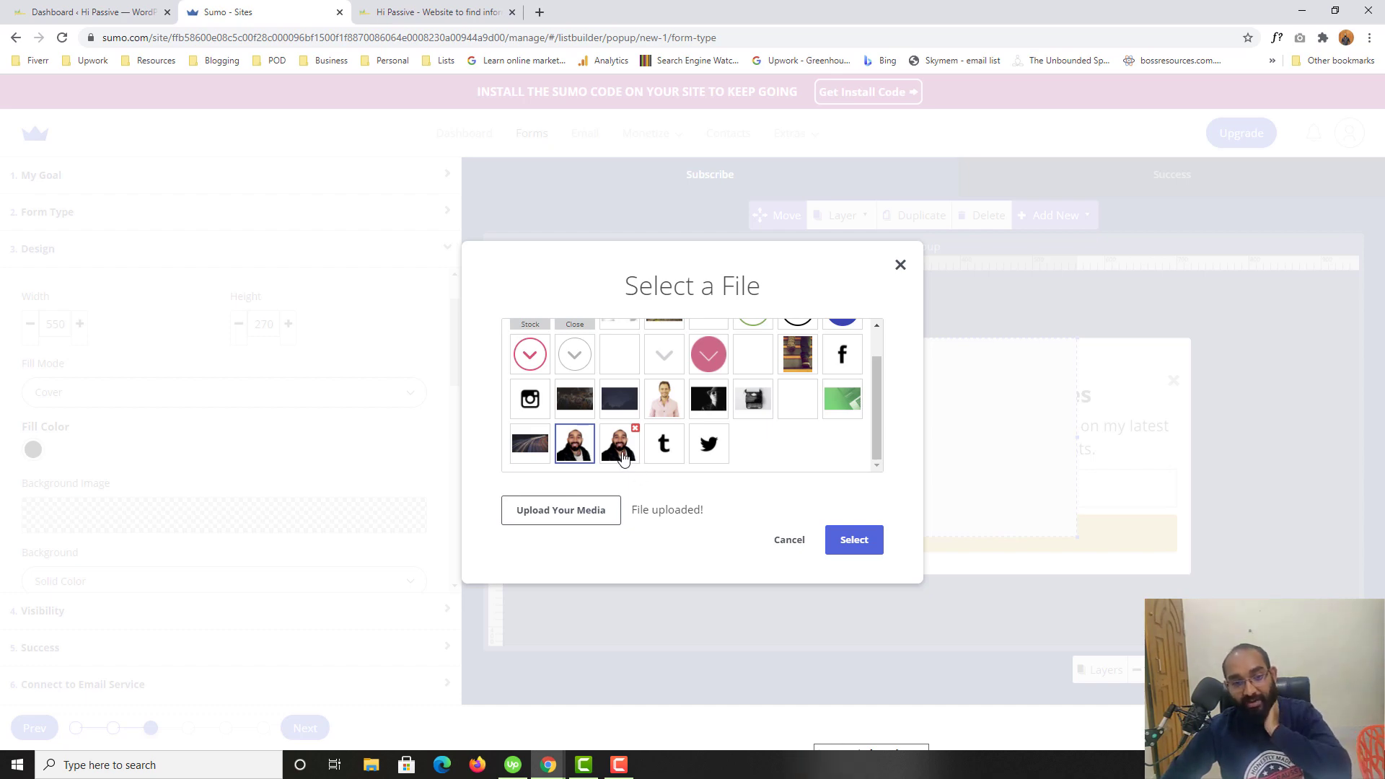
left_click(851, 554)
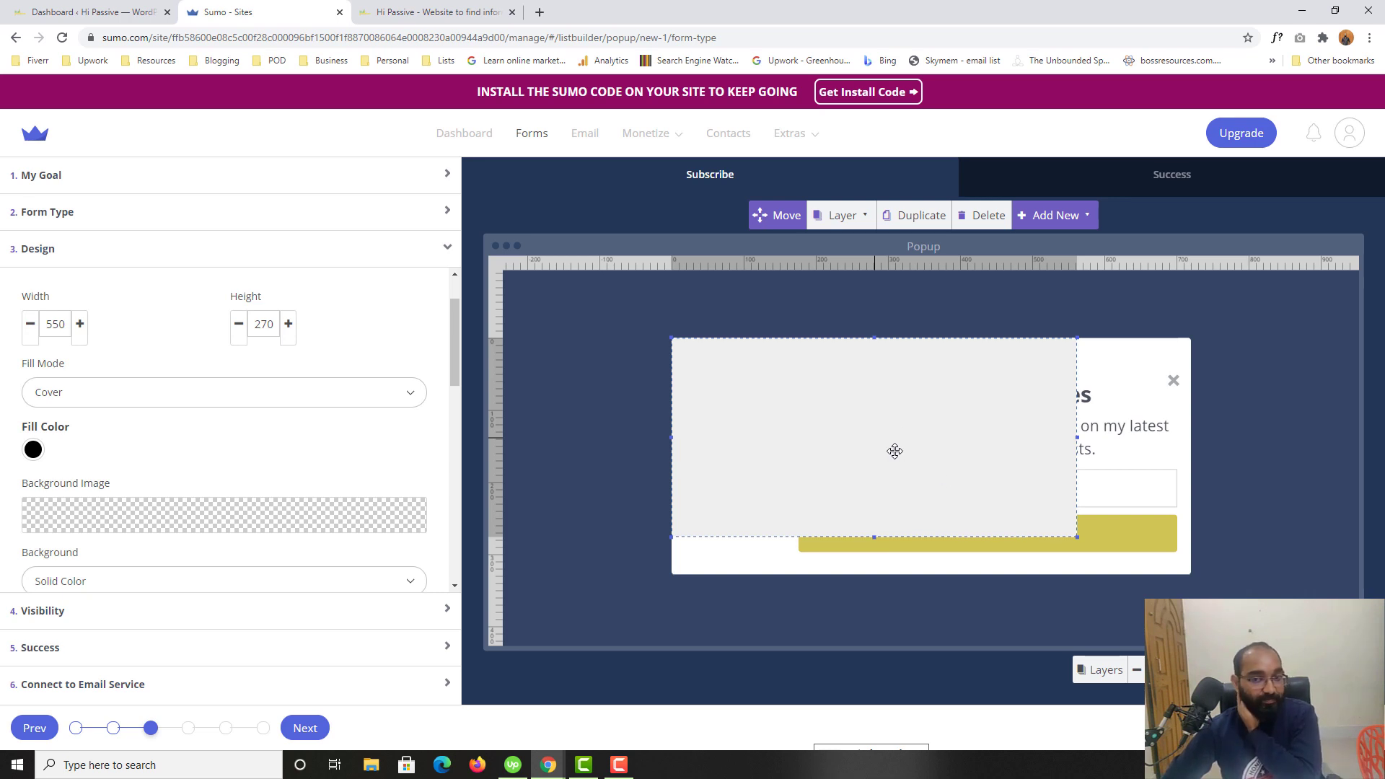
Step: Review the photo element's design settings and fill mode options, keeping the fill mode on Cover
scroll(245, 465, "down", 1)
scroll(238, 451, "down", 1)
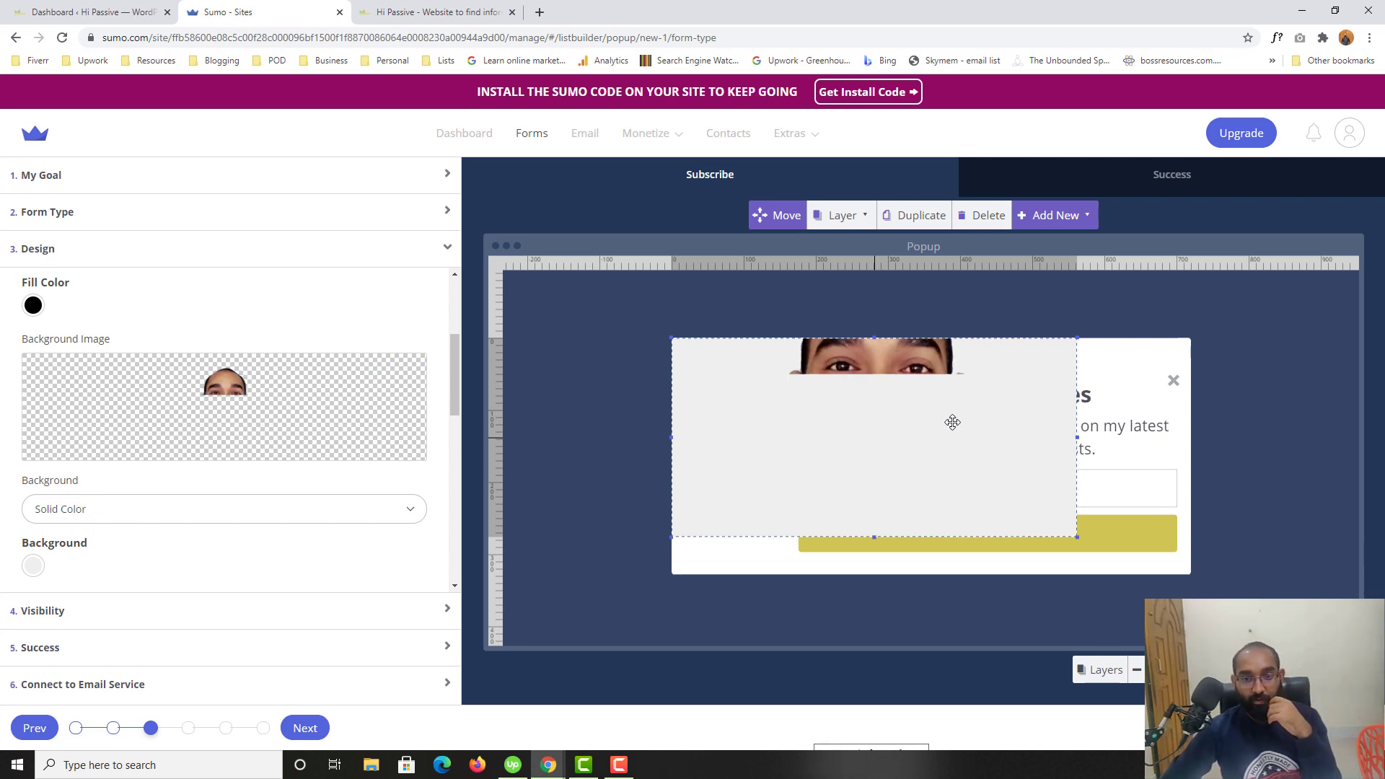
scroll(206, 490, "down", 2)
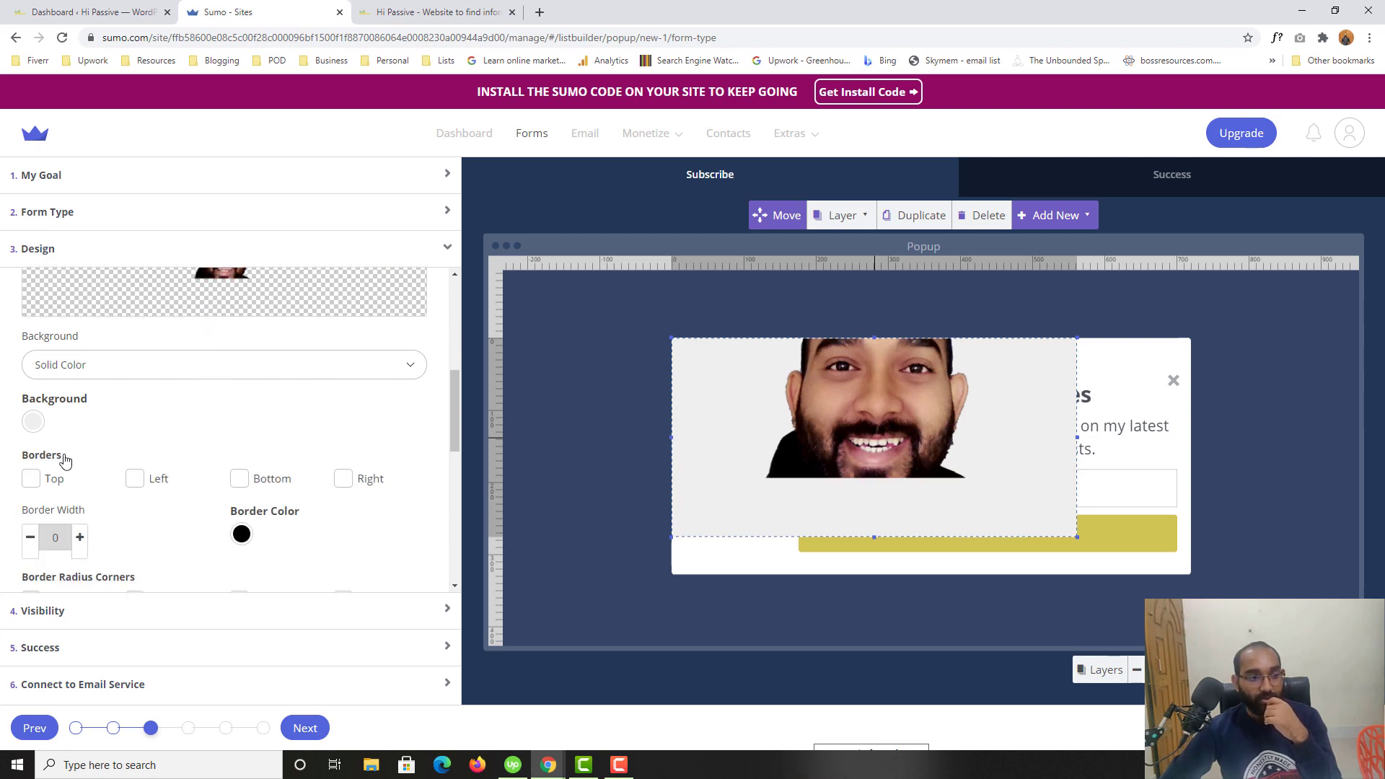
scroll(206, 490, "up", 2)
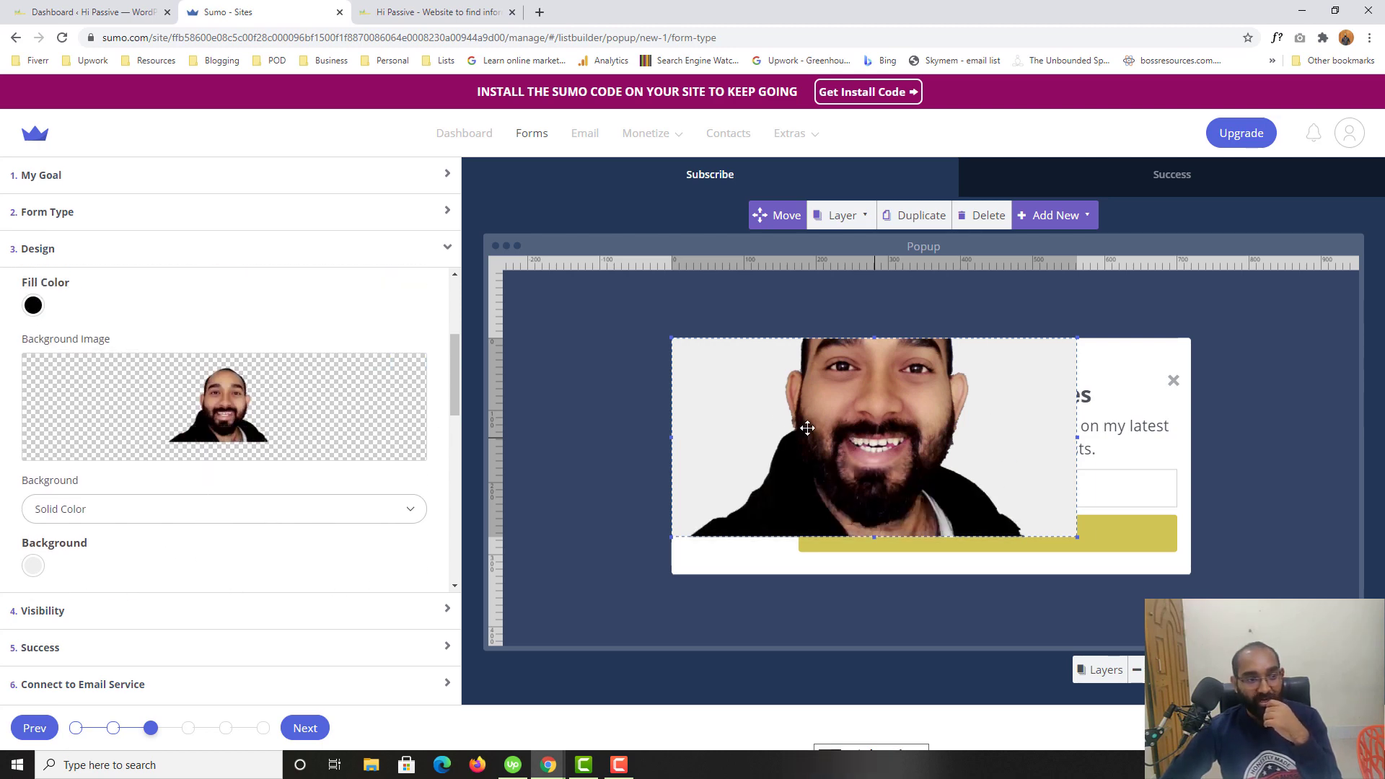
scroll(101, 479, "down", 2)
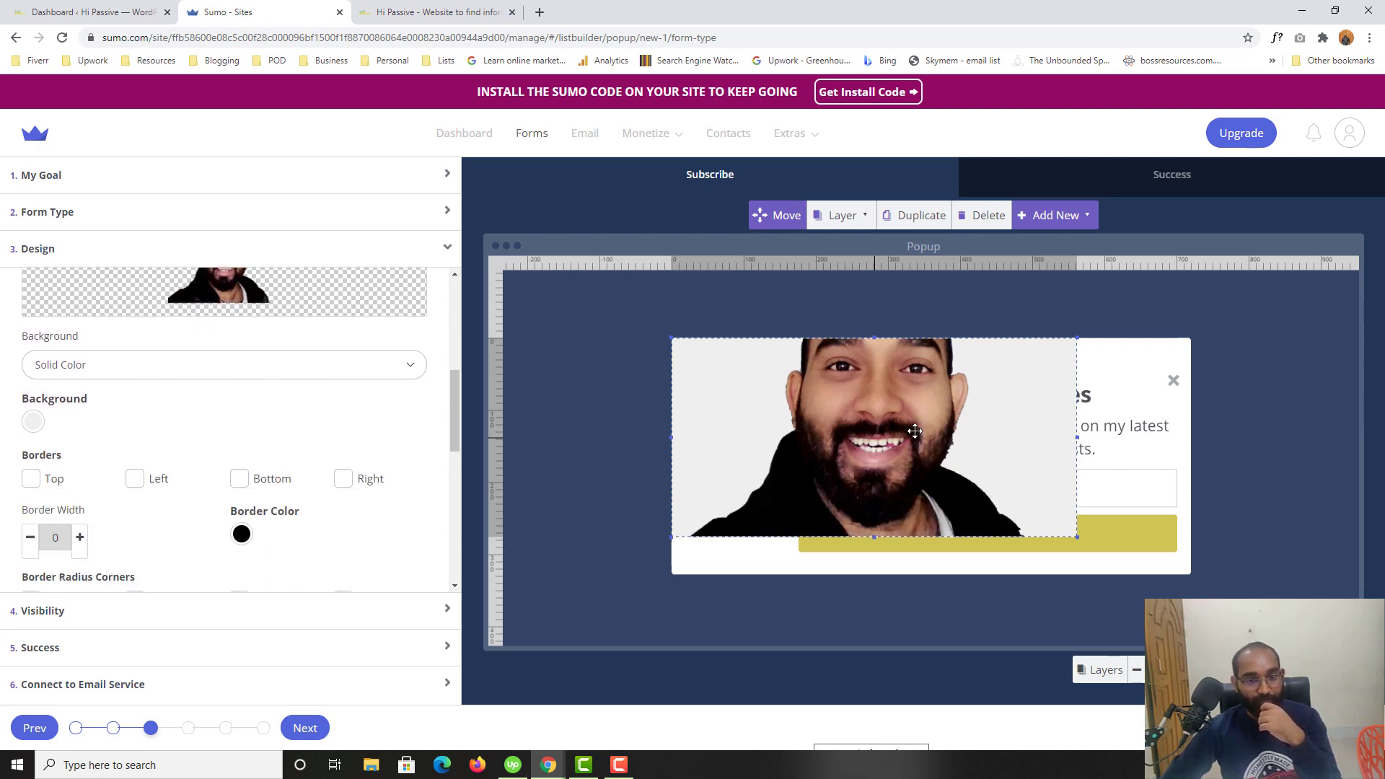
scroll(132, 500, "up", 2)
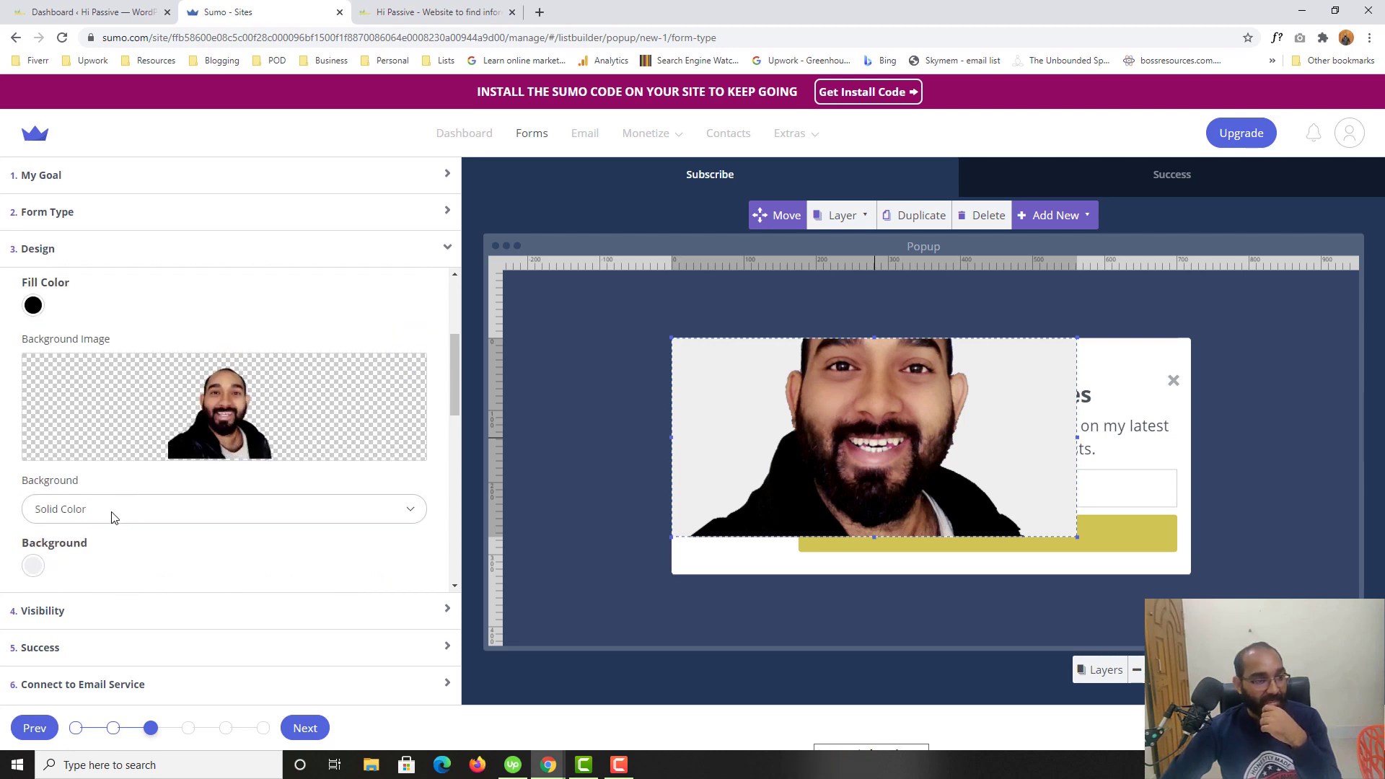
scroll(115, 513, "up", 2)
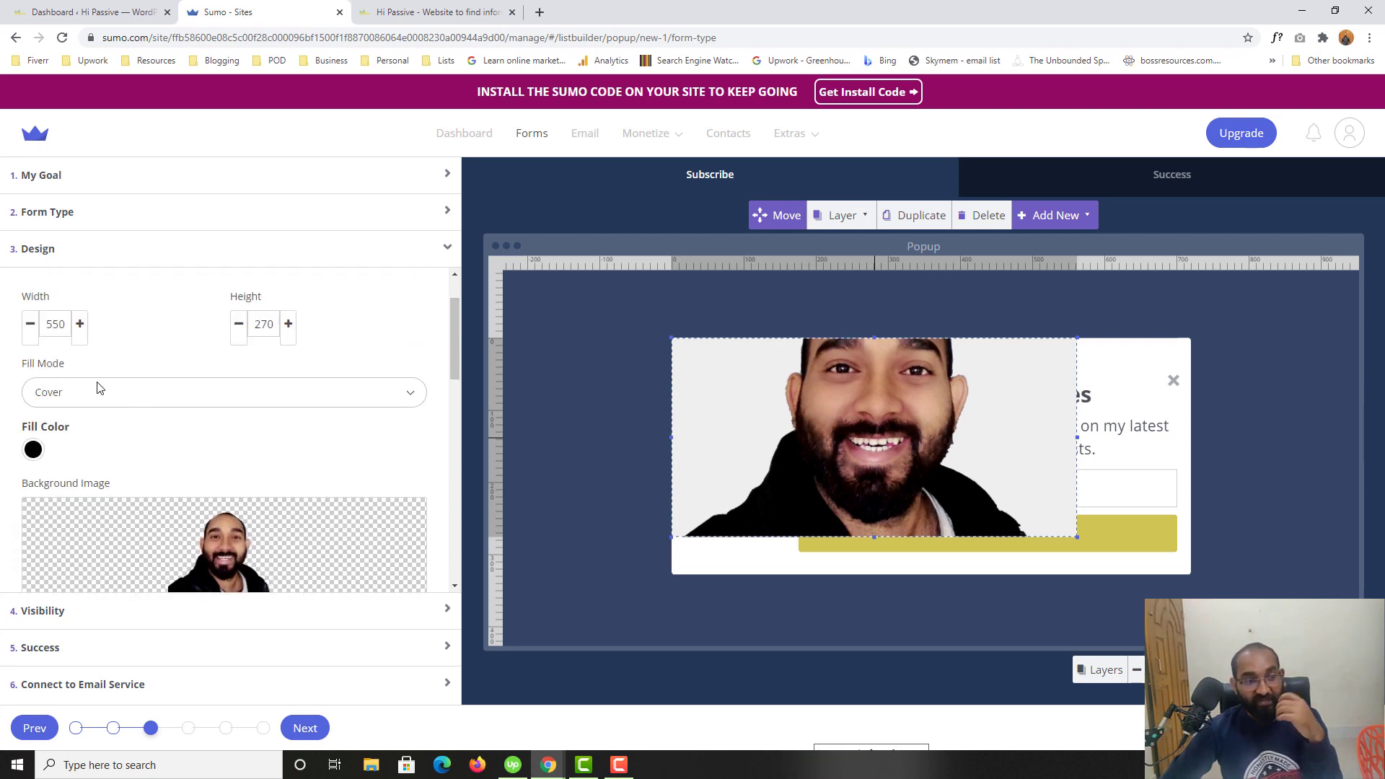
left_click(115, 394)
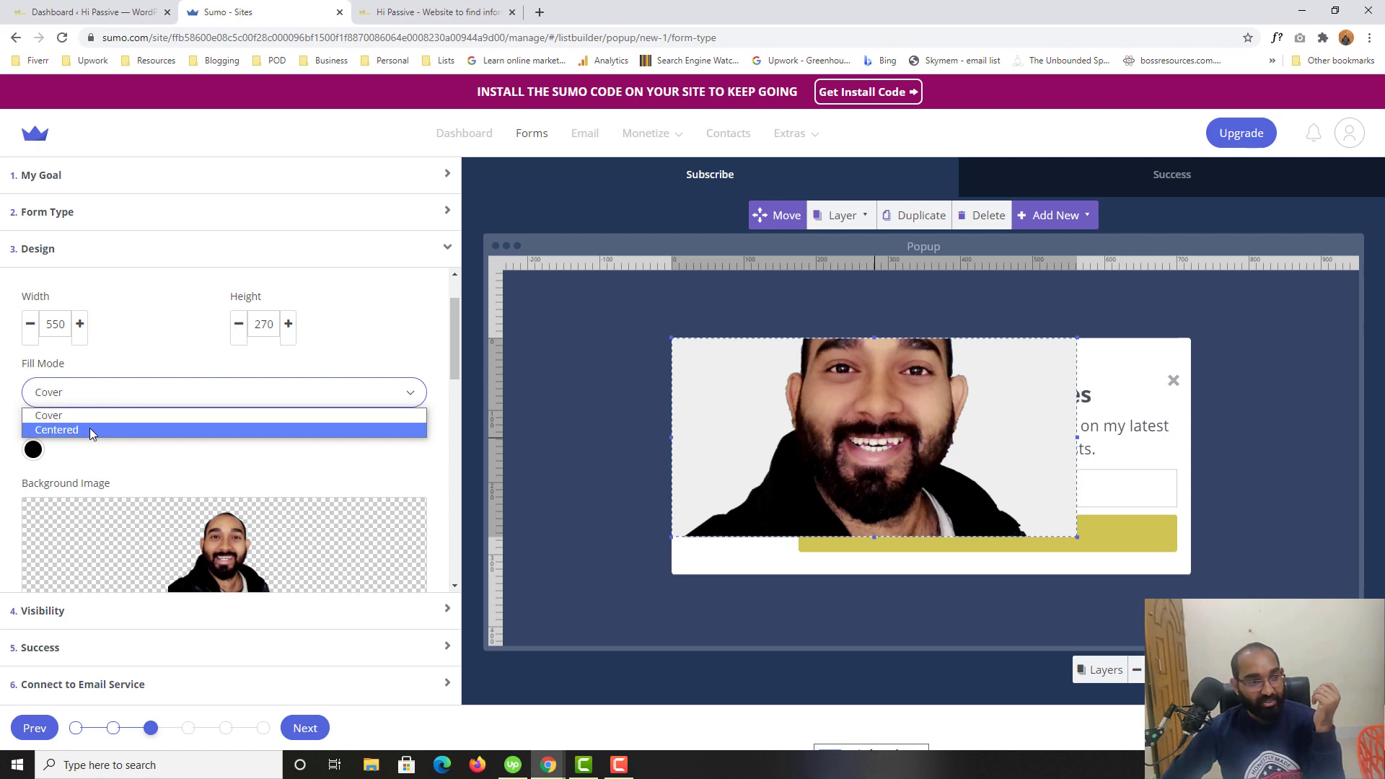
left_click(104, 416)
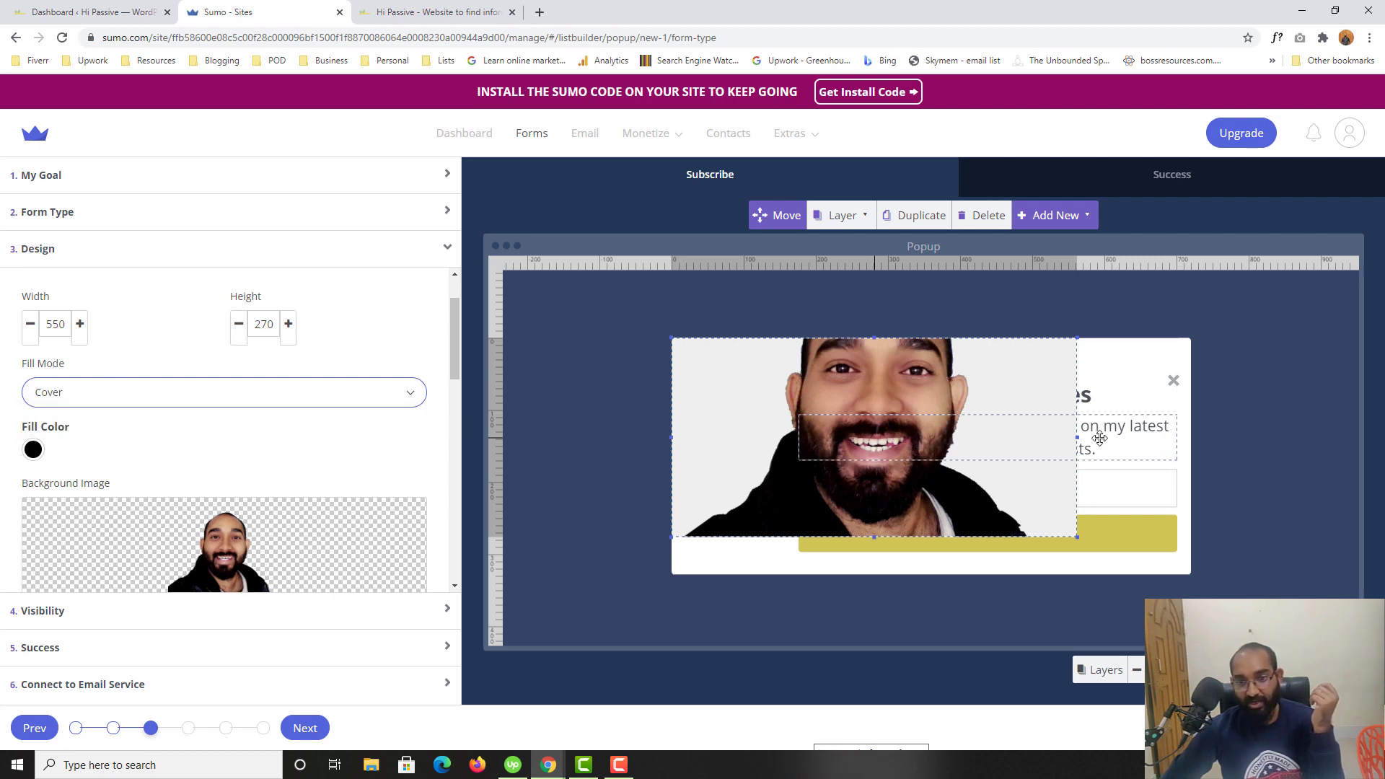
Step: Narrow the photo element to a width of 220 and extend the white background box leftward to a width of 795
left_click_drag(1077, 437, 834, 454)
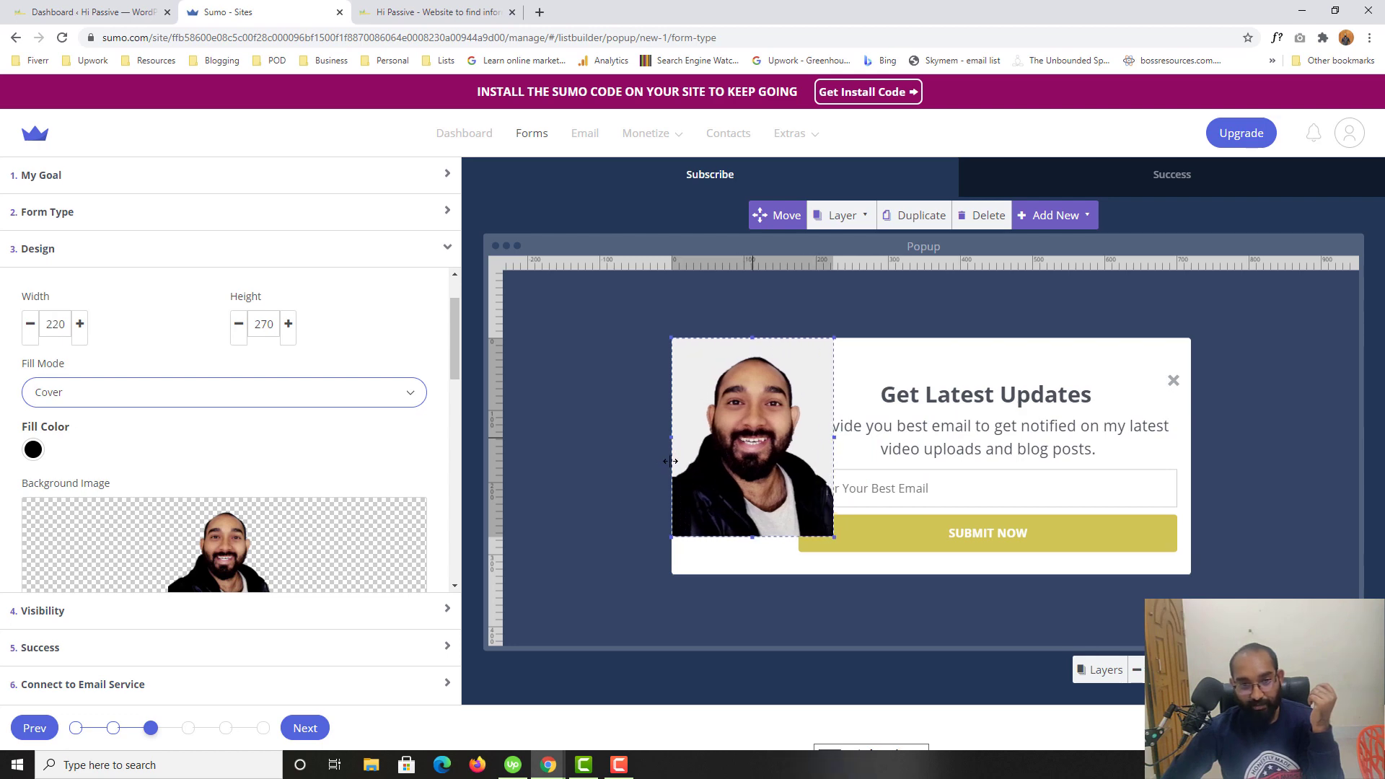
left_click_drag(670, 460, 605, 461)
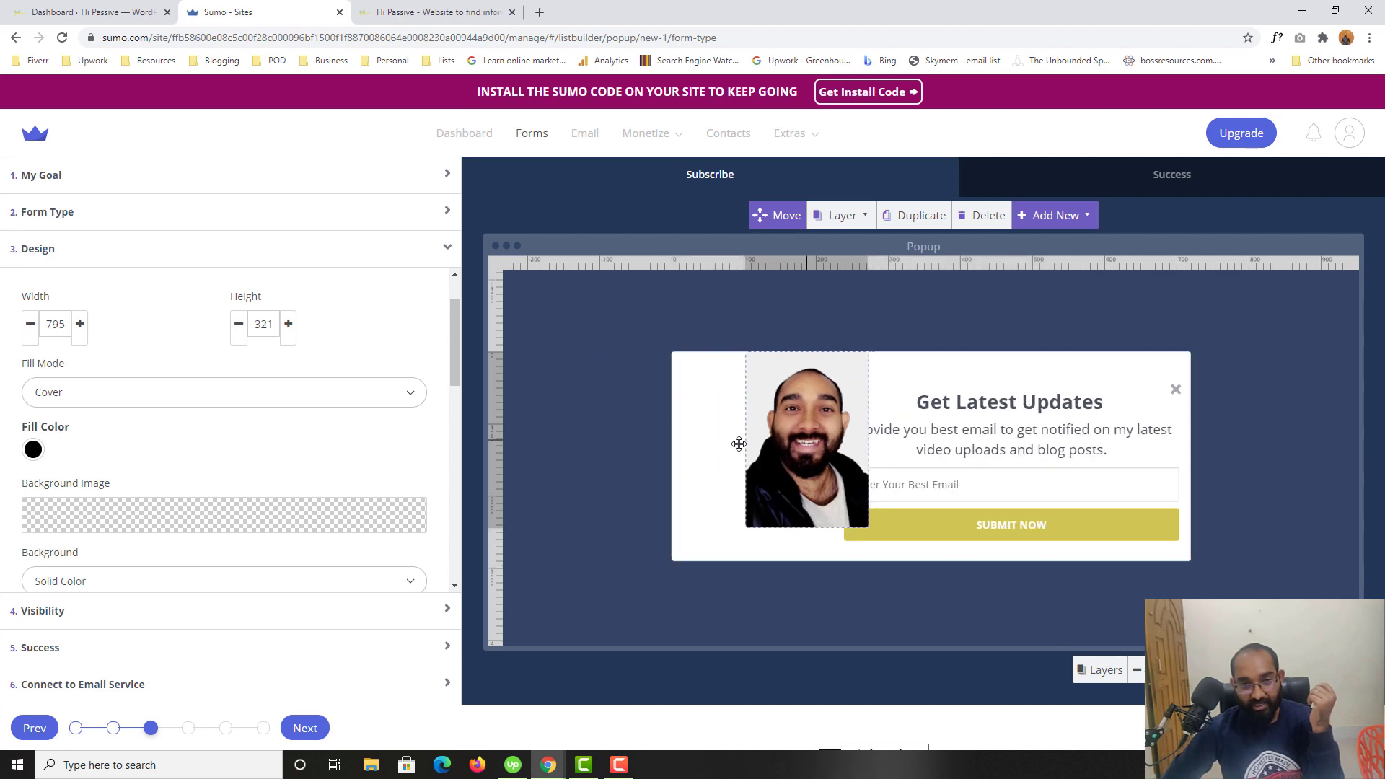
Step: Move the photo to the left end of the white box and resize it to 242 wide by 321 high
left_click_drag(738, 444, 671, 459)
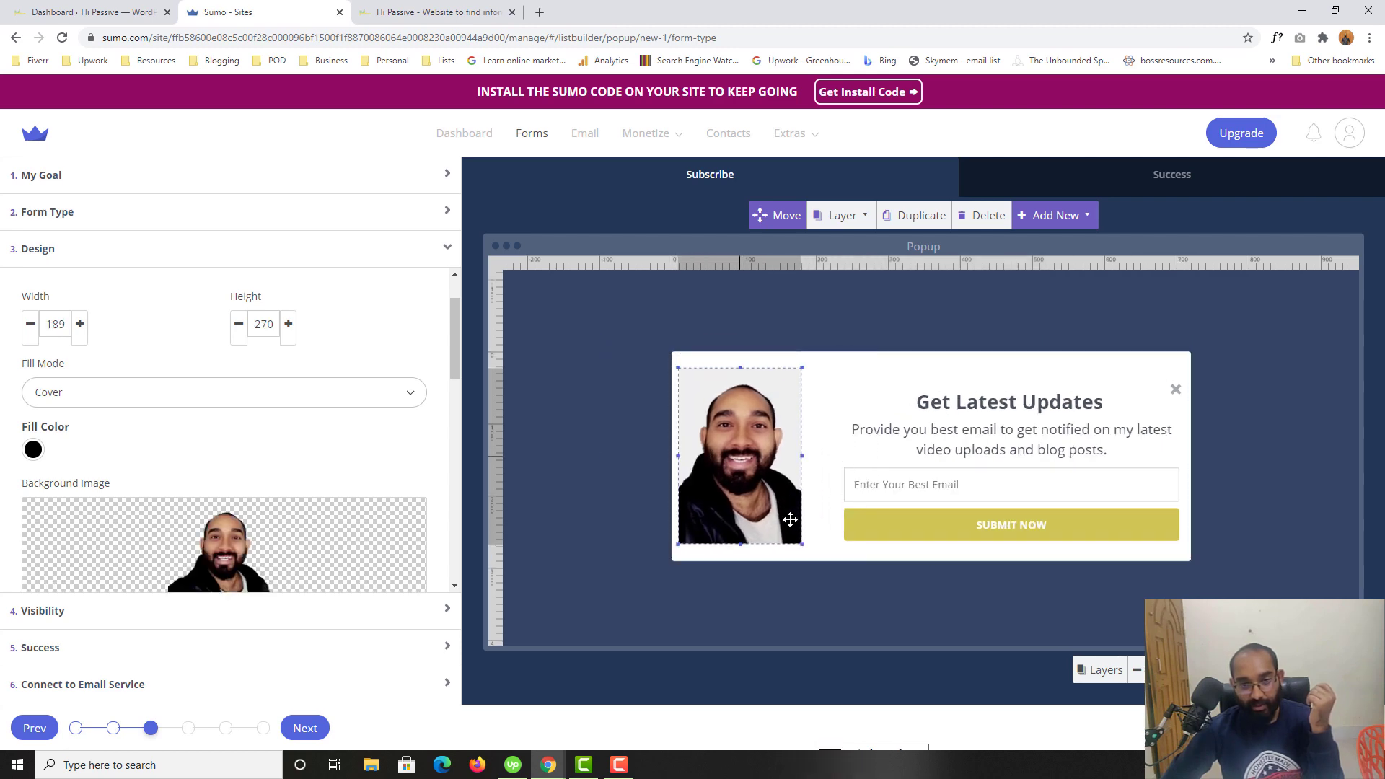
left_click_drag(802, 458, 843, 460)
left_click_drag(844, 368, 852, 359)
left_click_drag(764, 367, 764, 351)
left_click_drag(765, 546, 768, 564)
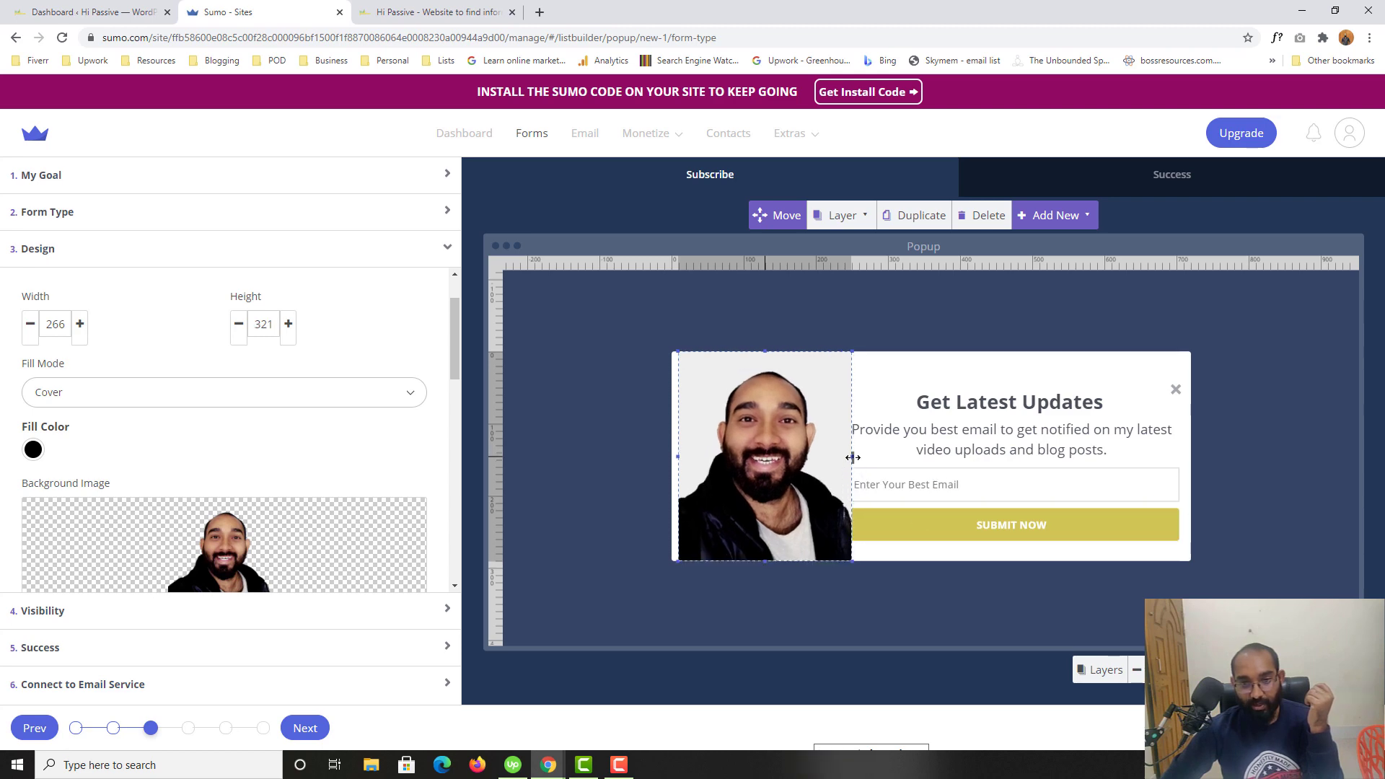
left_click_drag(852, 457, 836, 457)
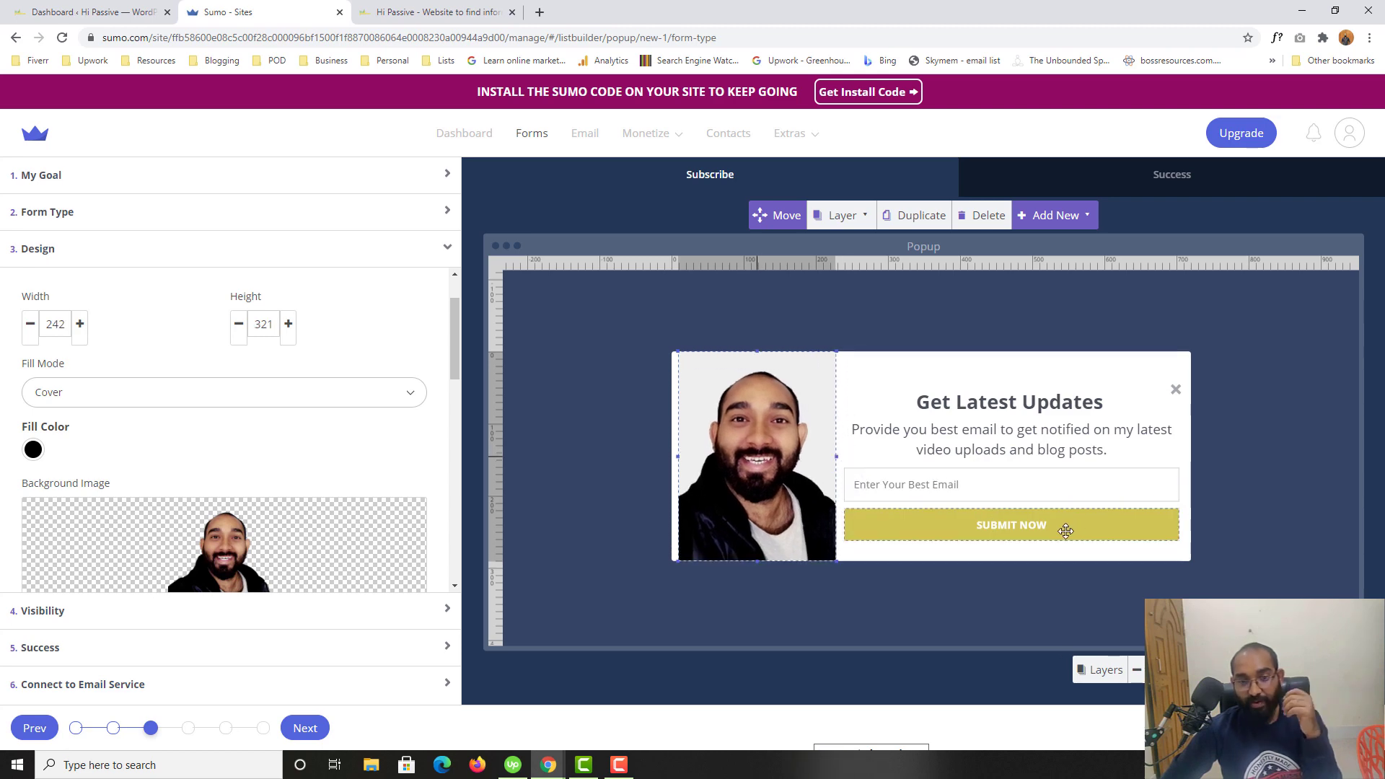
left_click(1237, 472)
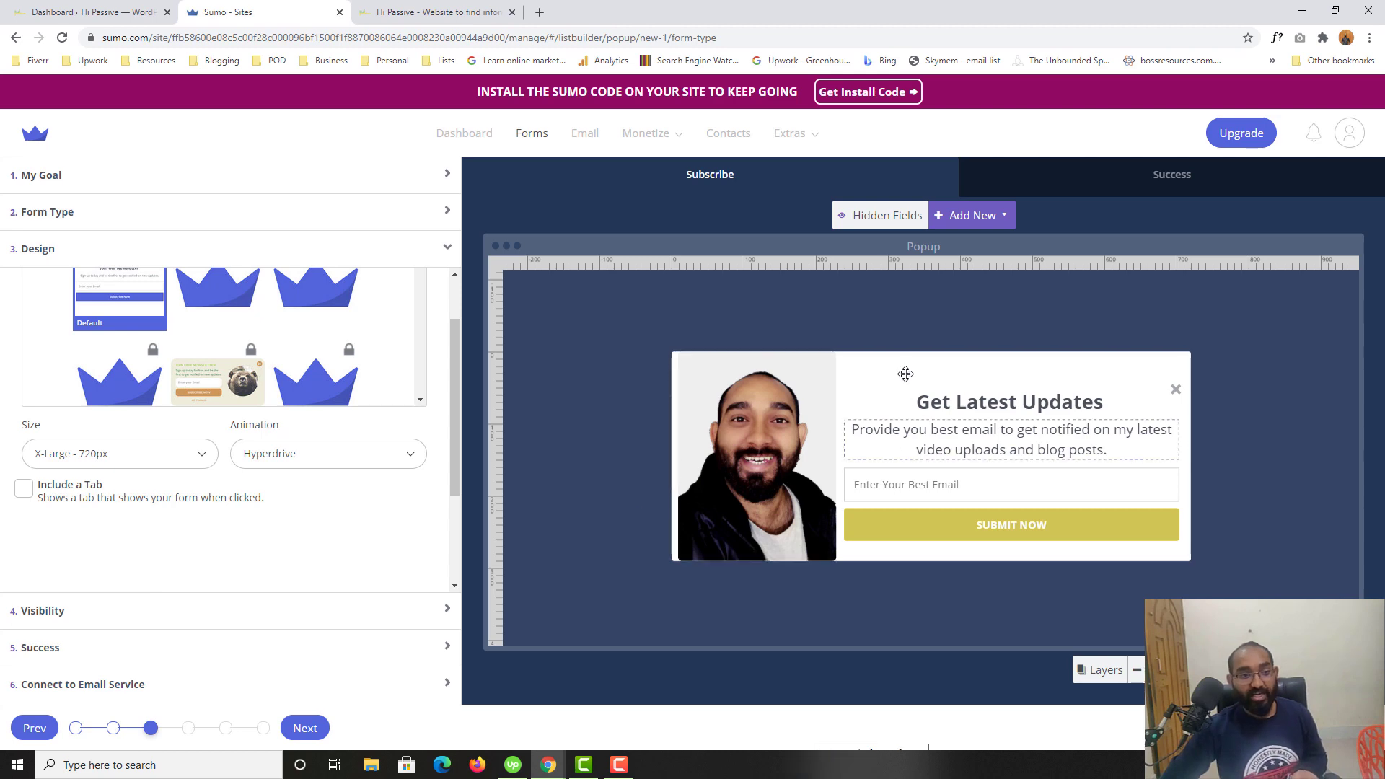
Step: Enlarge the white background box on all sides to 833 wide by 390 high, leaving a margin around the photo
left_click(903, 560)
left_click_drag(924, 561, 933, 586)
left_click_drag(928, 336, 932, 328)
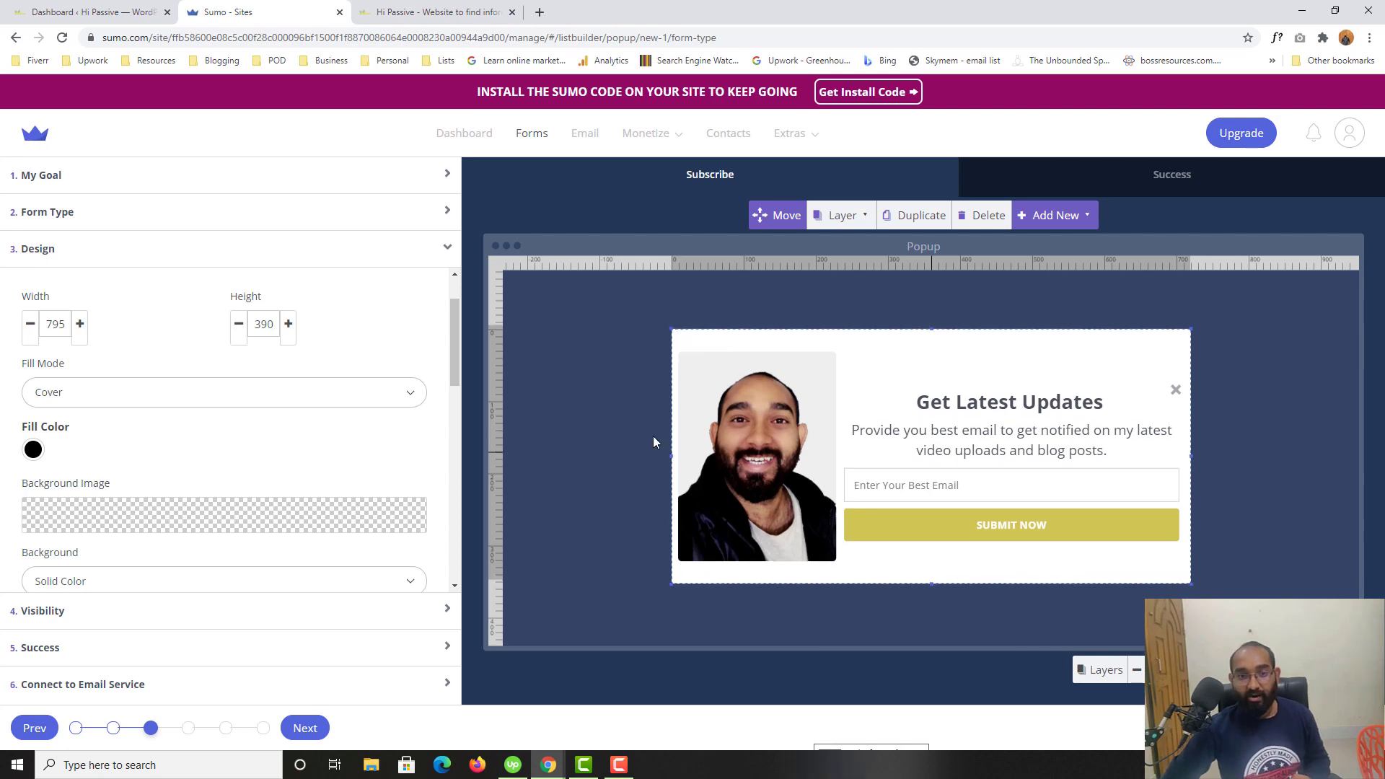
left_click_drag(669, 450, 658, 454)
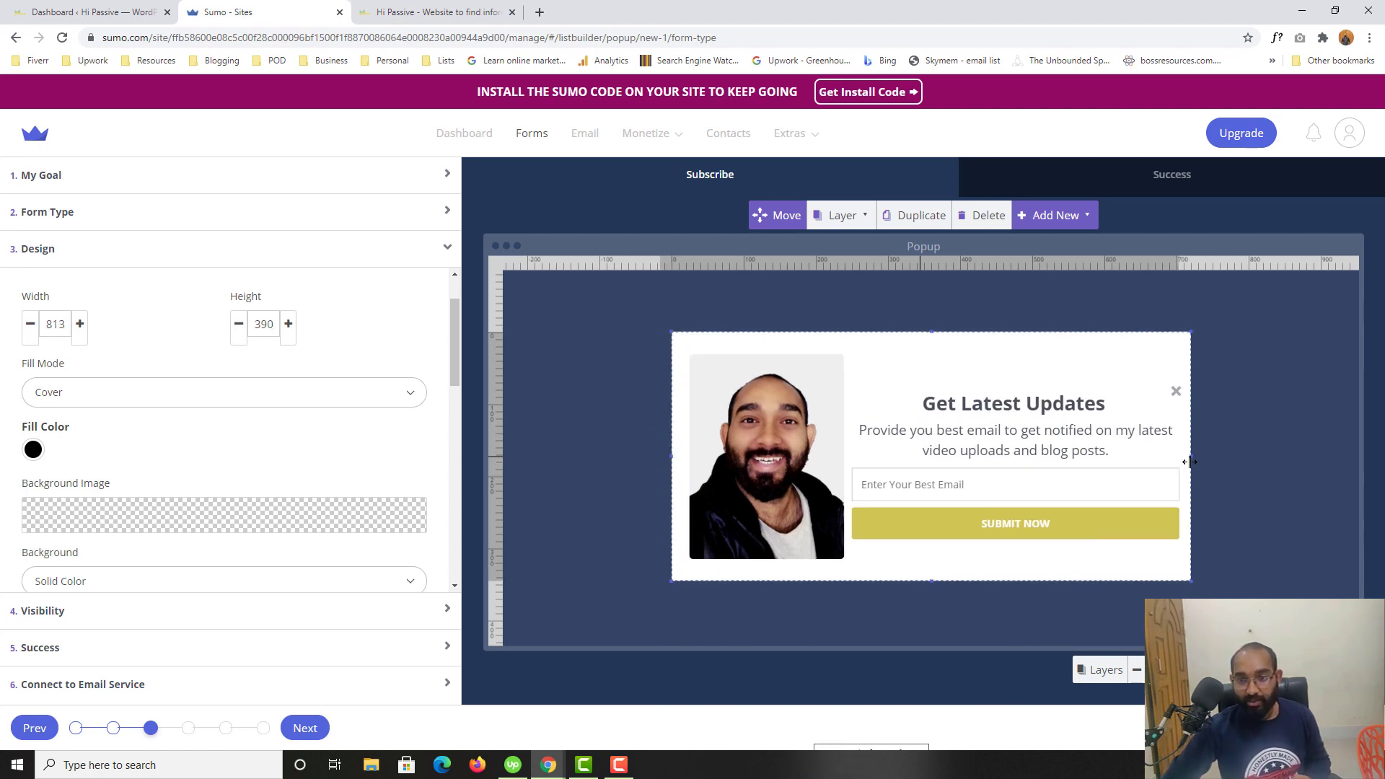
left_click_drag(1190, 460, 1201, 460)
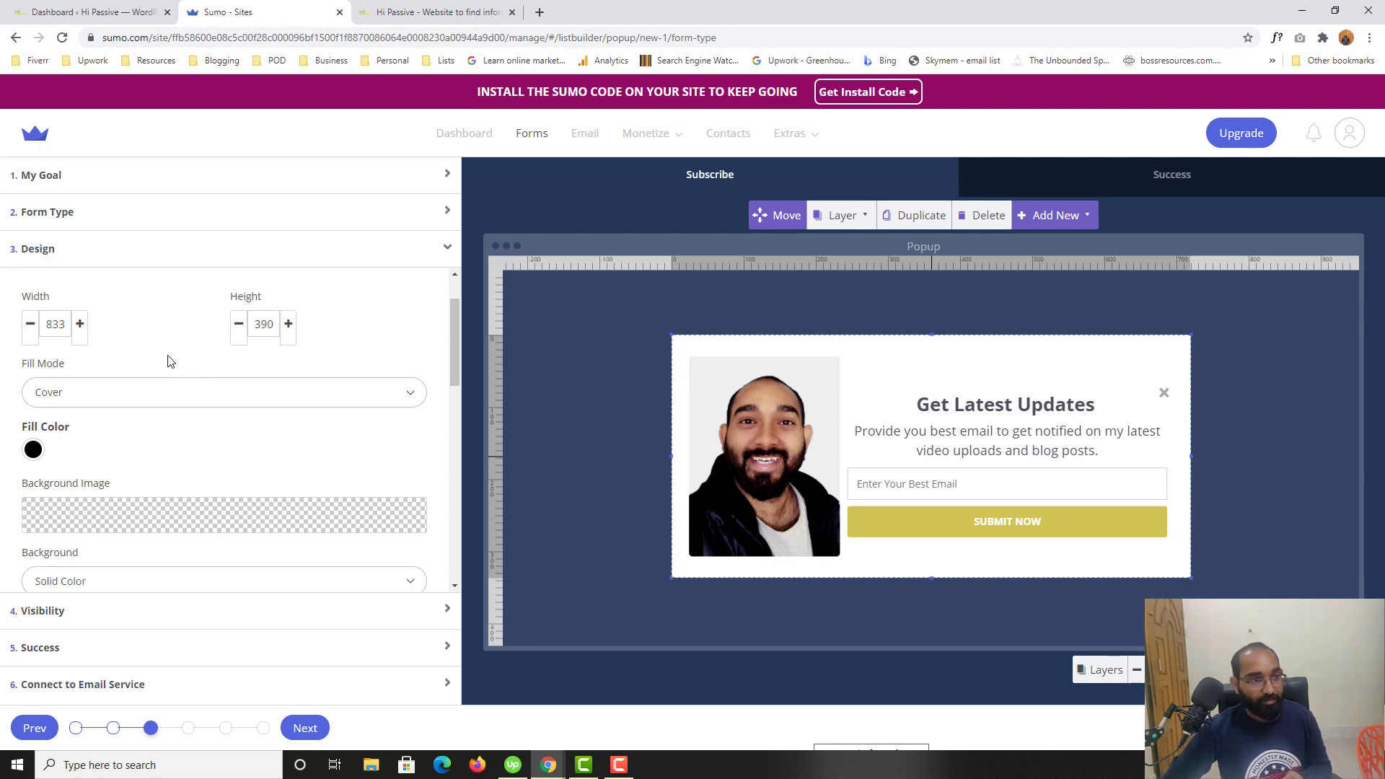
Step: Enable the top, left, bottom and right borders of the white background box with a border width of 5
scroll(180, 403, "down", 5)
scroll(32, 441, "up", 2)
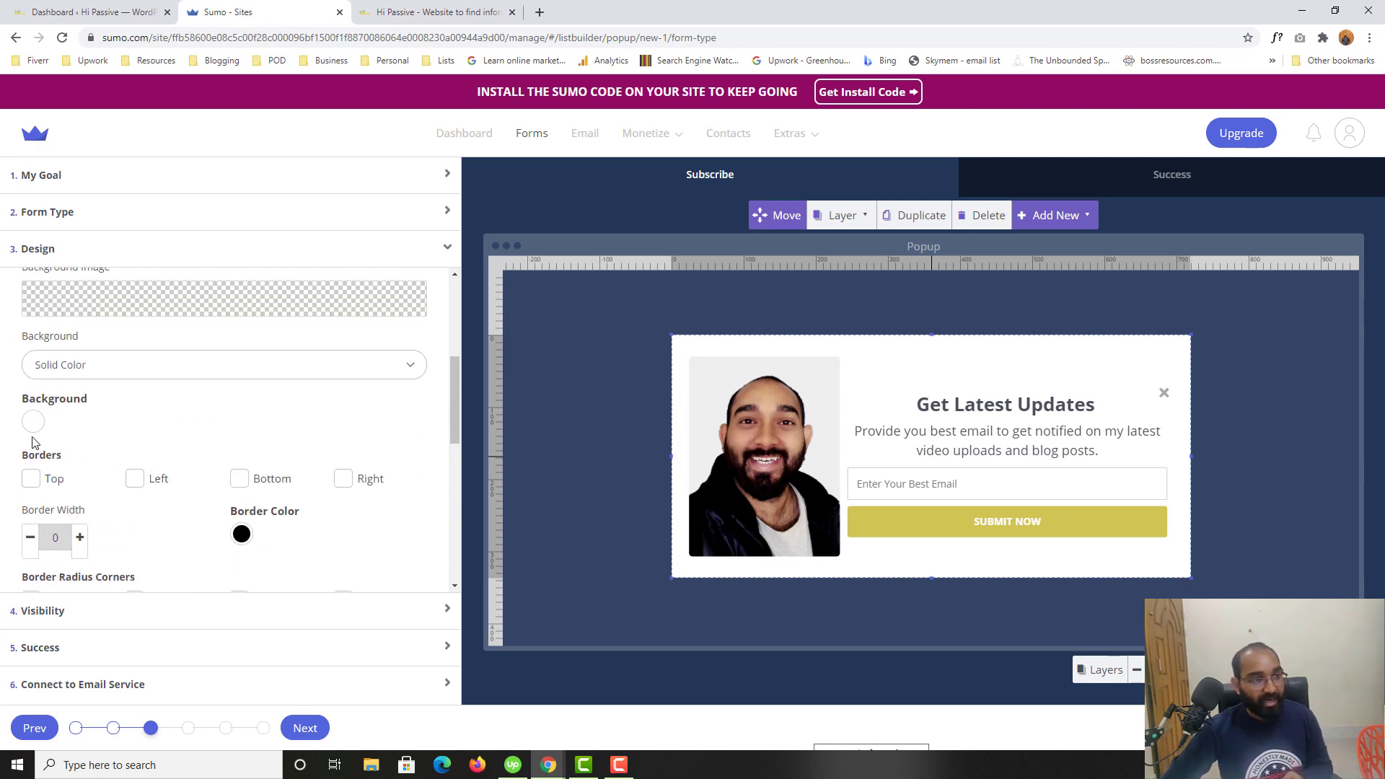
left_click(31, 481)
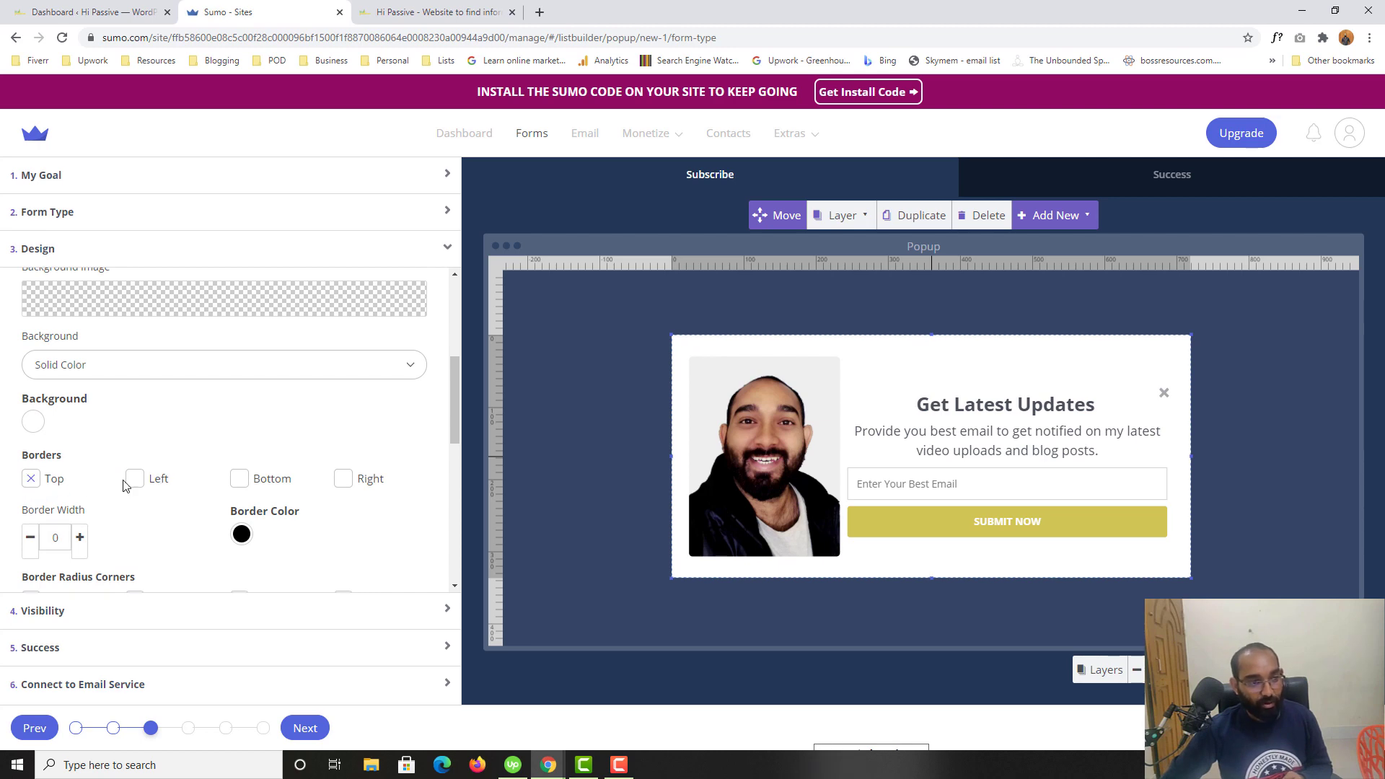
left_click(344, 481)
double_click(62, 544)
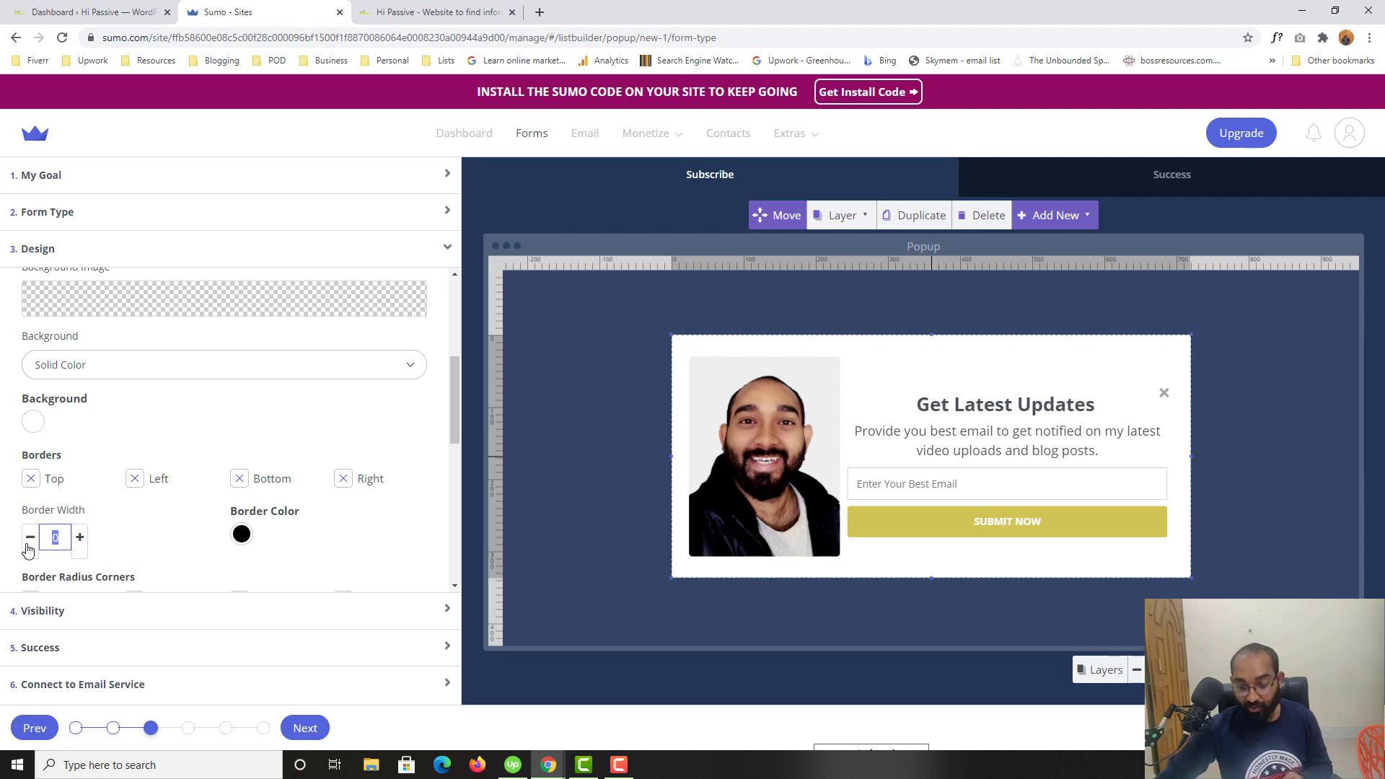
type("5")
Step: Set the white background box's border colour to hex DBC042
scroll(185, 544, "down", 1)
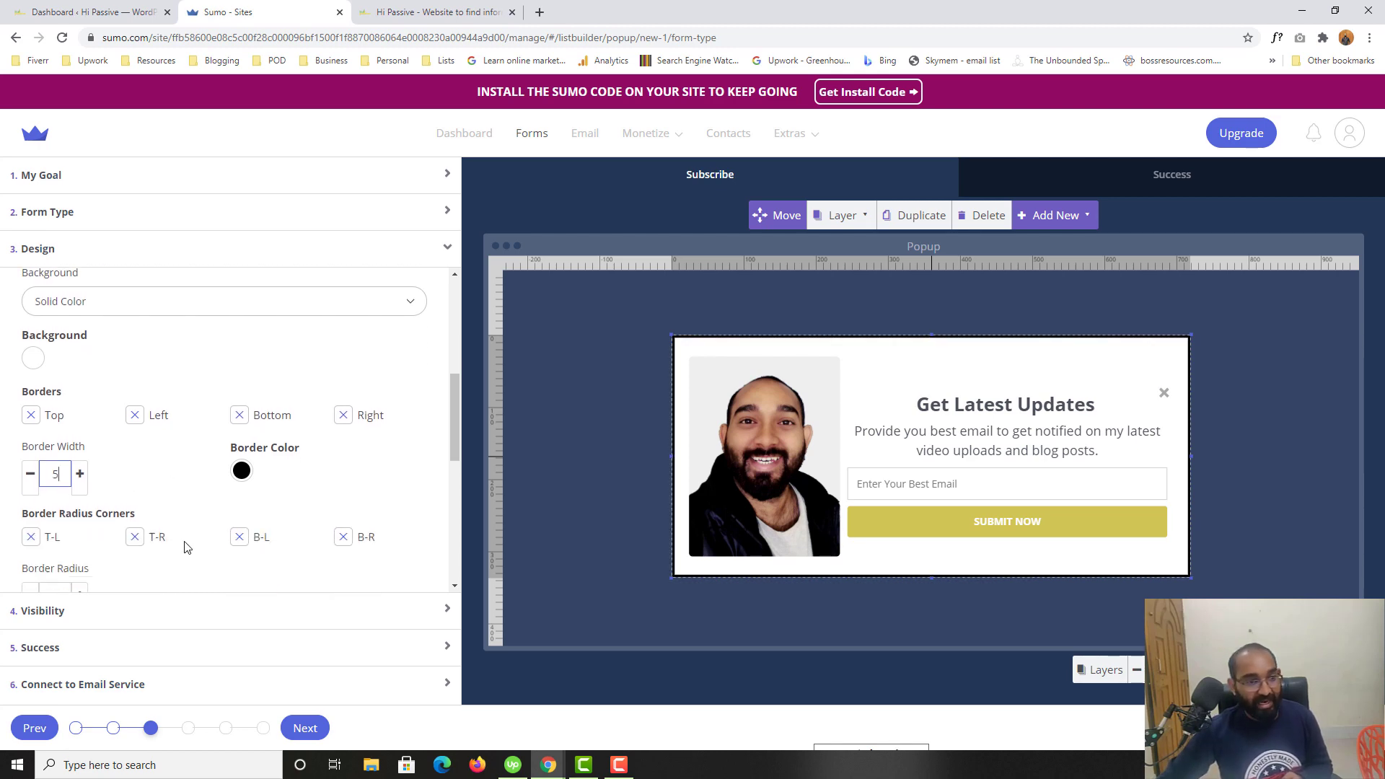
left_click(242, 462)
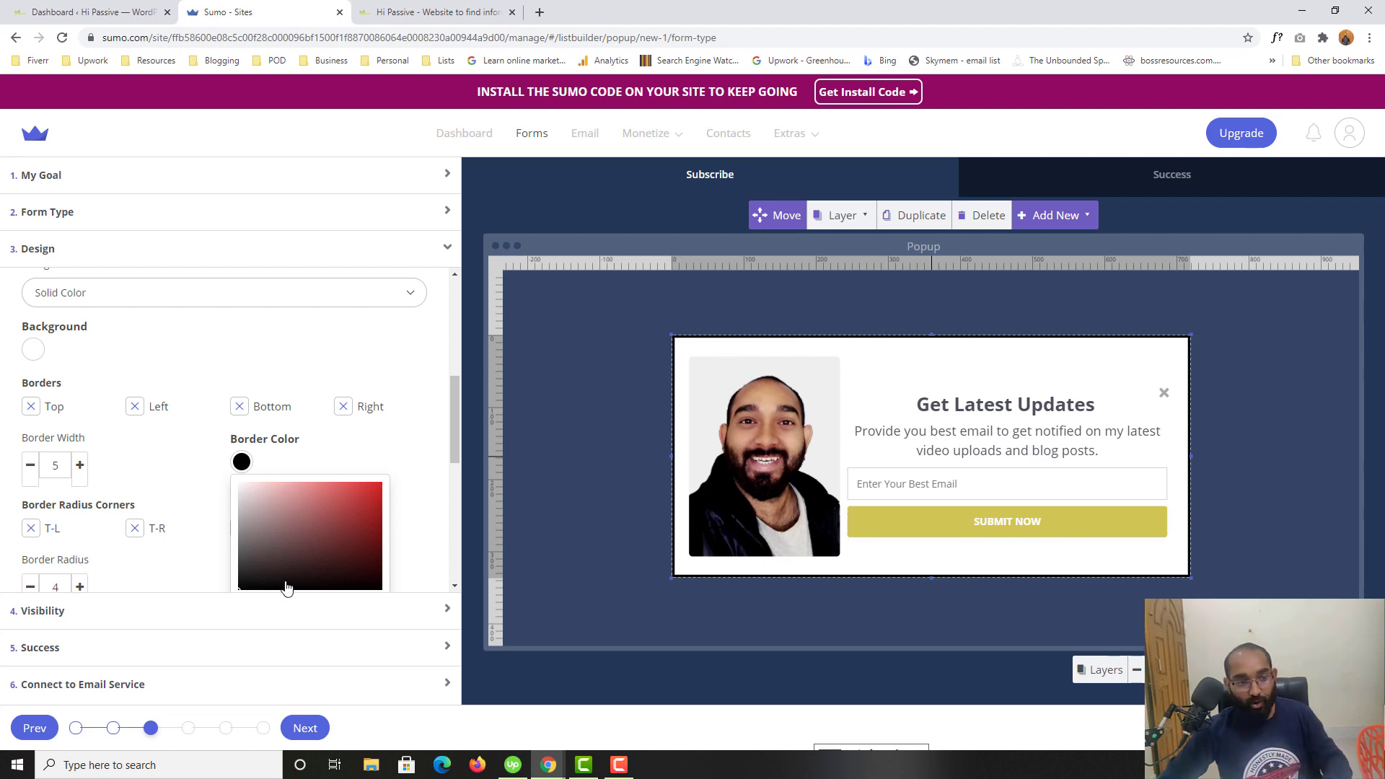
scroll(303, 519, "down", 3)
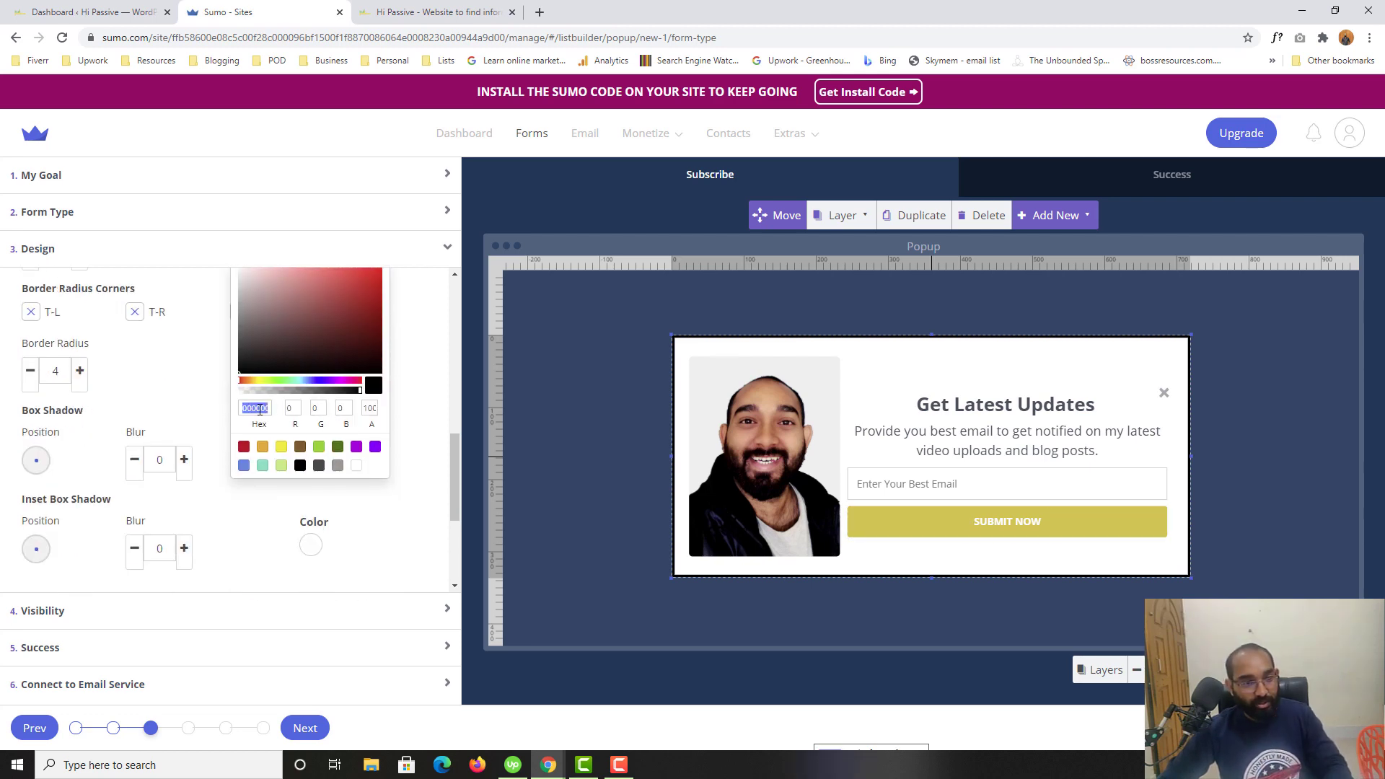
type("DBC042")
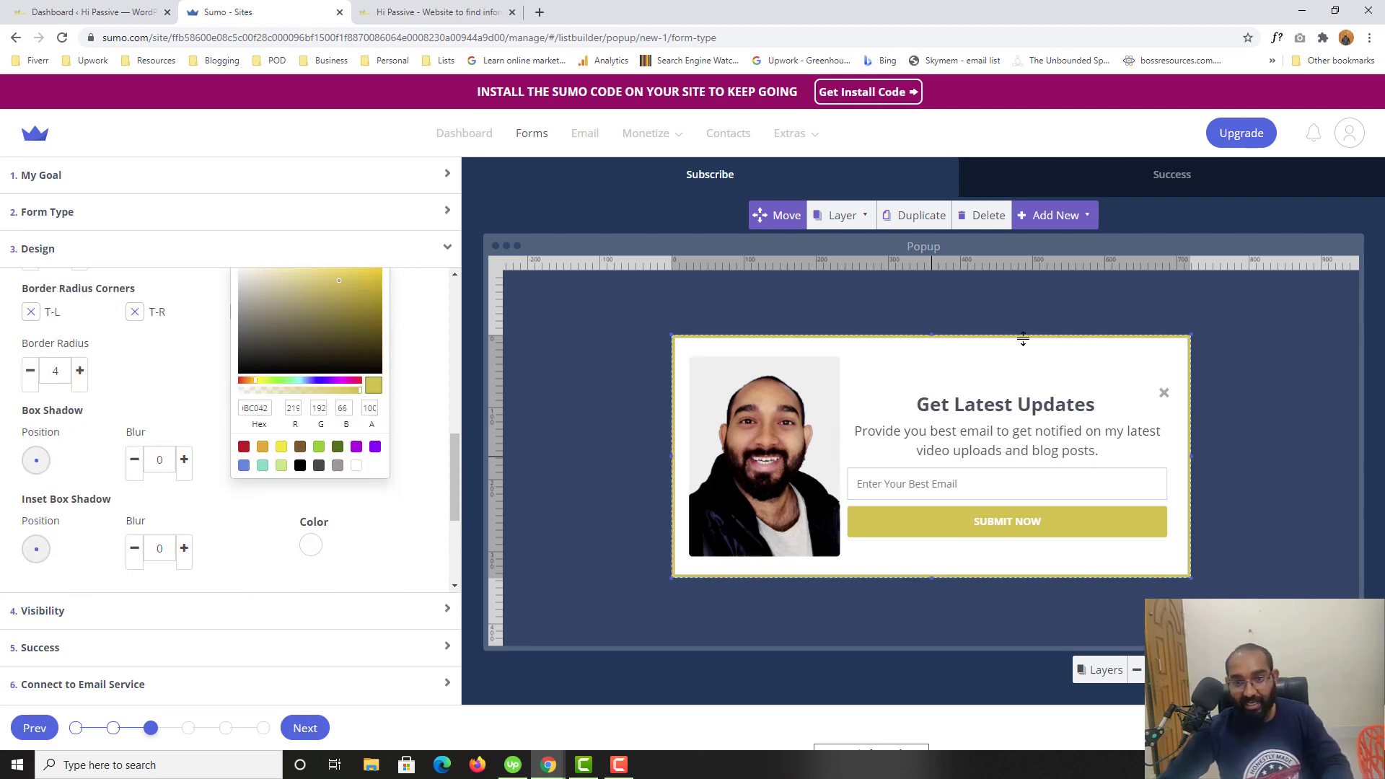
Step: Advance to the form's Visibility settings and switch to the Hi Passive website's browser tab
left_click(305, 729)
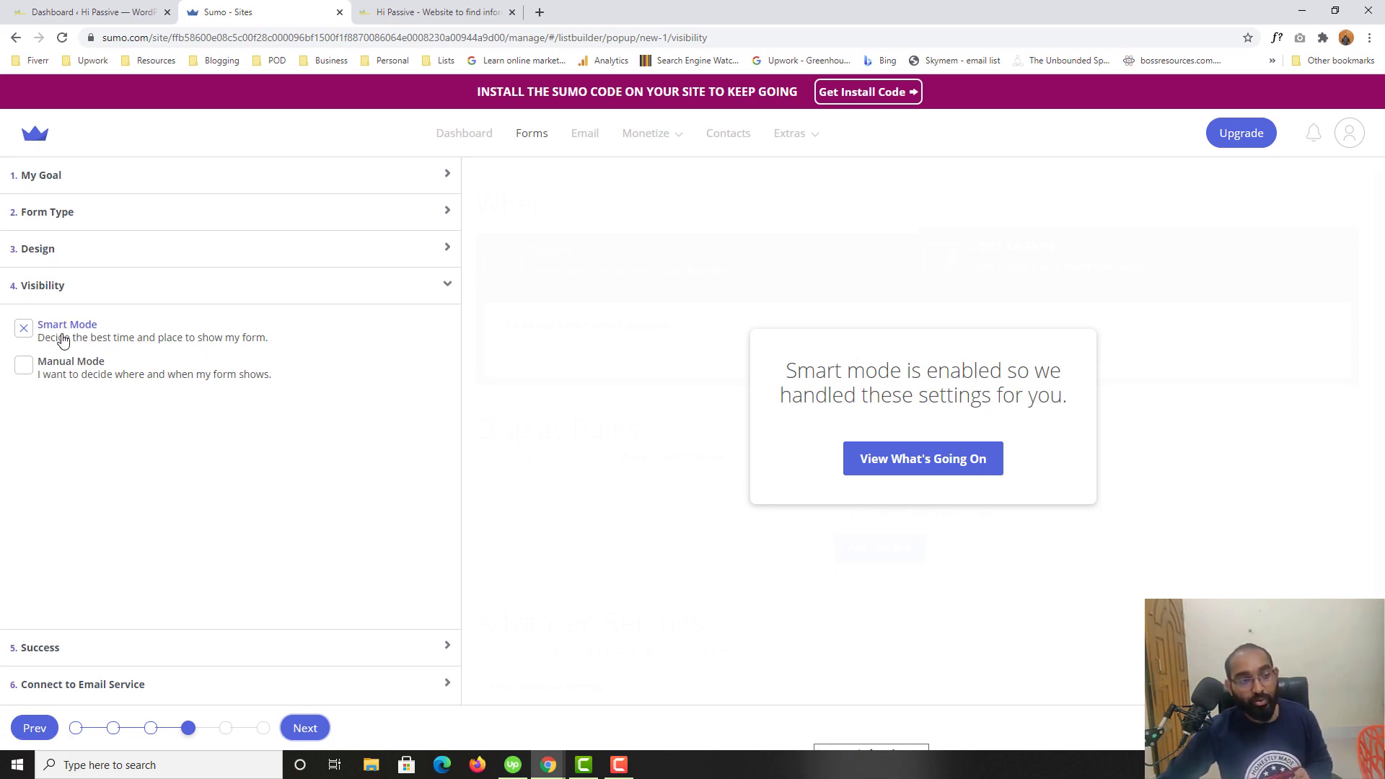
left_click(415, 14)
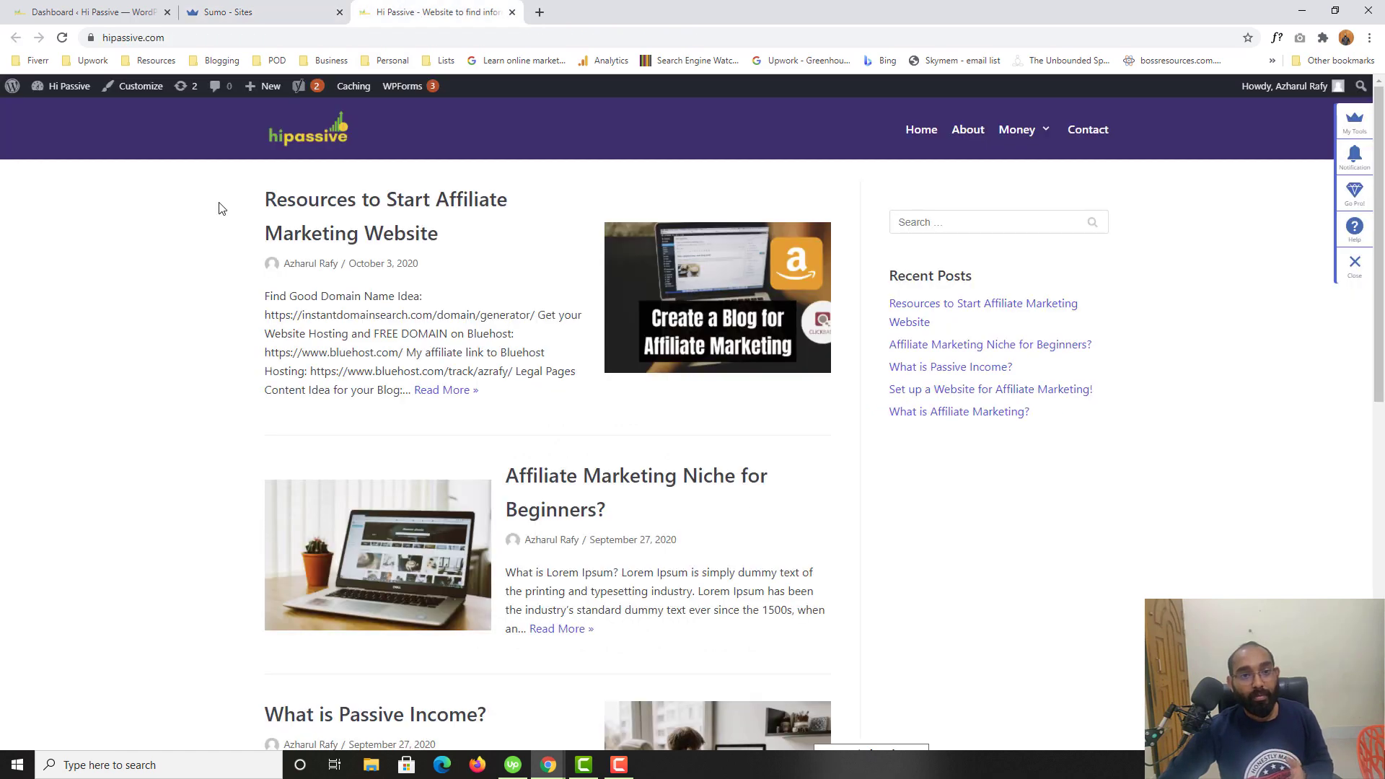
Step: Look through the post list on the Hi Passive homepage and return to the Sumo form's Visibility settings
left_click(238, 13)
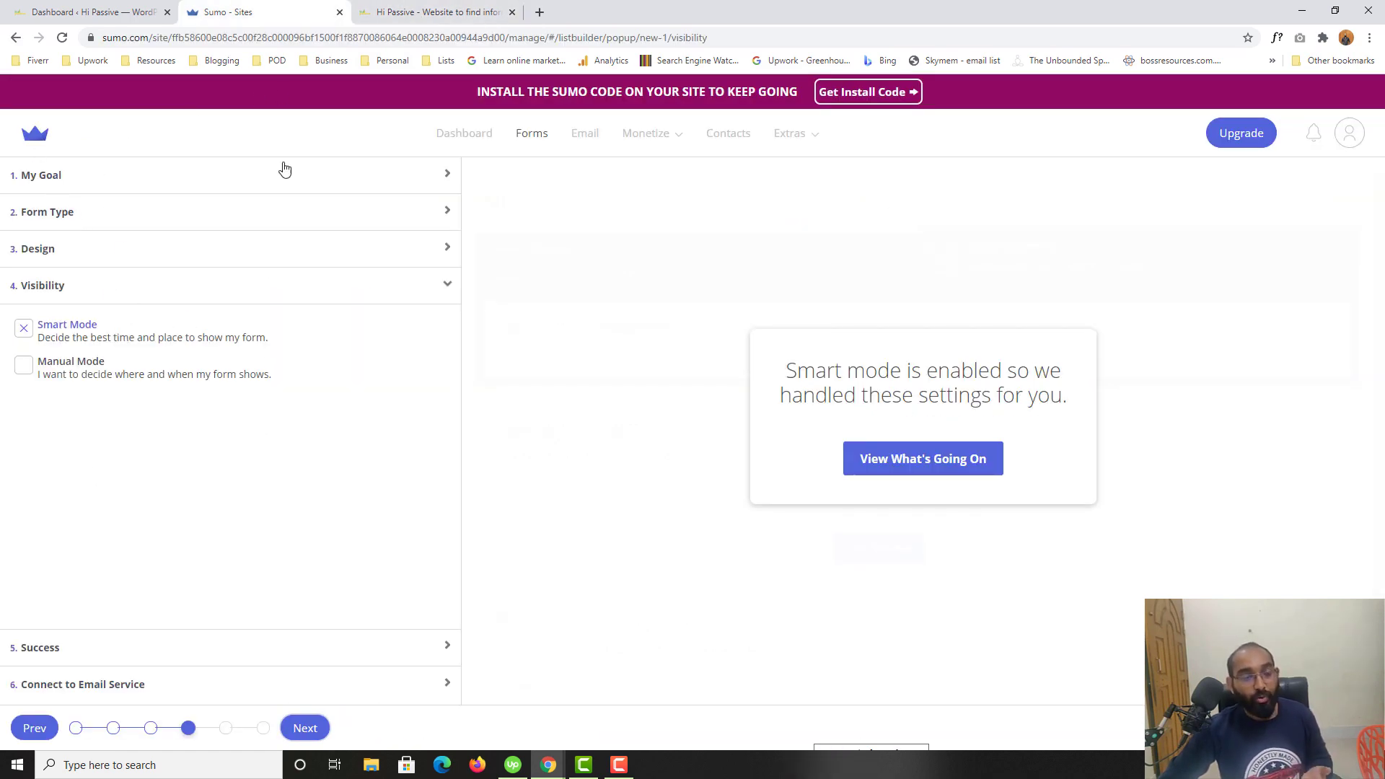
key("ctrl+Tab")
scroll(27, 473, "down", 7)
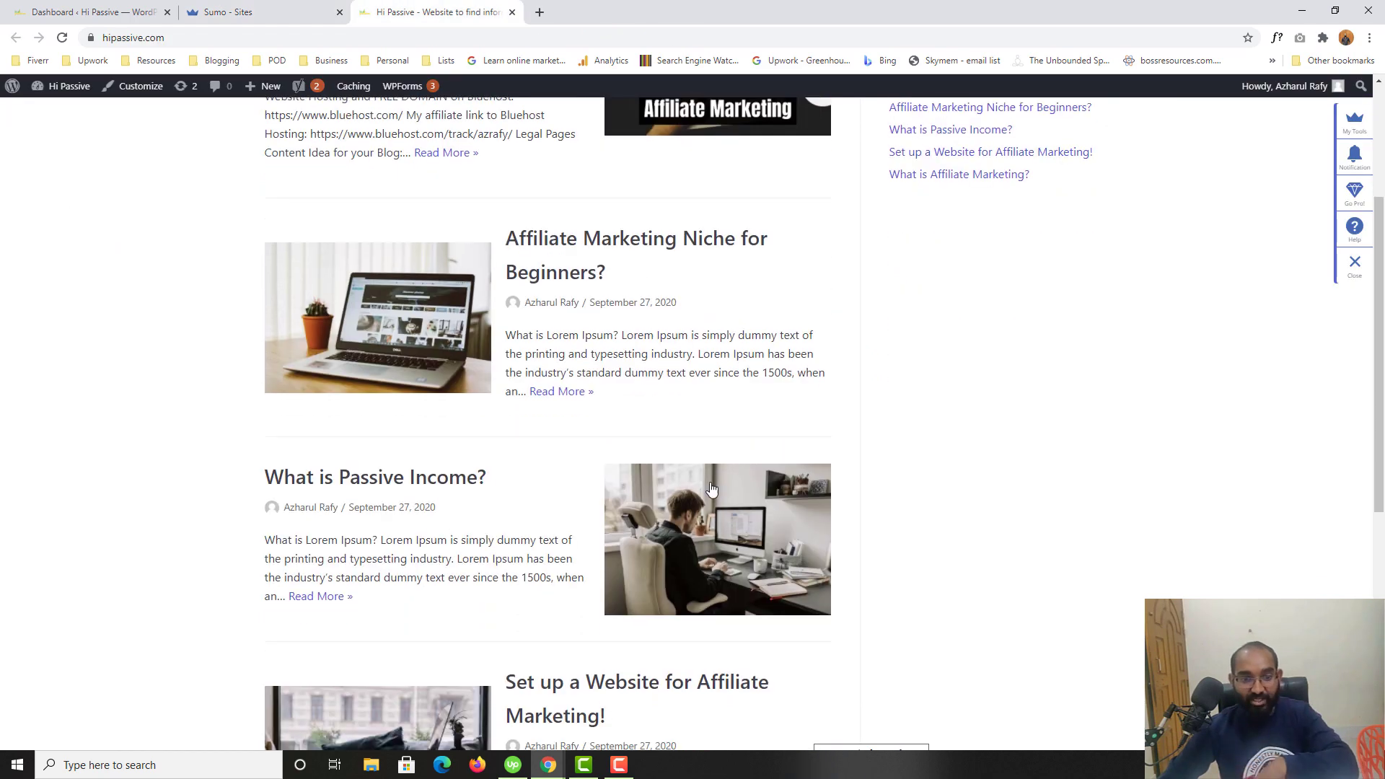
scroll(320, 383, "down", 2)
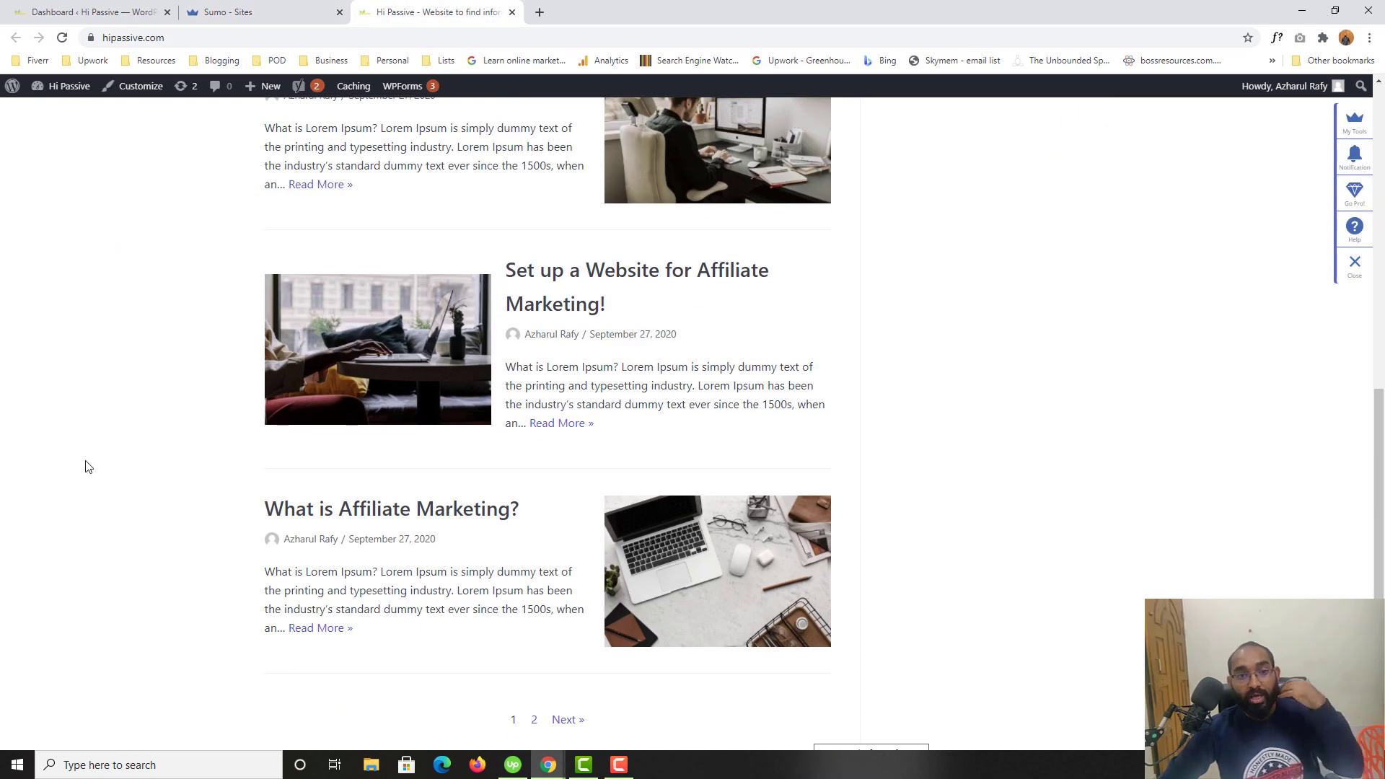
scroll(101, 450, "up", 4)
scroll(99, 454, "up", 5)
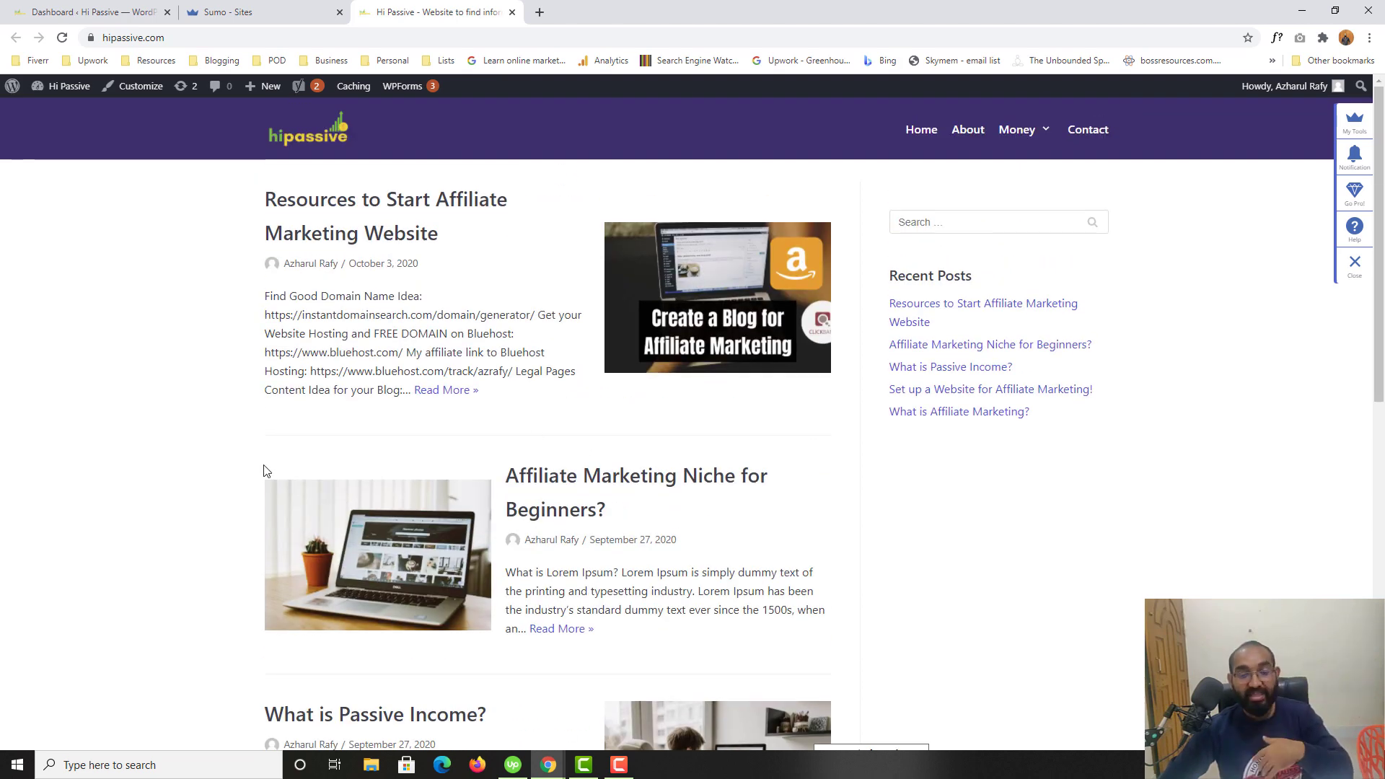
key("ctrl+shift+Tab")
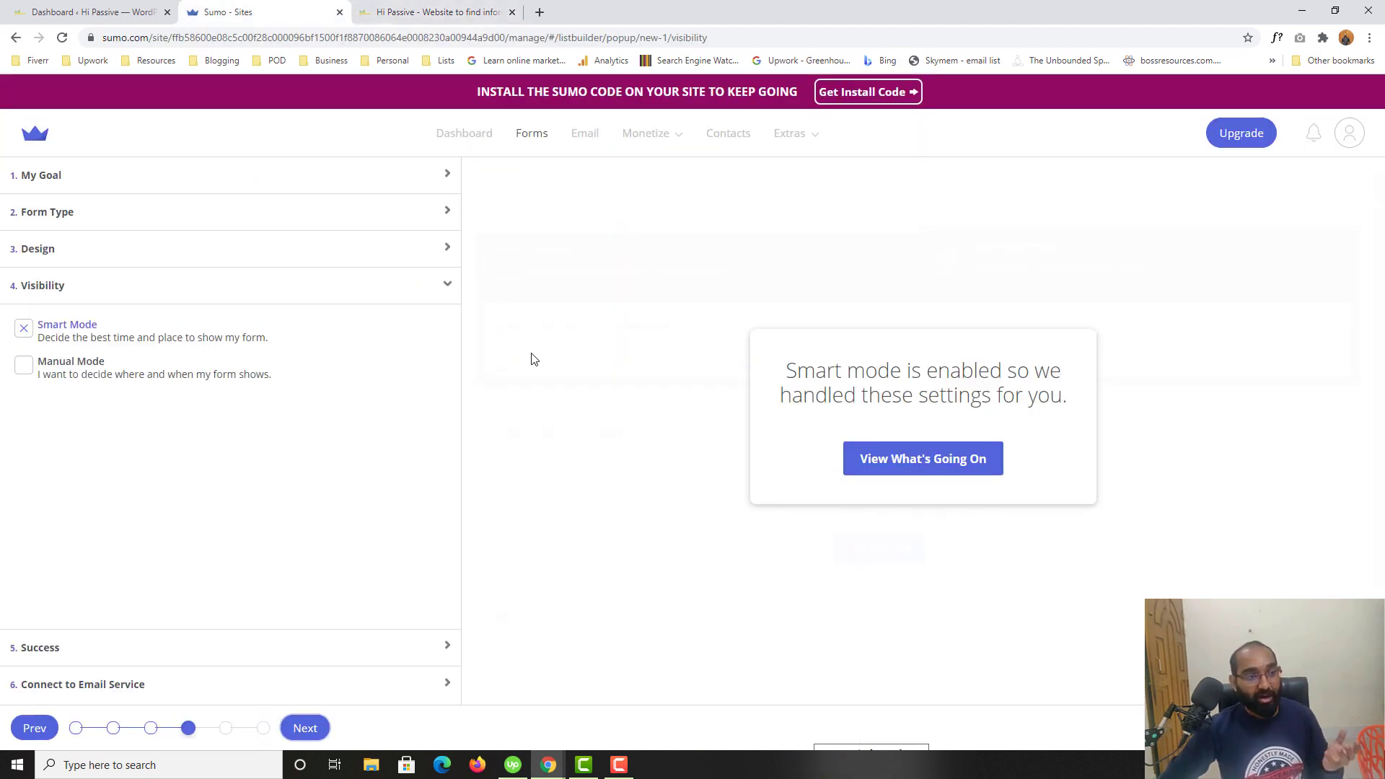
Step: Switch visibility to Manual Mode with a Timed popup for visitors who haven't seen a popup in 15 minutes
left_click(24, 366)
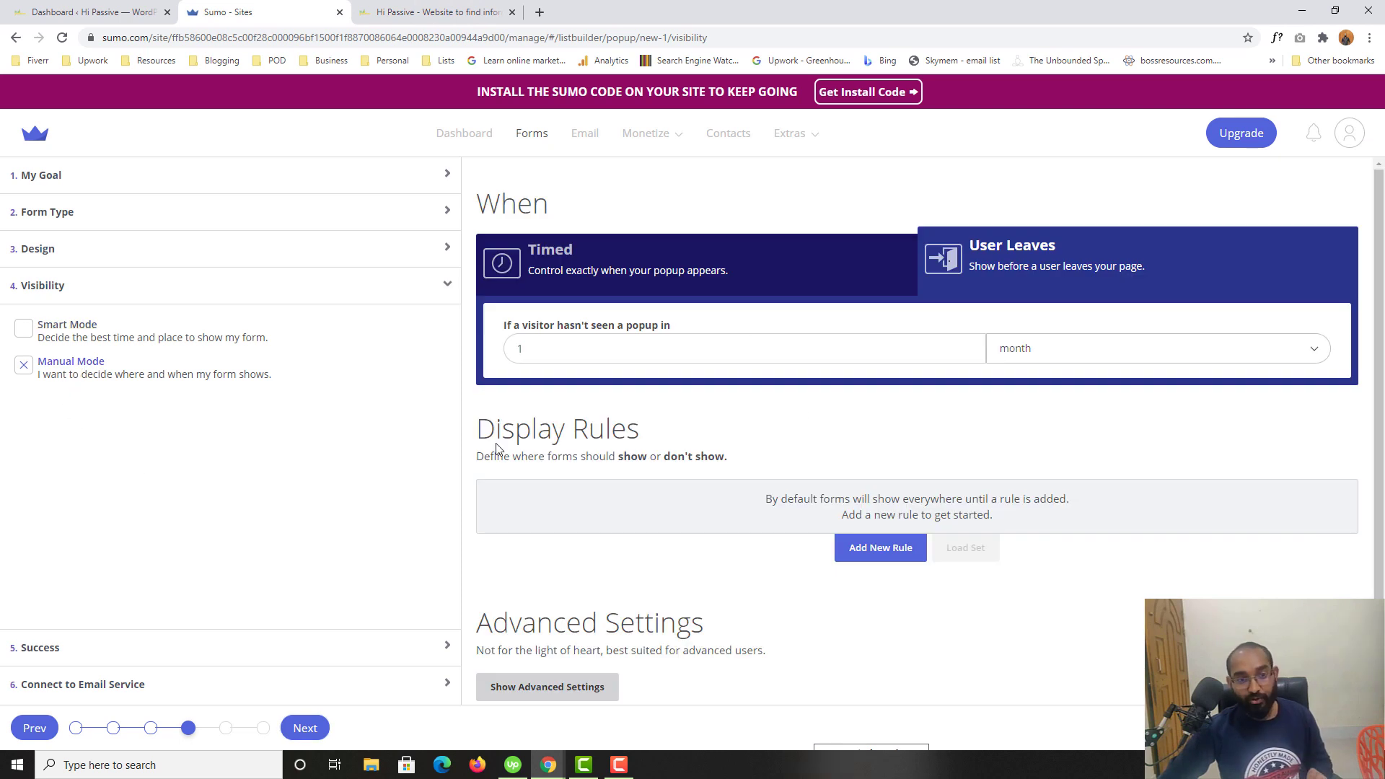
left_click(570, 263)
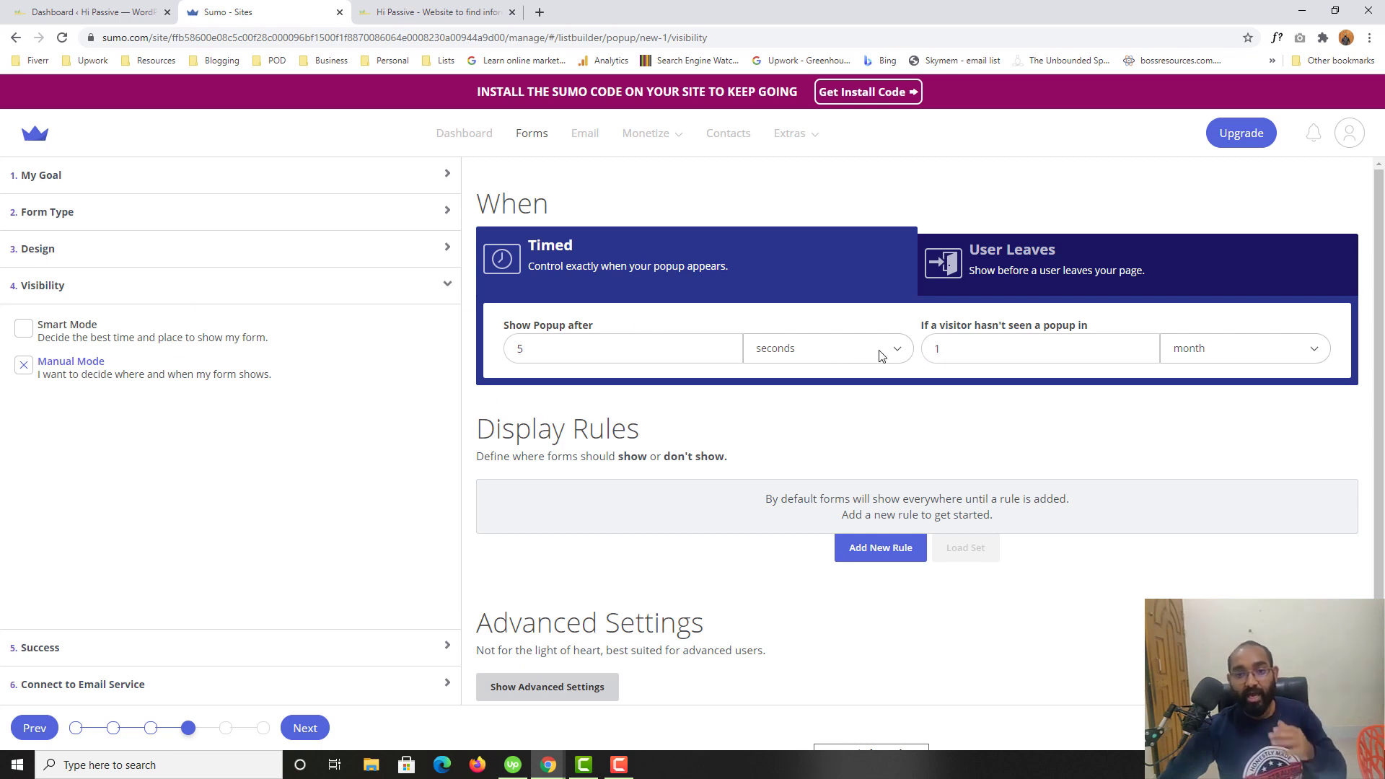
left_click(1198, 360)
left_click(1190, 387)
left_click(1006, 353)
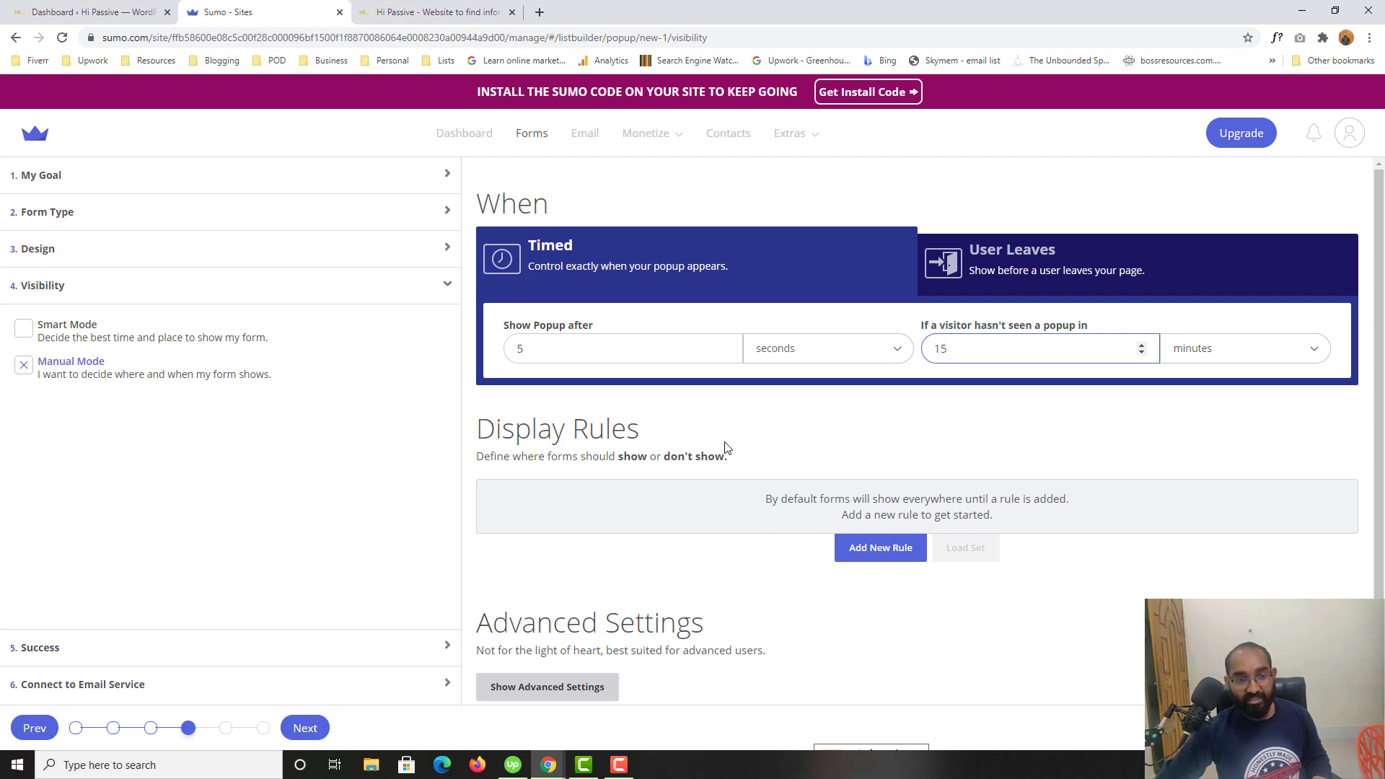
Step: Add a display rule that shows the popup on the homepage
left_click(887, 553)
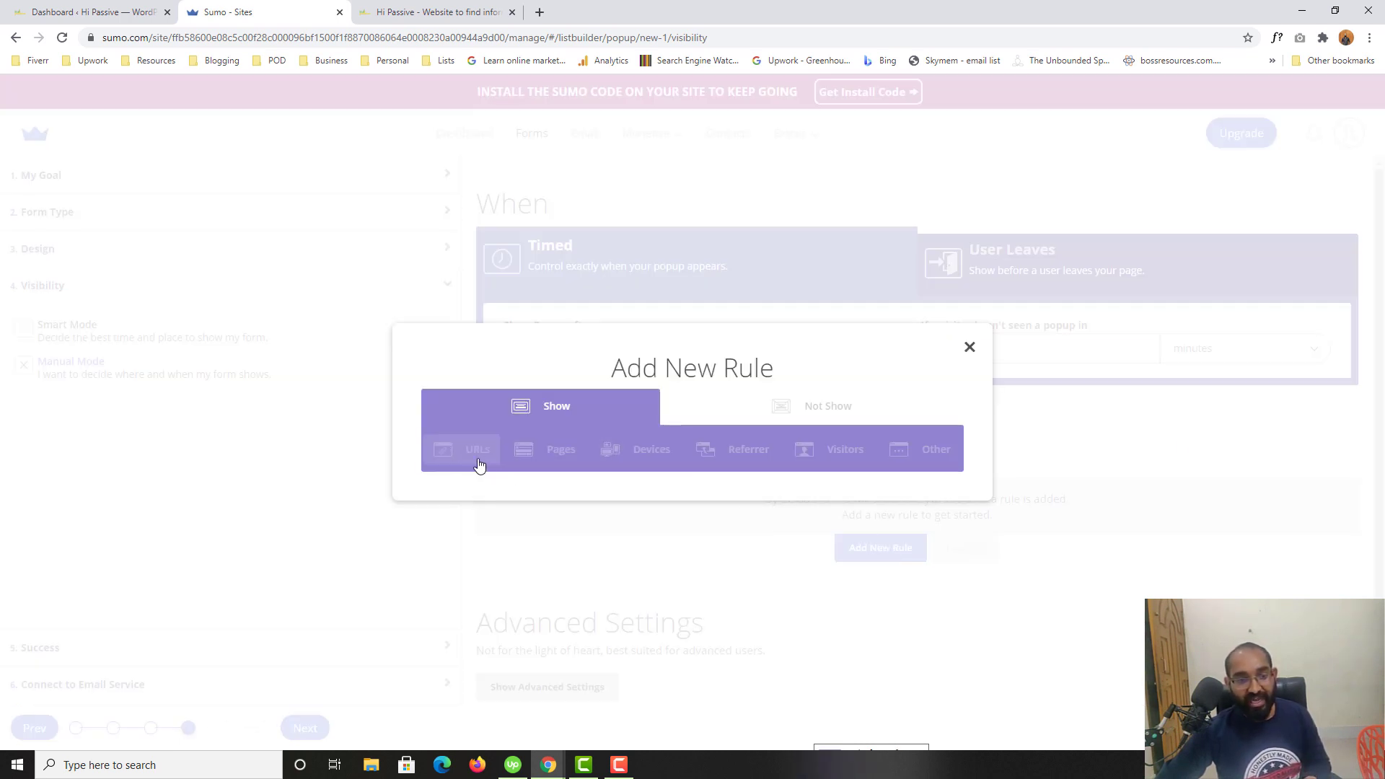
left_click(563, 460)
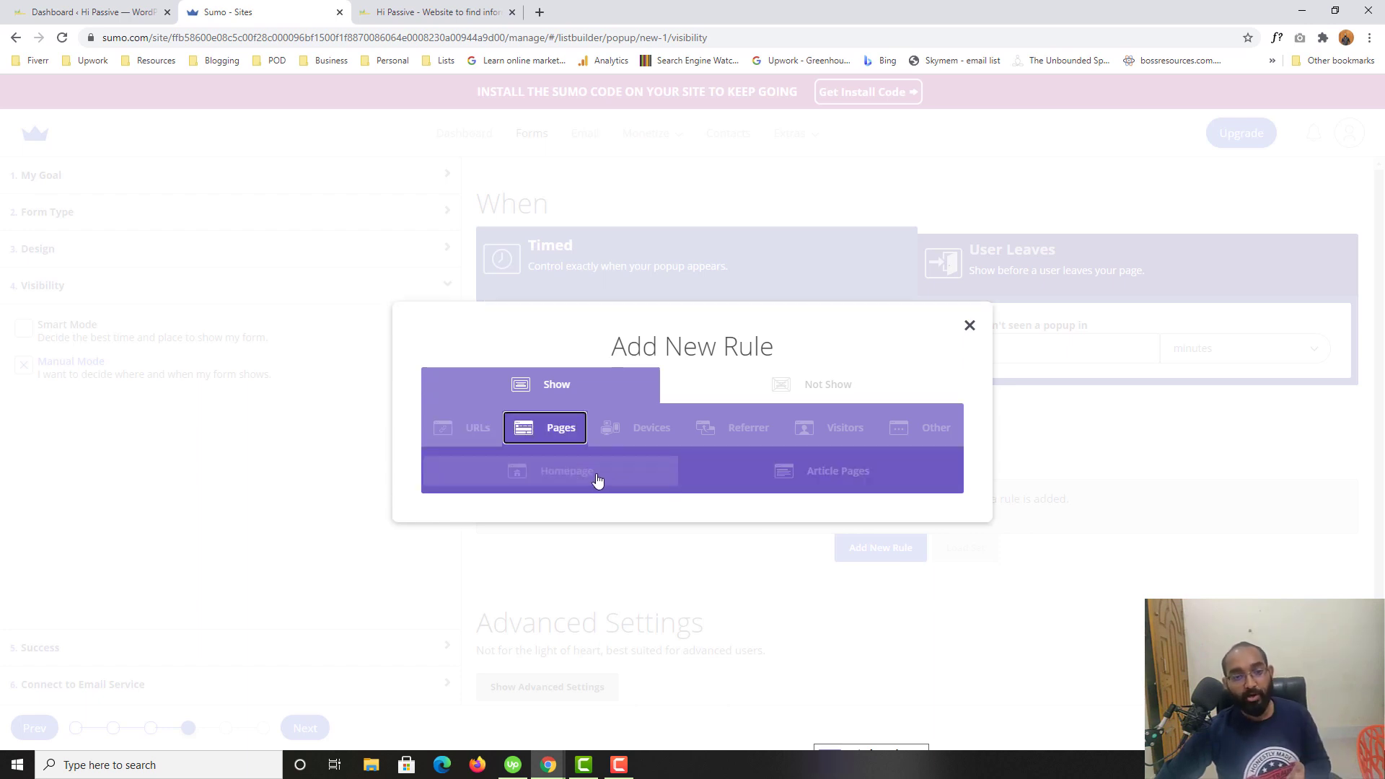
left_click(584, 479)
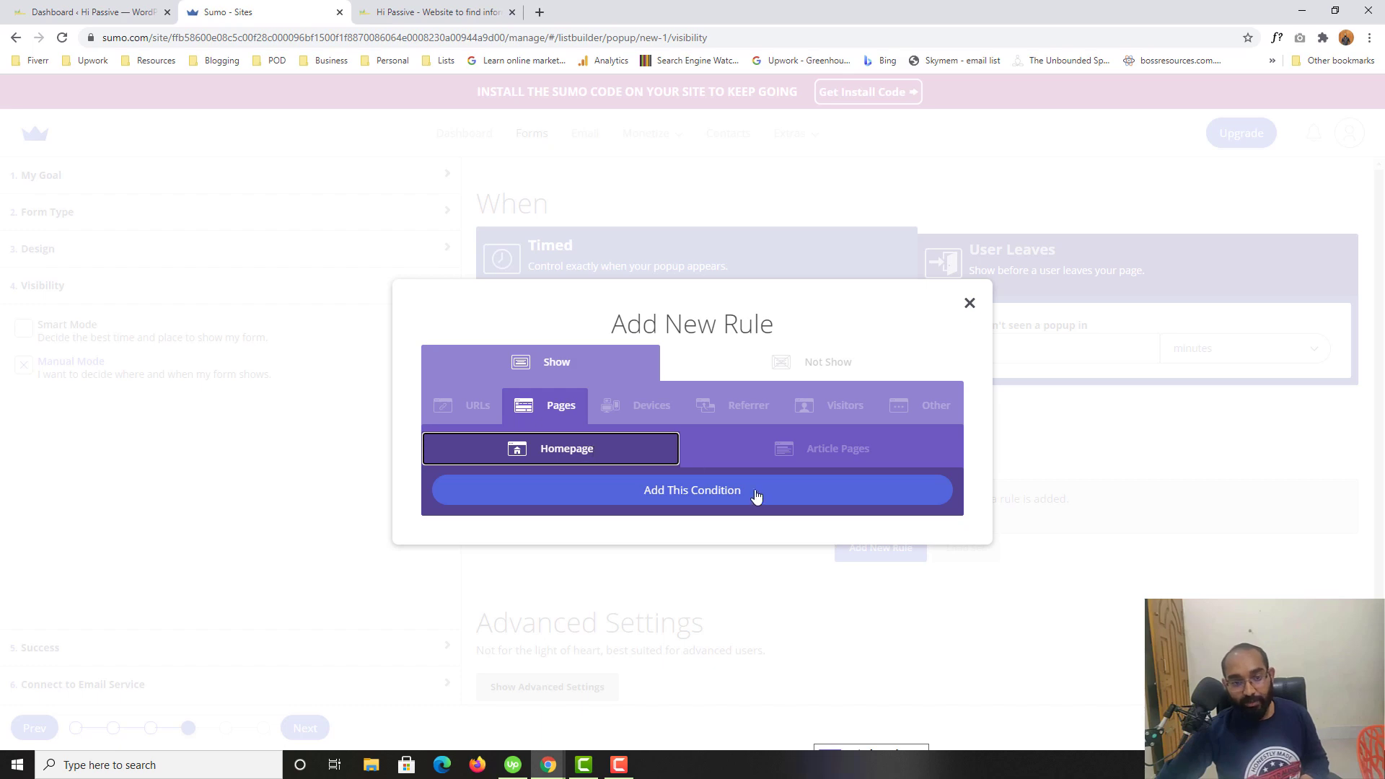
left_click(673, 497)
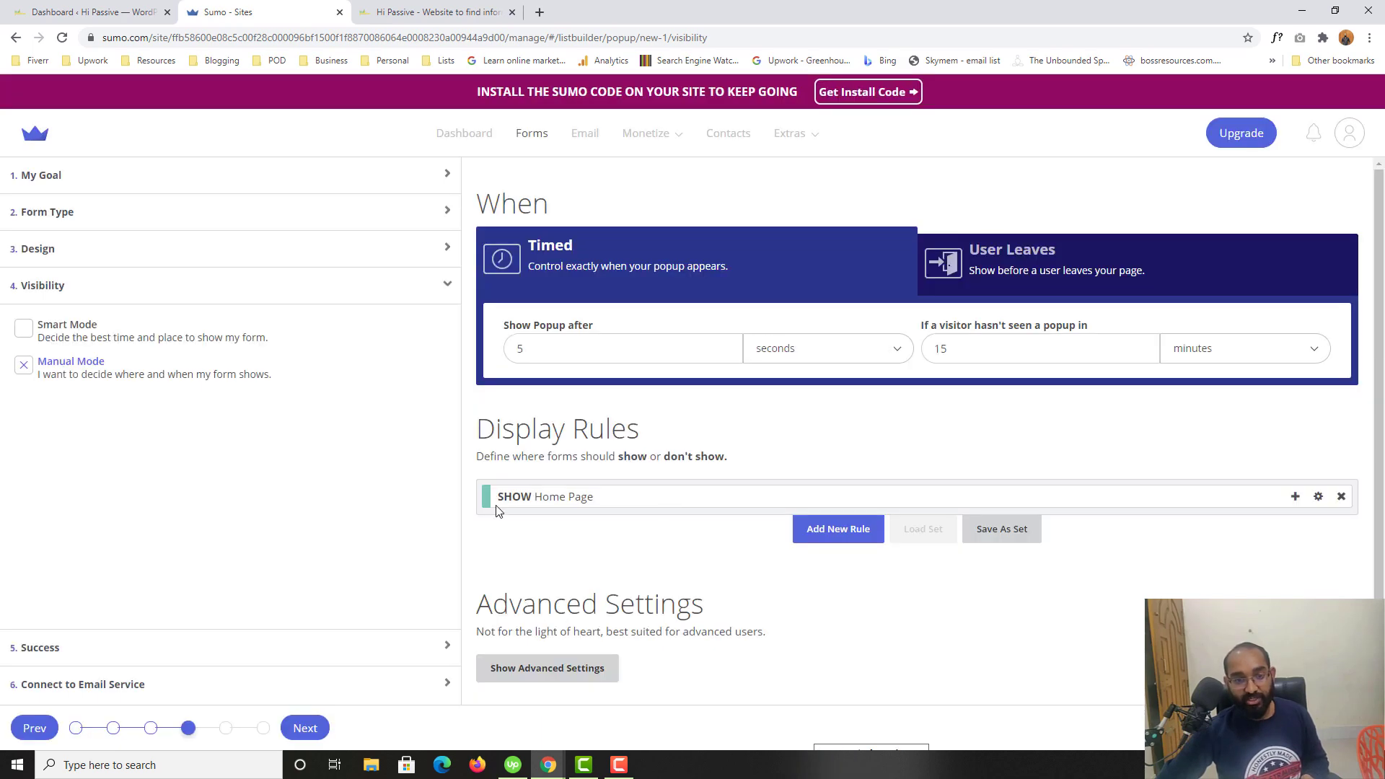
Step: Add a second display rule that shows the popup on article pages, checking the Hi Passive website's posts meanwhile
left_click(833, 538)
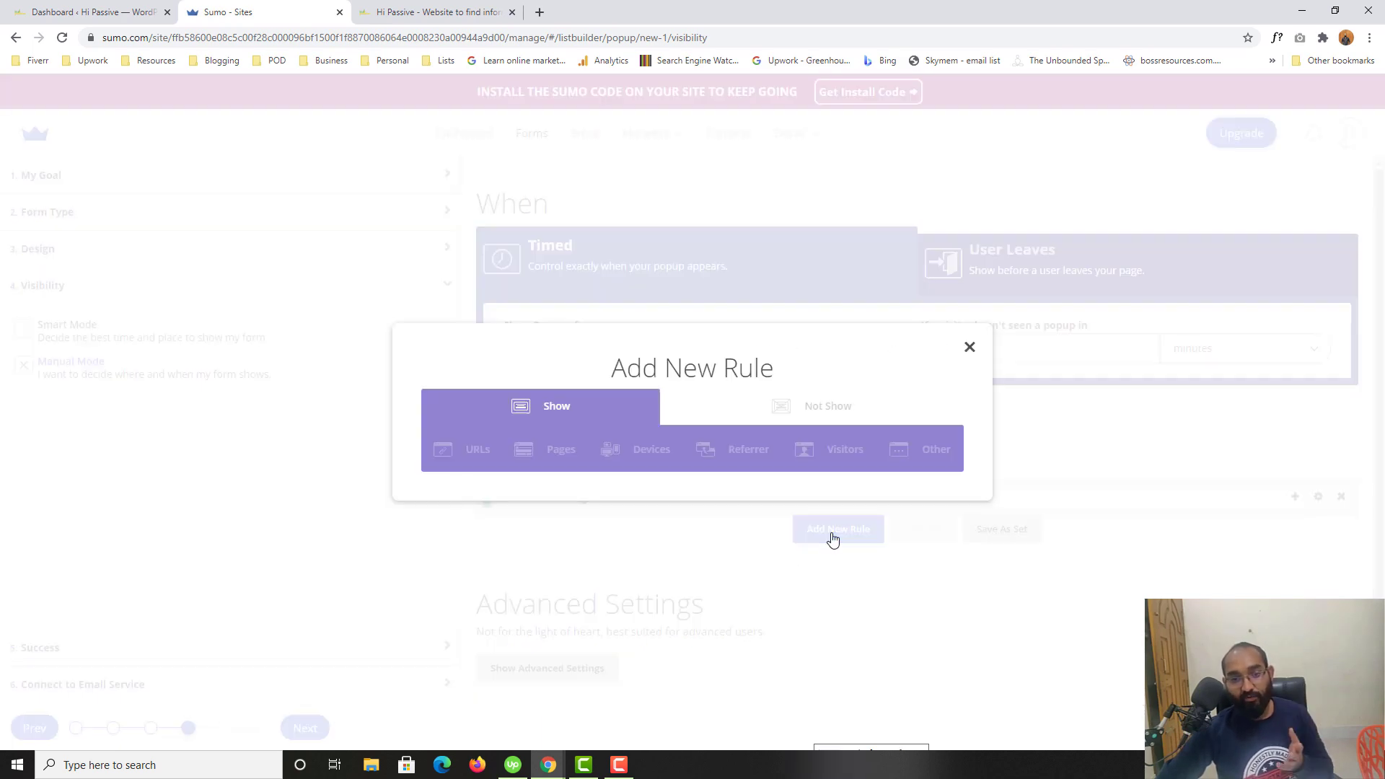
left_click(571, 460)
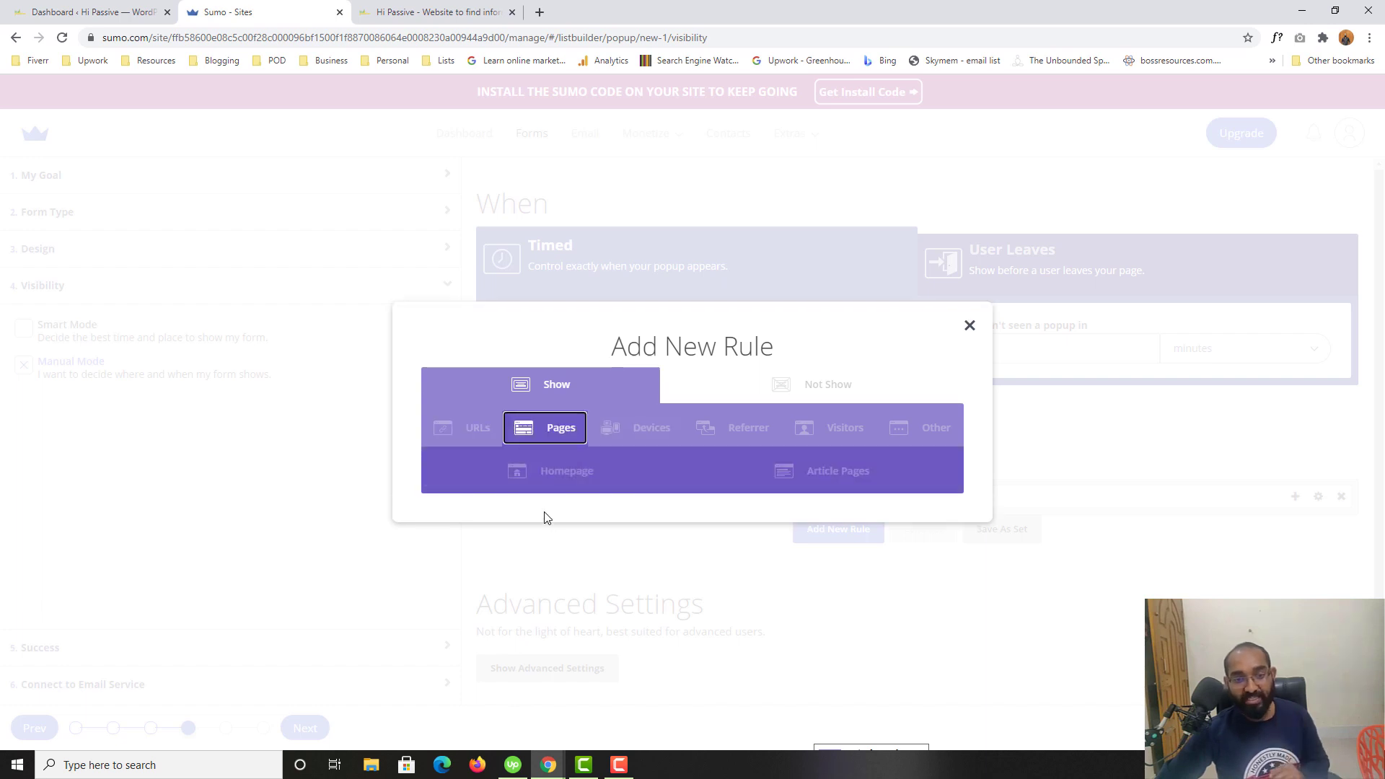
left_click(822, 488)
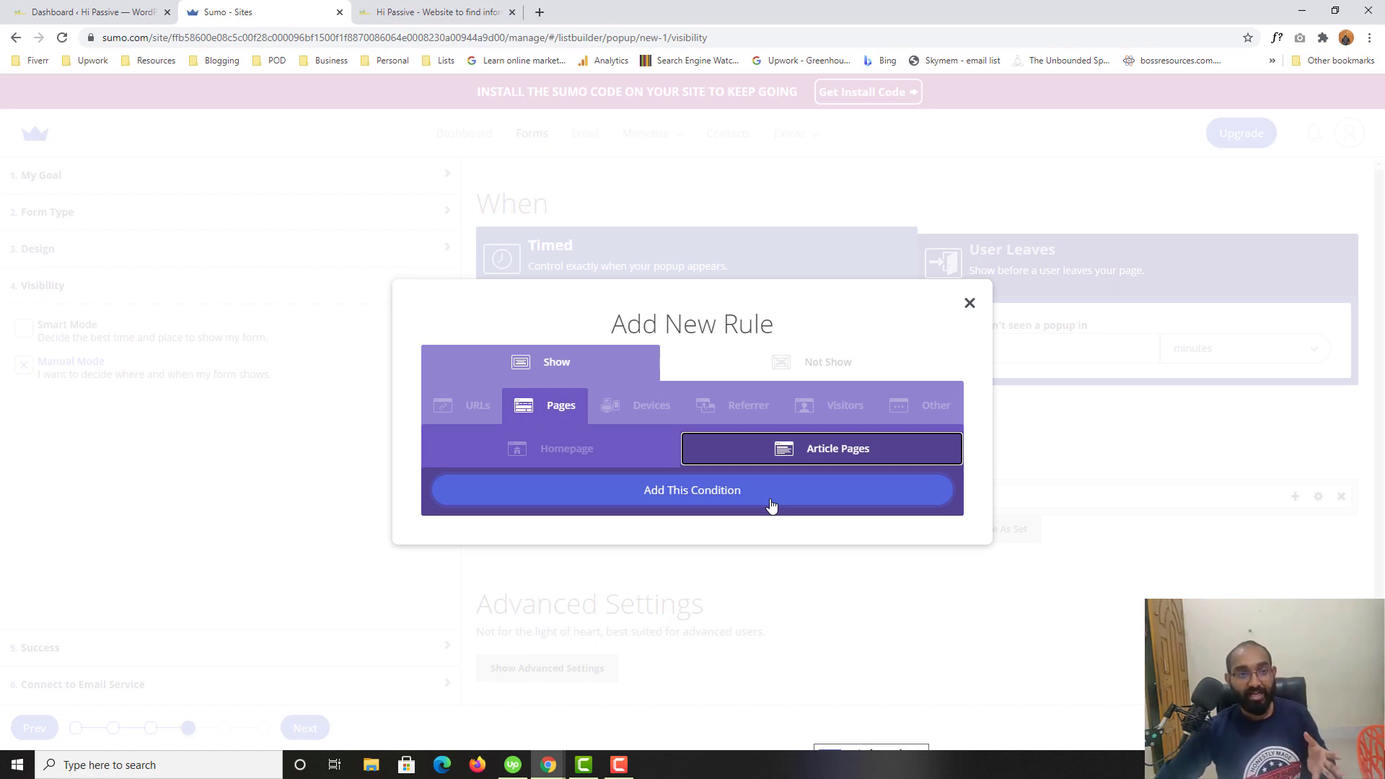
left_click(459, 10)
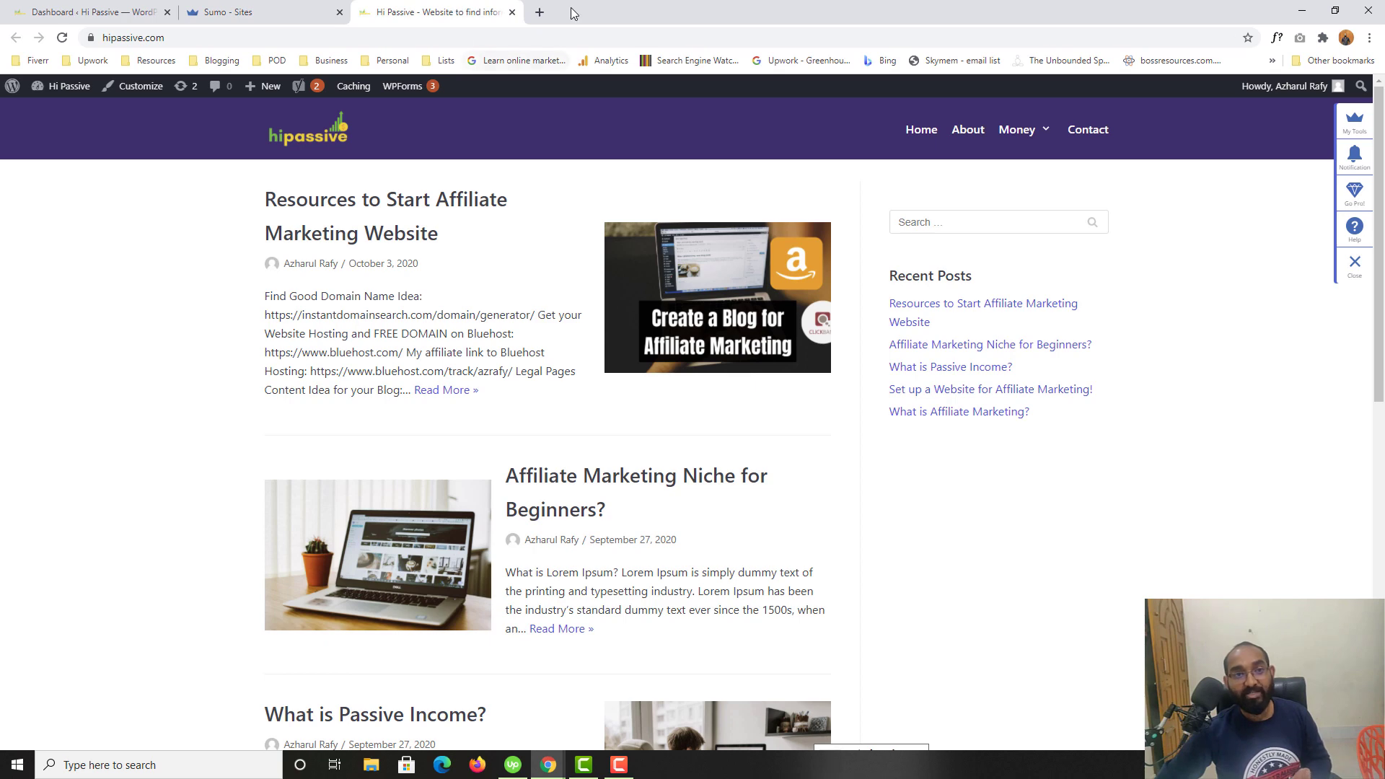
left_click(303, 9)
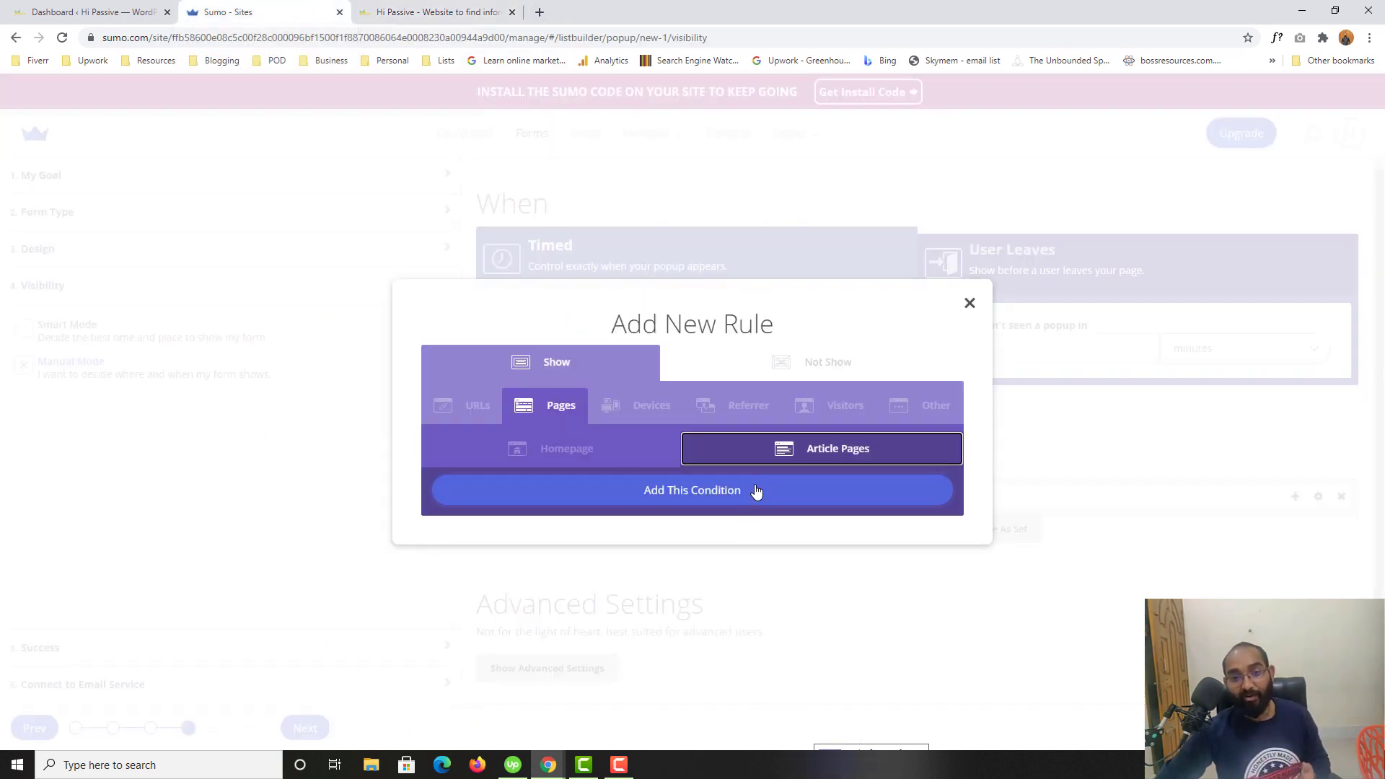
left_click(755, 491)
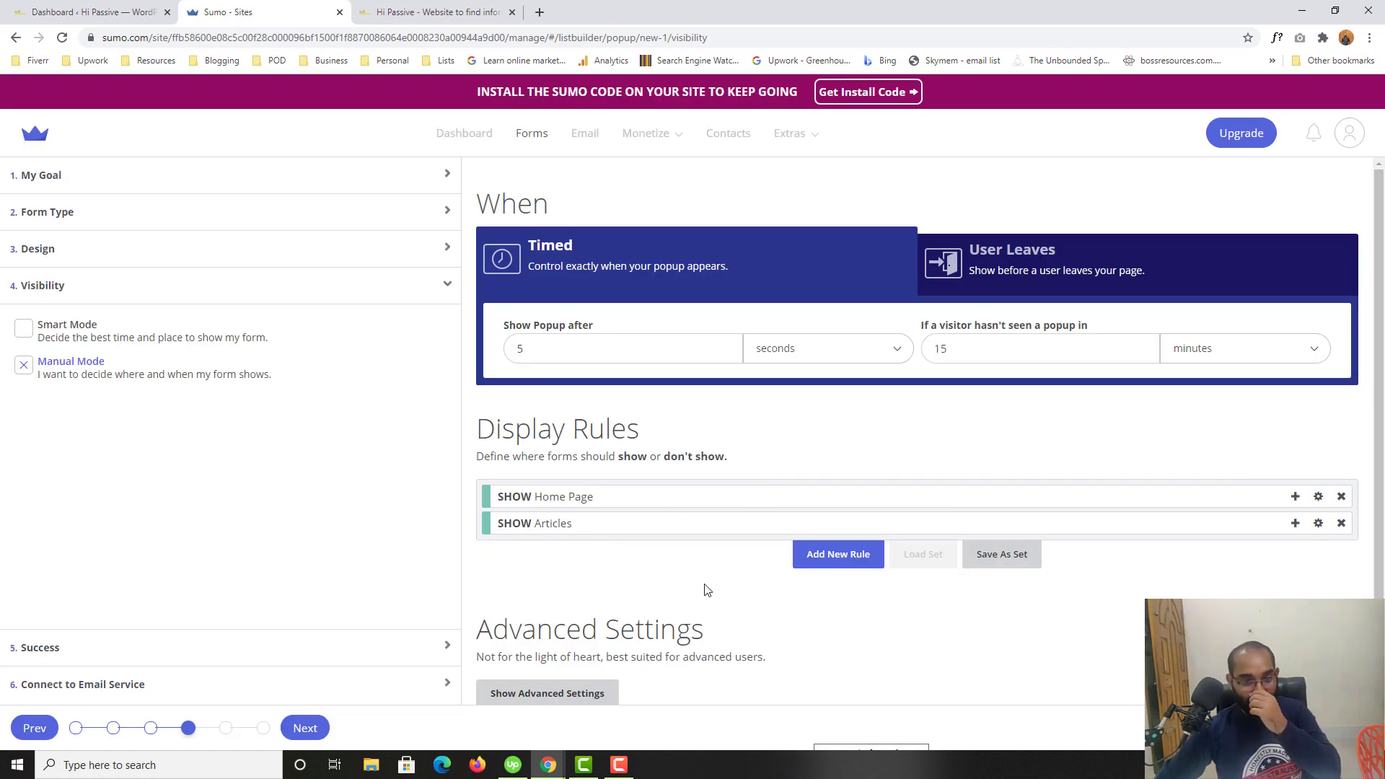
scroll(789, 472, "down", 1)
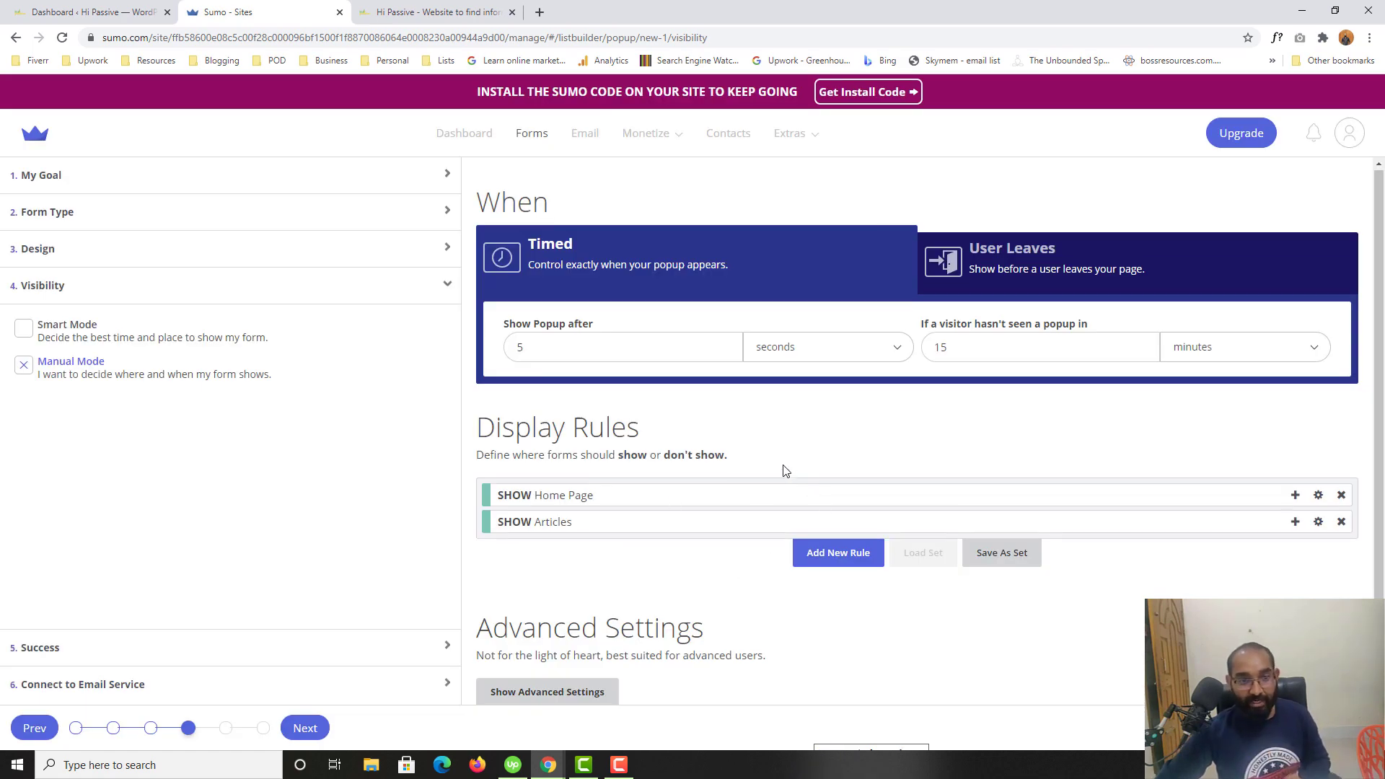
scroll(758, 621, "up", 1)
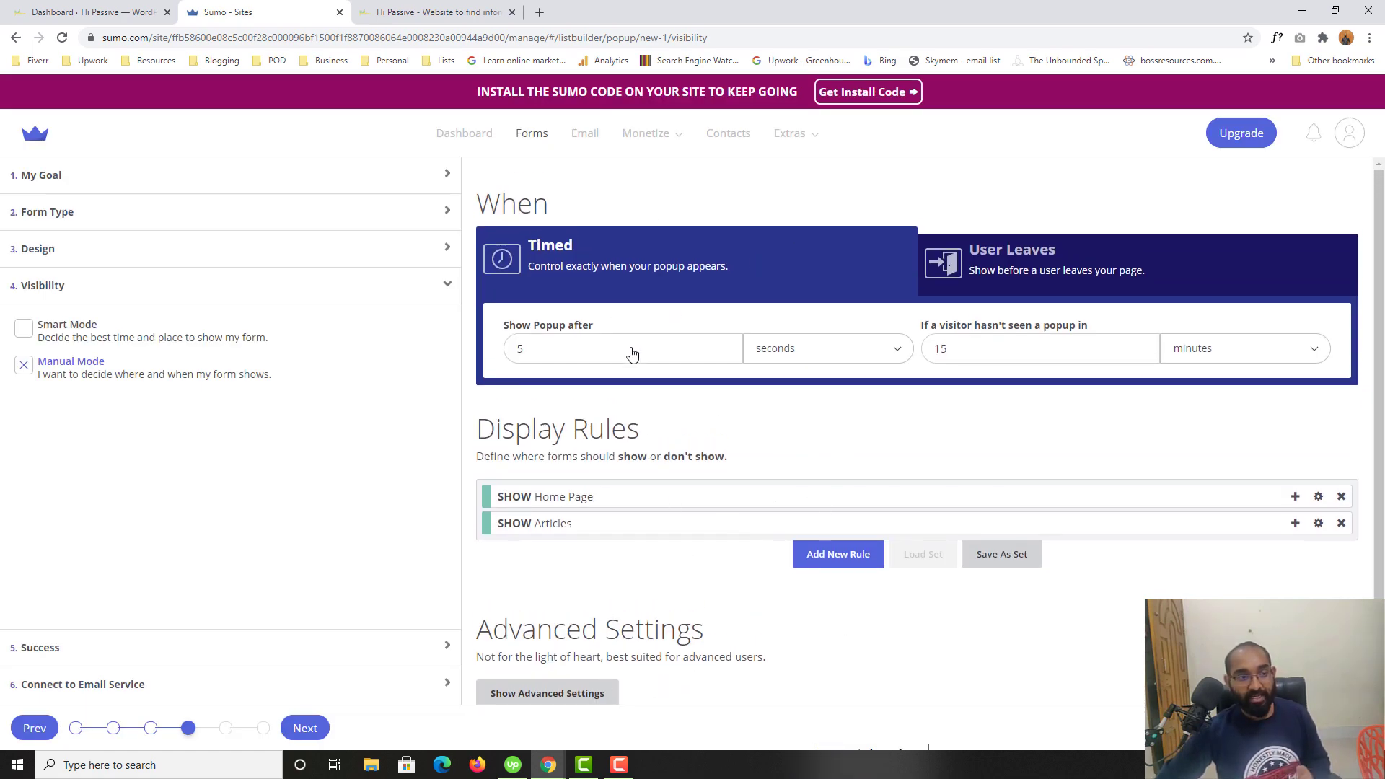
scroll(591, 606, "down", 1)
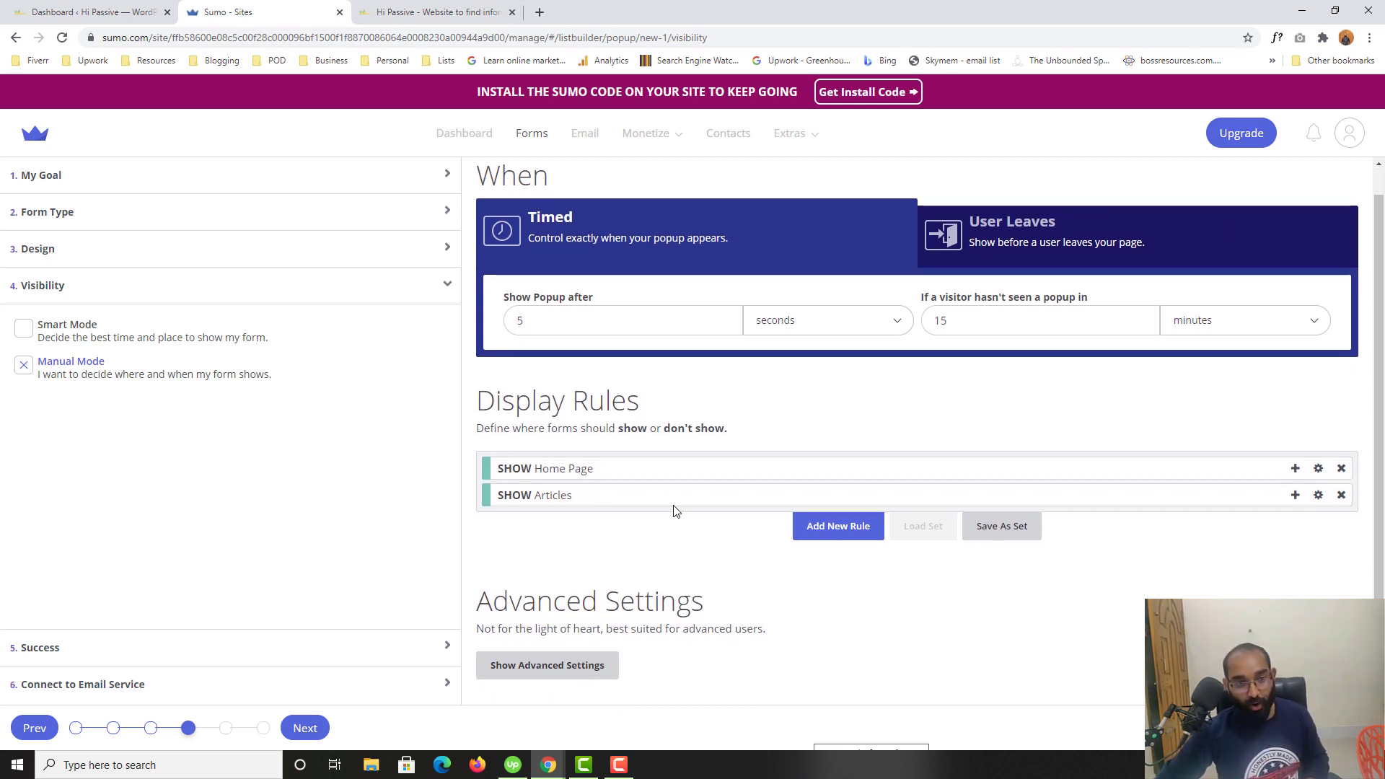
scroll(717, 513, "up", 1)
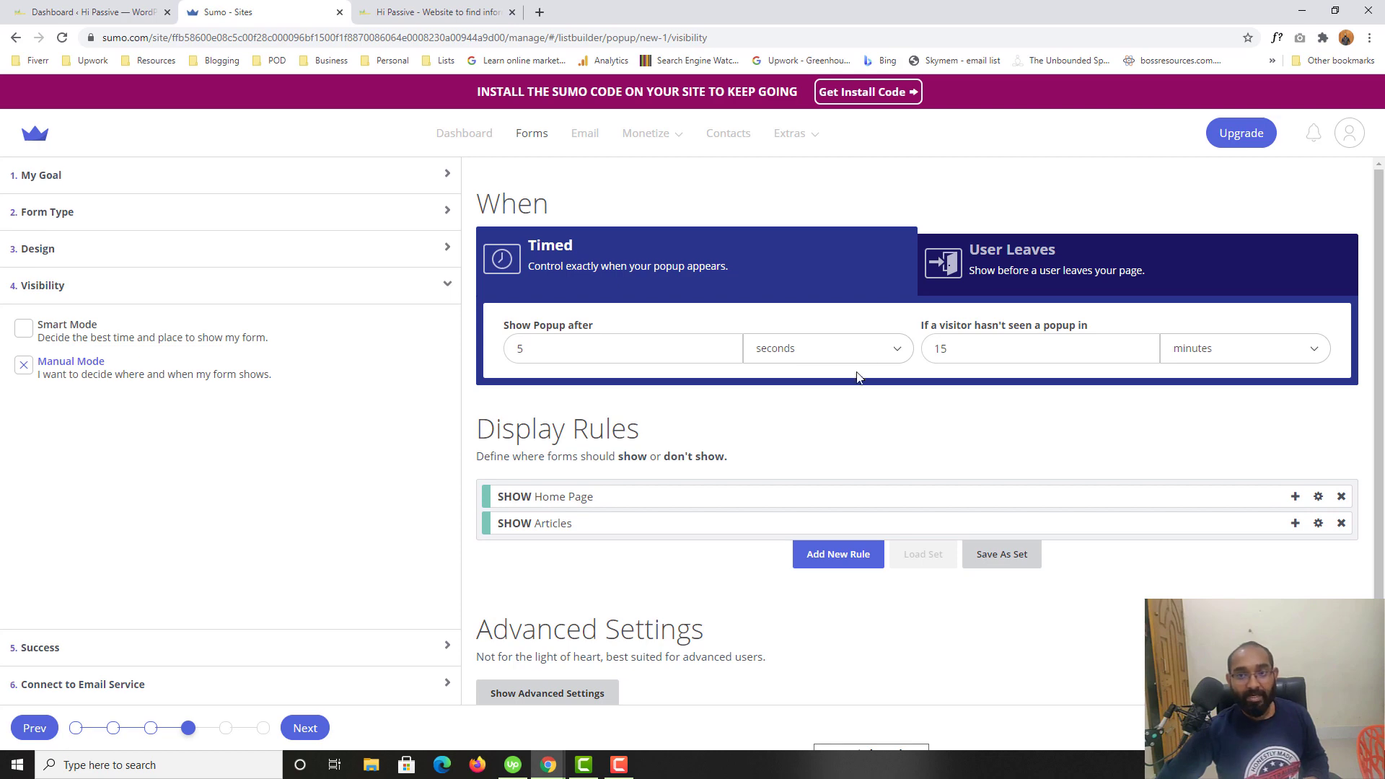
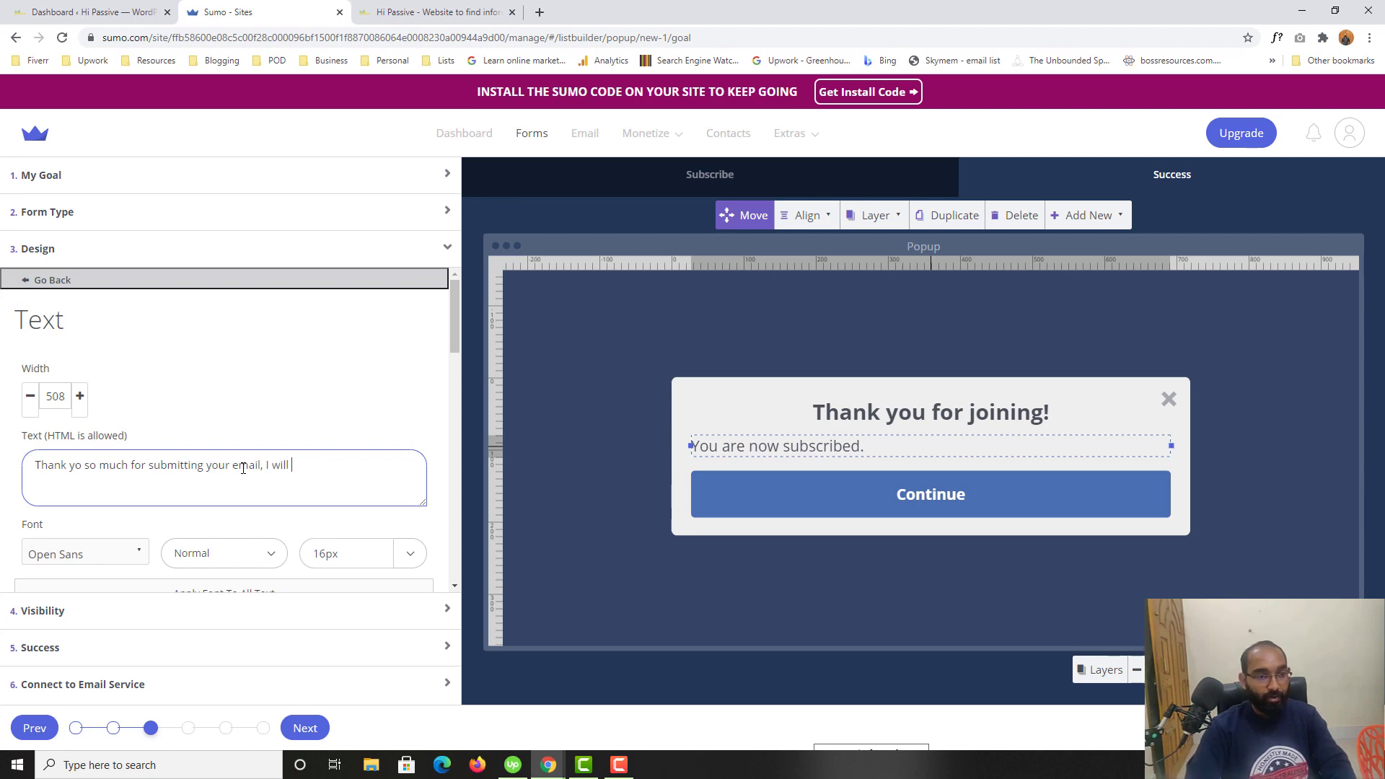
Step: Complete the success popup's message text with "send you some helpful stuffs right in your inbox."
type("send you some helpful stuffs")
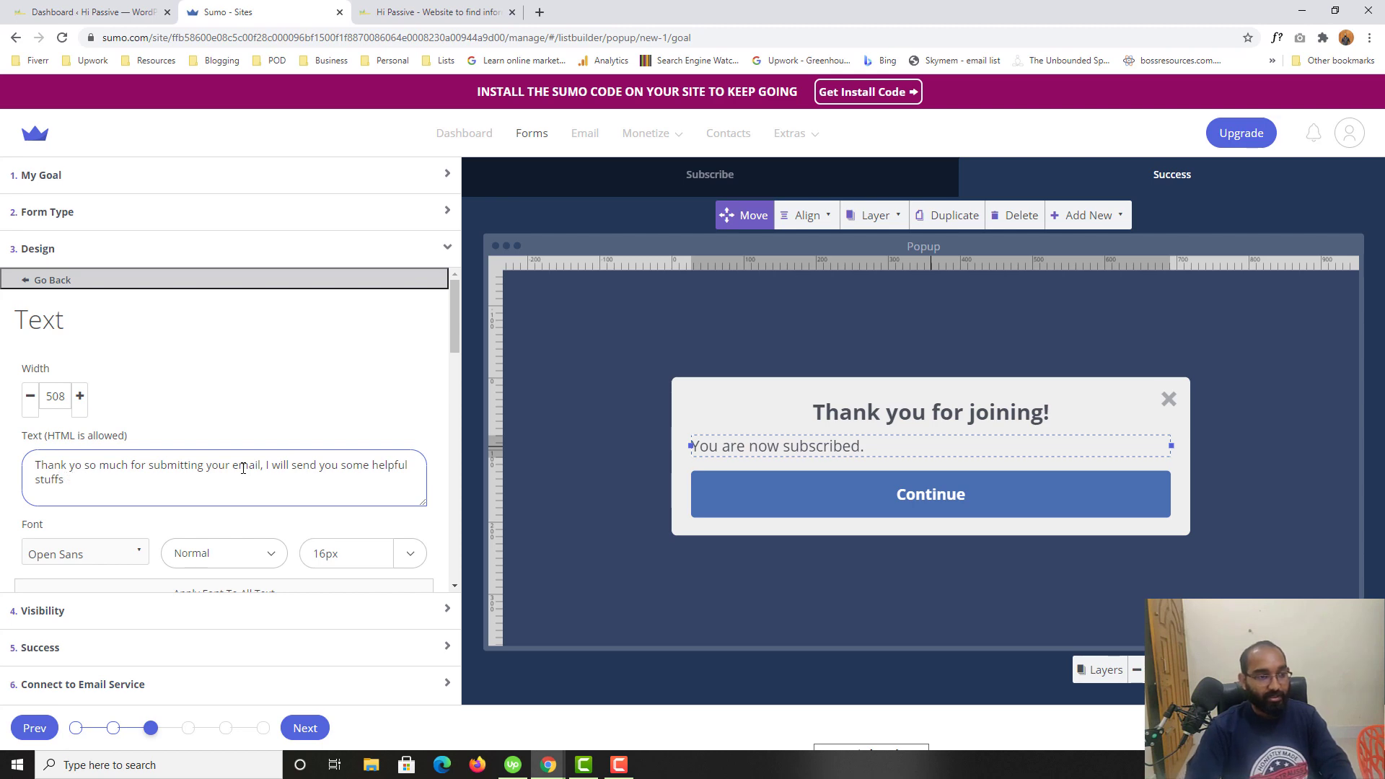
type(" right in you")
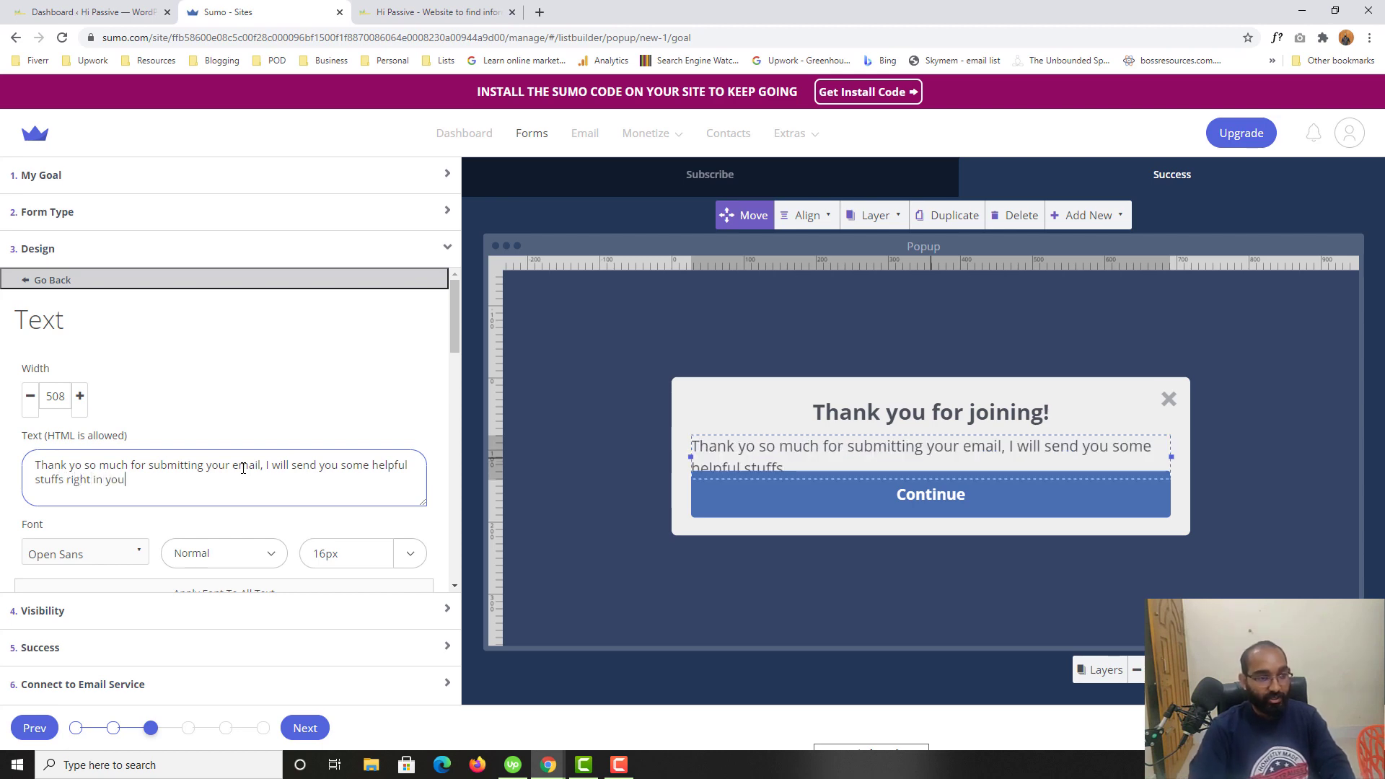
type("r ")
type("inbo")
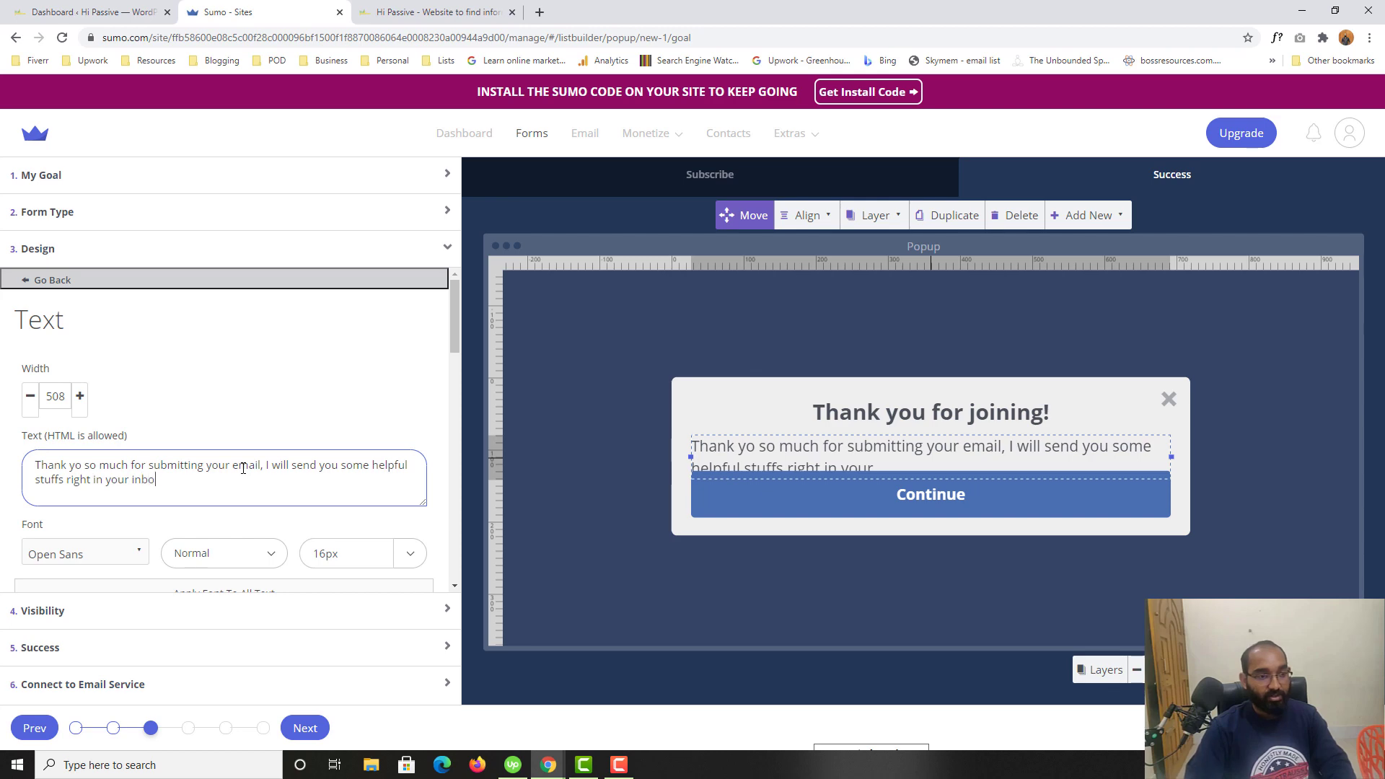
type("x.")
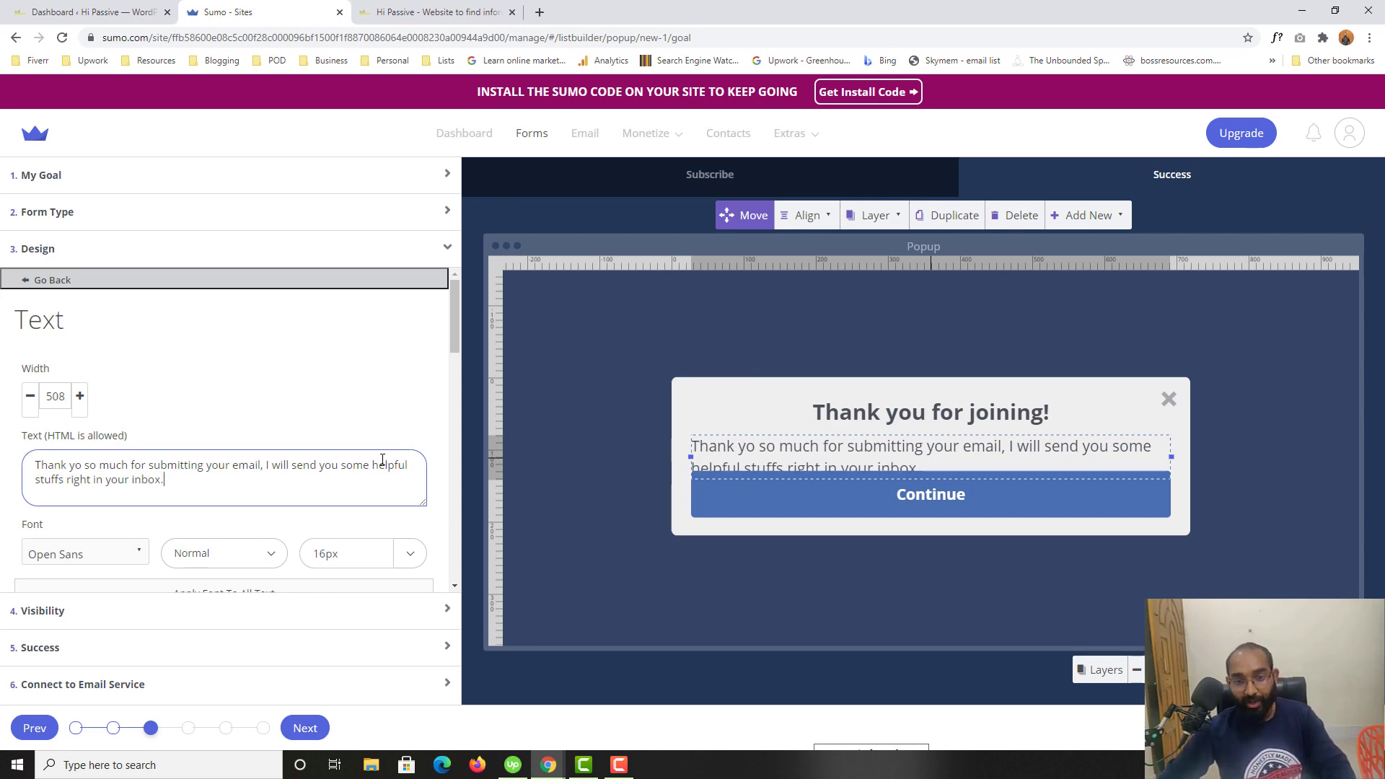
Step: Enlarge the success popup's background upward and downward to a height of 196
left_click(923, 378)
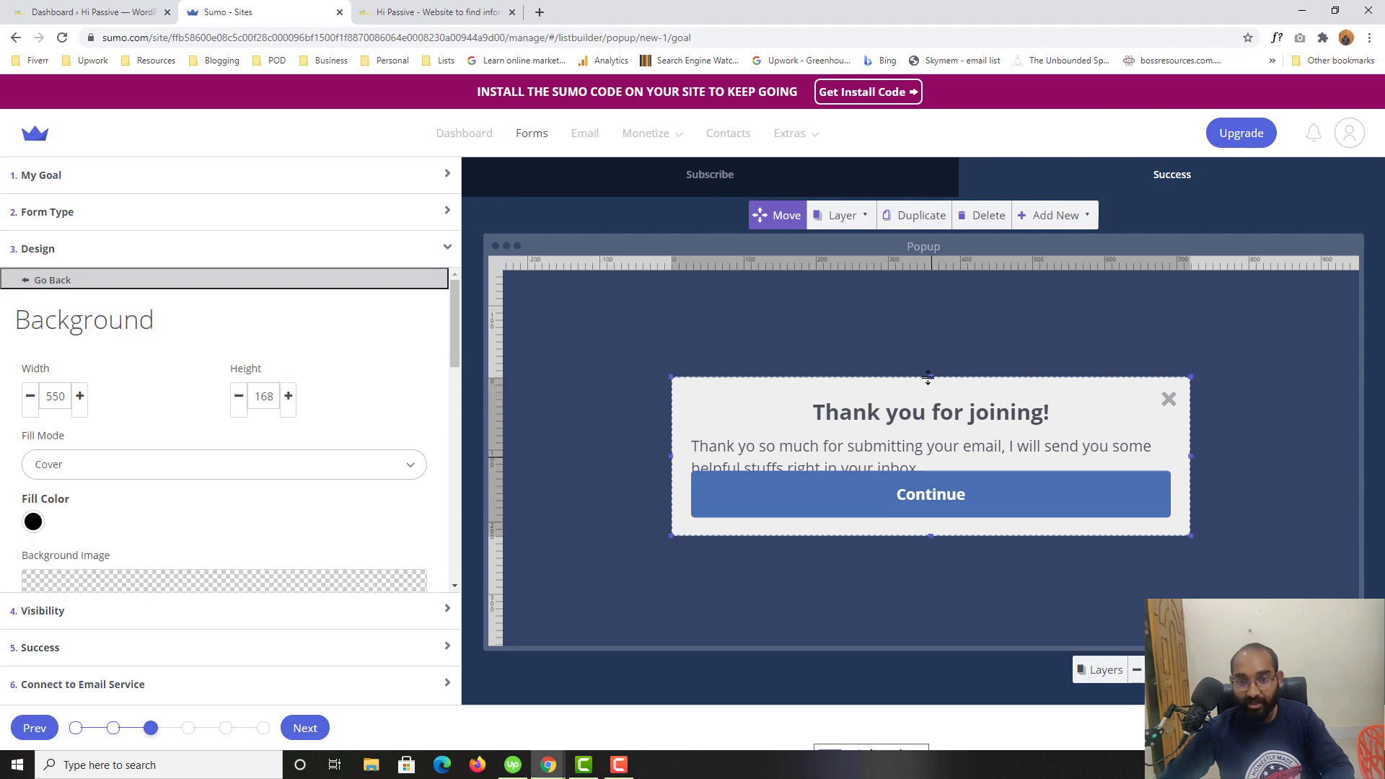
left_click_drag(928, 378, 927, 362)
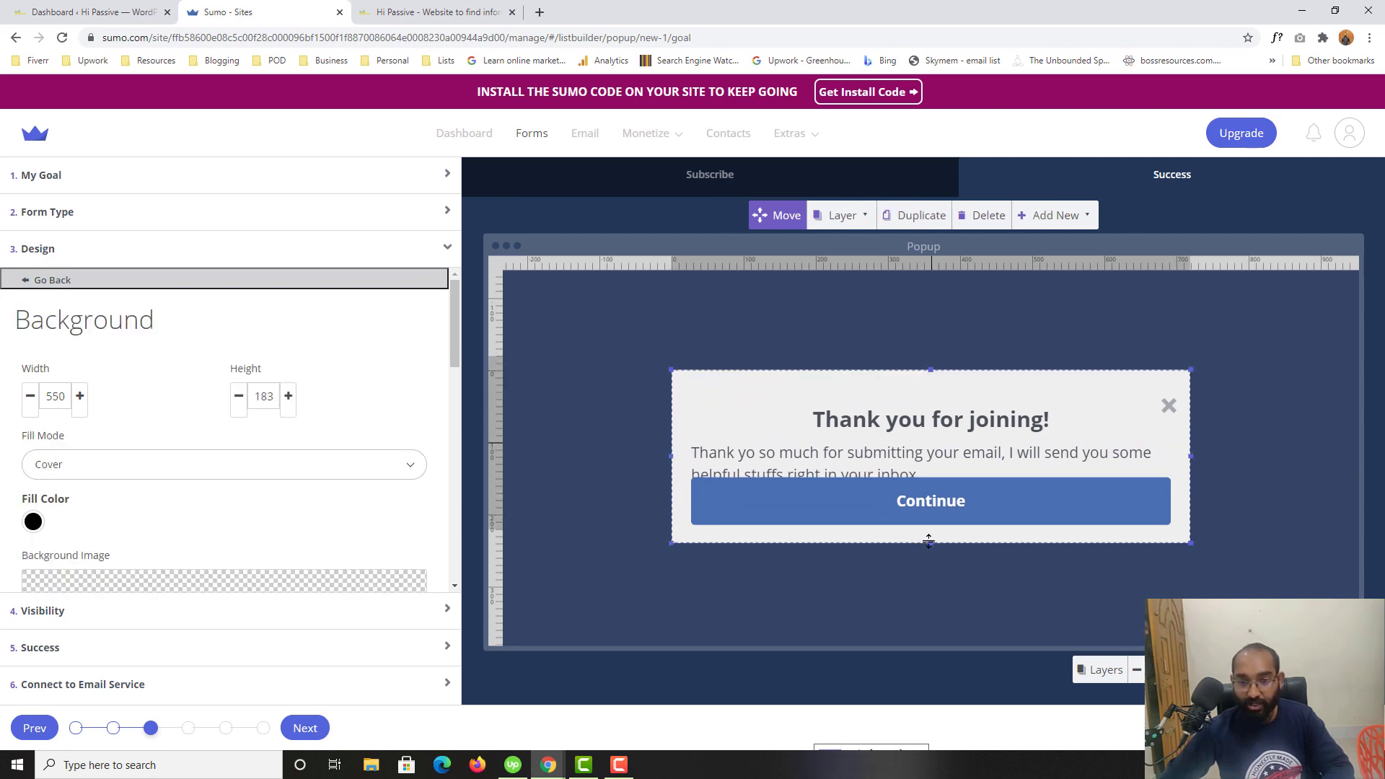
left_click_drag(929, 541, 928, 556)
Step: Move the Continue button below the two-line message and shift the heading and message up for even spacing
left_click(931, 509)
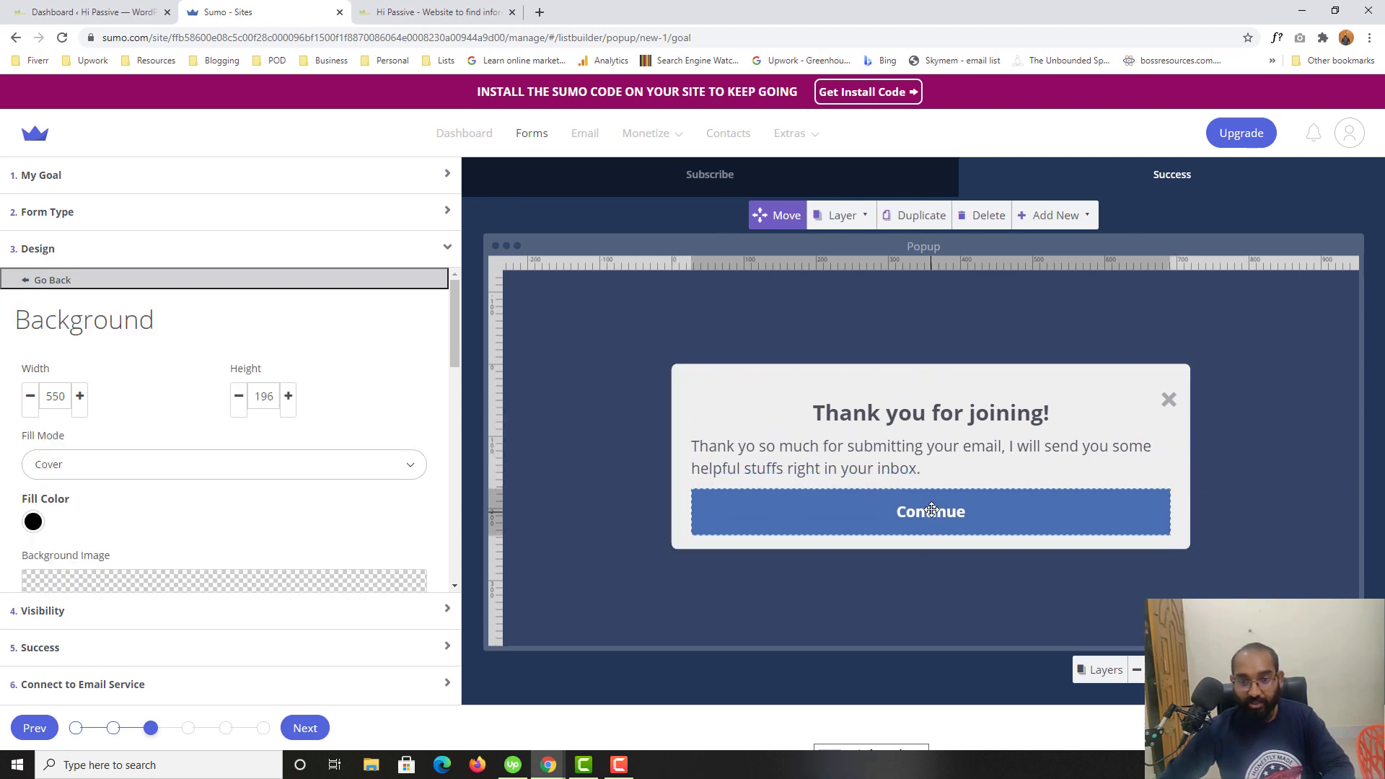
left_click(926, 410)
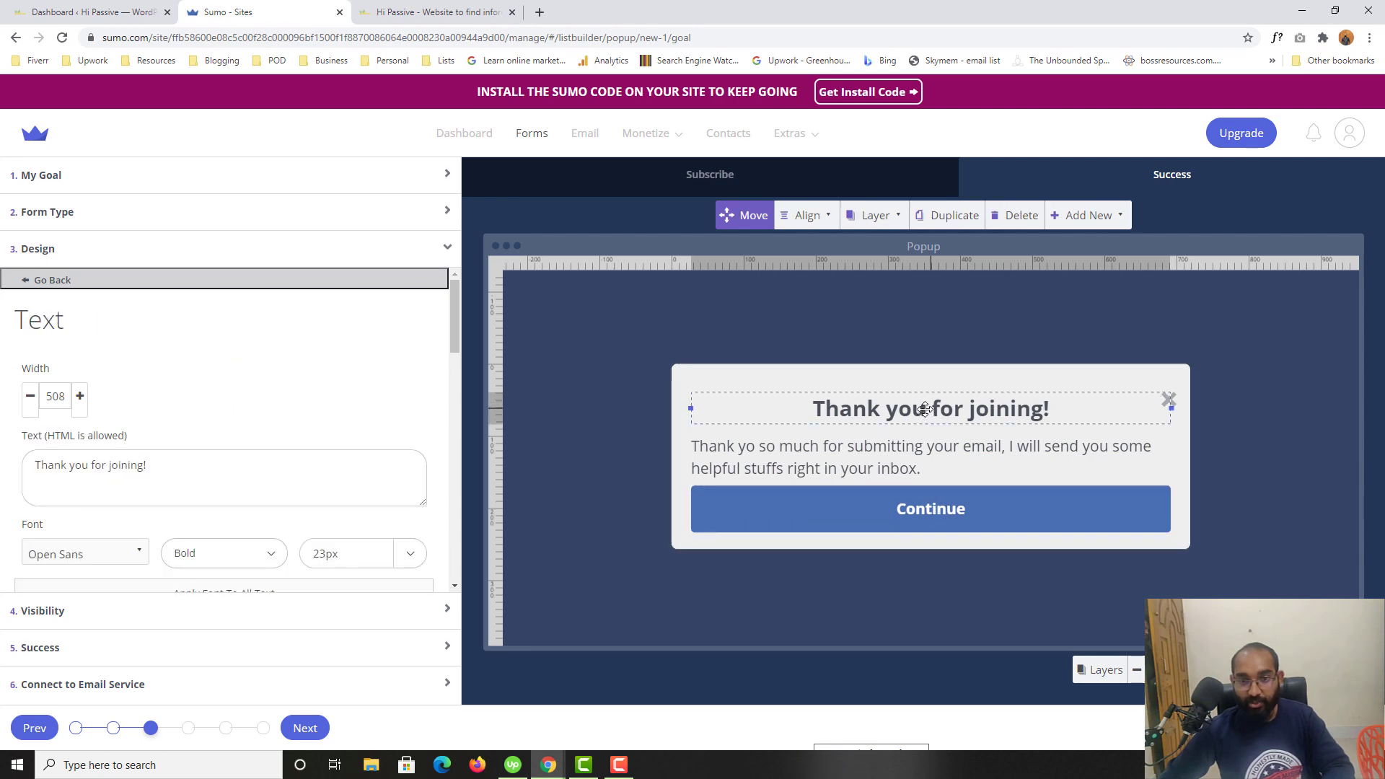
left_click(920, 446)
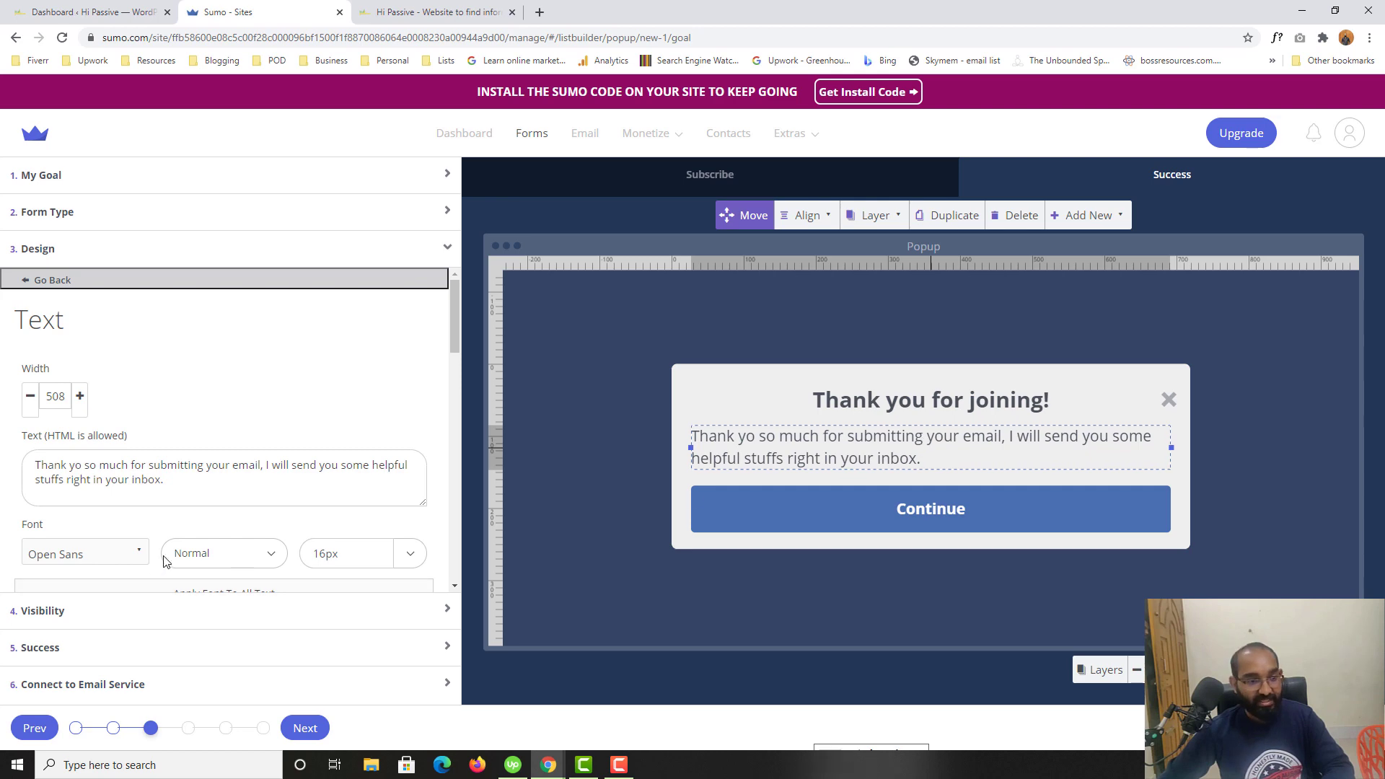
Step: Change the Continue button's background in the success popup to the solid color DBC042
scroll(342, 462, "down", 2)
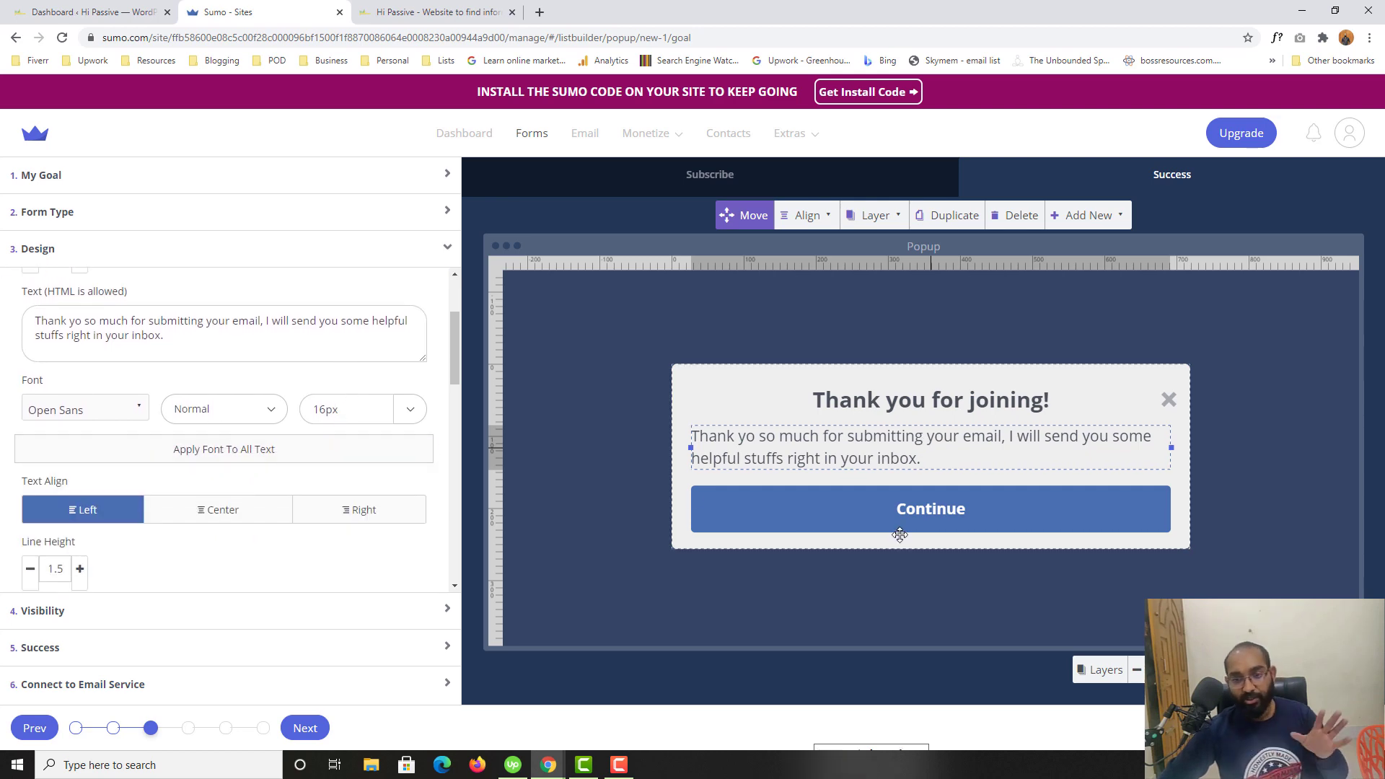
left_click(825, 513)
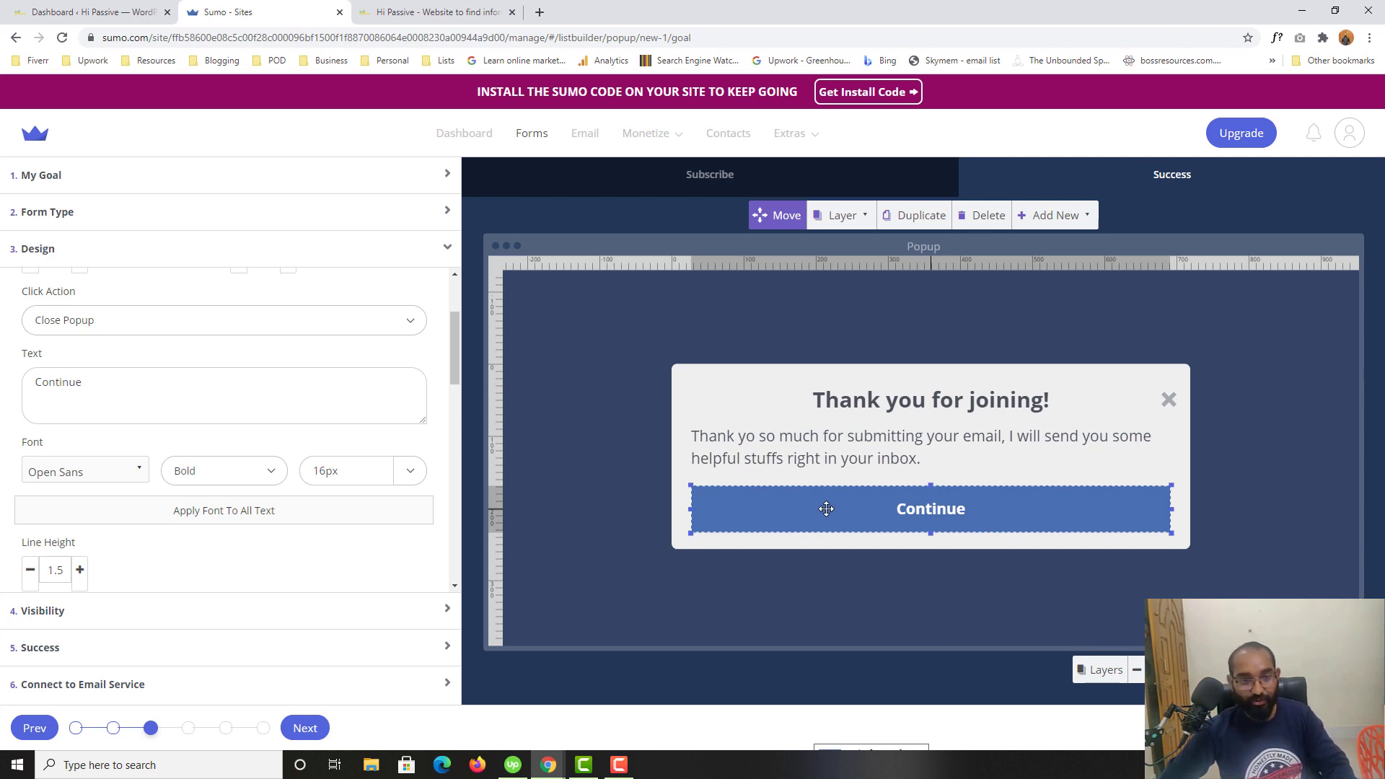
scroll(377, 526, "down", 2)
scroll(41, 534, "down", 2)
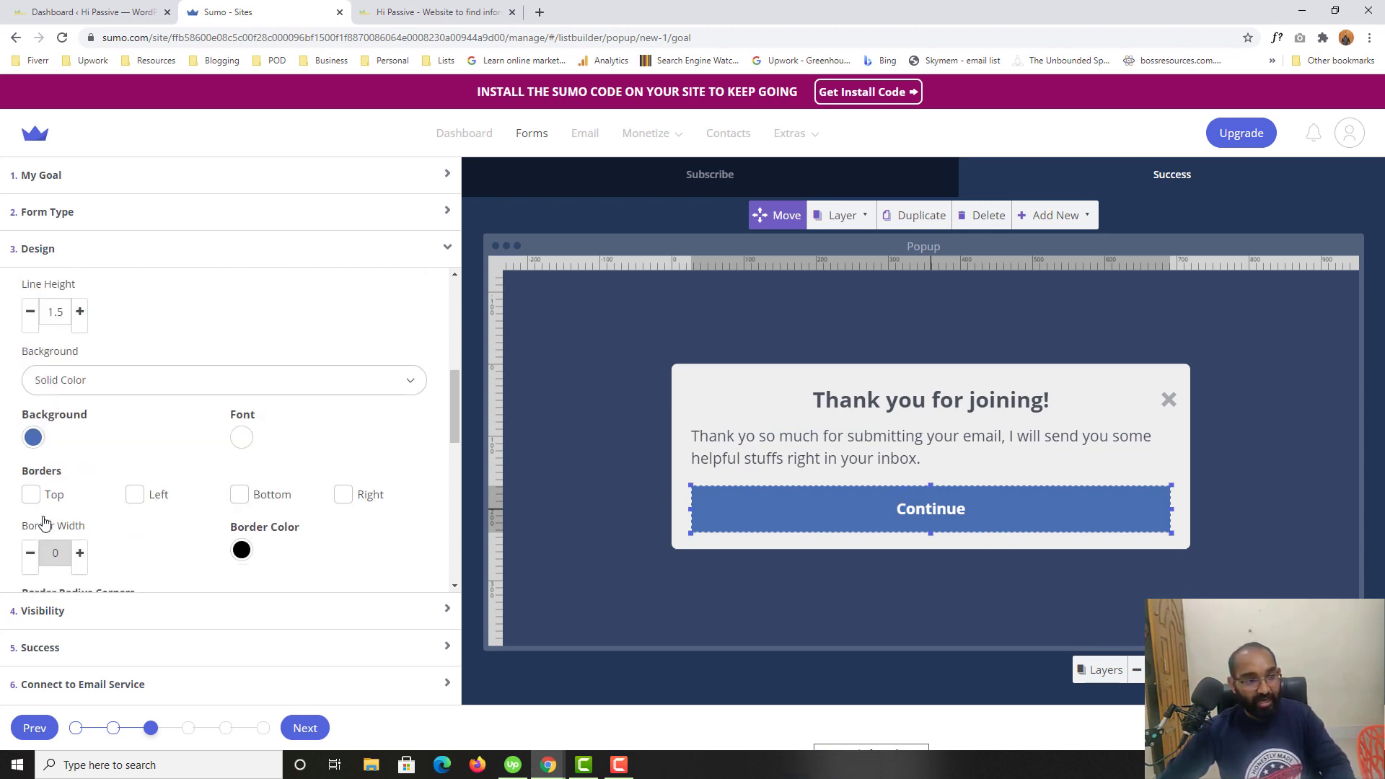
left_click(33, 407)
scroll(205, 495, "down", 1)
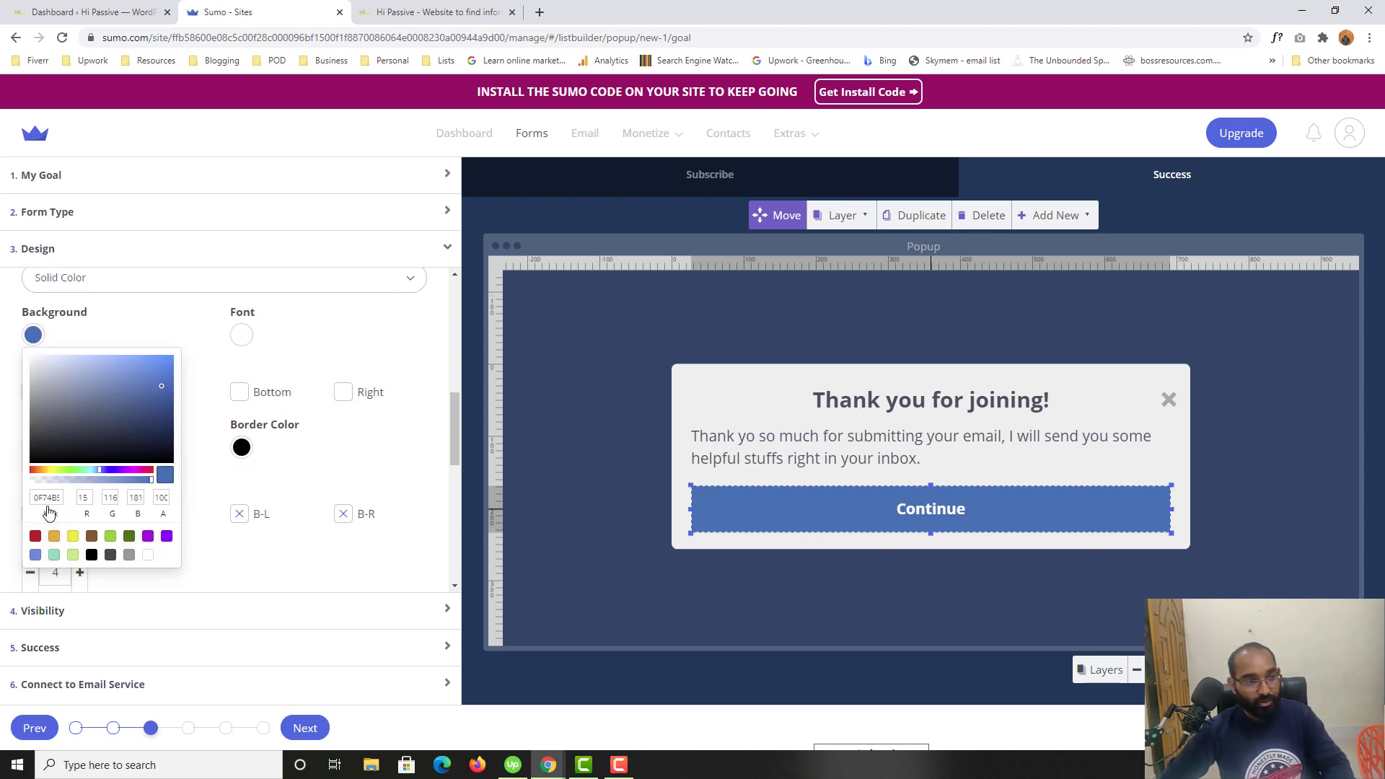
double_click(48, 497)
type("D7C042")
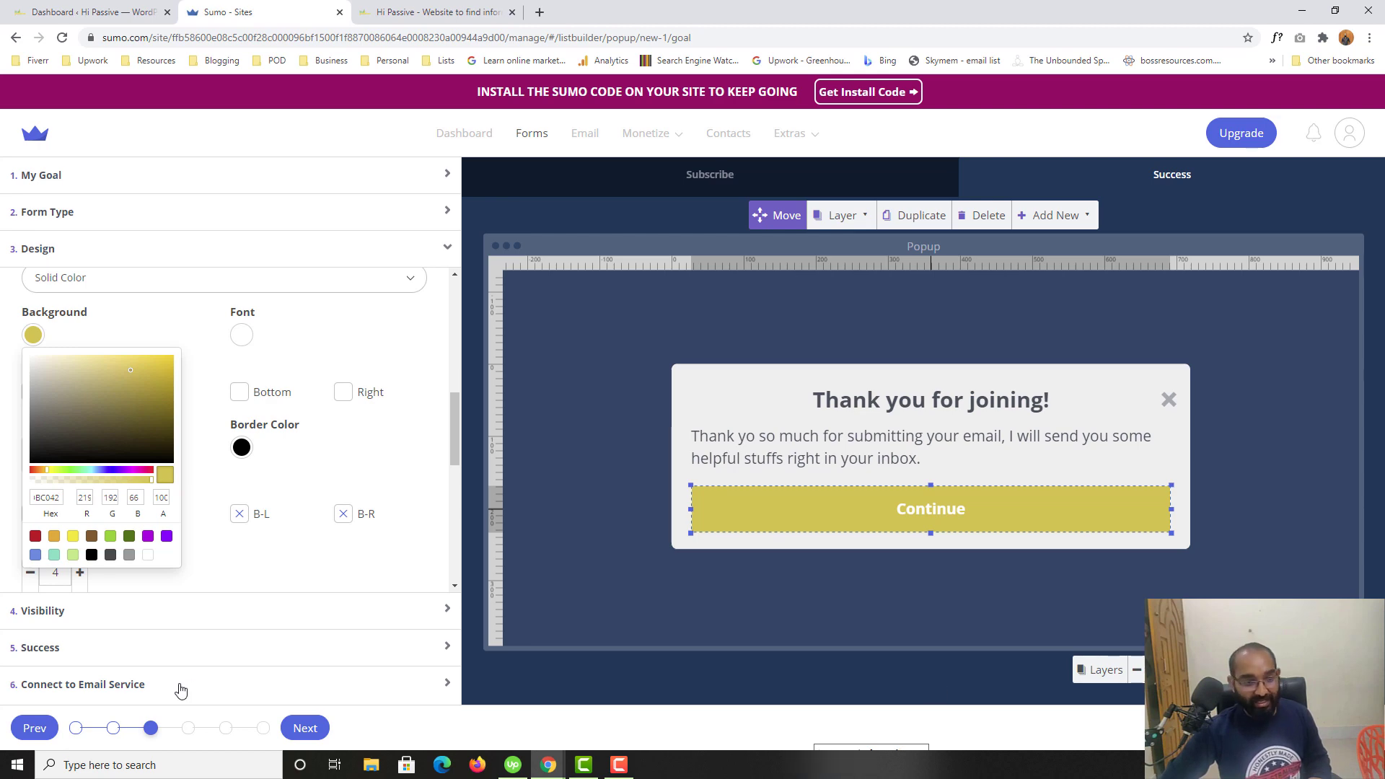
Step: Proceed to the popup's Success settings and start a new automatic responder email
left_click(305, 727)
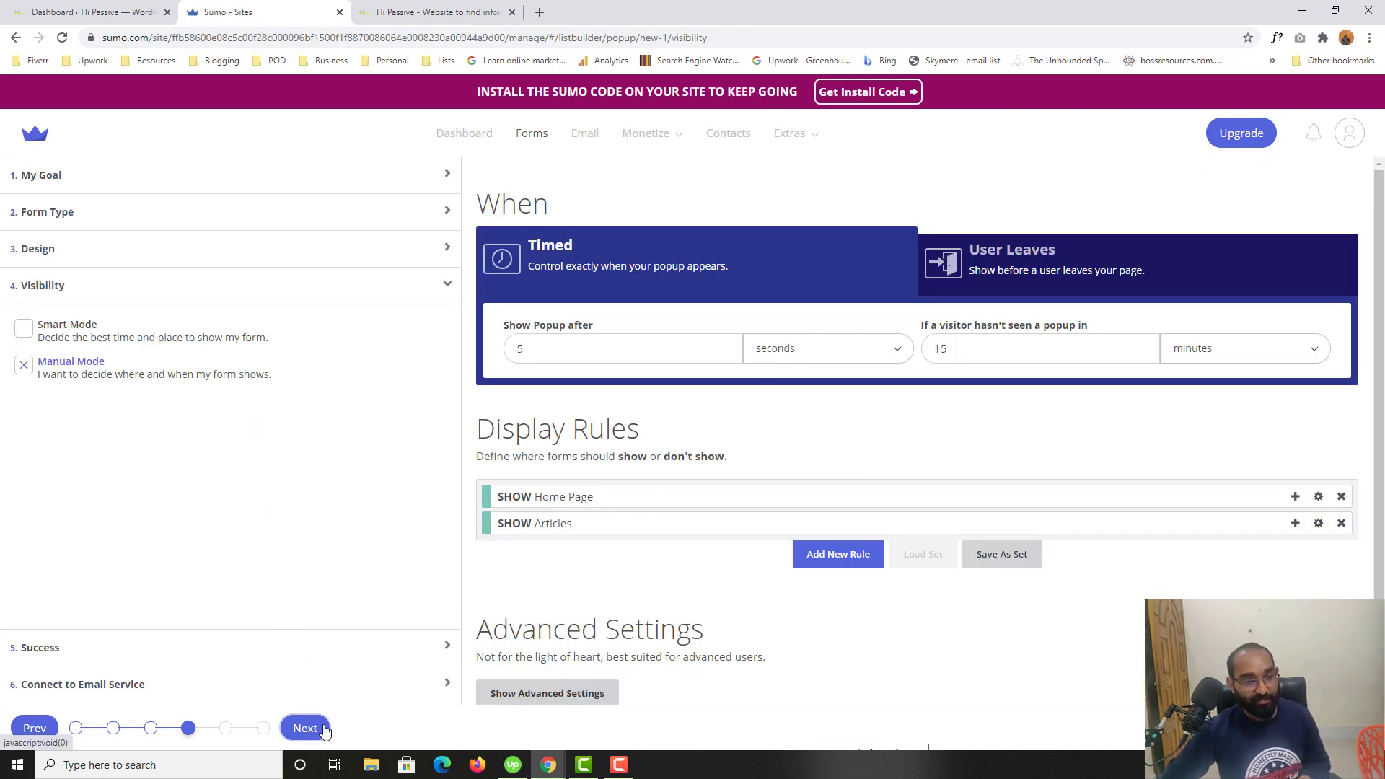
left_click(27, 649)
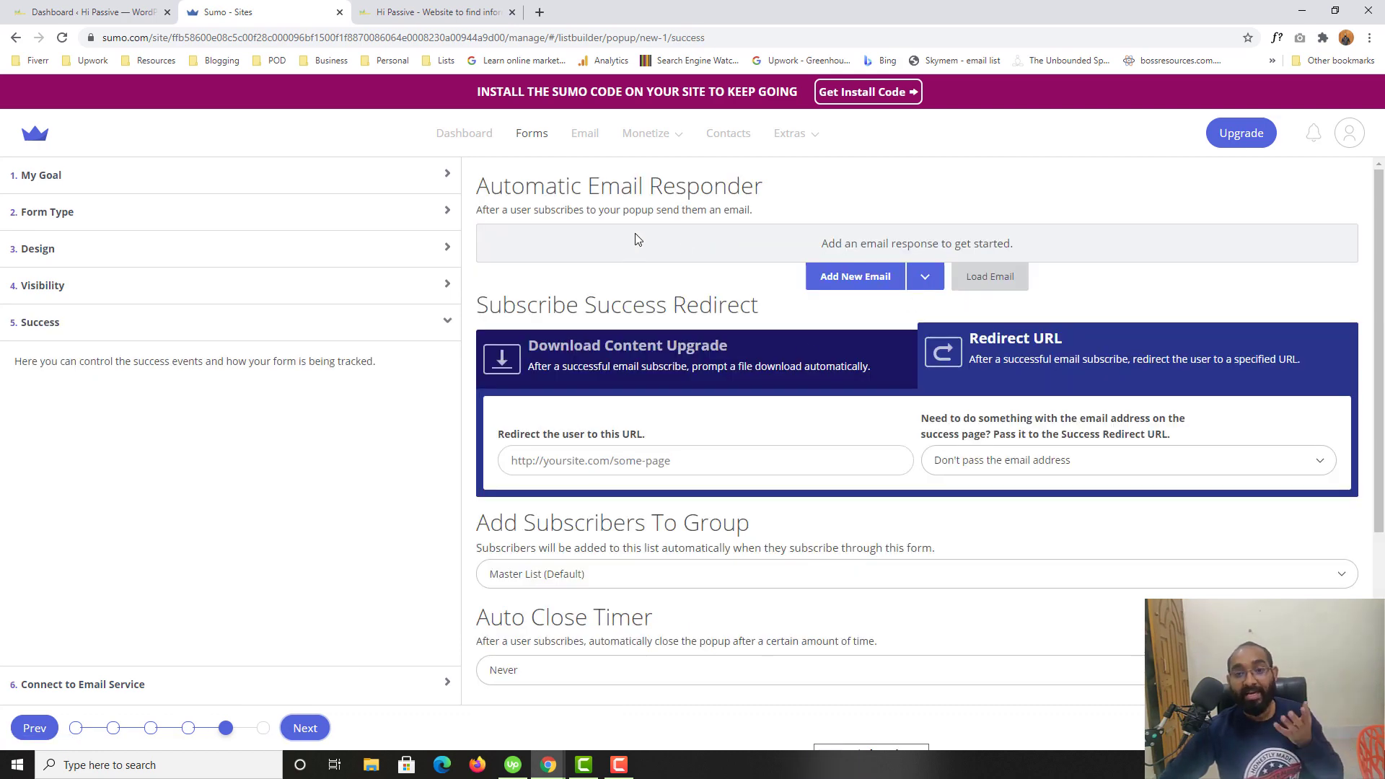
left_click(885, 287)
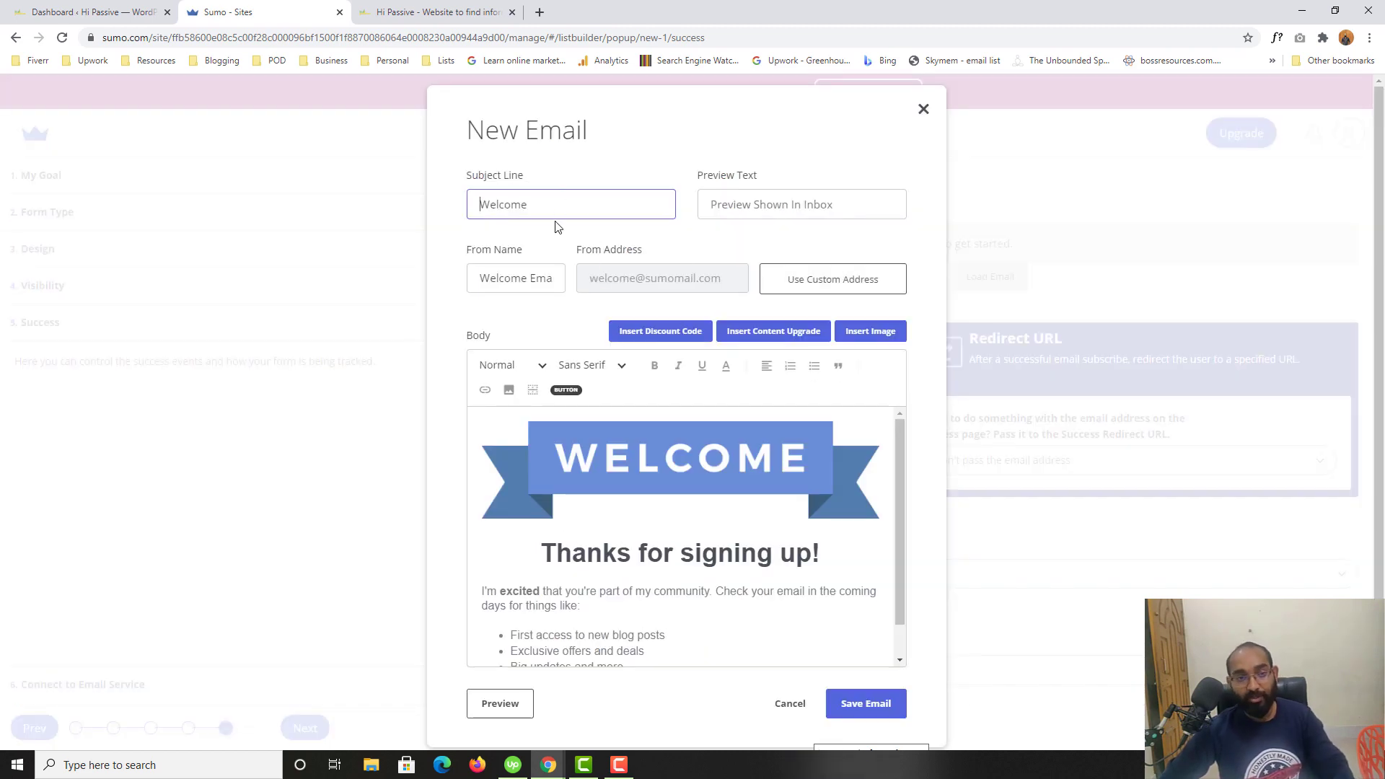
Step: Replace the new email's subject line with "Worm Welcome from Hi Passive"
type("Wa")
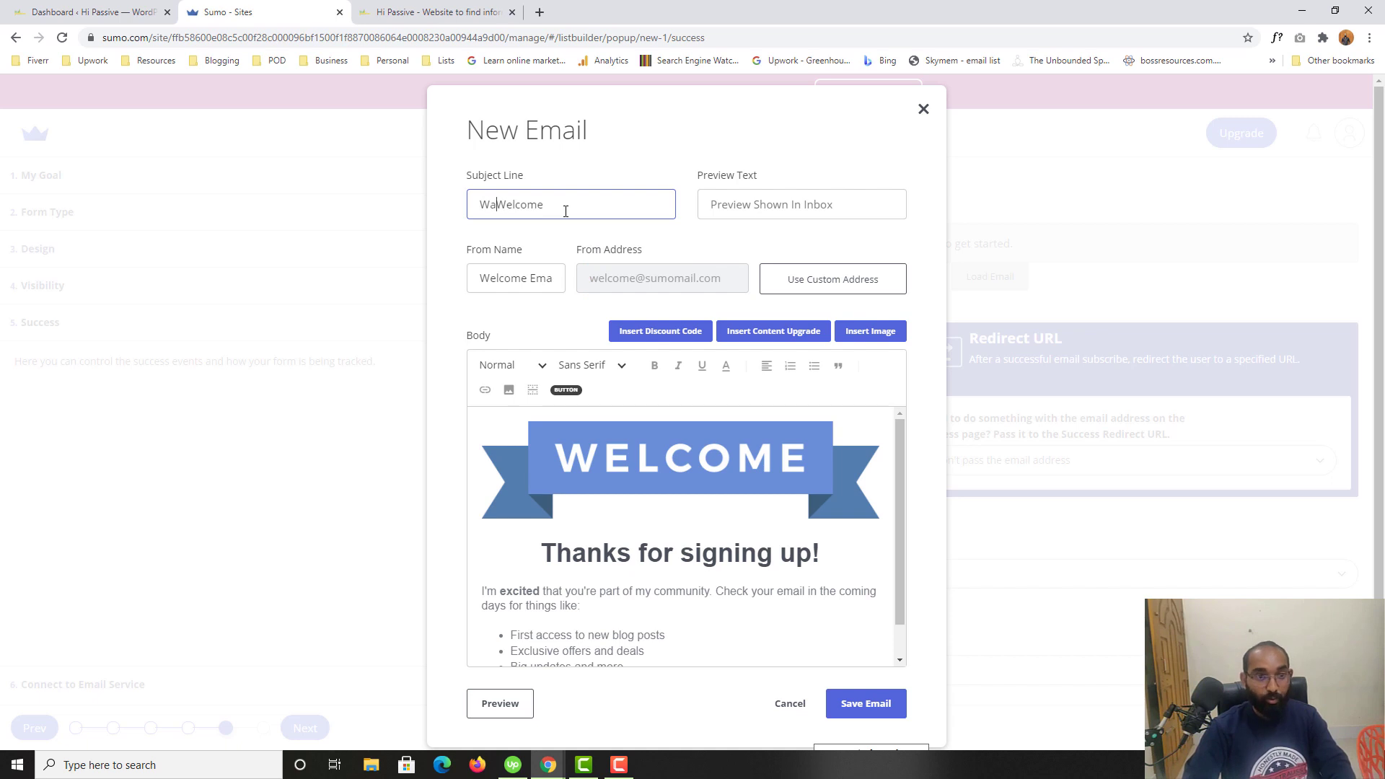
type("r")
key("ctrl+a")
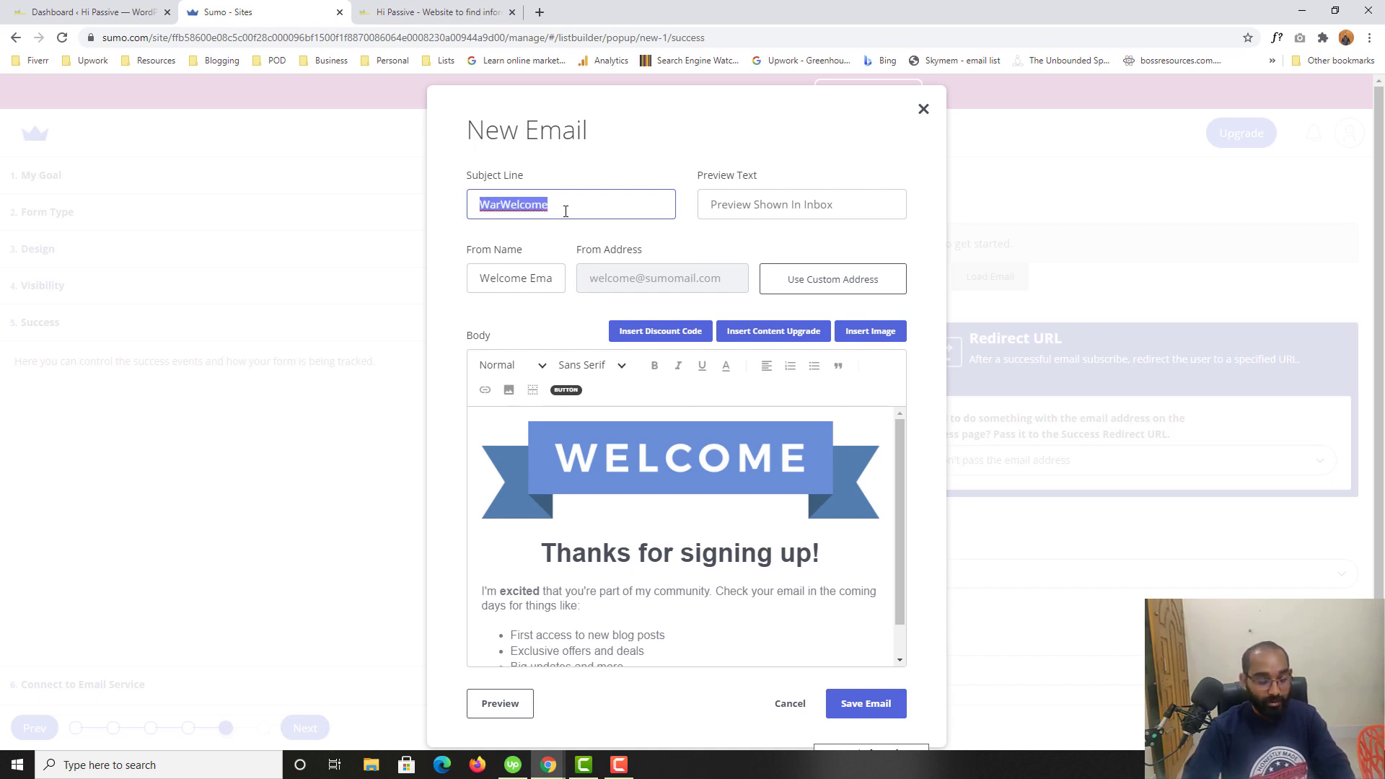
type("H")
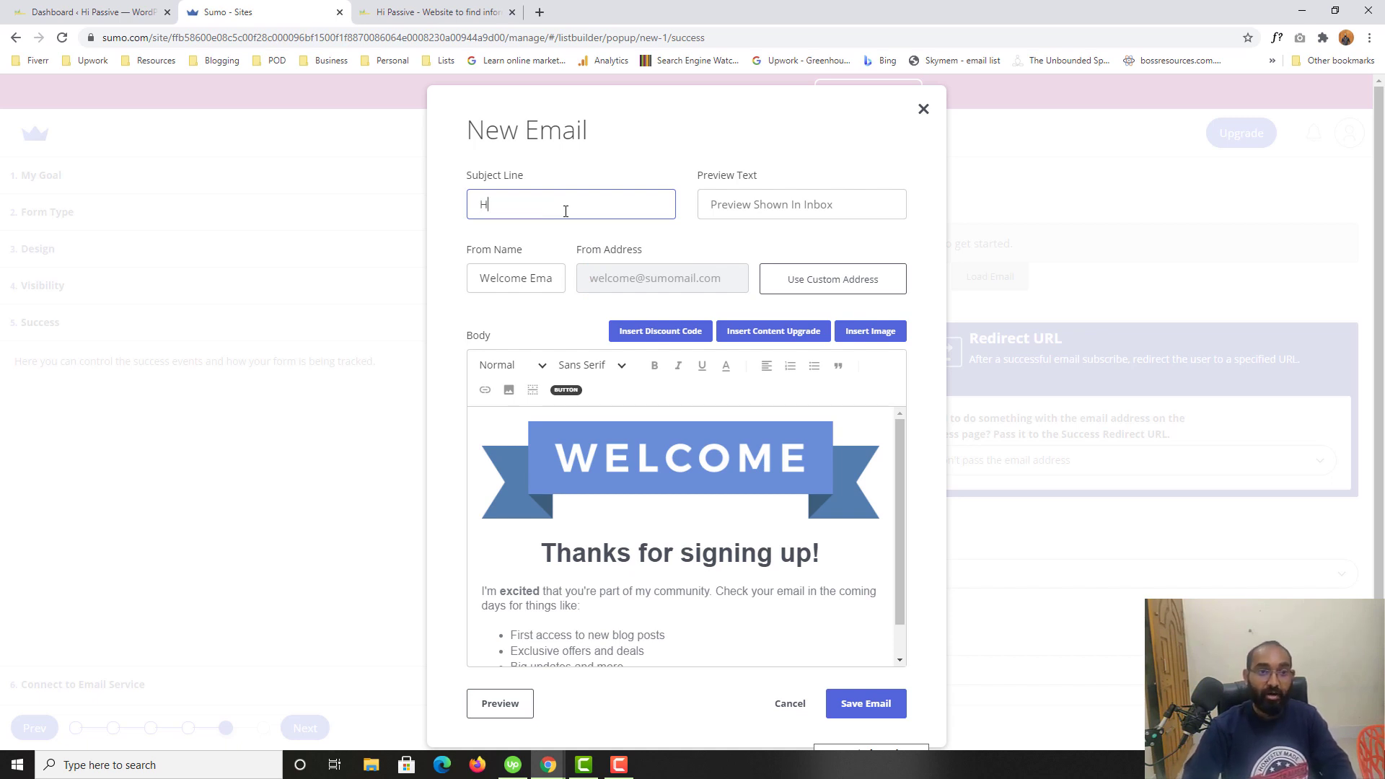
key("BackSpace")
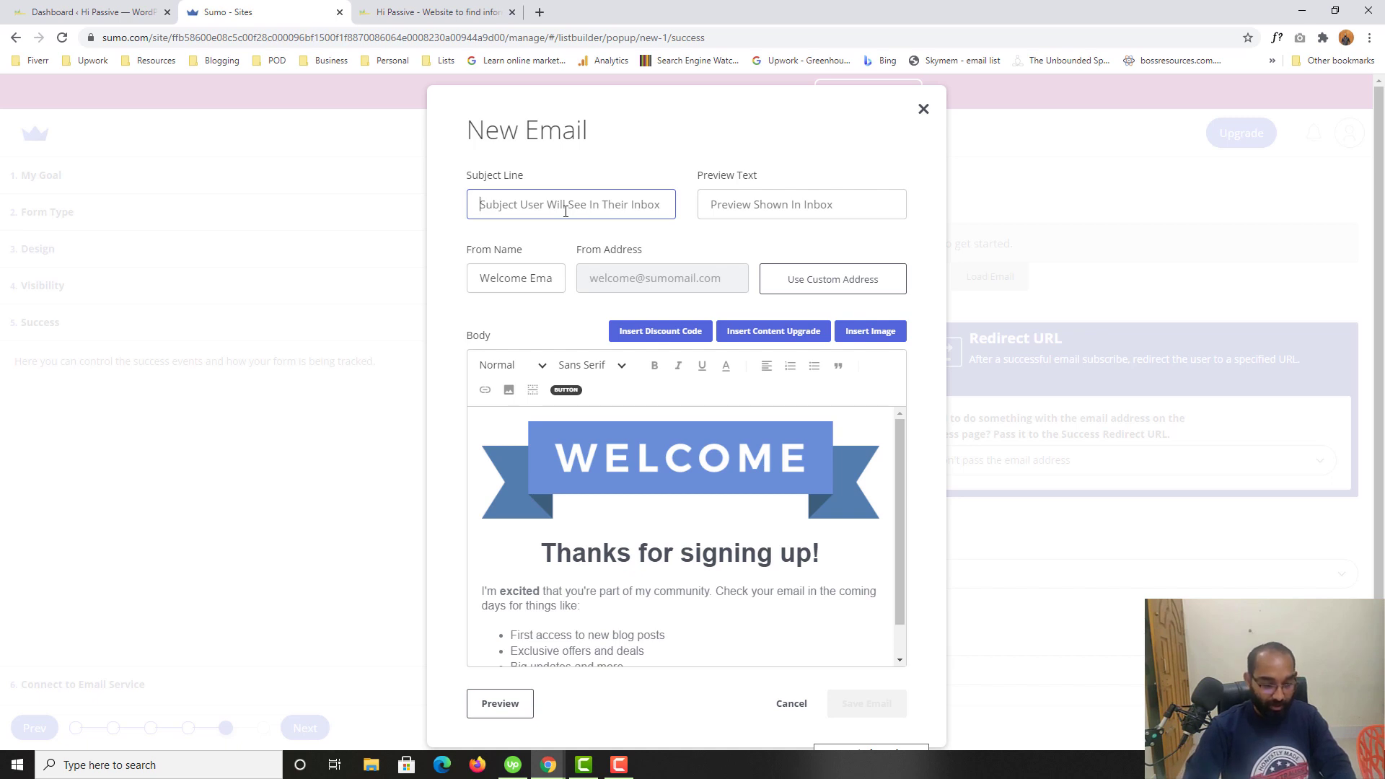
type("Worm")
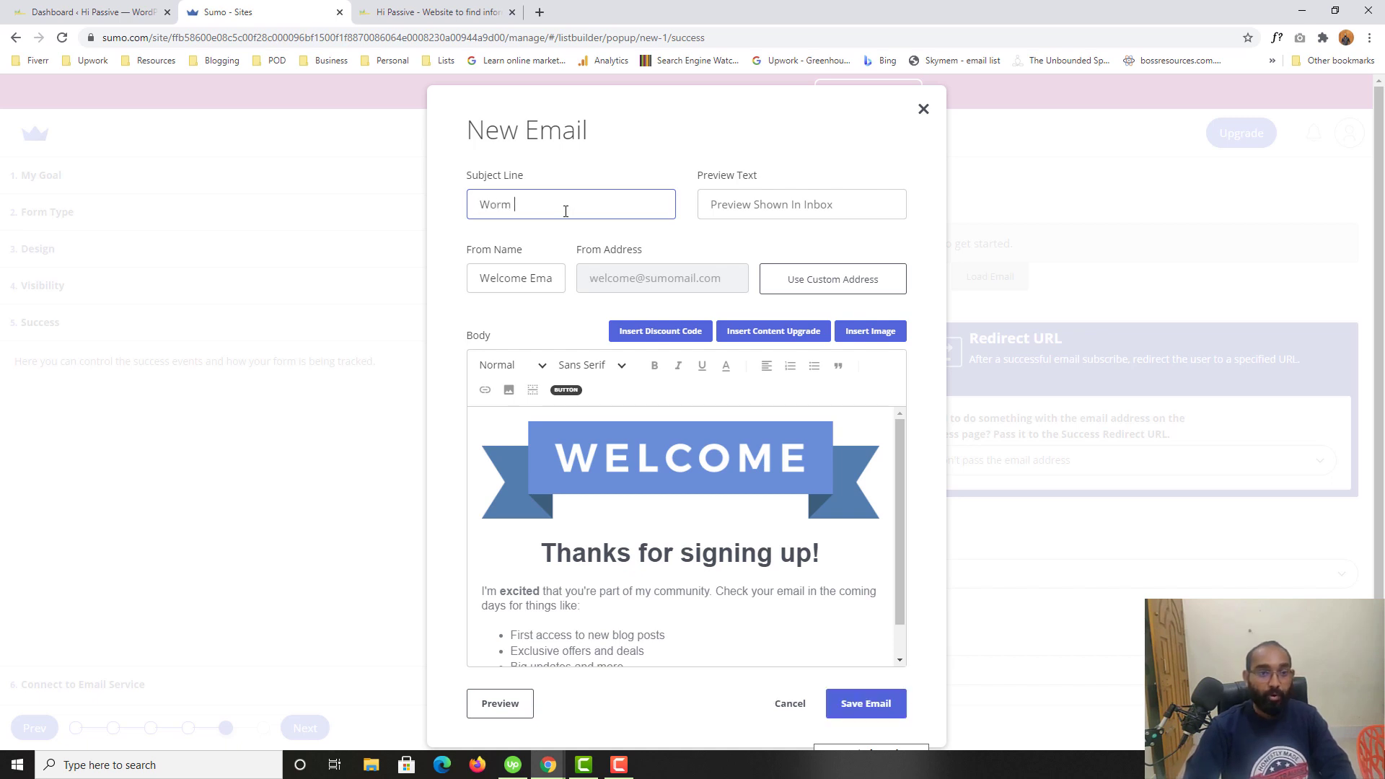
type(" Welcom")
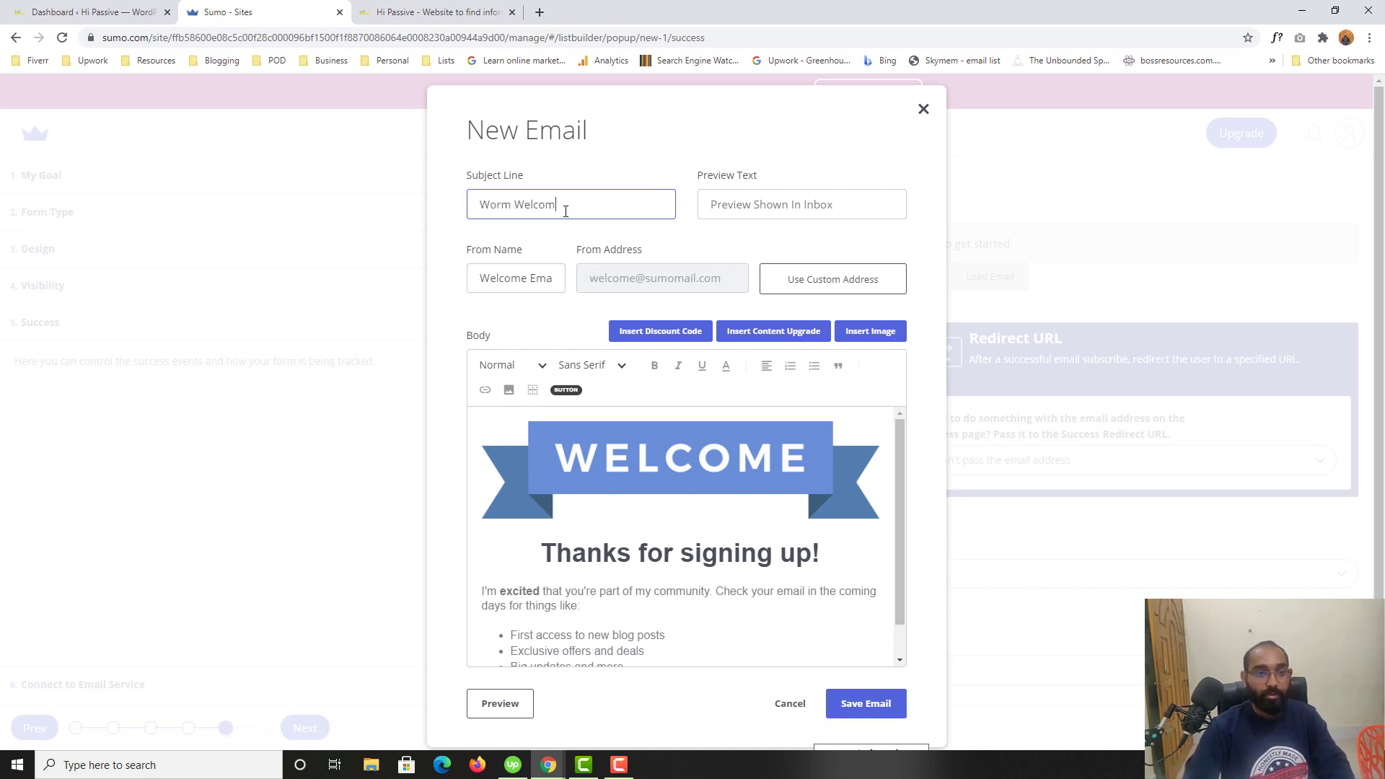
type("e from Azharul Rafy")
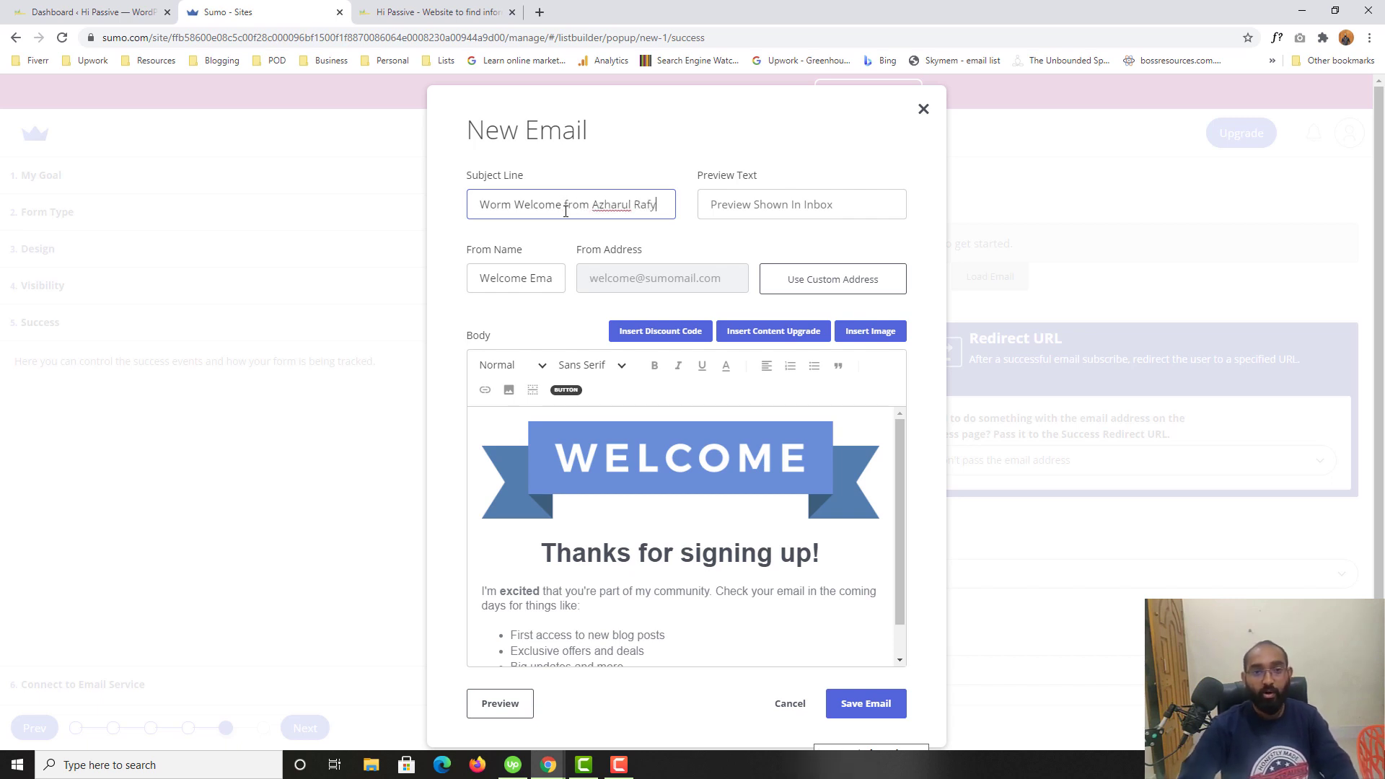
key("BackSpace")
key("BackSpace")
key("BackSpace")
key("BackSpace")
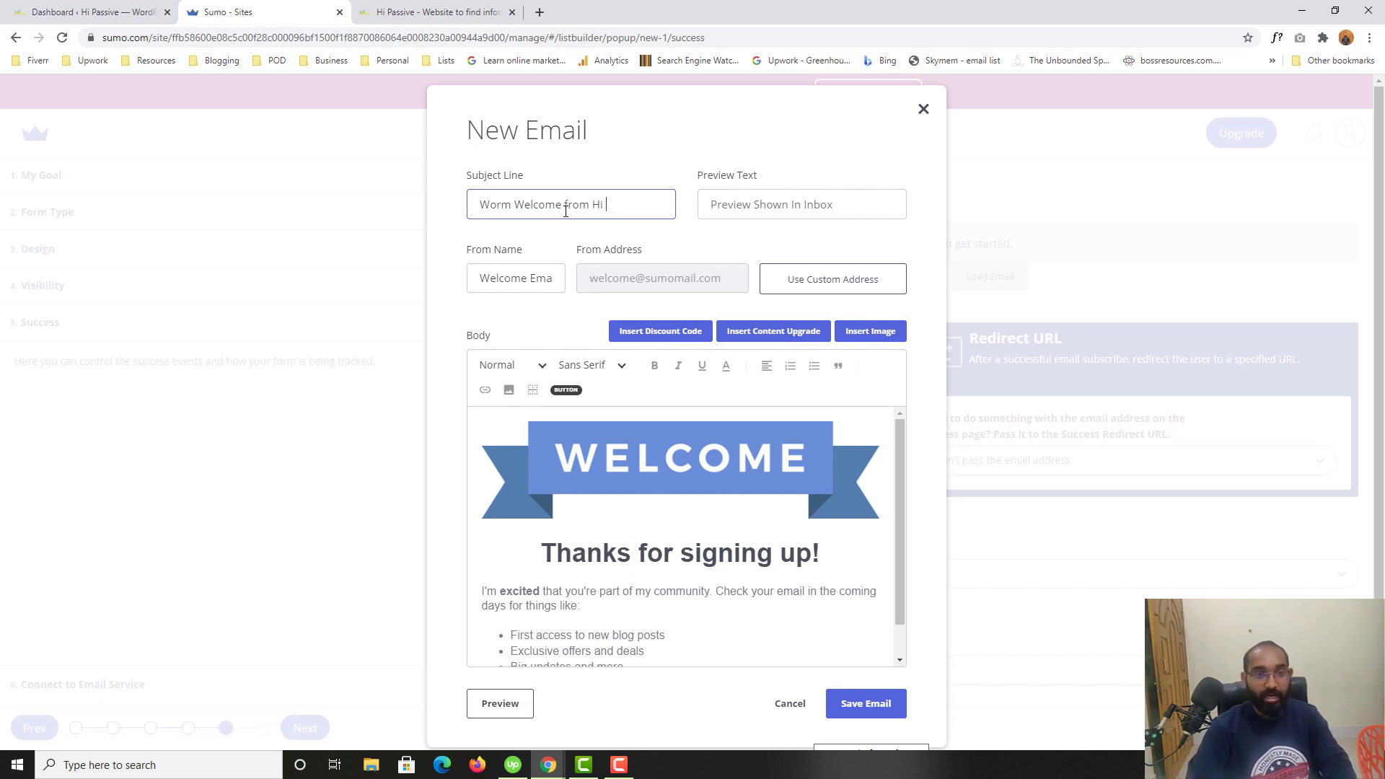
type("e")
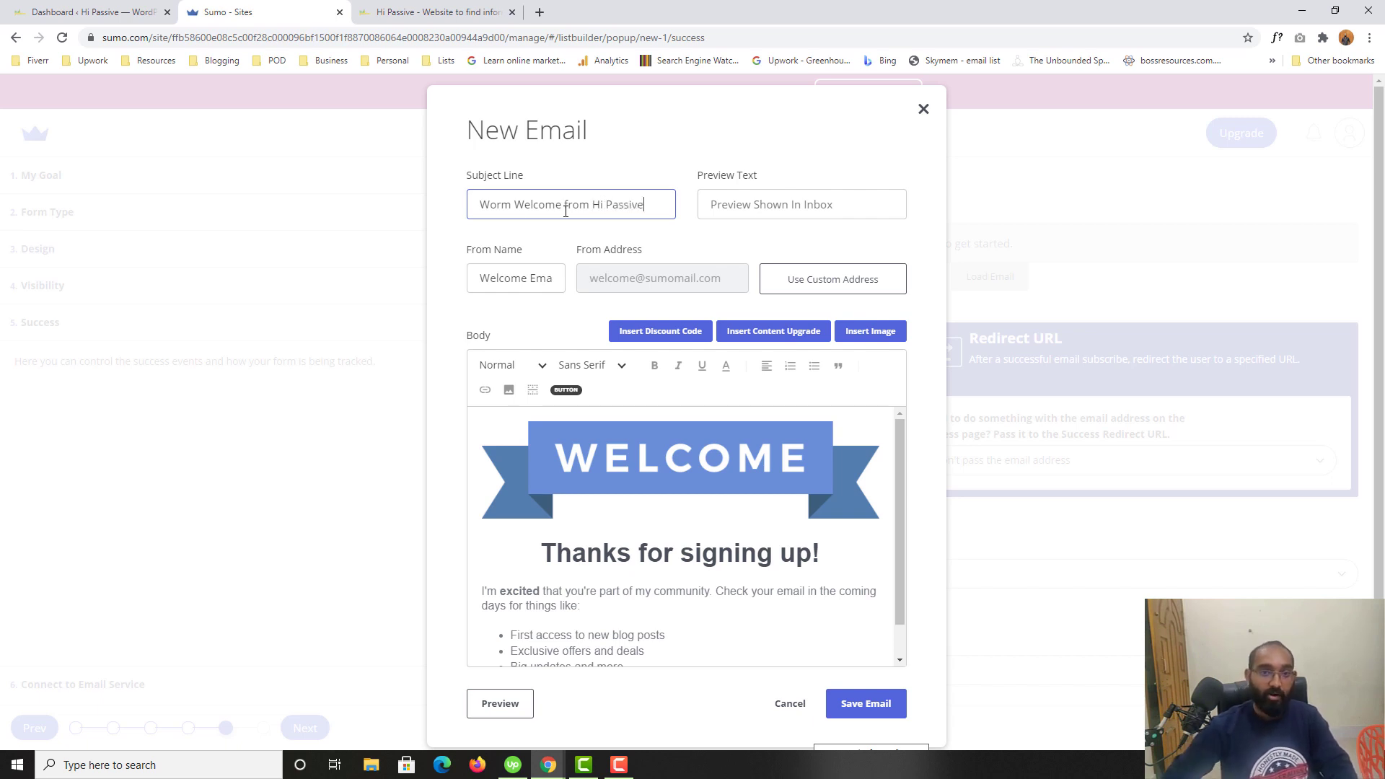
Step: Set the email's From Name to "Welcome Email" and look at the custom from address option without changing it
left_click(748, 206)
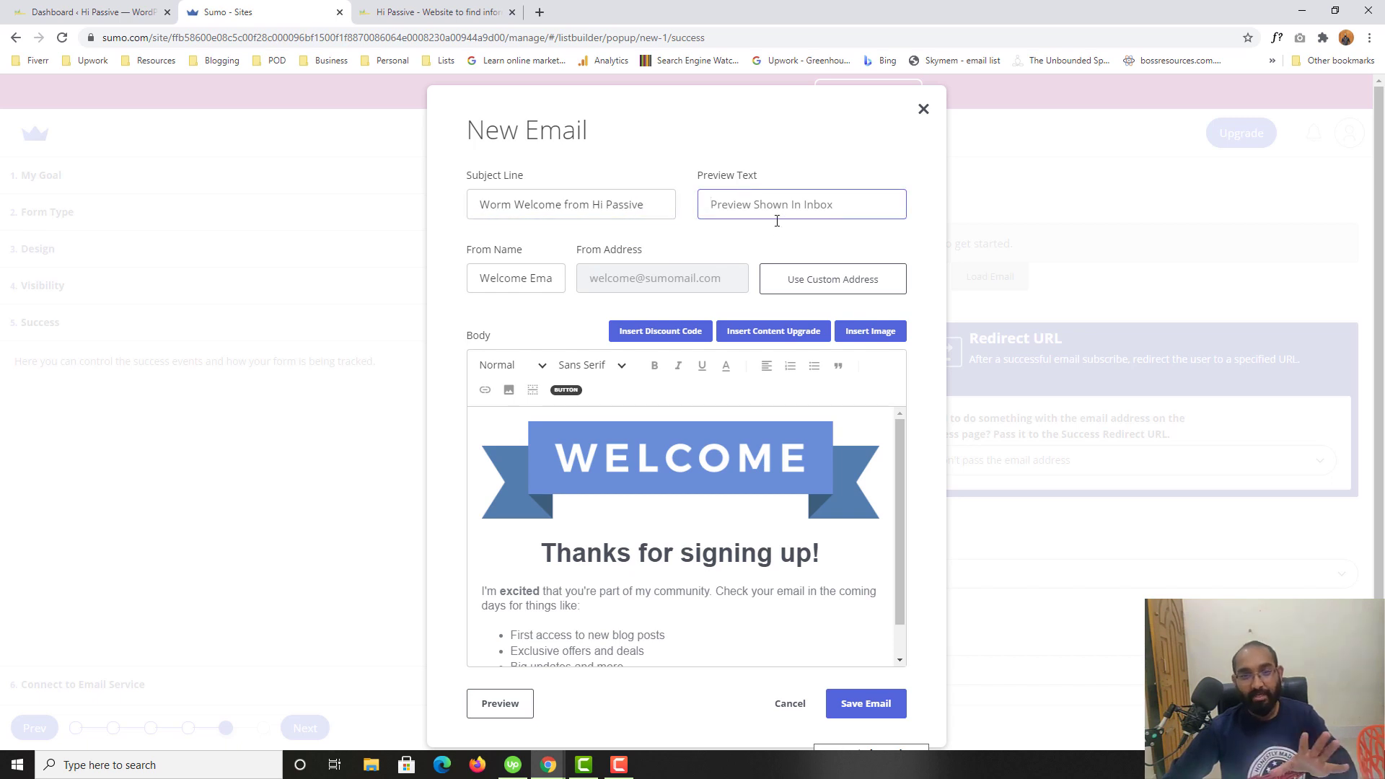
left_click(542, 283)
key("ctrl+a")
type("We")
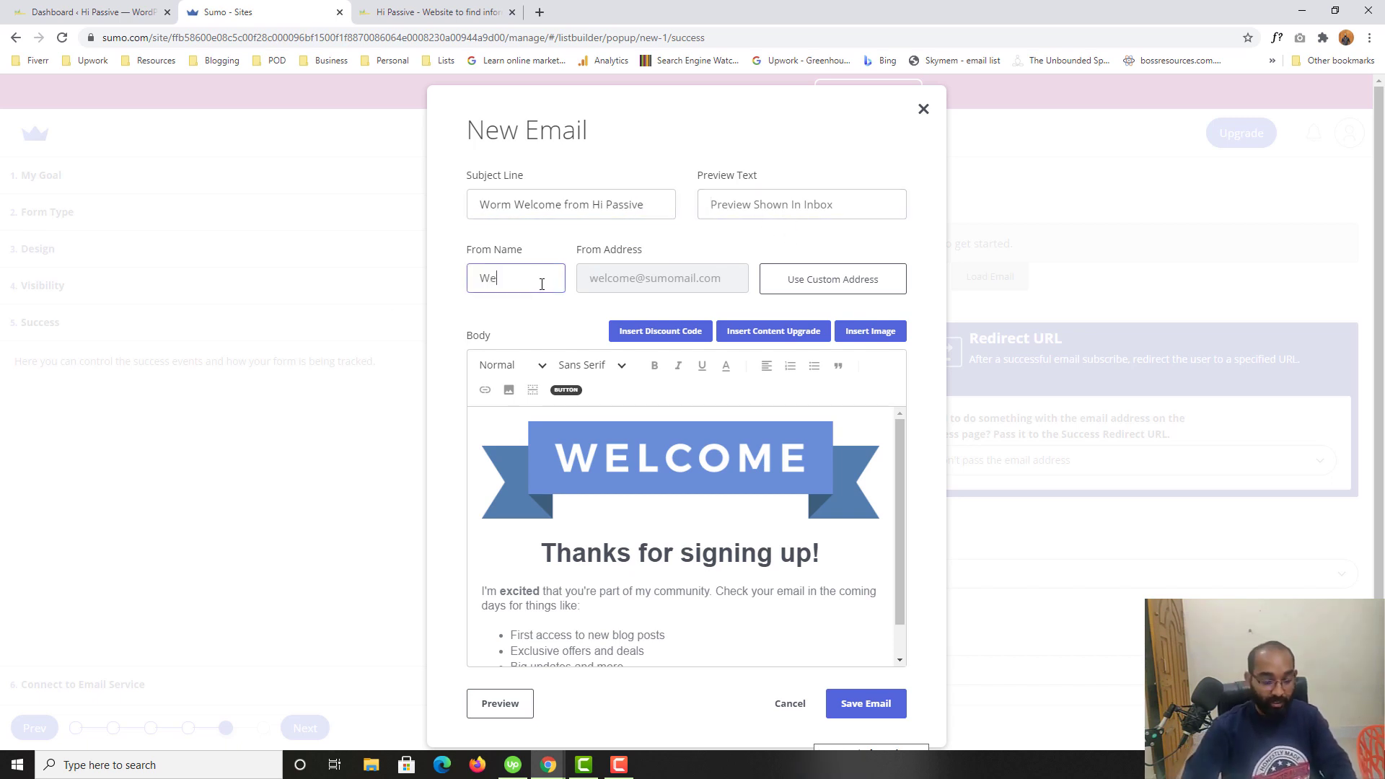
type("lcome ")
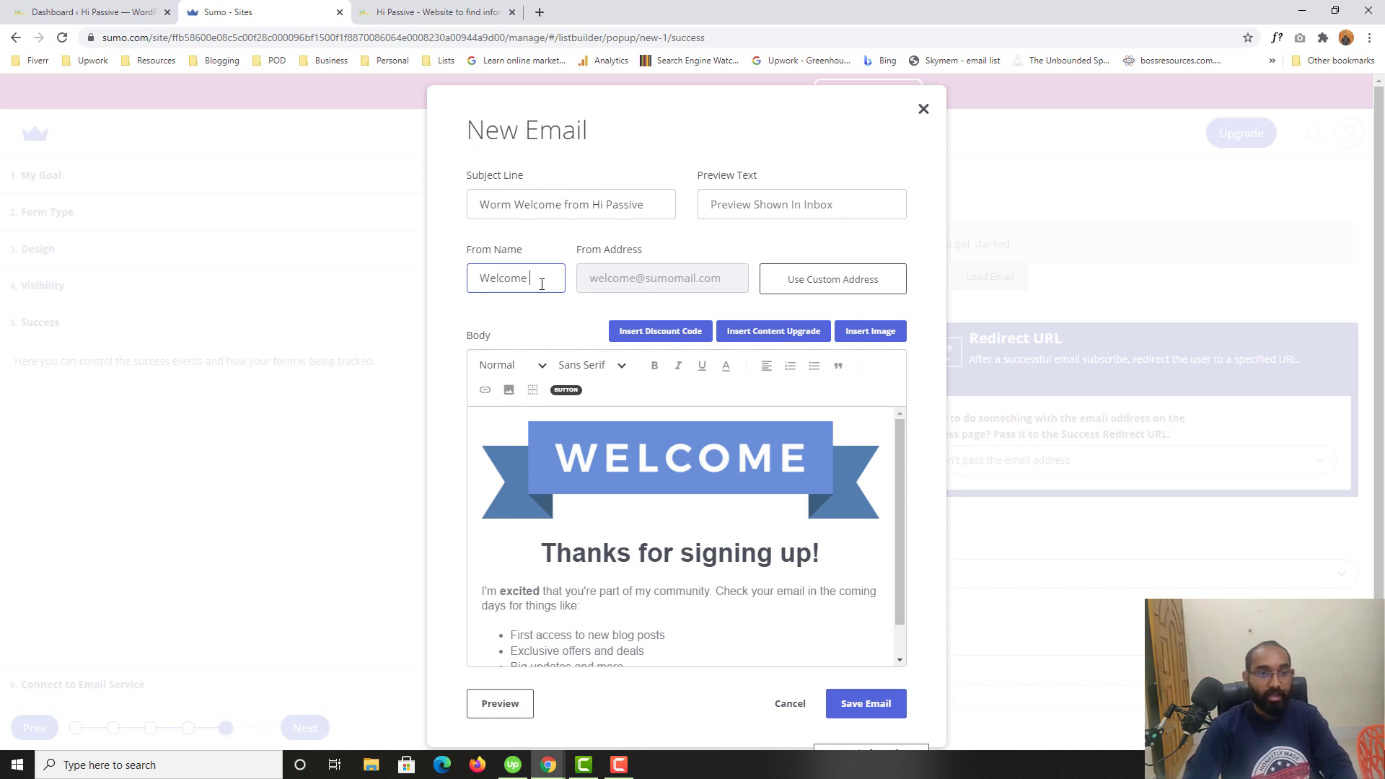
type("Email")
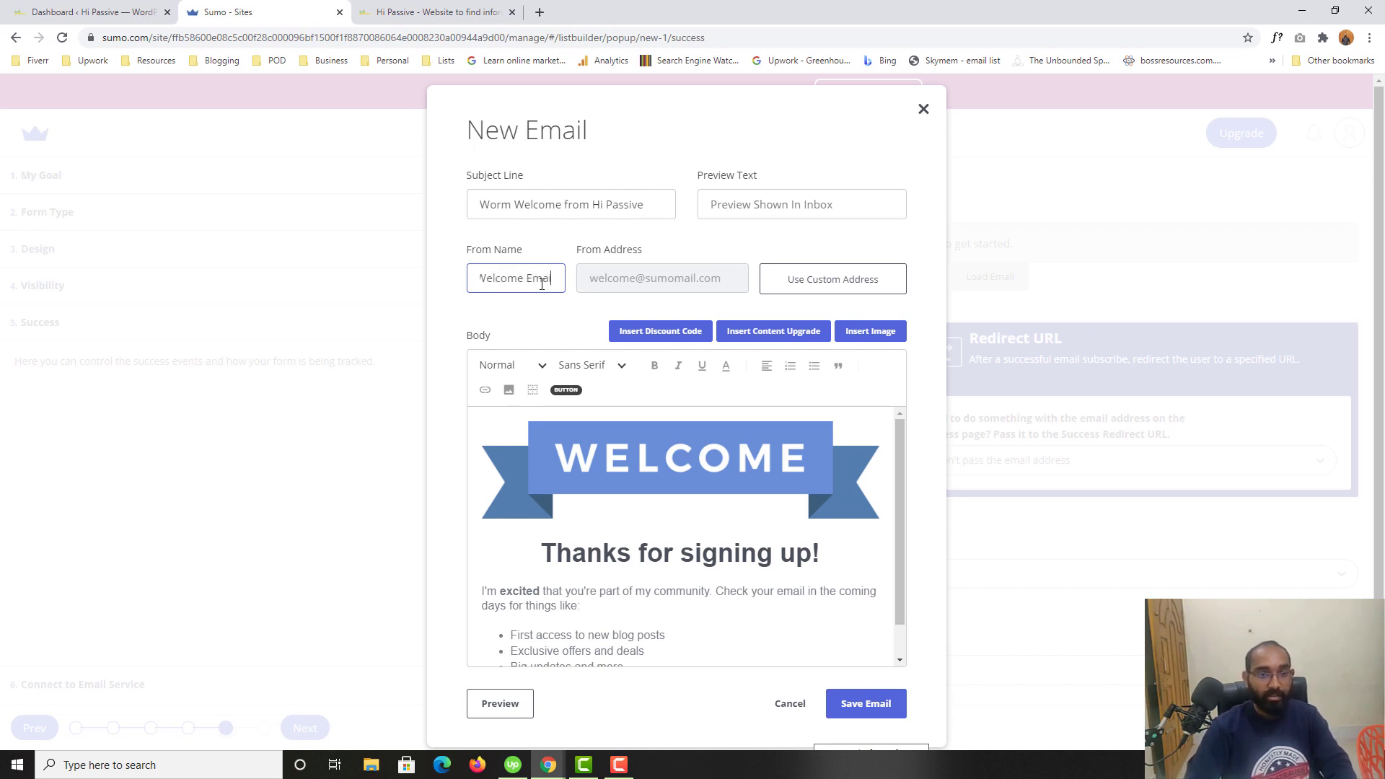
left_click(822, 283)
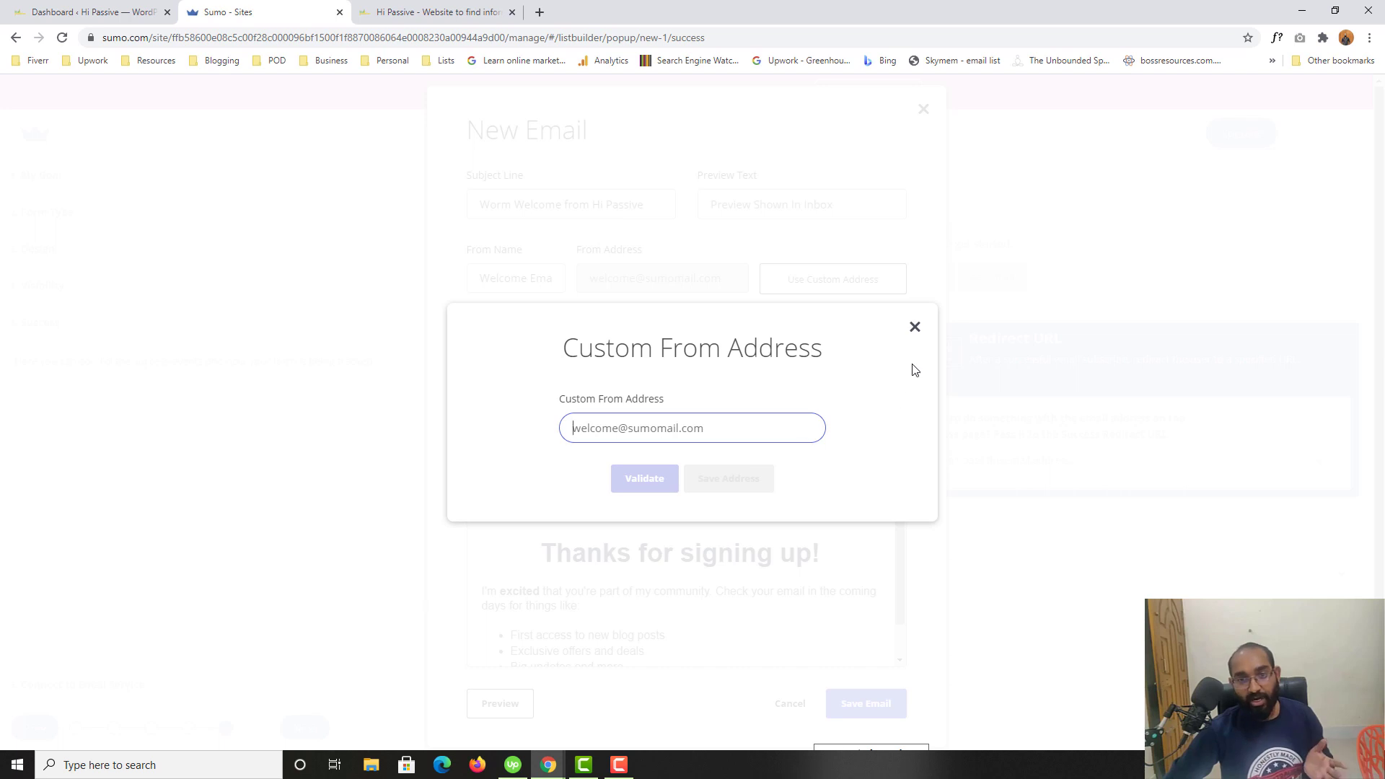
left_click(914, 327)
Step: Add a "Hi there" bullet after "Big updates and more..." in the email body and save the email
scroll(803, 502, "down", 1)
scroll(803, 502, "down", 1)
left_click(598, 579)
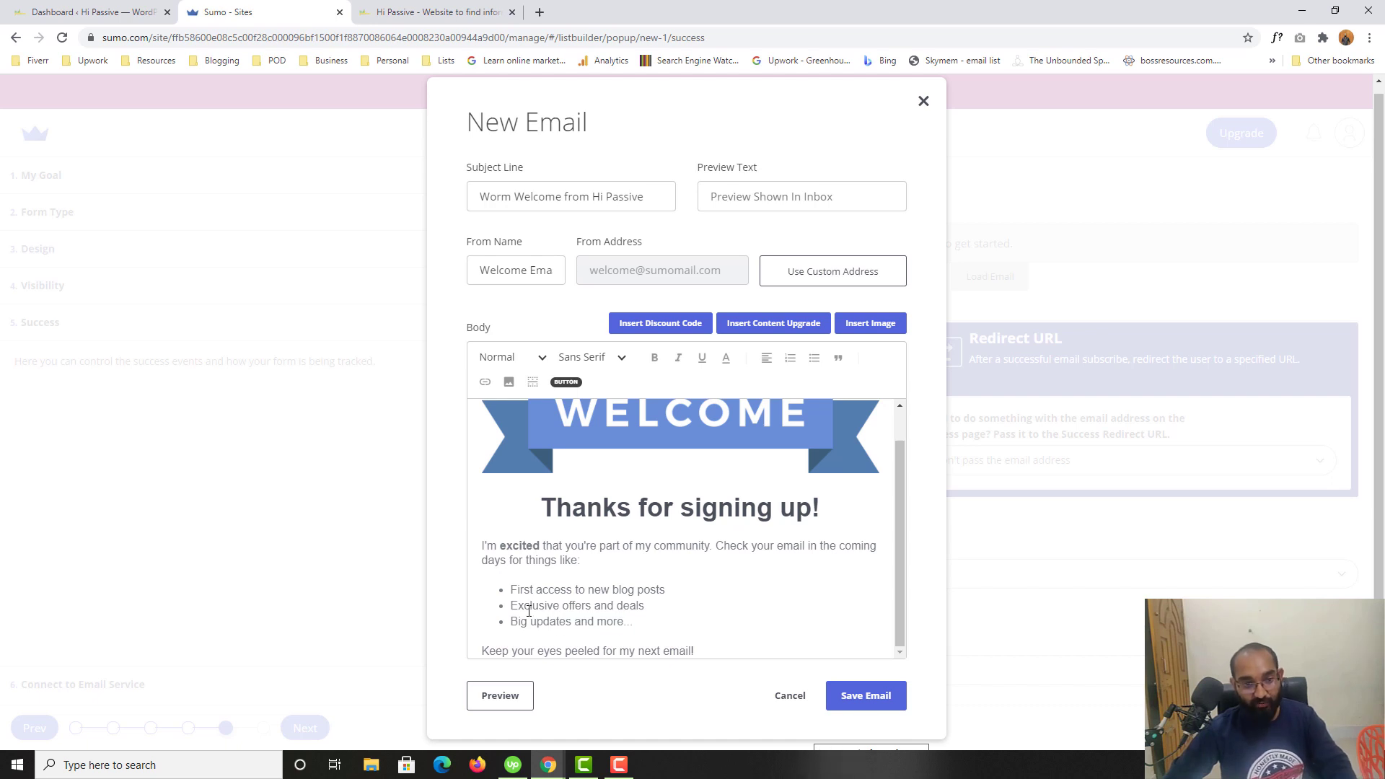
left_click(652, 618)
key("Return")
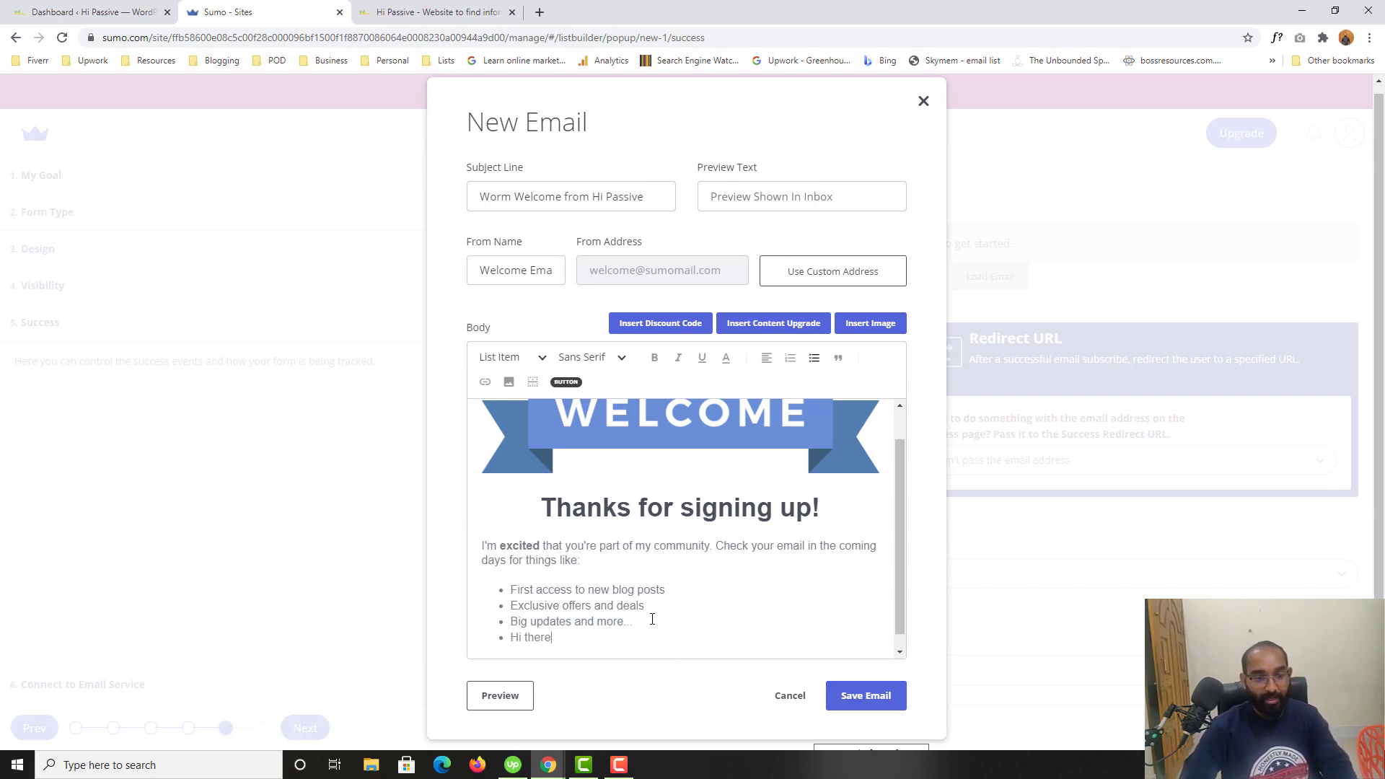
left_click(836, 696)
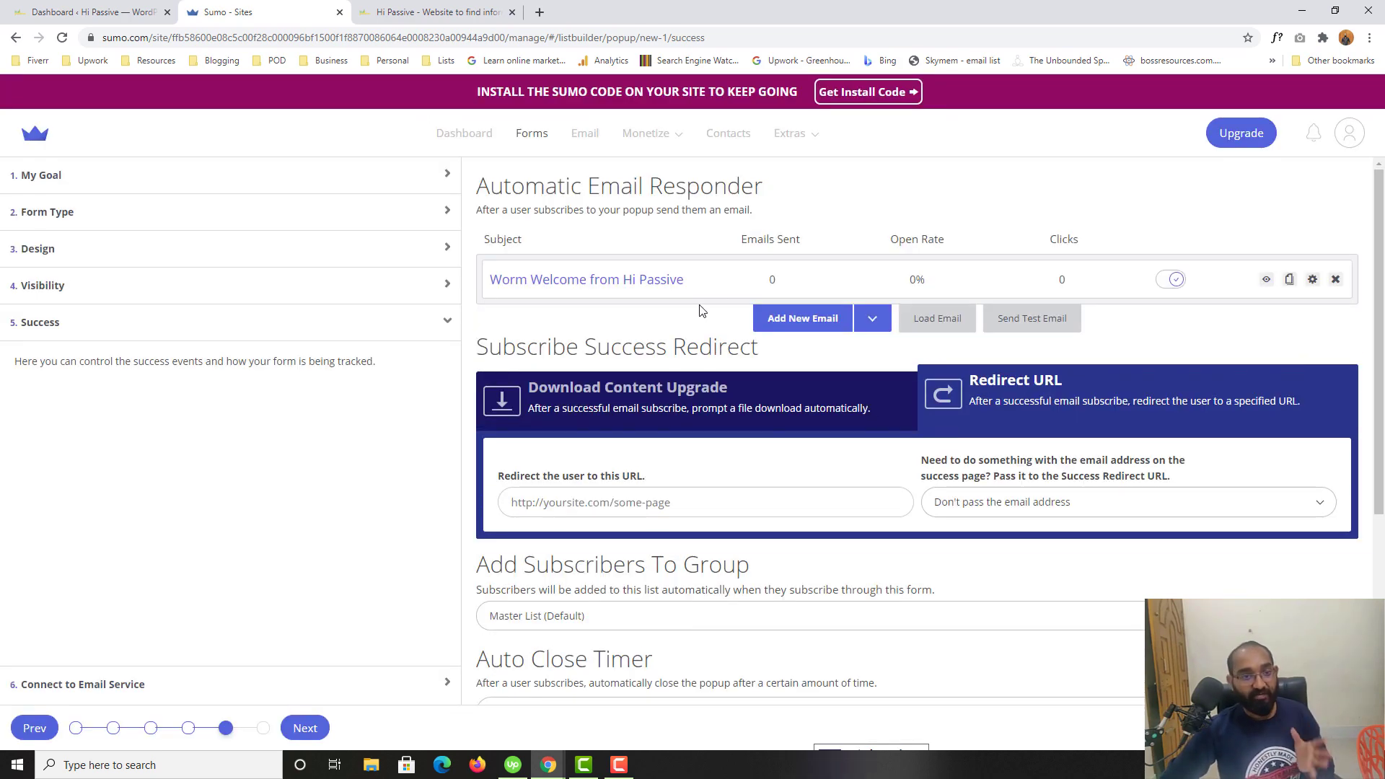
Step: Review the remaining Success settings: success redirect, subscriber group, auto close timer and tracking pixels
scroll(722, 281, "down", 3)
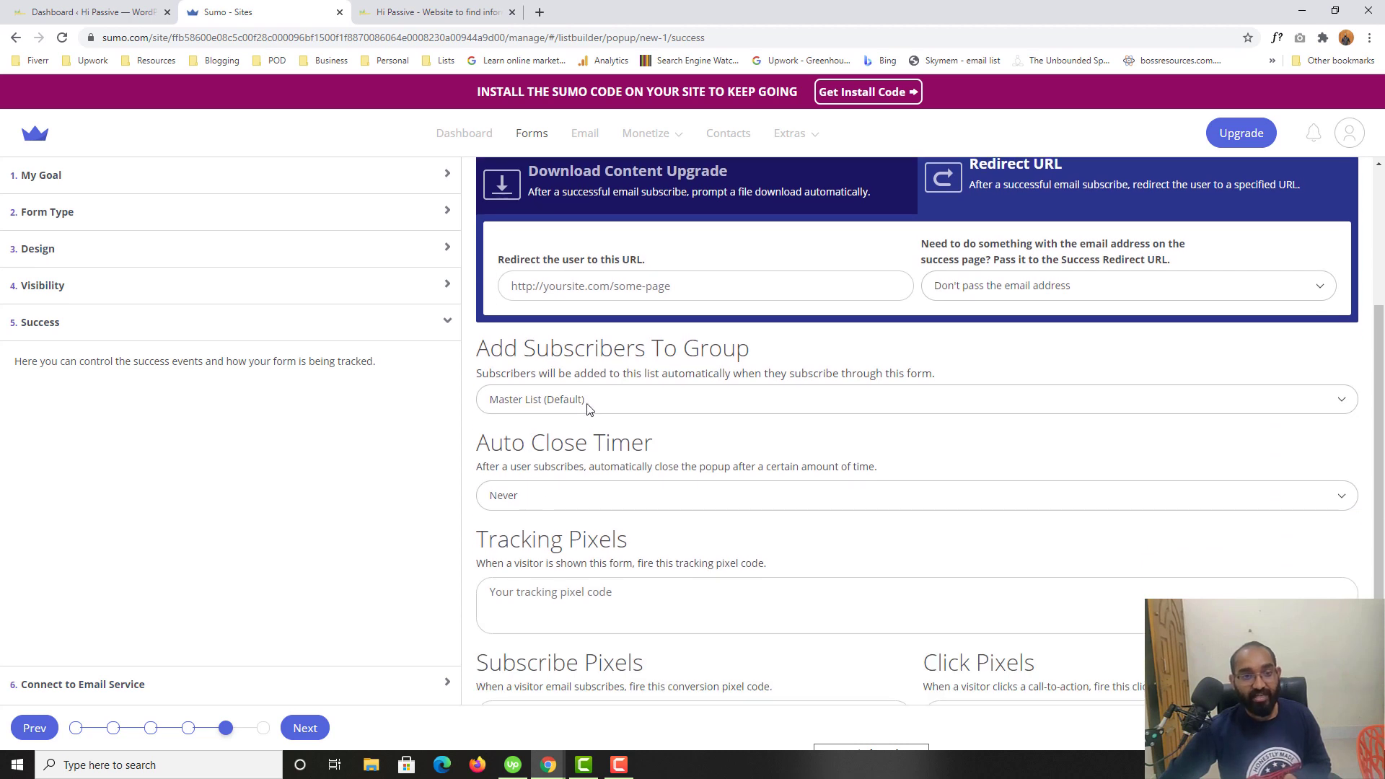
scroll(682, 256, "up", 1)
scroll(599, 342, "up", 1)
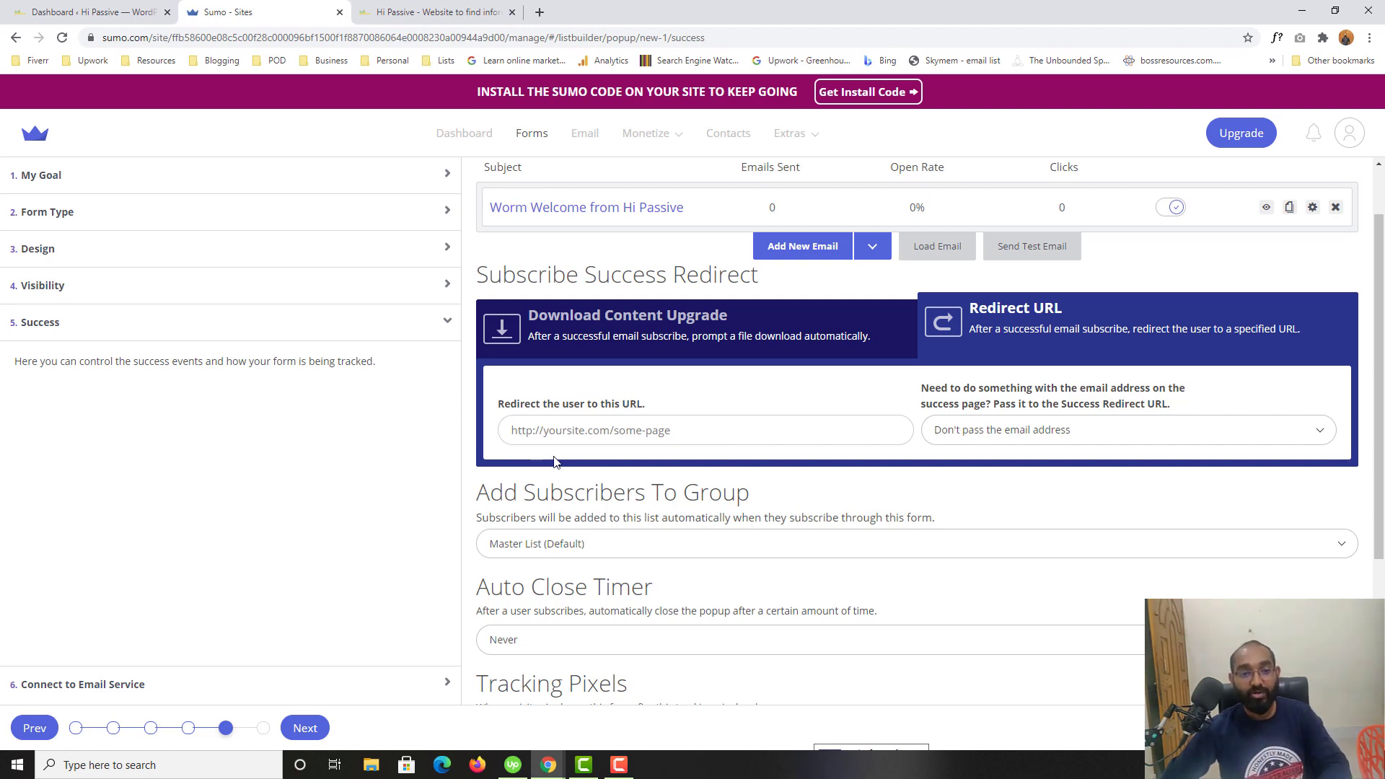
left_click(509, 431)
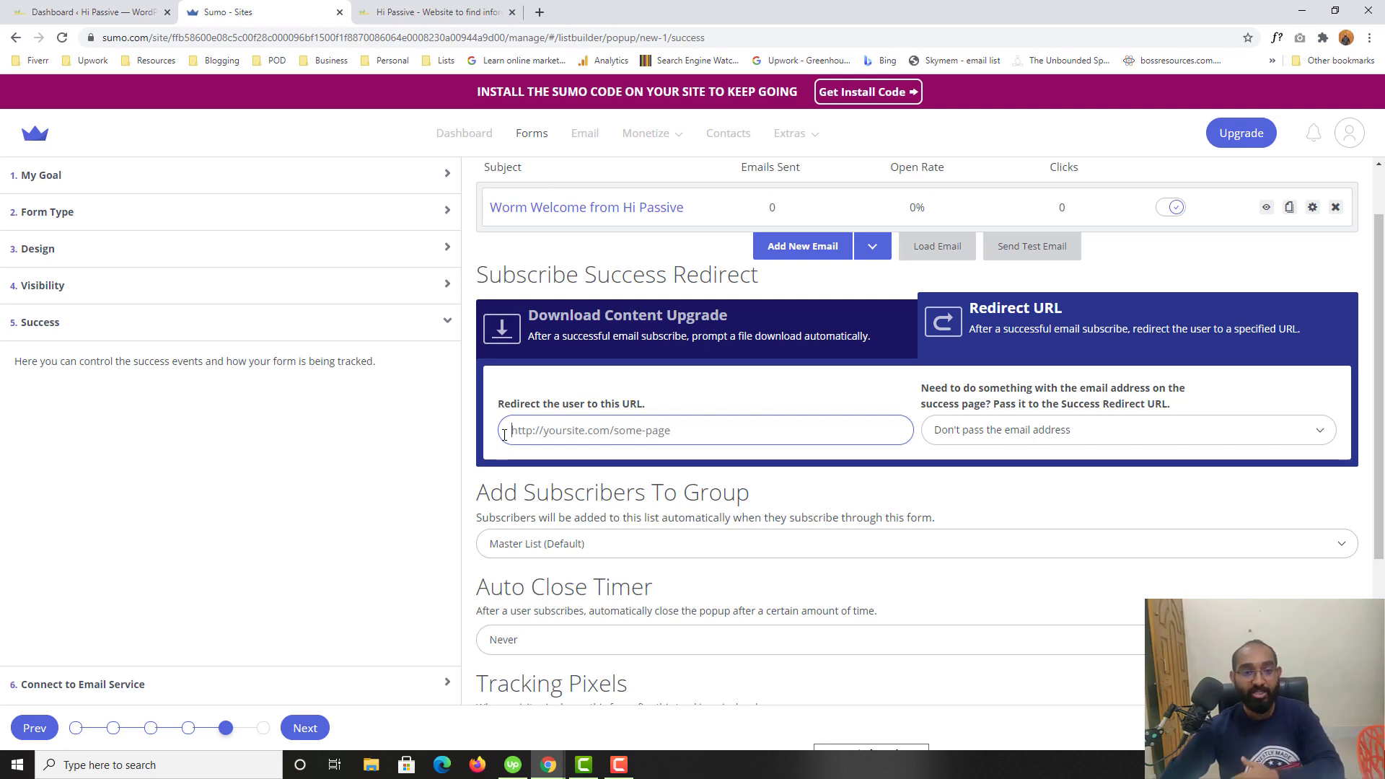
left_click(1055, 336)
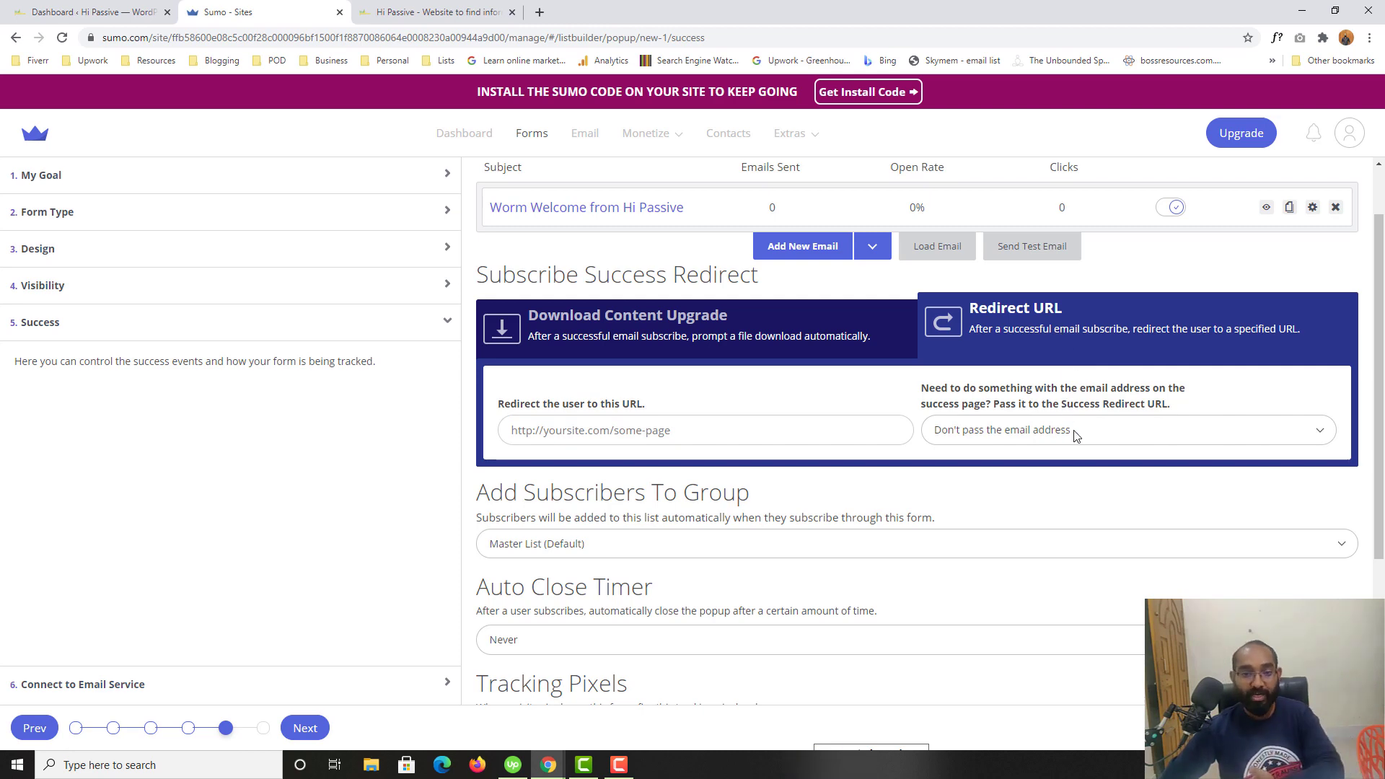
scroll(642, 453, "down", 2)
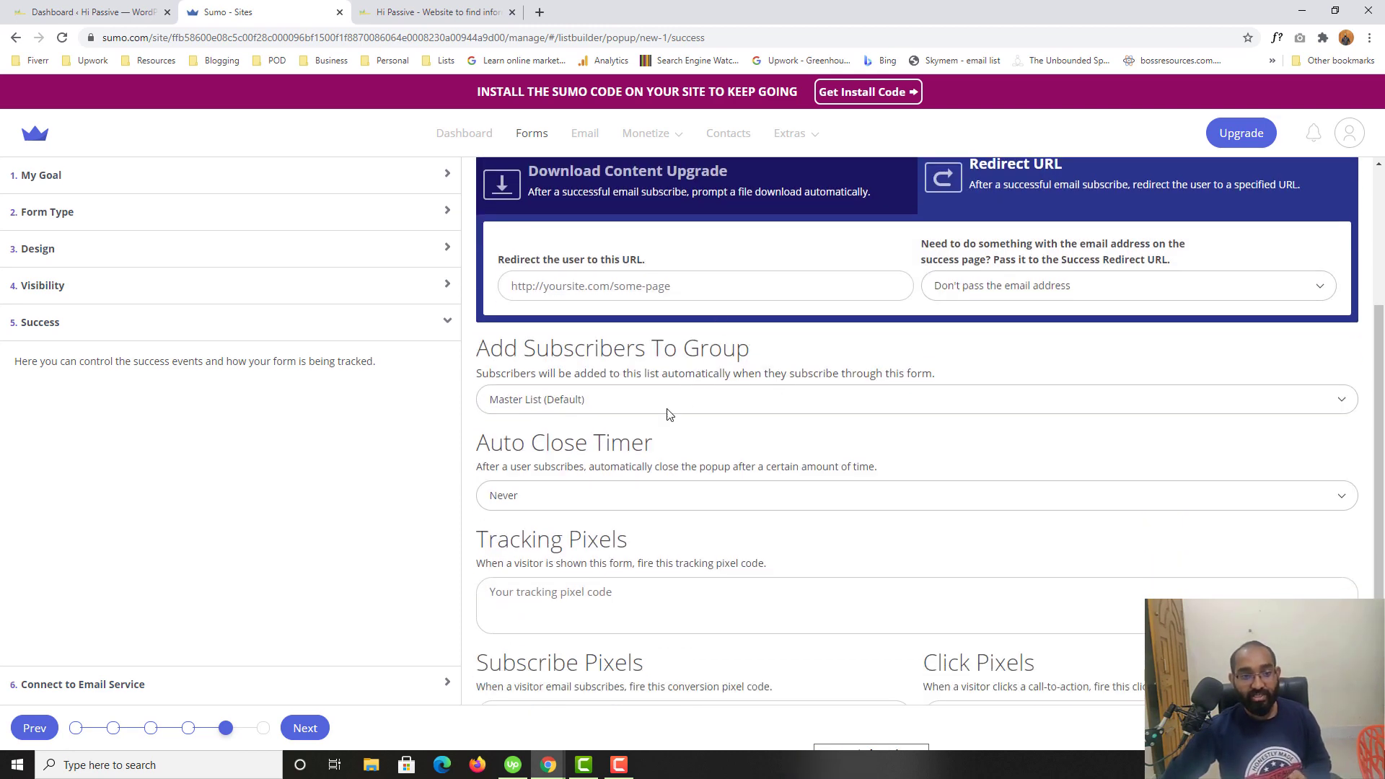
scroll(668, 413, "down", 1)
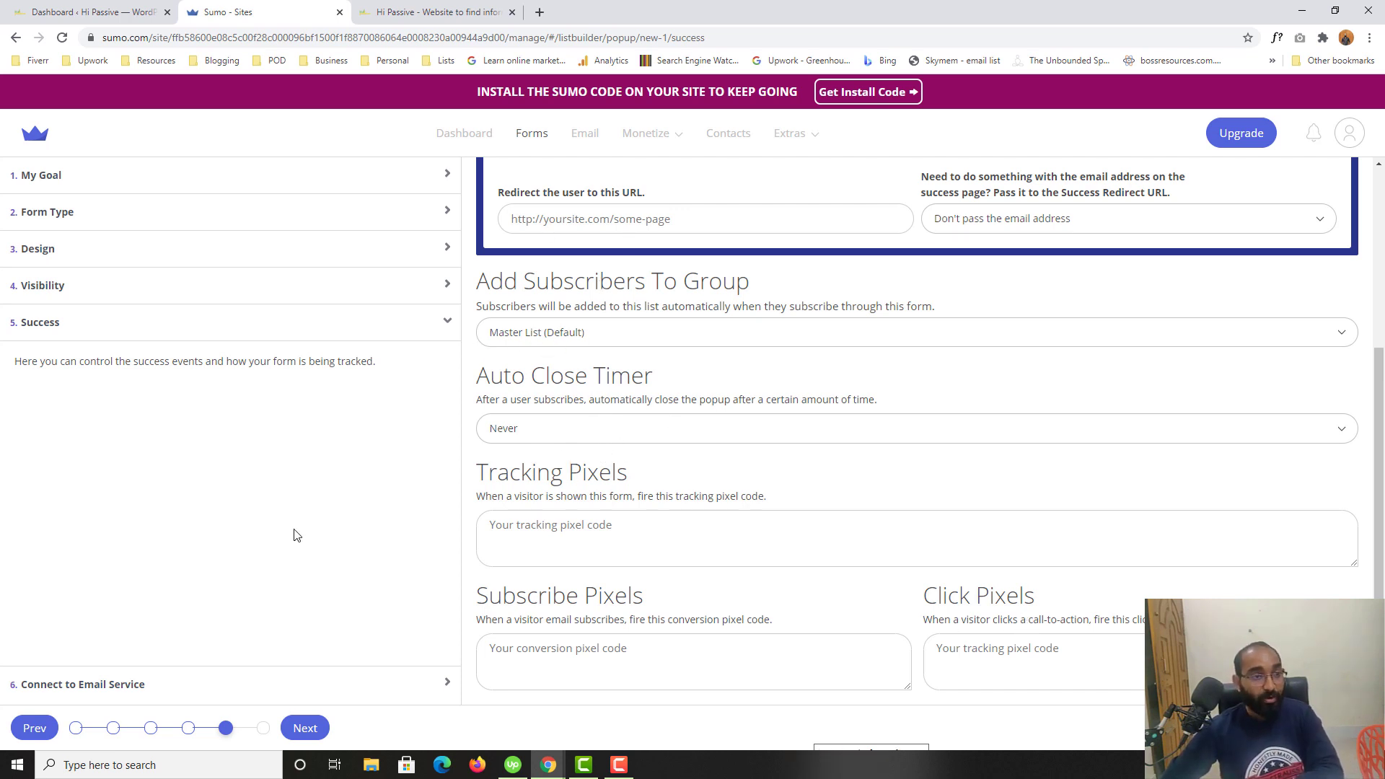
Step: Proceed to the email service integrations and open the MailChimp connection dialog
left_click(302, 735)
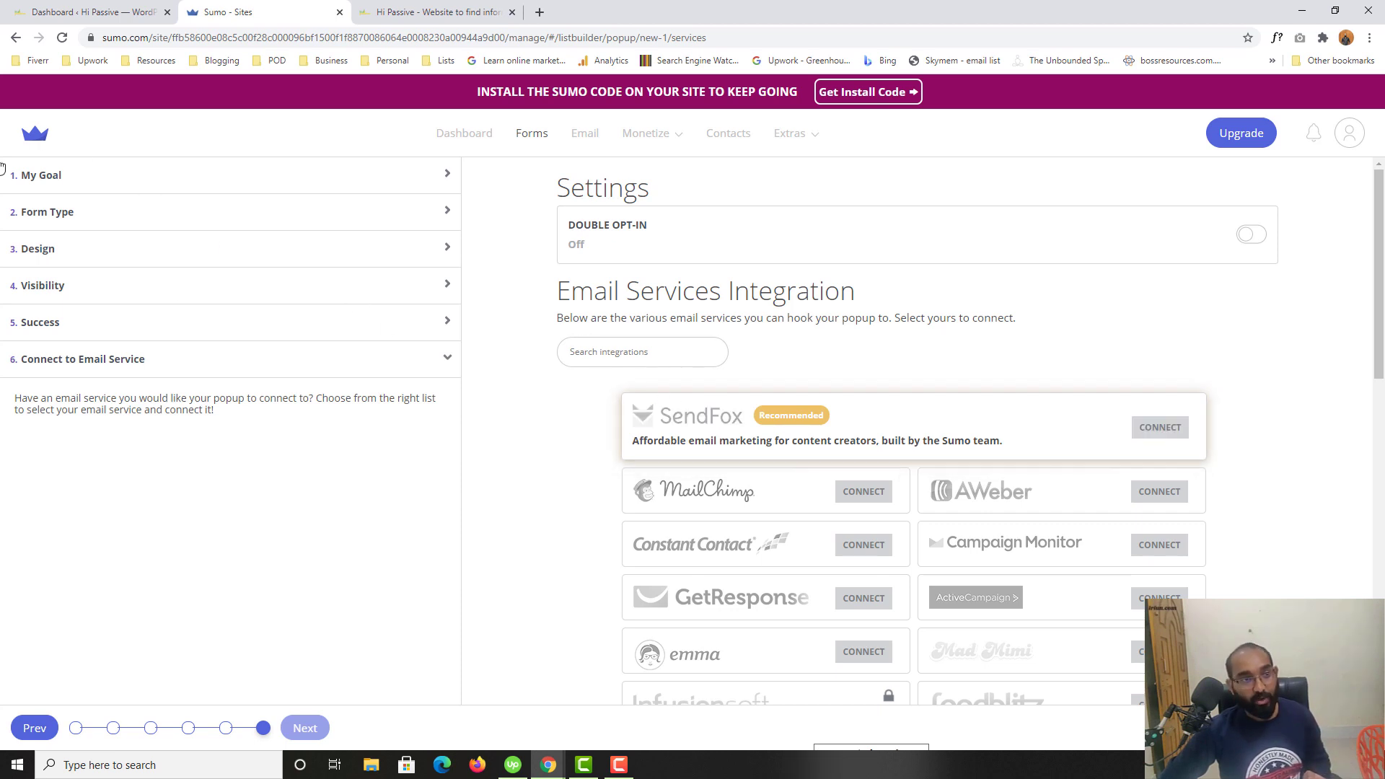
scroll(503, 515, "down", 3)
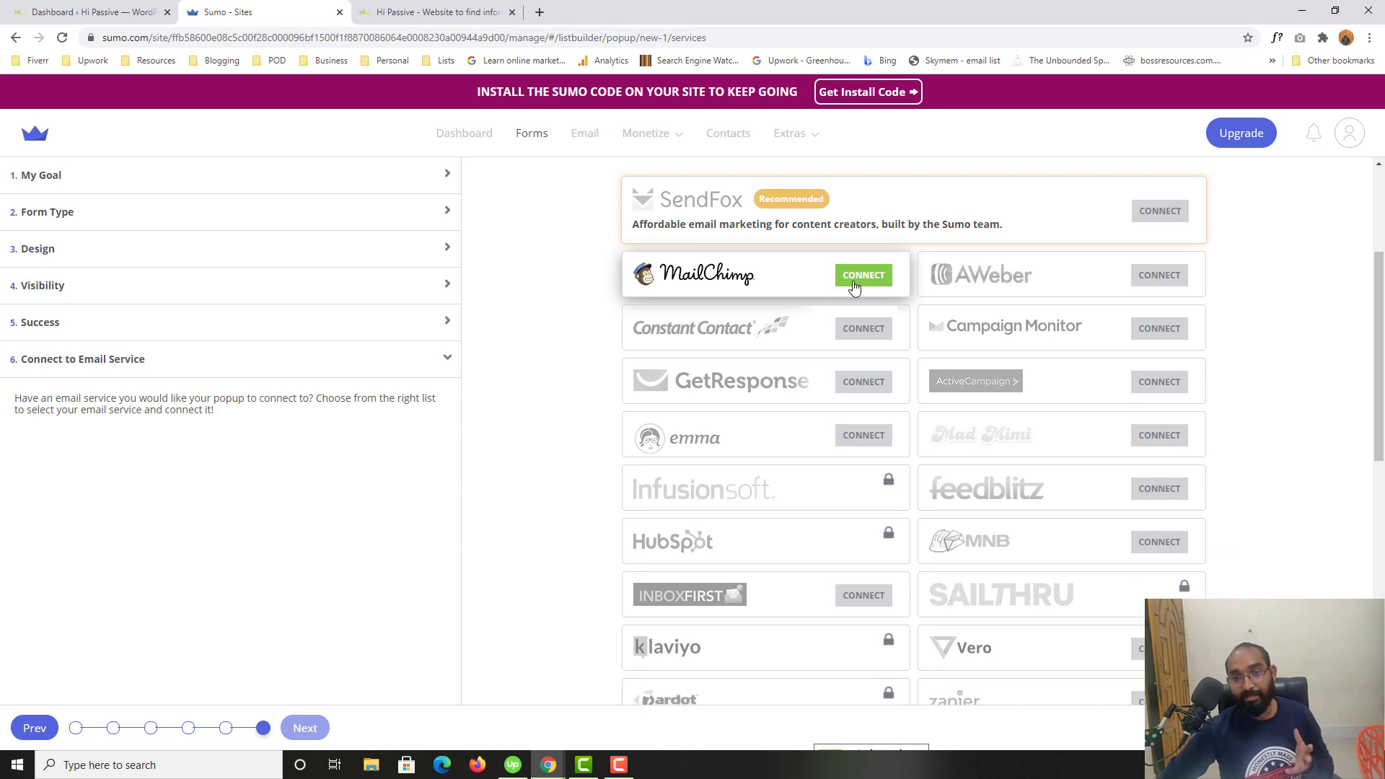
left_click(854, 288)
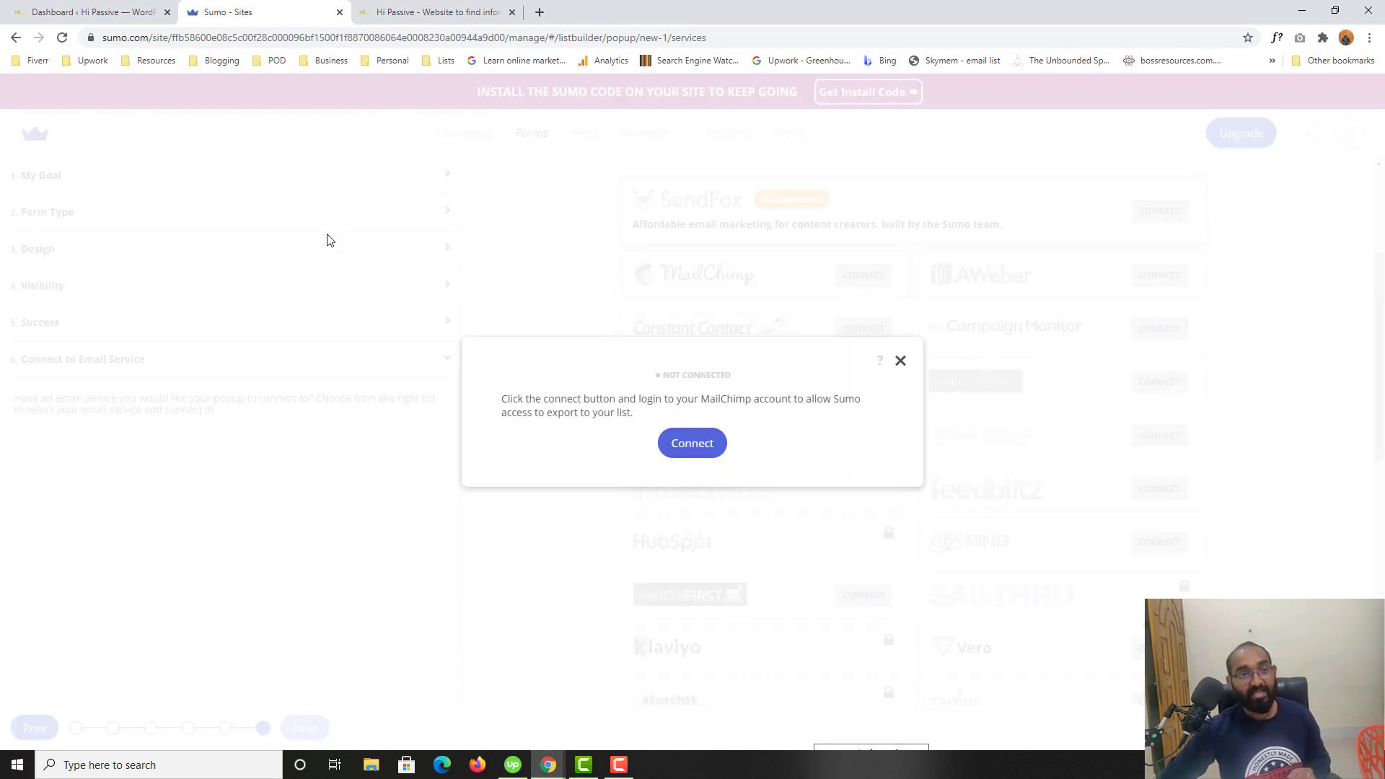
Step: Open mailchimp.com in a new browser tab
left_click(538, 11)
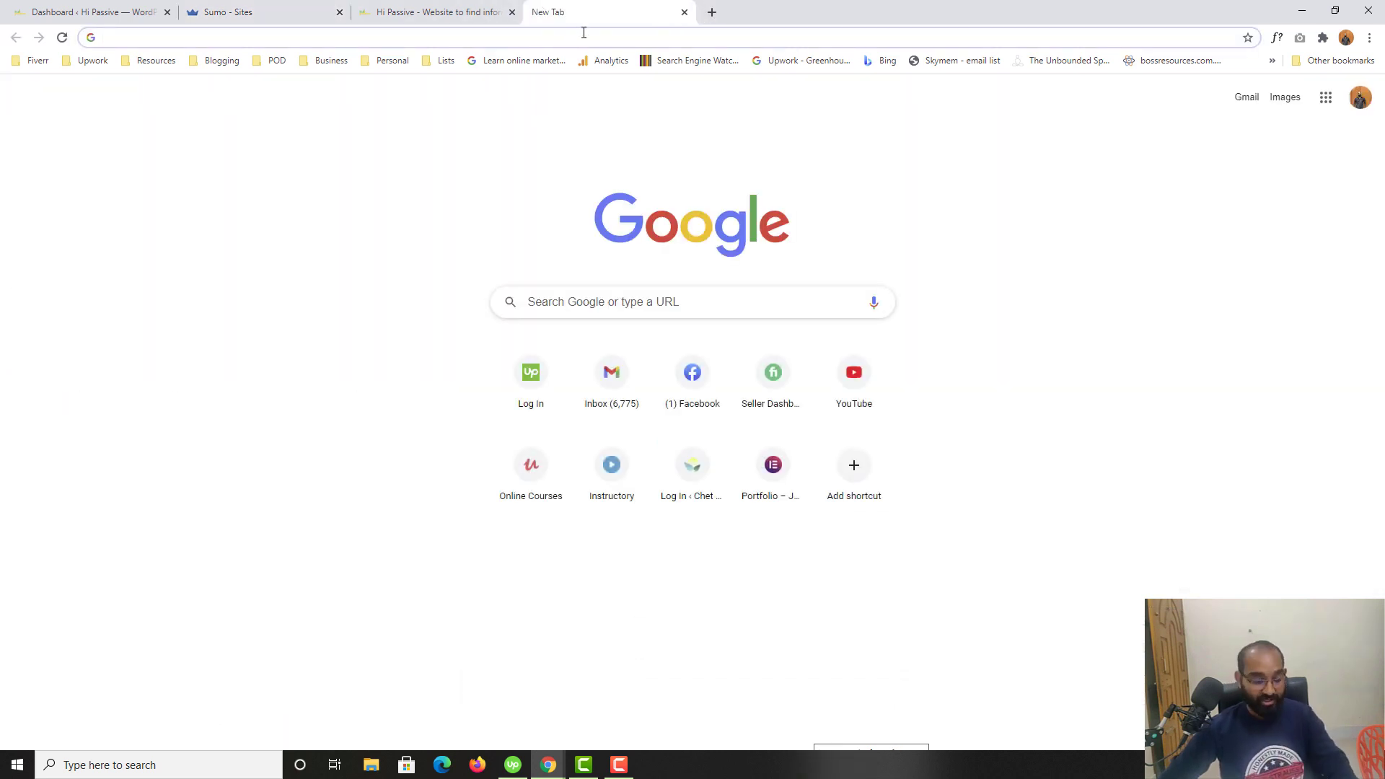
left_click(584, 32)
key("Escape")
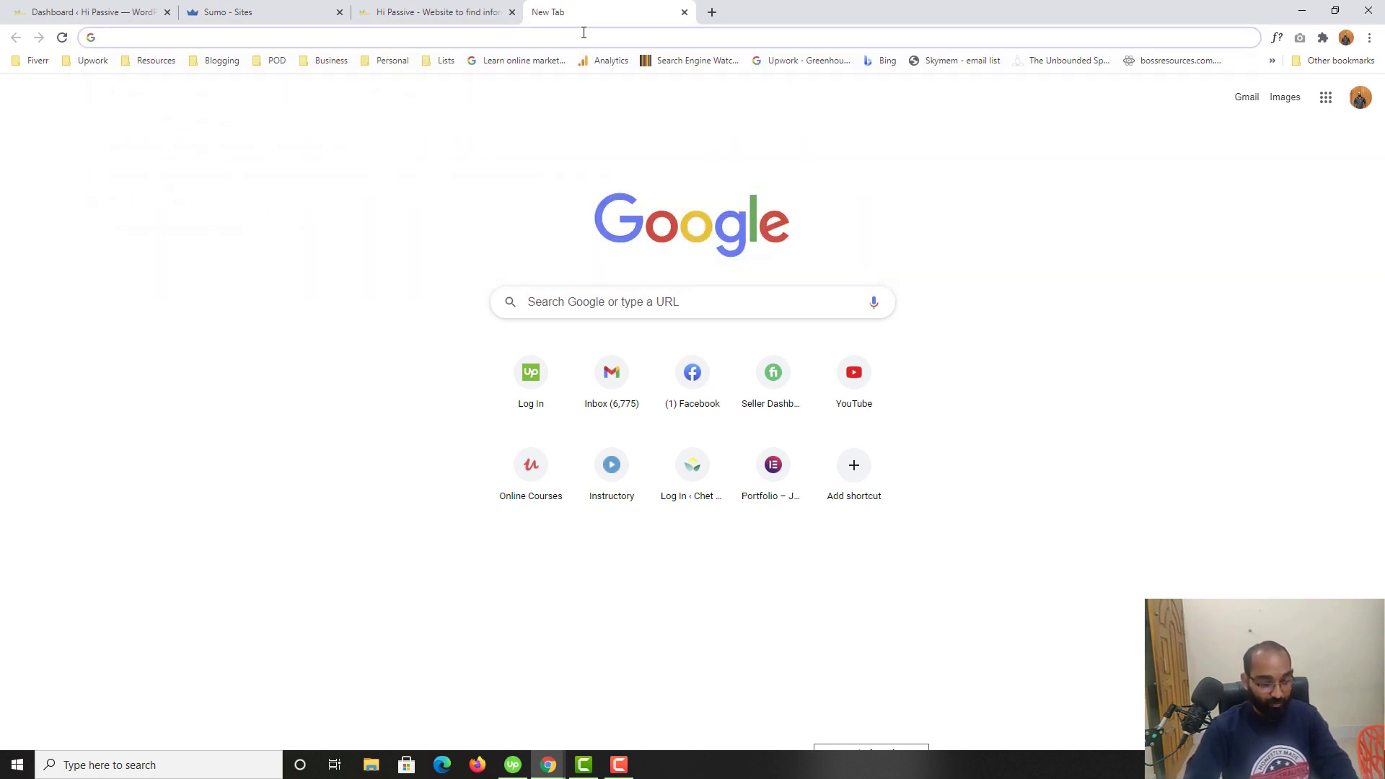
type("mailchi")
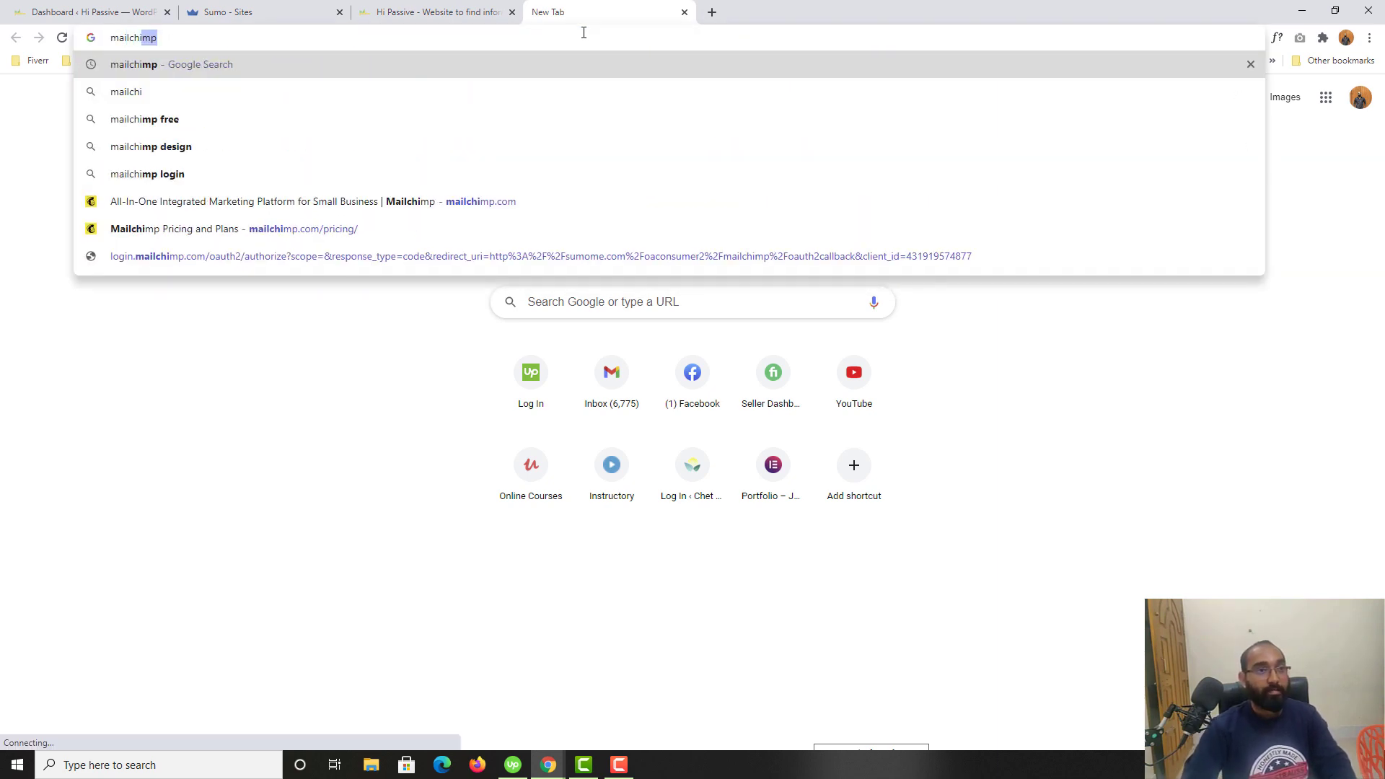
type("mp.com")
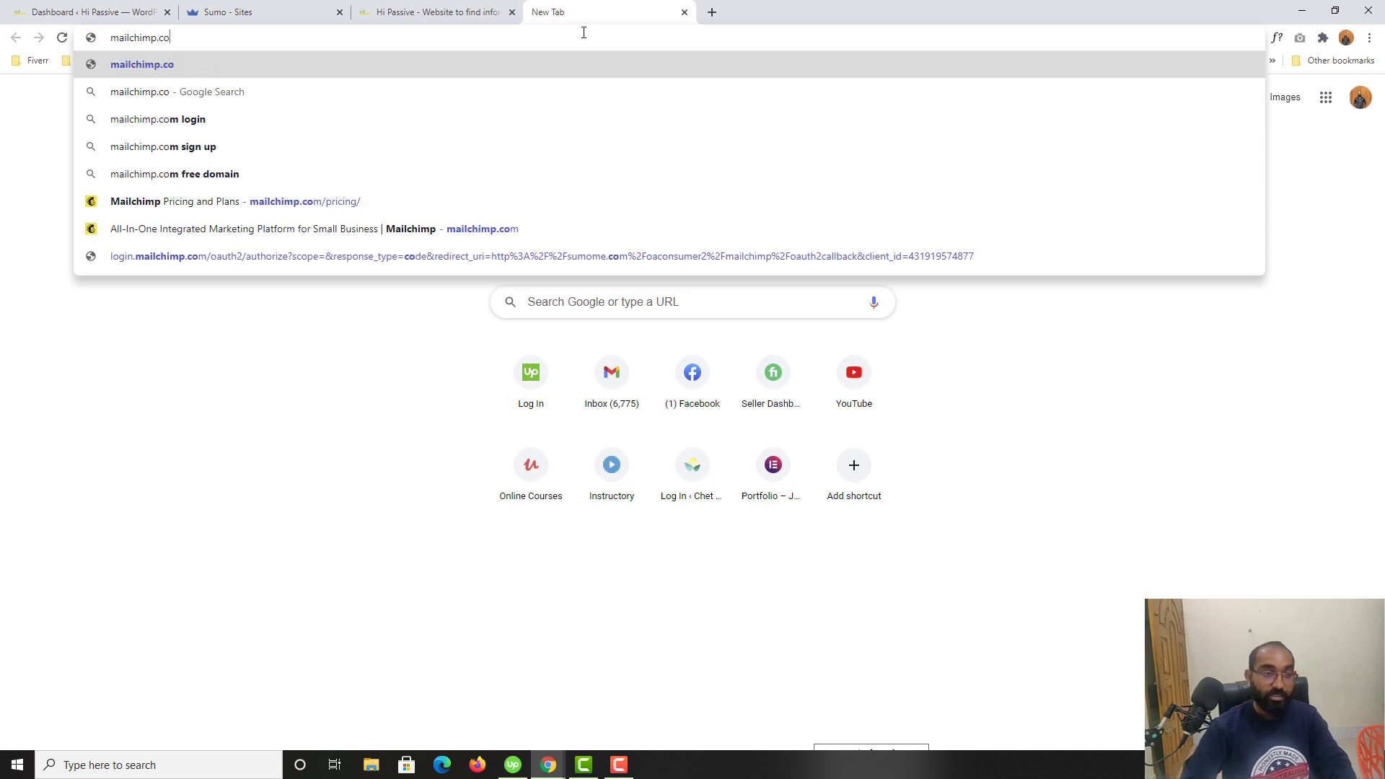
key("Return")
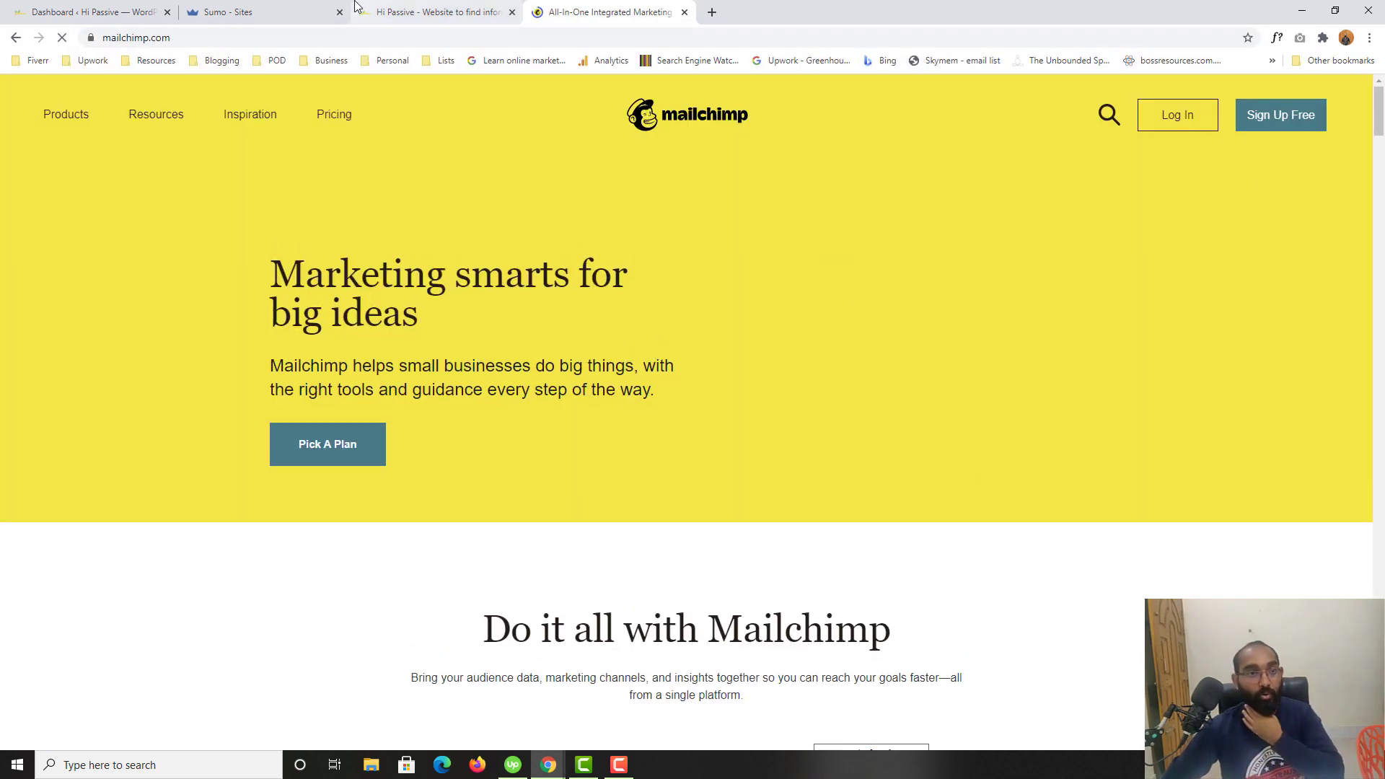
Step: Close the MailChimp connection dialog in Sumo and return to the Mailchimp home page to view its log-in and sign-up options
left_click(261, 16)
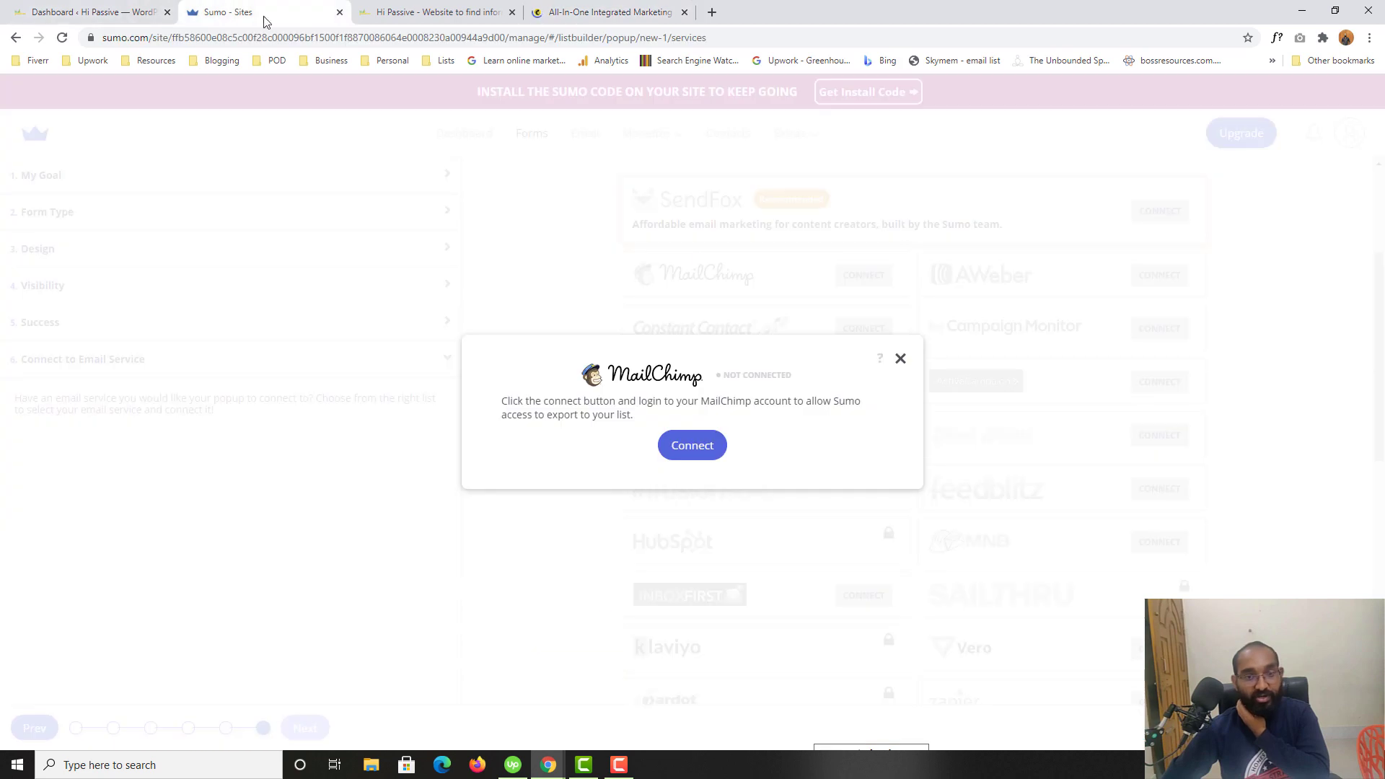
left_click(899, 359)
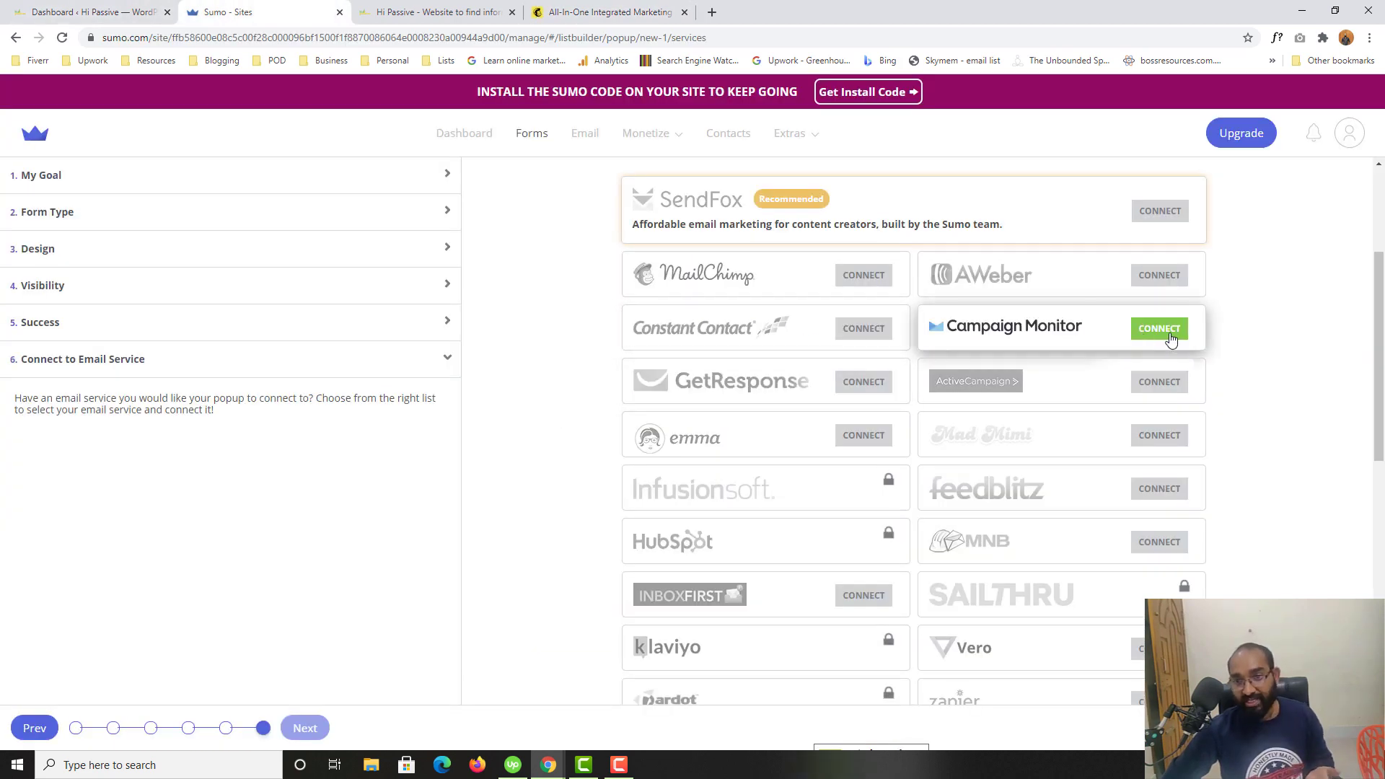
left_click(572, 8)
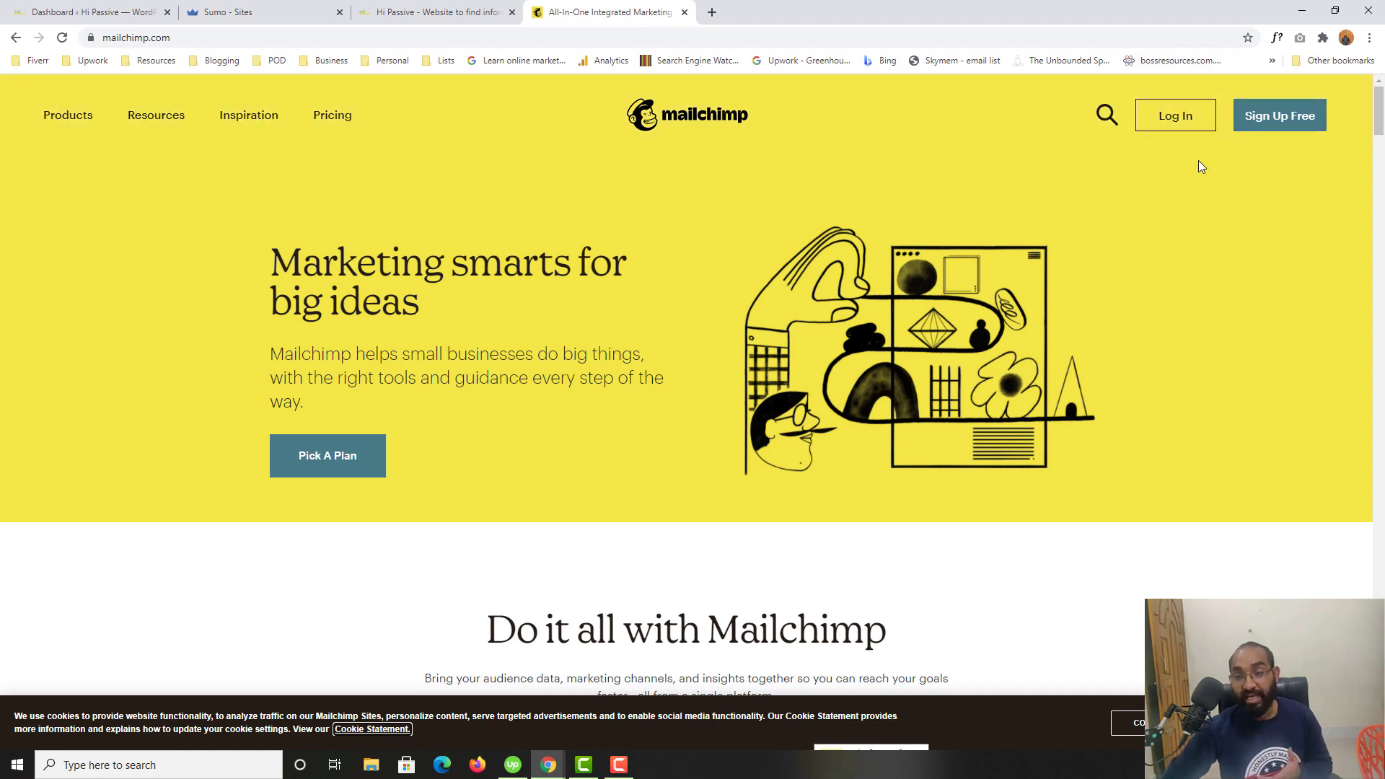
Step: Switch back to Sumo, open MailChimp's log-in and authorize window to view it, and close it and the connection dialog without logging in
left_click(228, 12)
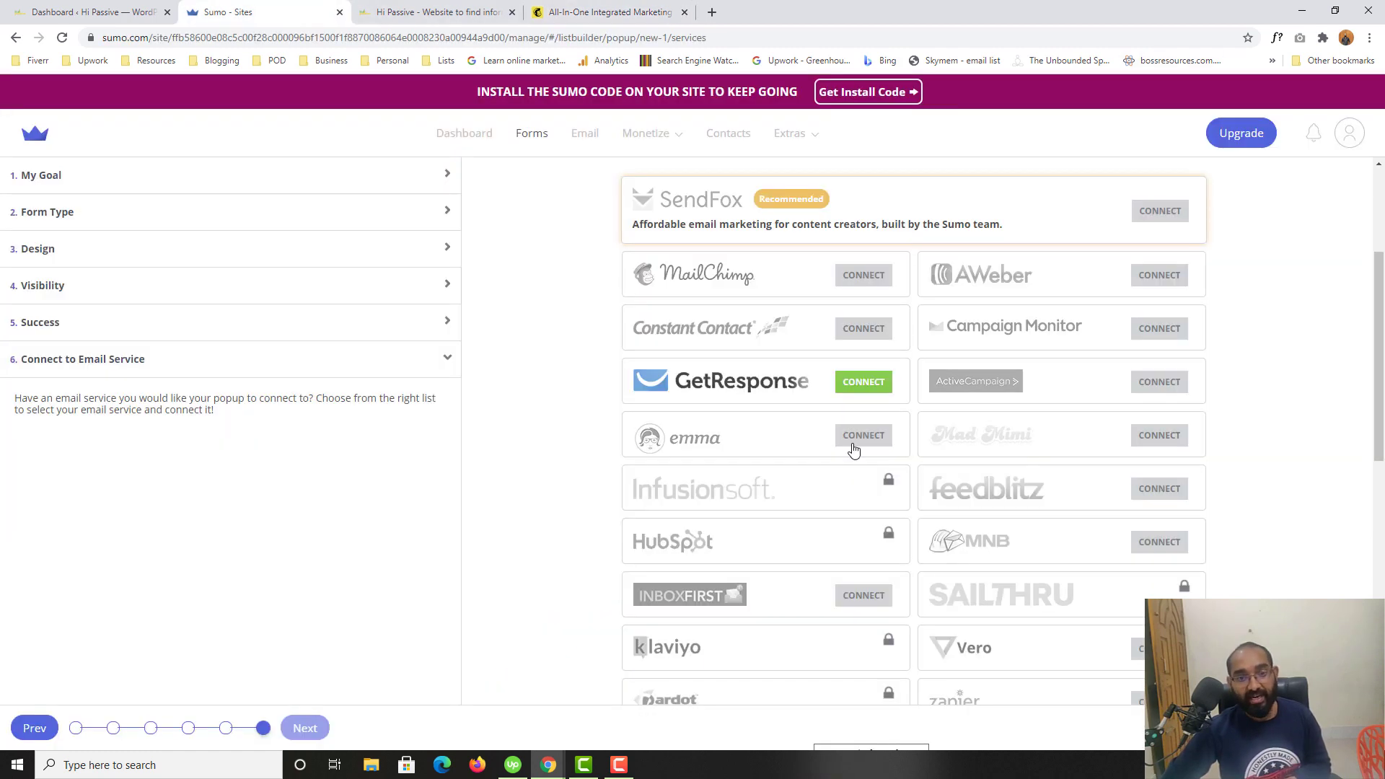
left_click(859, 281)
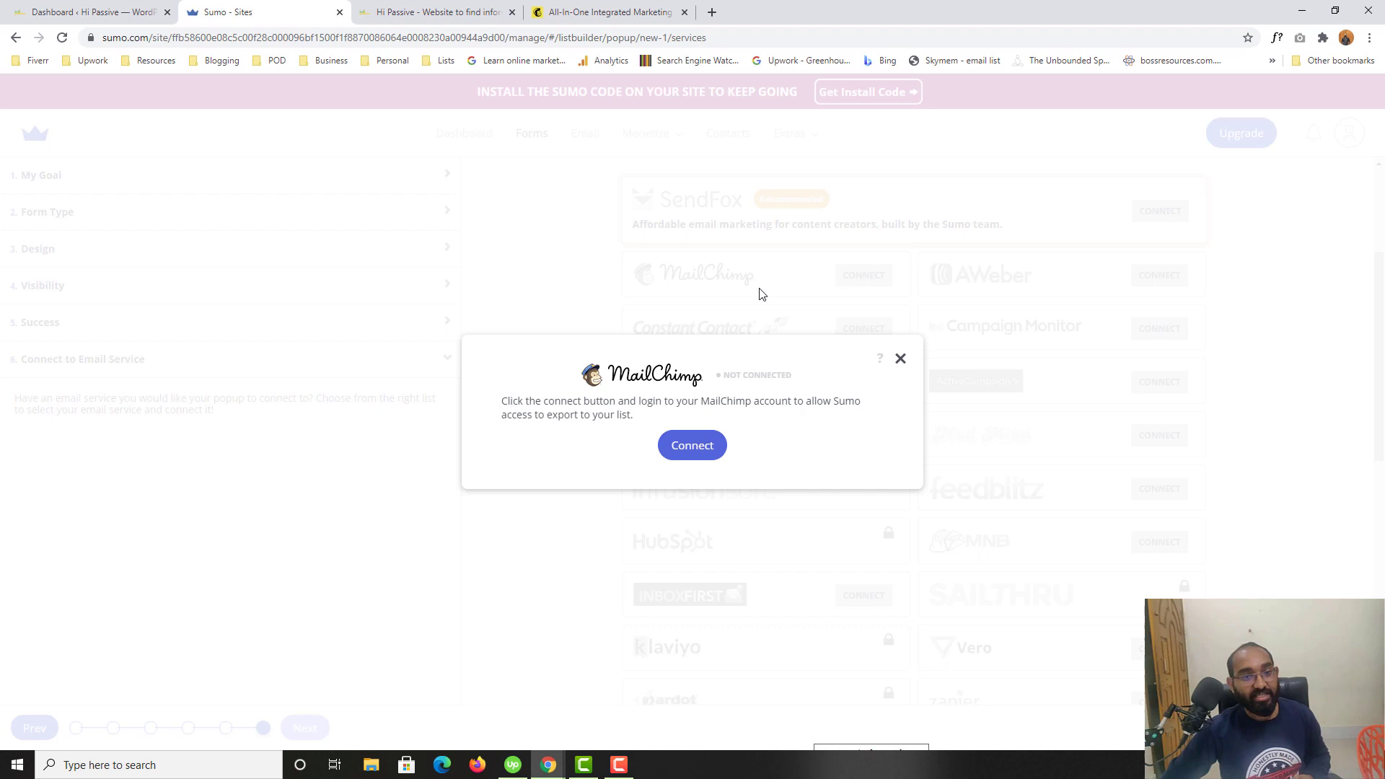
left_click(692, 445)
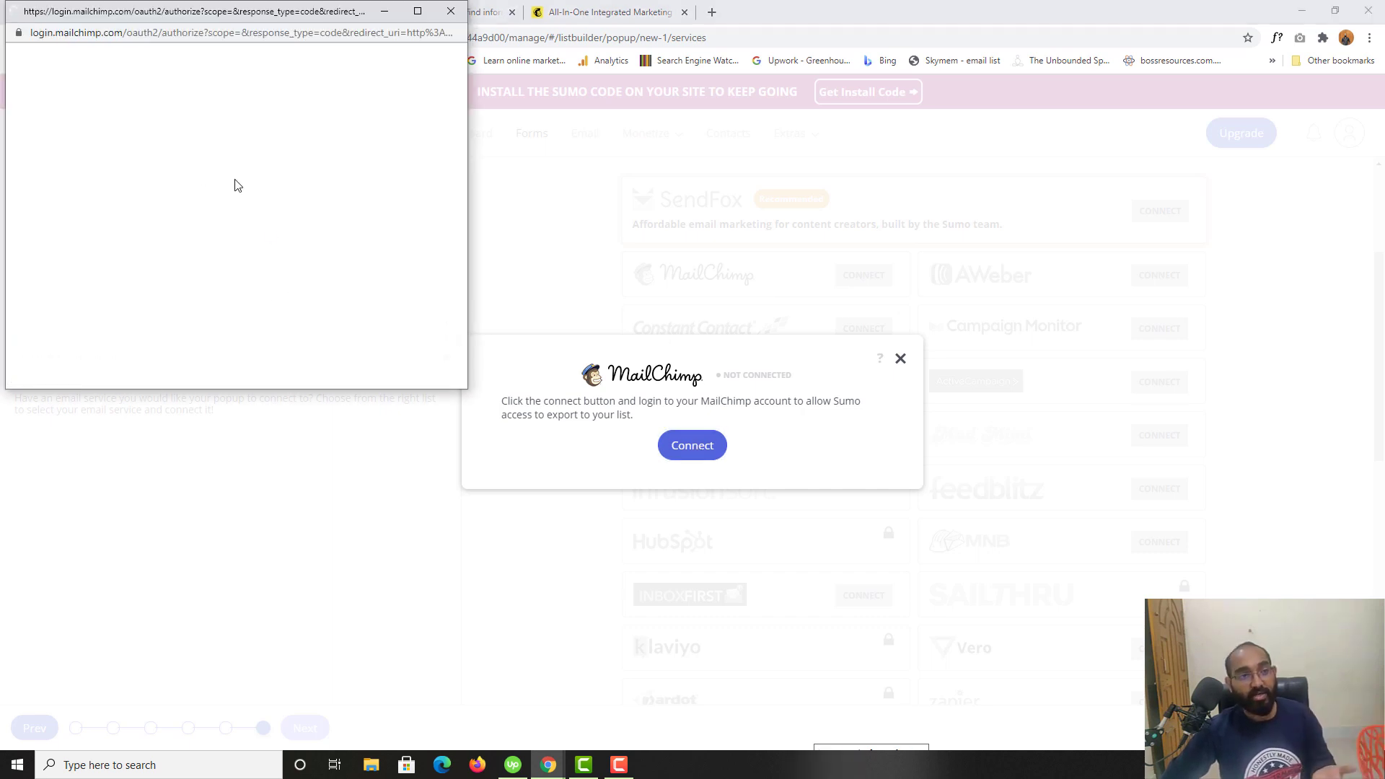
scroll(223, 232, "down", 1)
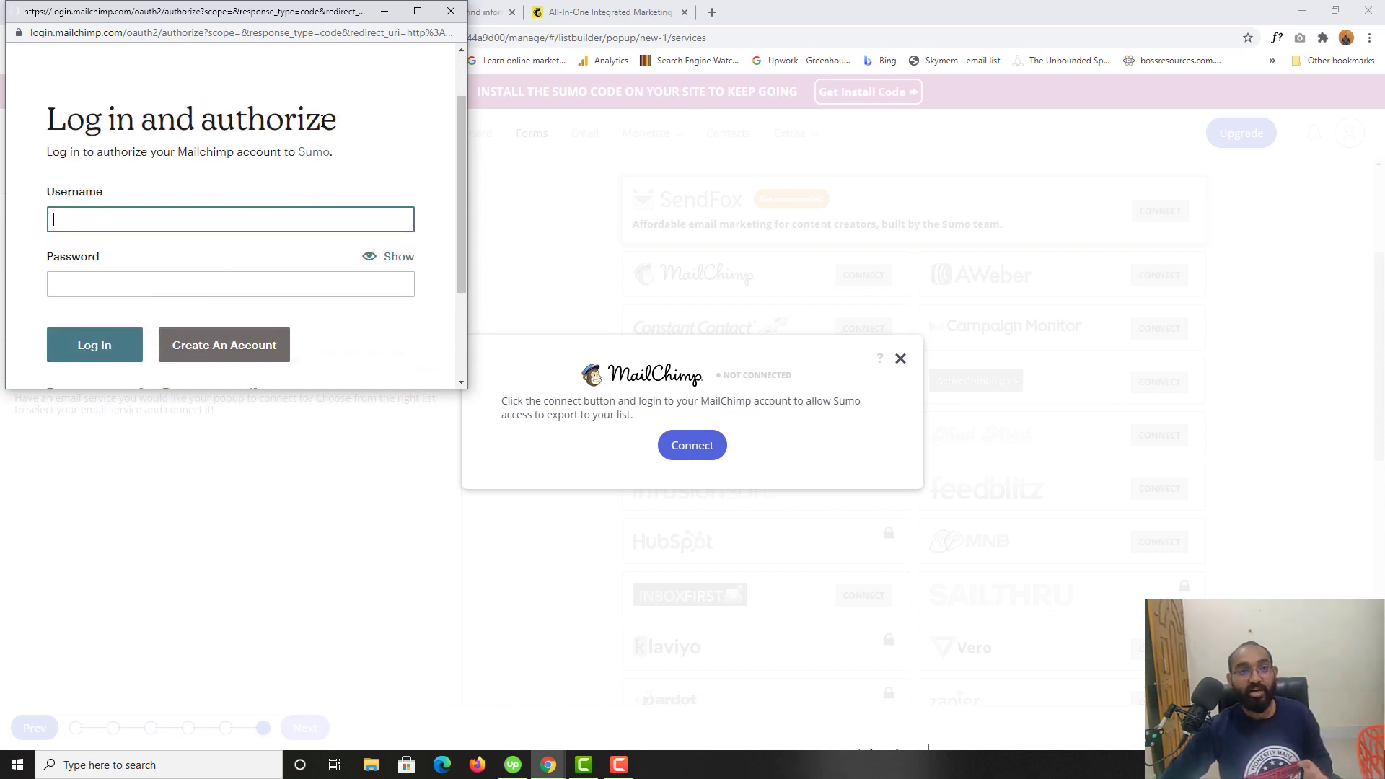
left_click(451, 11)
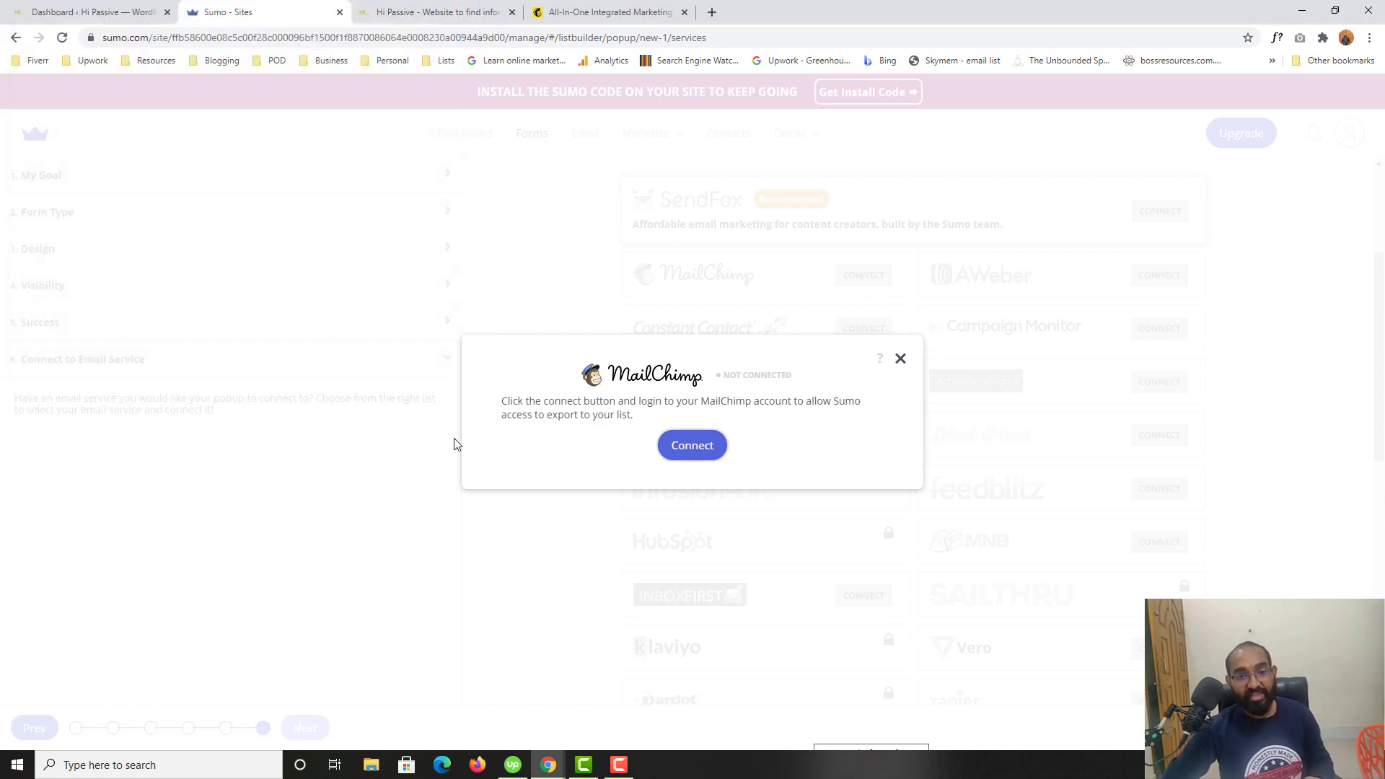
left_click(900, 358)
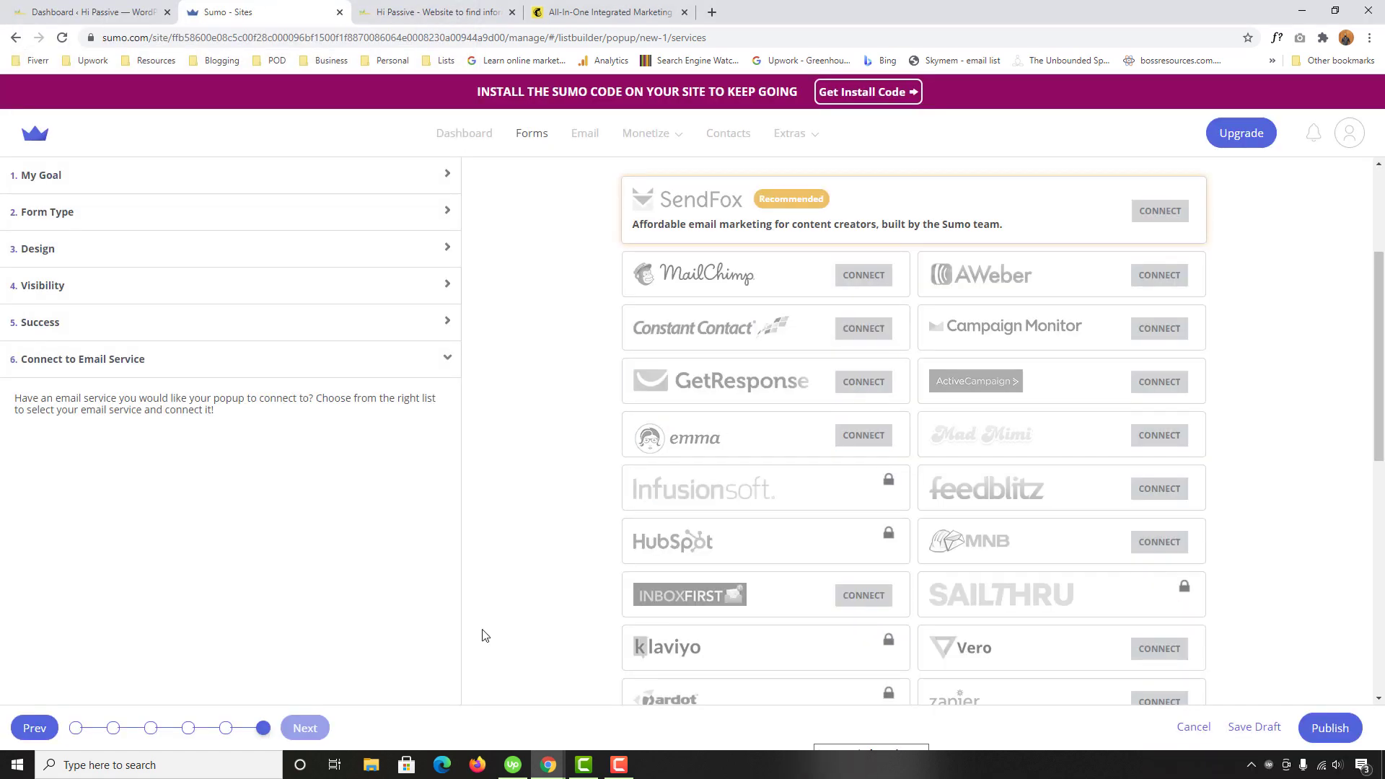
Step: Look through the remaining email services and publish the popup form
scroll(485, 621, "down", 8)
left_click(1329, 727)
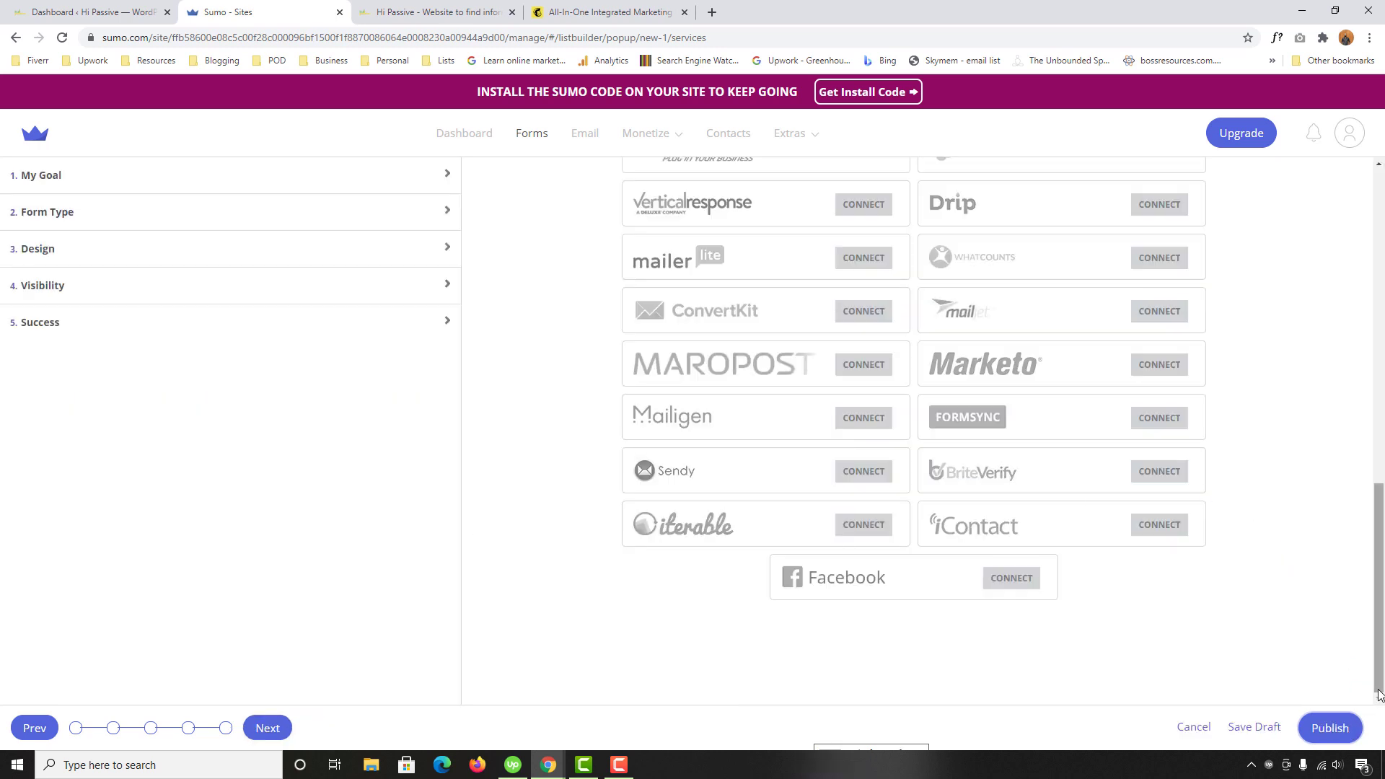
left_click(1329, 727)
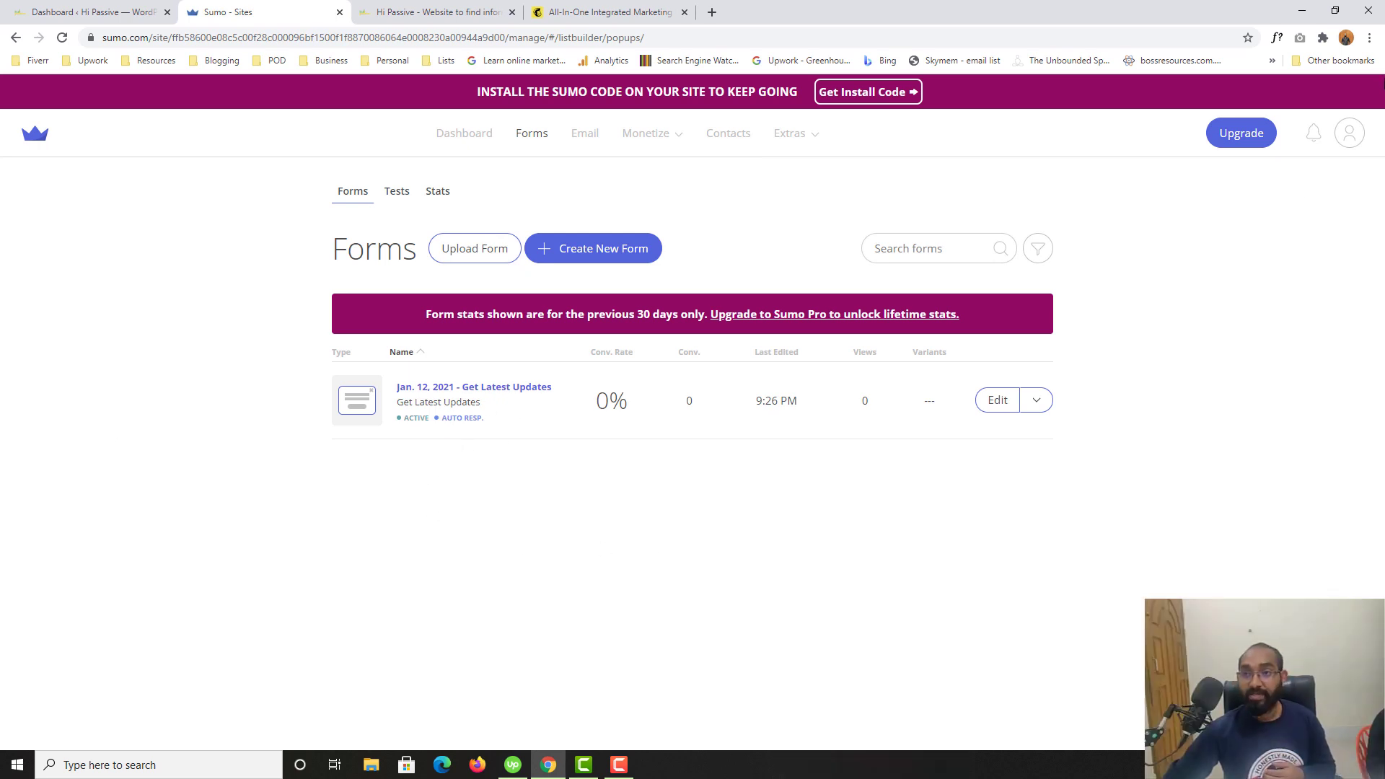
Step: Open hipassive.com in an incognito window and look over the live home page for the popup
left_click(1369, 38)
left_click(1269, 93)
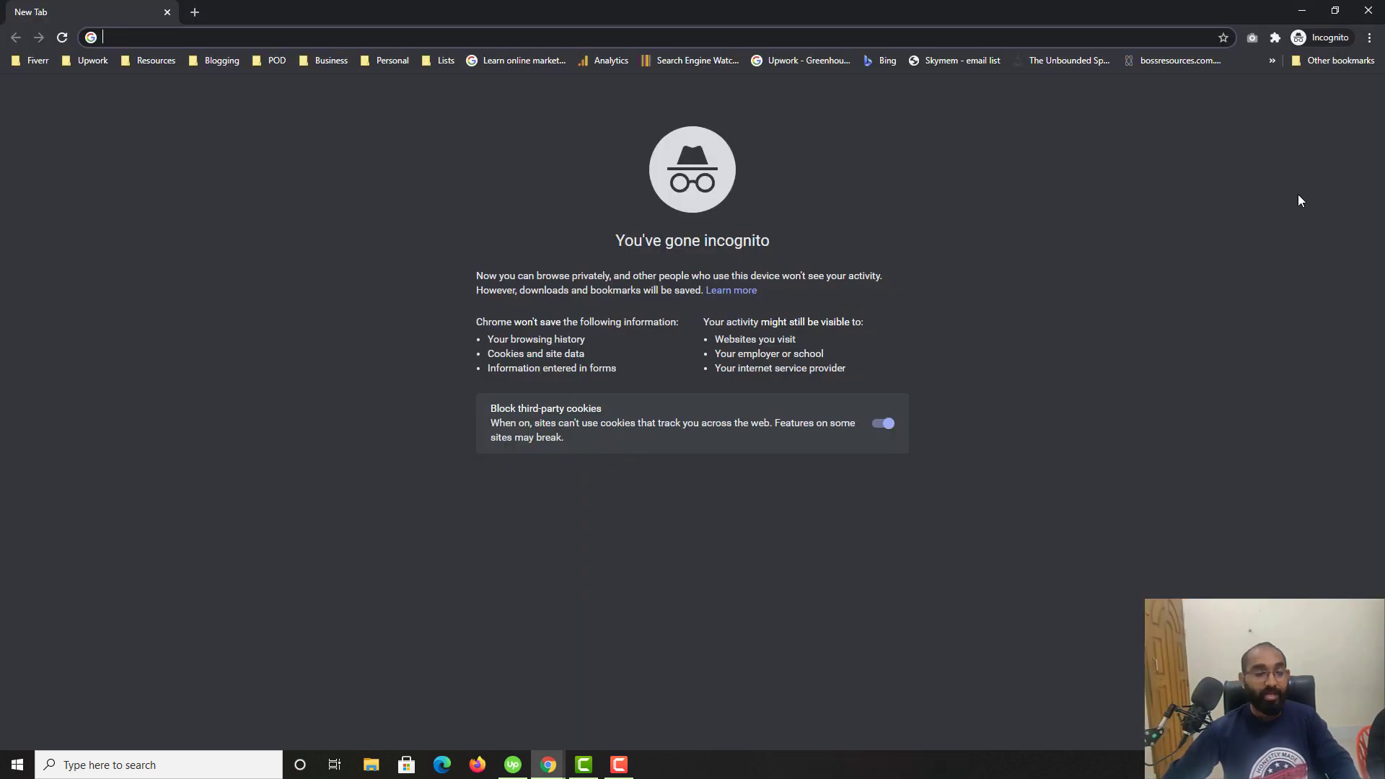
type("hipassive.com/wp")
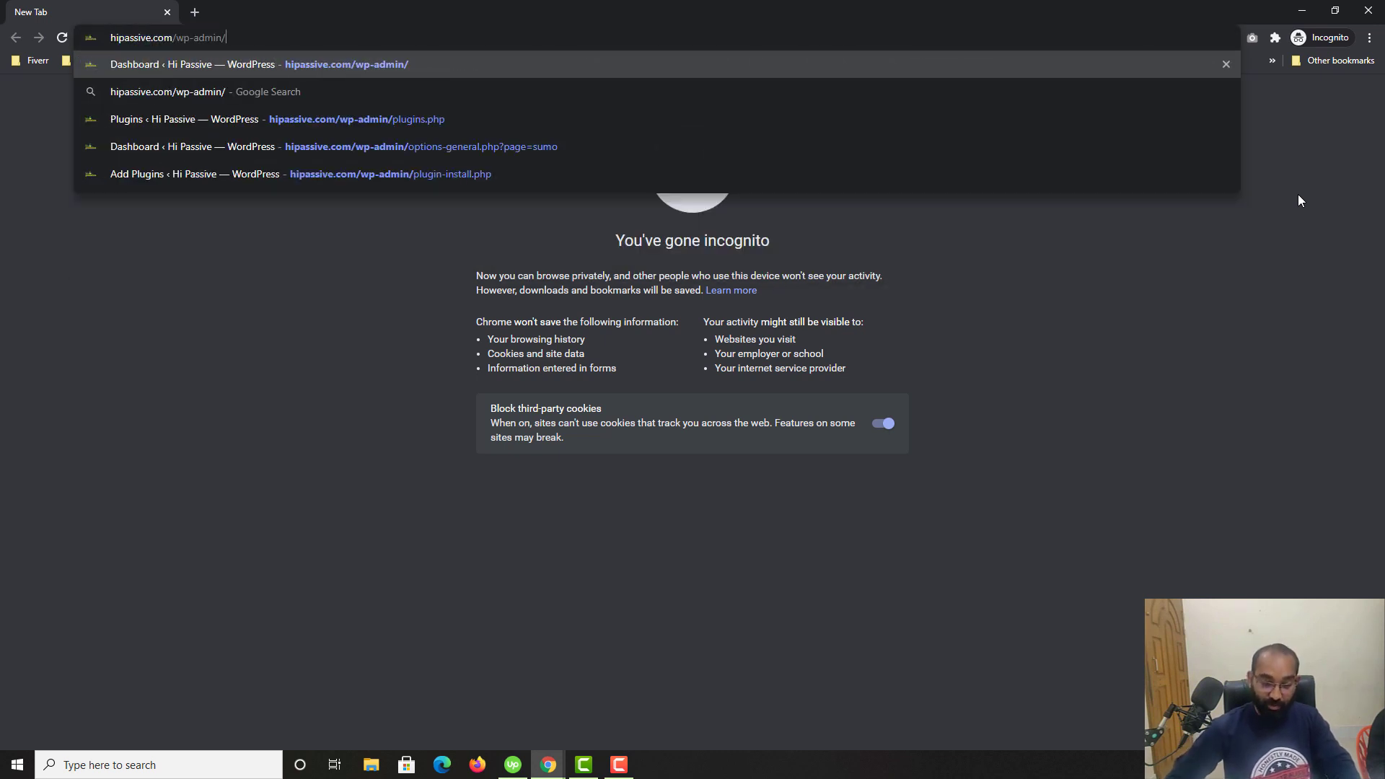
key("BackSpace")
key("BackSpace")
key("Return")
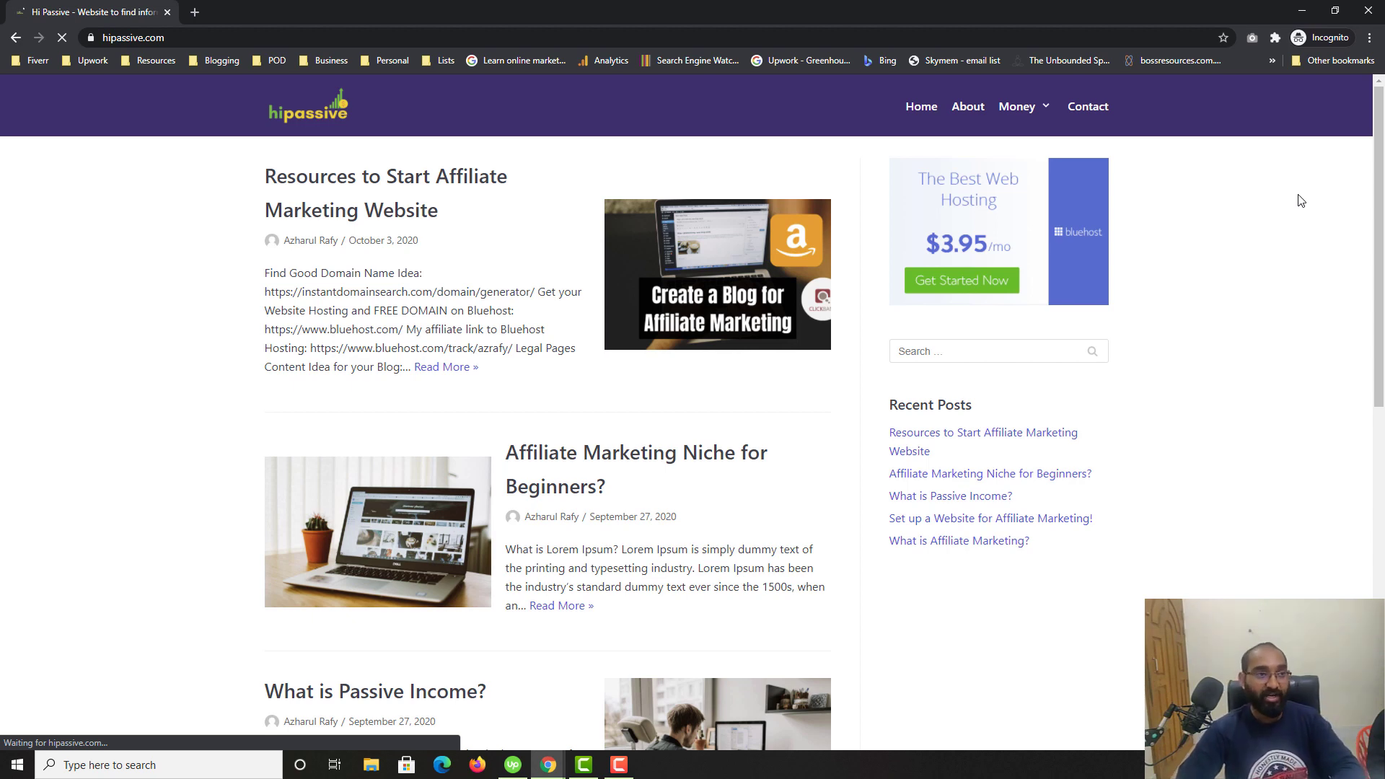
scroll(1202, 332, "down", 3)
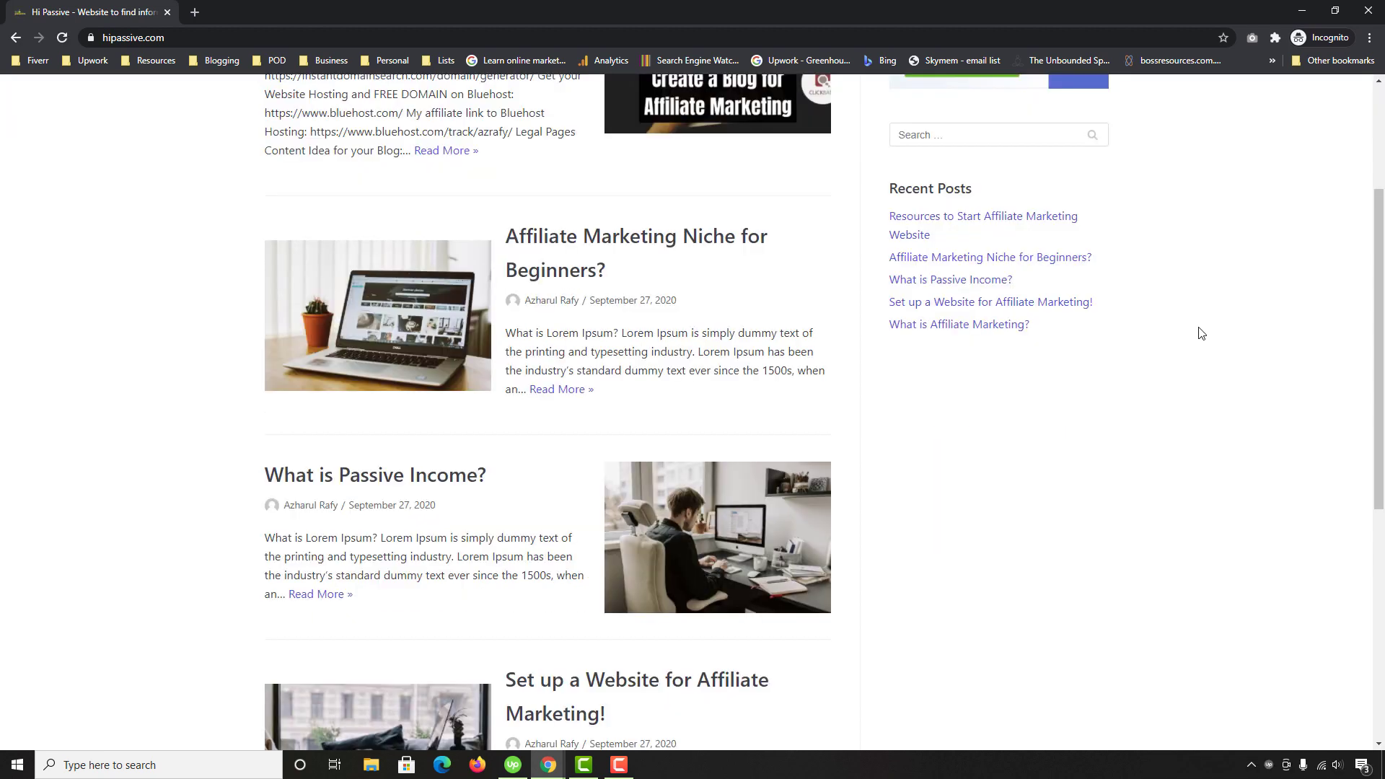